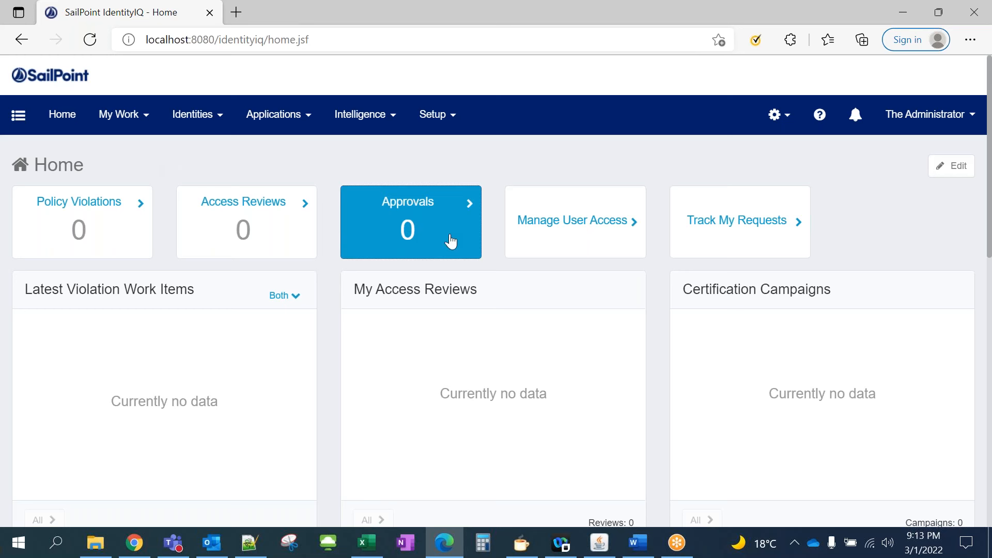
Go to Applications > Application Definition to see the existing HR Employees DelimitedFile application
click(312, 123)
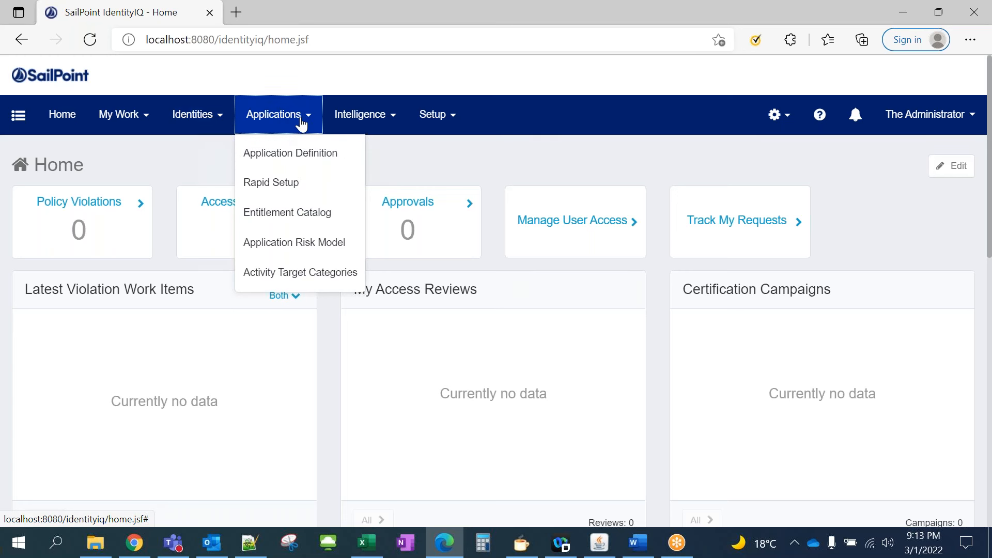
click(284, 162)
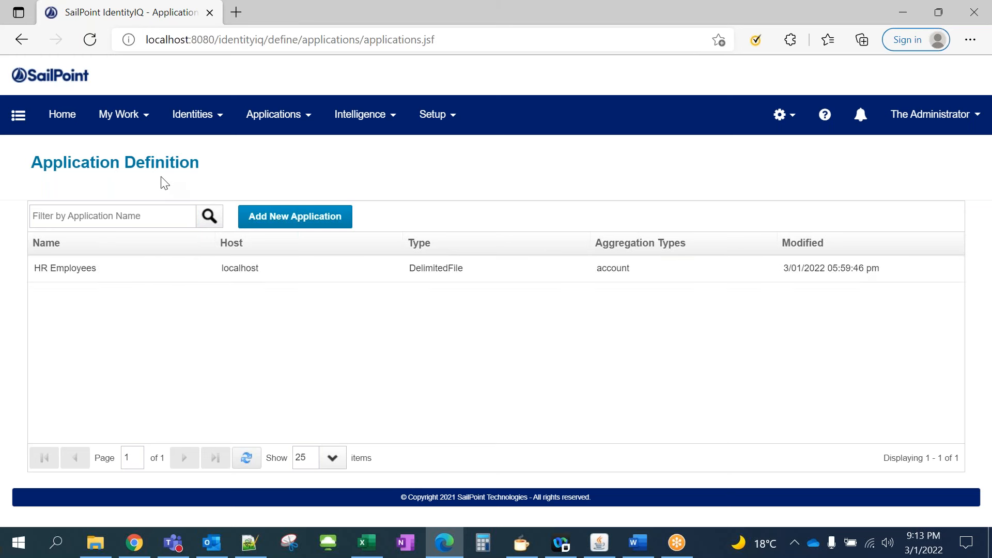
Add a new application and scroll through its blank Edit Application form
click(276, 222)
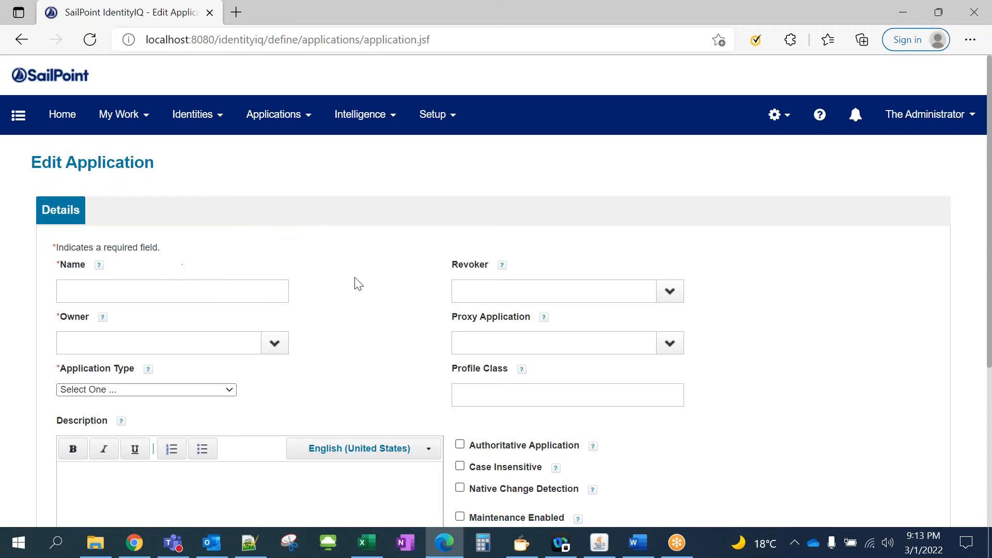
scroll(358, 284, down, 3)
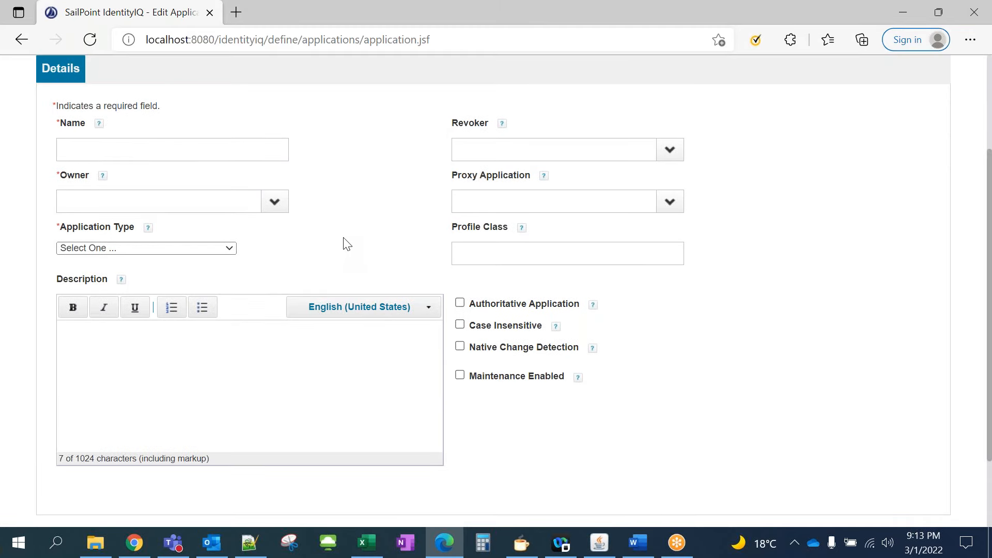
scroll(346, 243, up, 2)
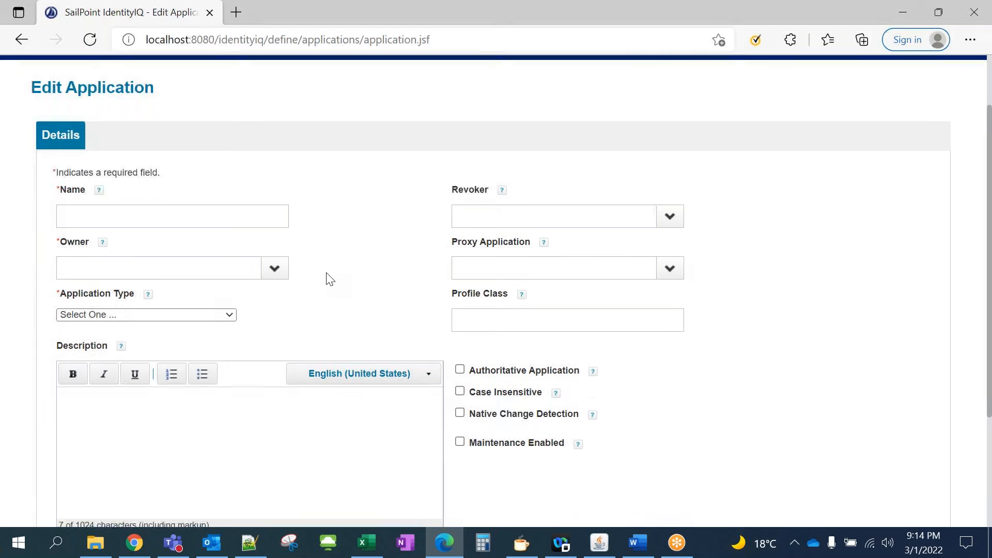
scroll(325, 277, down, 2)
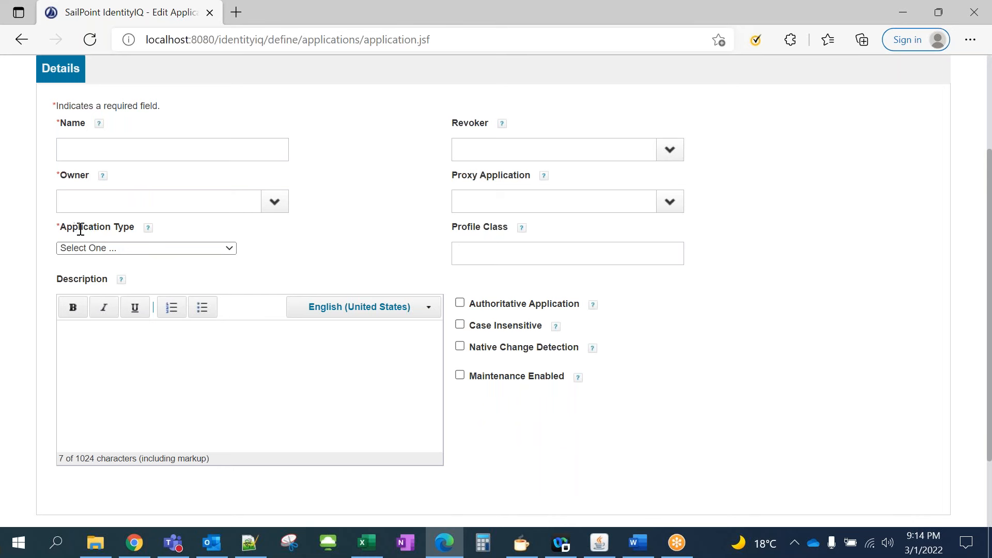
drag(78, 228, 129, 227)
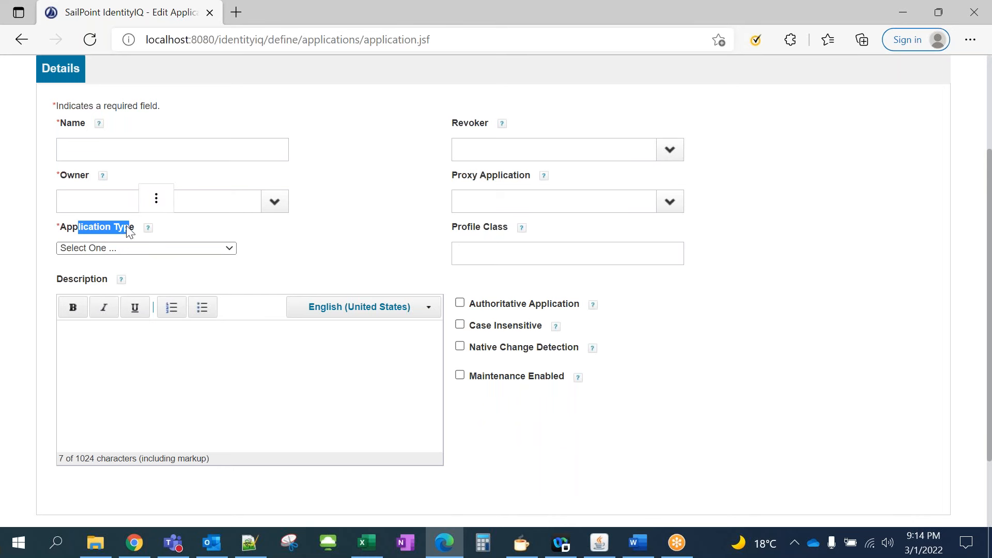
Browse the Application Type dropdown options without choosing a type
click(72, 231)
click(230, 248)
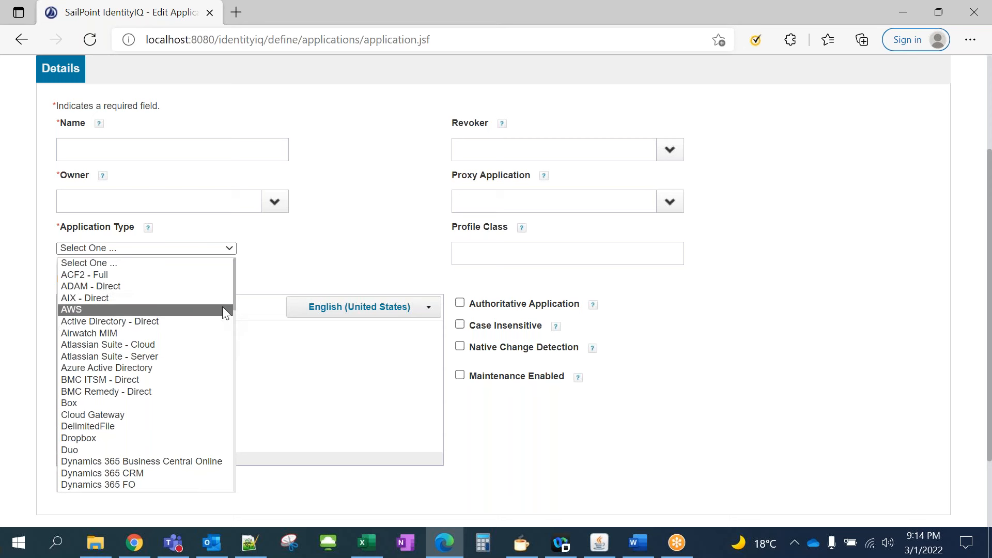
drag(234, 282, 231, 298)
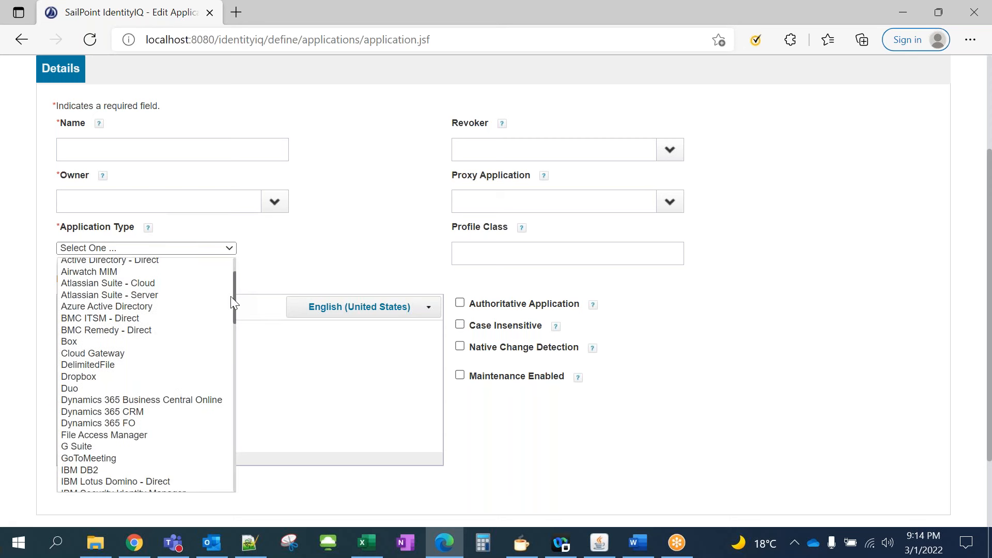
scroll(228, 302, down, 2)
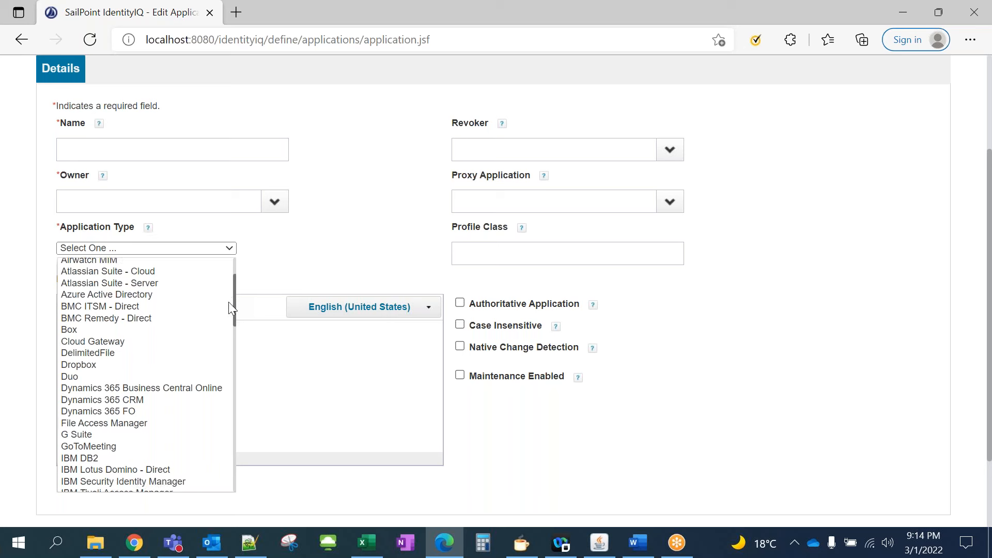
click(327, 230)
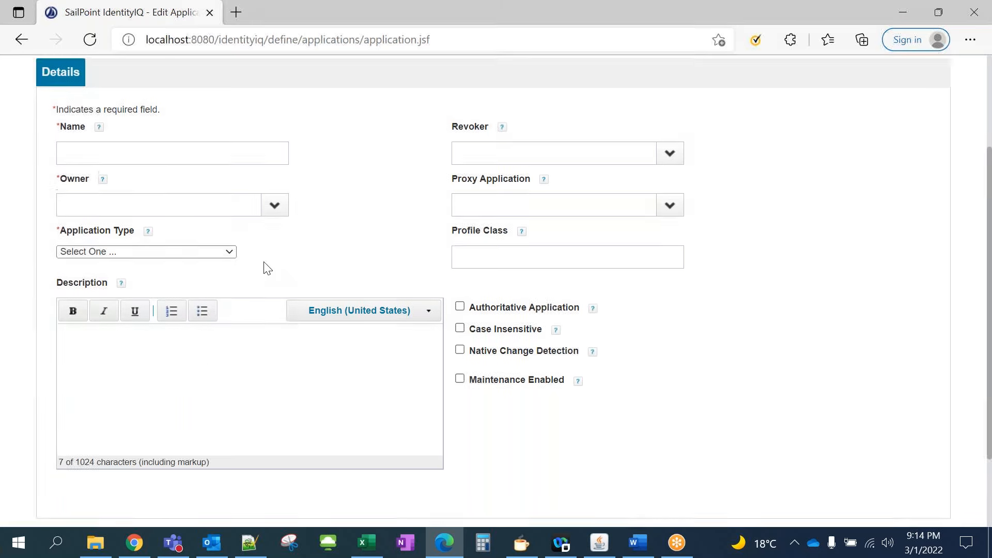
scroll(264, 266, up, 3)
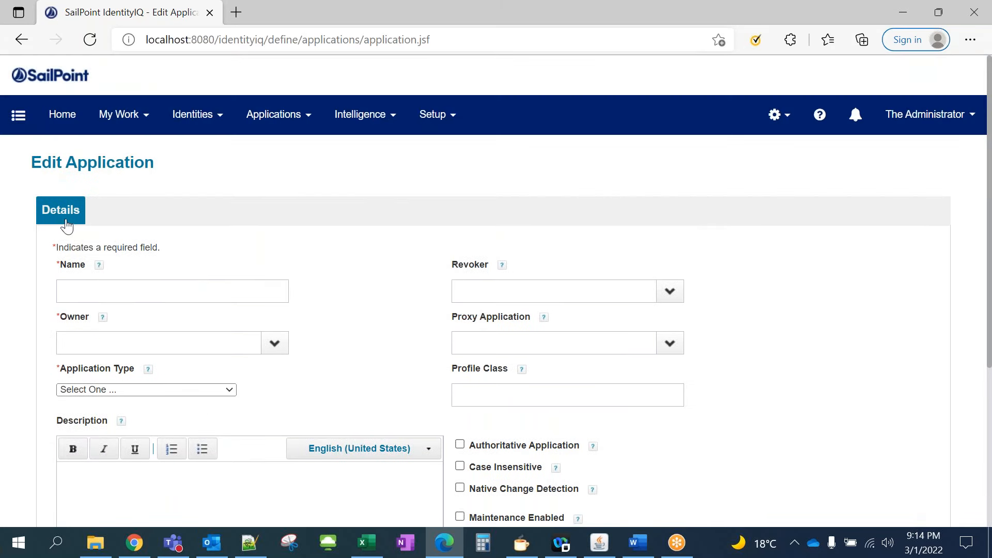
click(227, 390)
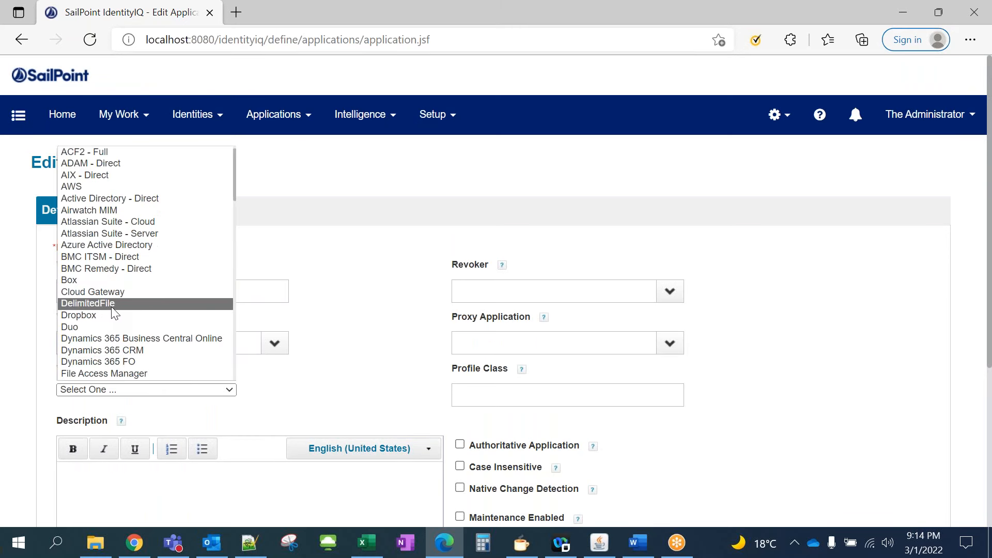
Choose Cloud Gateway as the application type and look over its Configuration settings
click(120, 293)
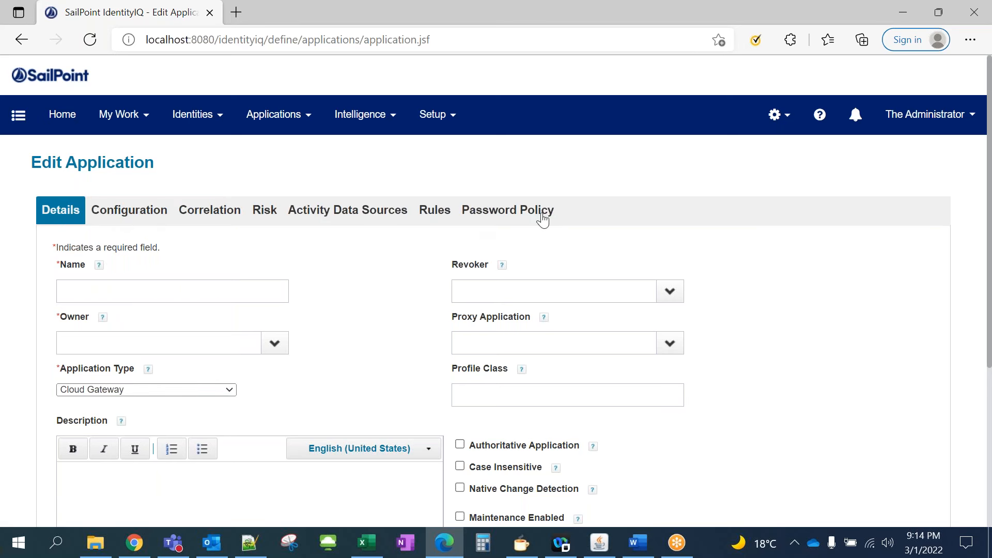
scroll(192, 301, down, 3)
scroll(205, 347, up, 3)
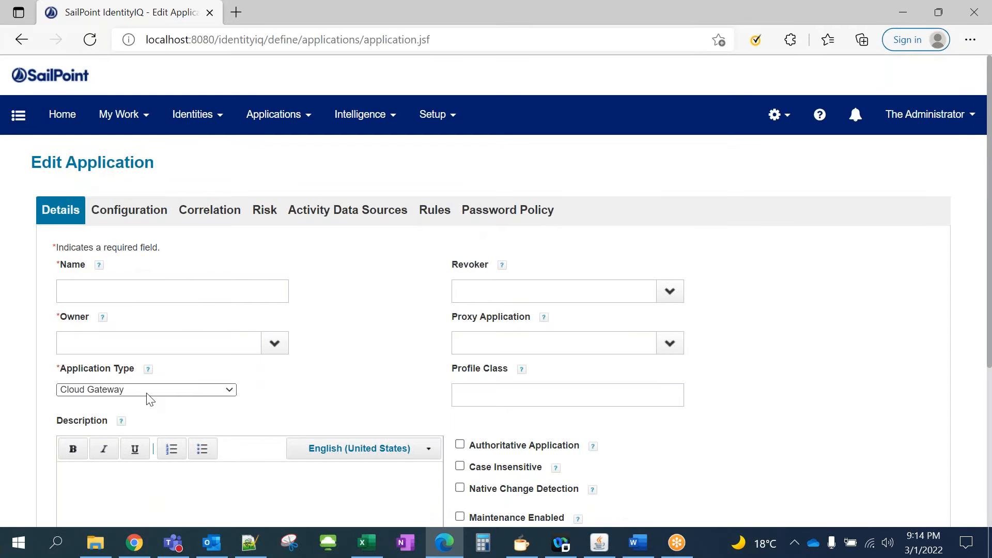
click(129, 218)
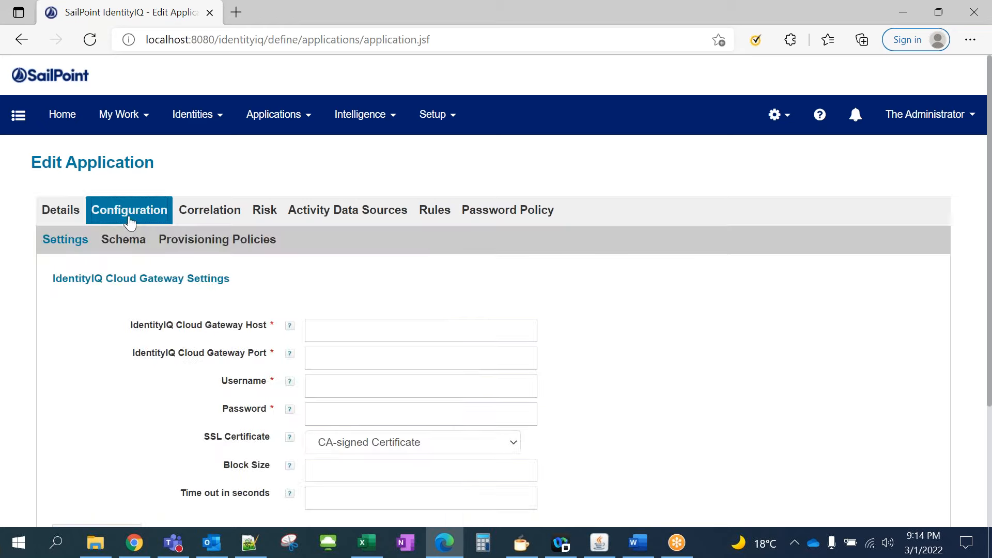
scroll(282, 413, down, 2)
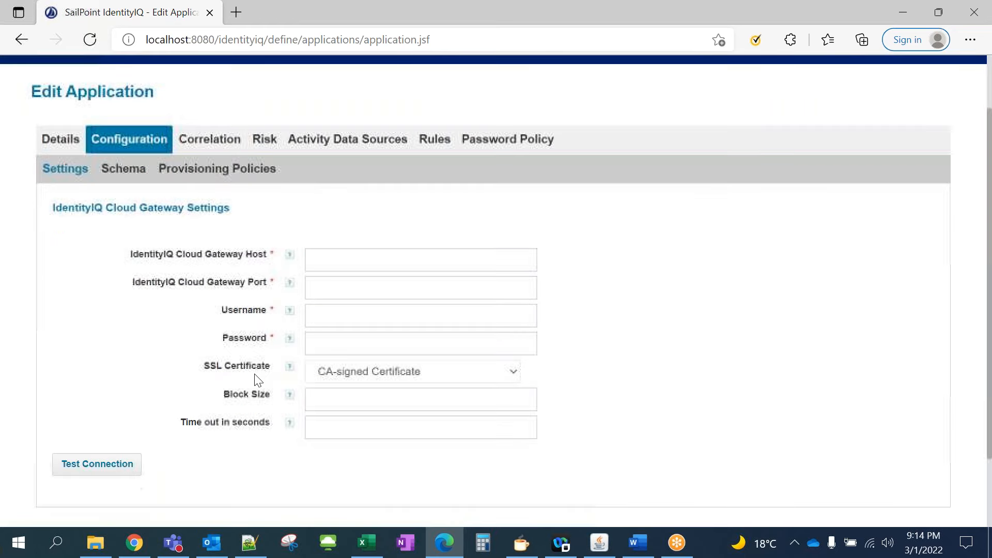
Return to Details and change the application type to DelimitedFile
click(57, 144)
click(234, 323)
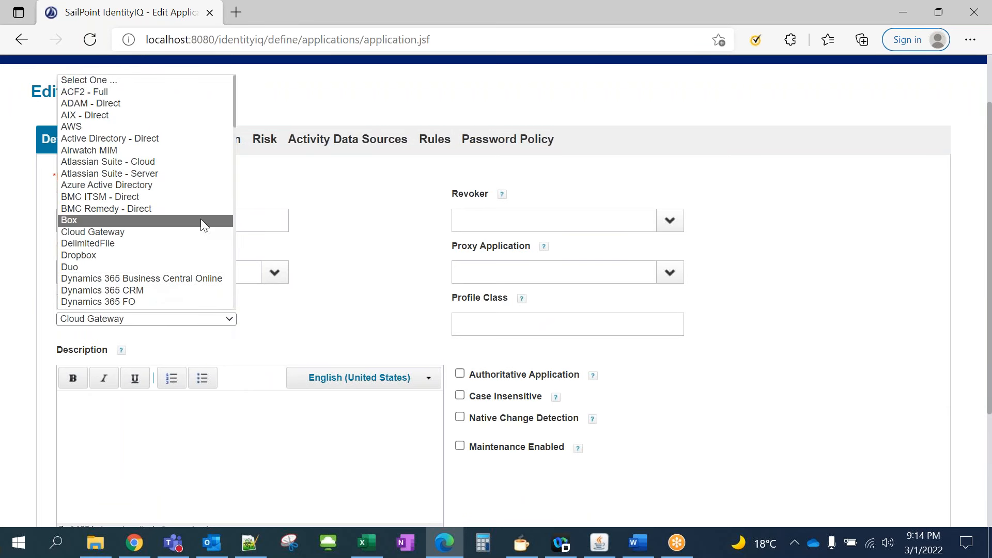
click(116, 244)
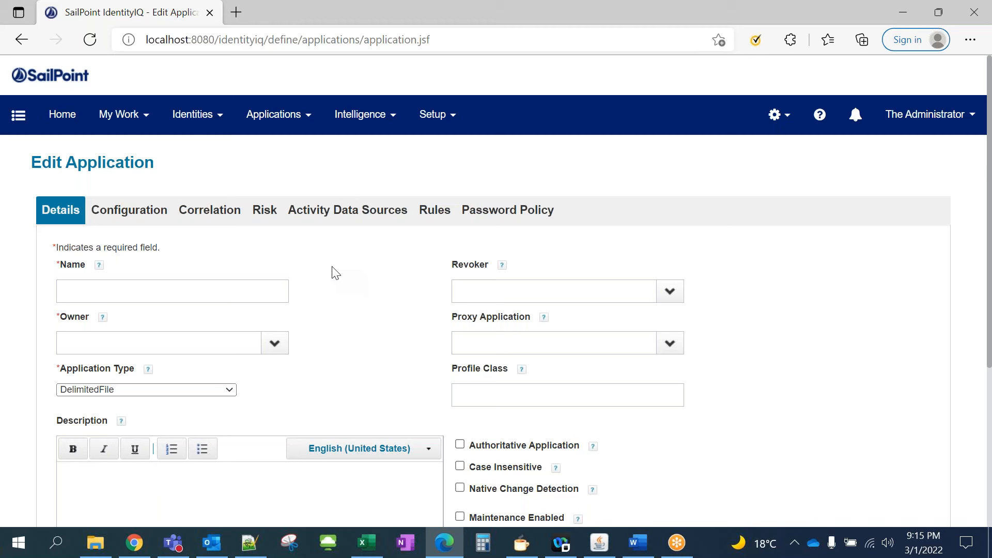
scroll(333, 273, down, 1)
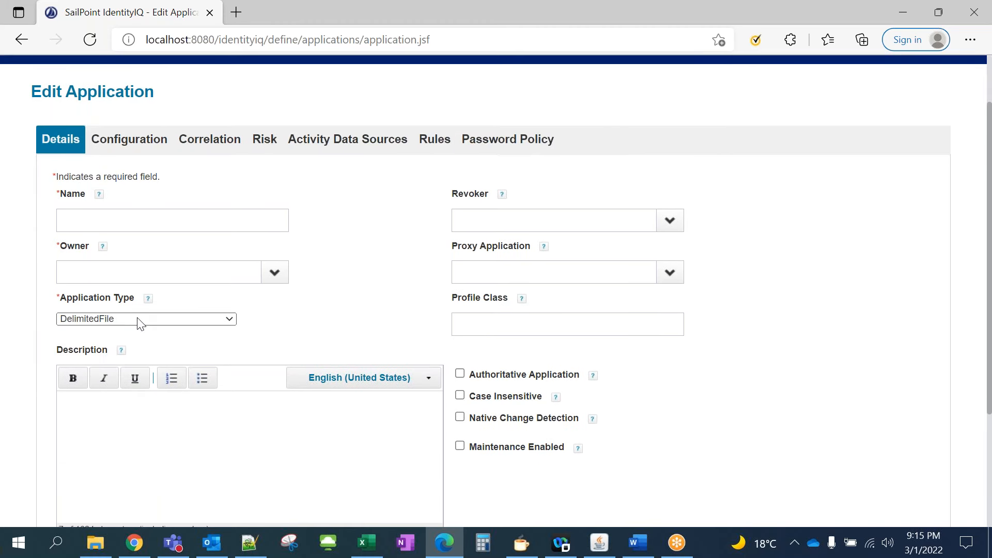
scroll(195, 287, up, 1)
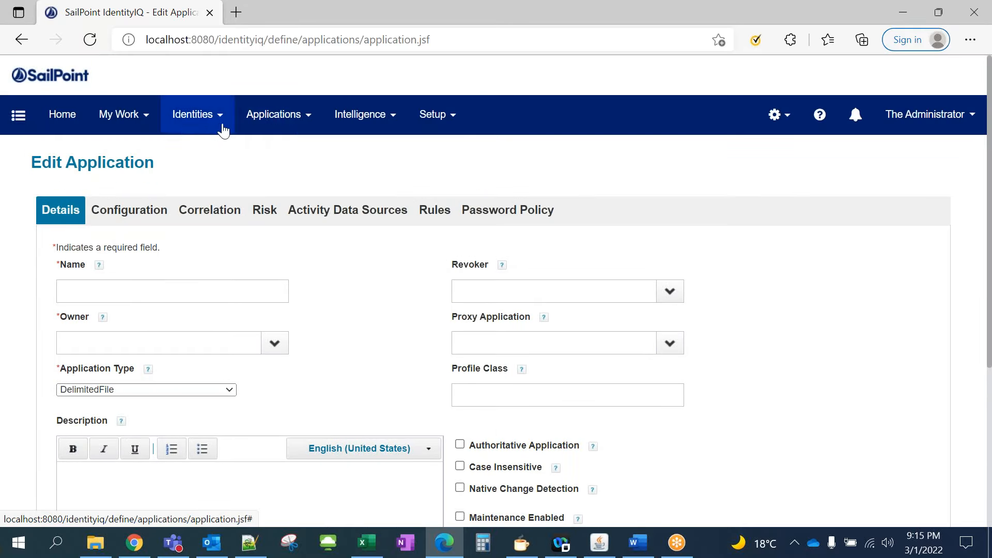
click(298, 129)
Start a fresh application from the Application Definition list with the DelimitedFile type
click(301, 154)
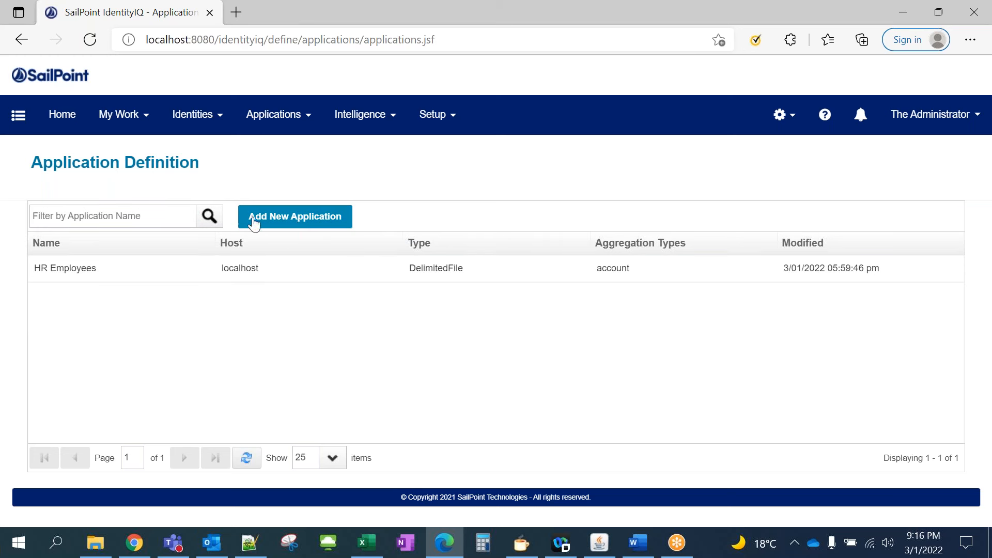
click(293, 221)
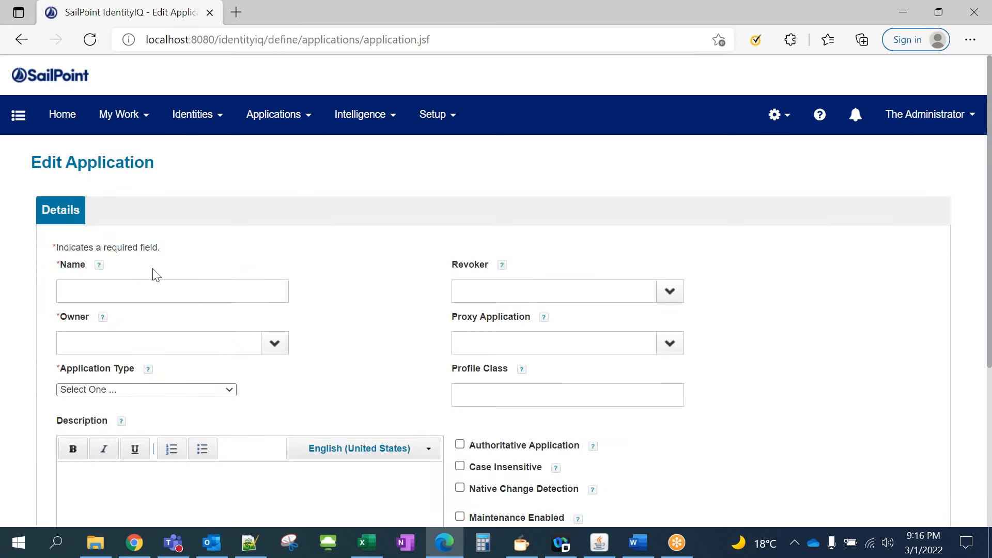
scroll(202, 324, down, 1)
click(204, 320)
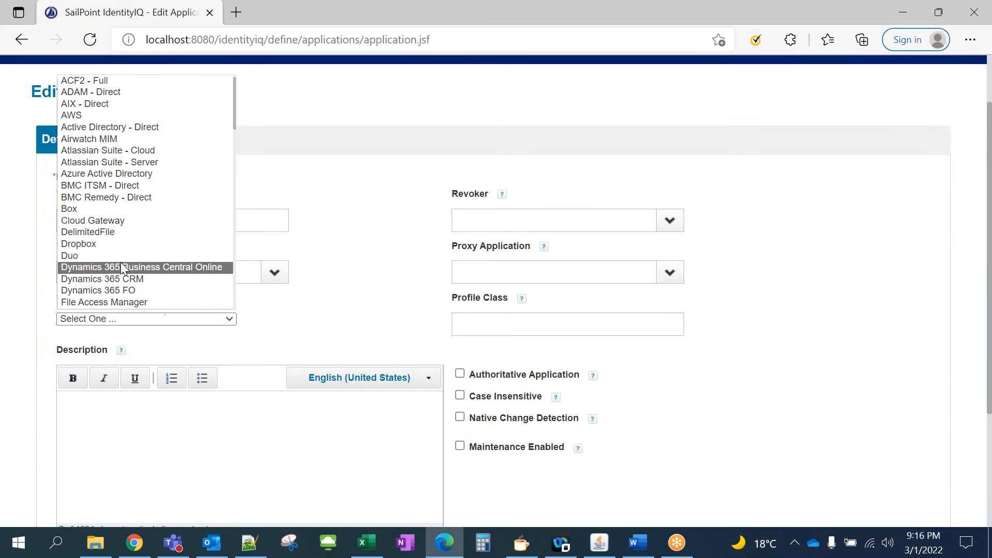
click(117, 234)
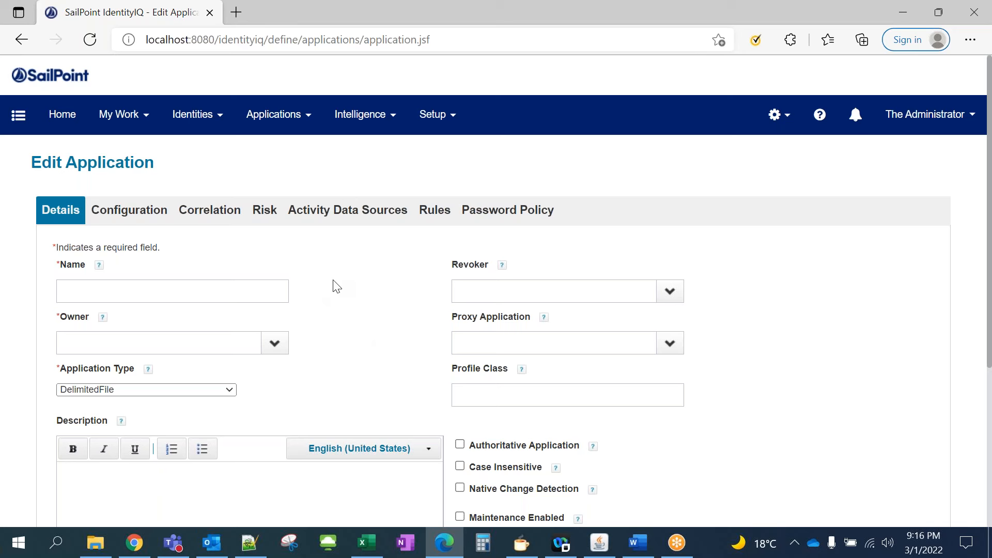
click(96, 543)
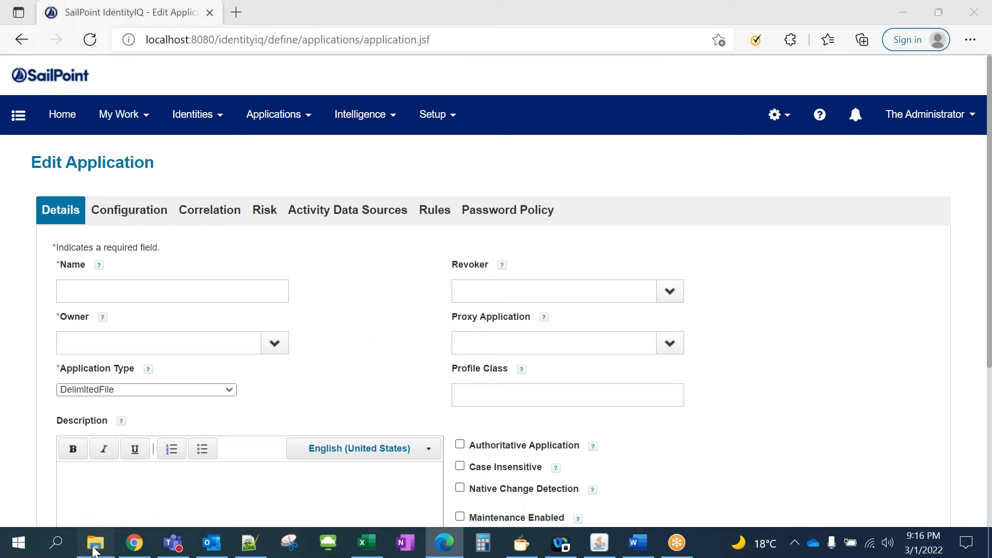
Browse SP > workspace > apache-tomcat-9.0.58 > data and open auth_data_1.csv with Notepad
click(57, 187)
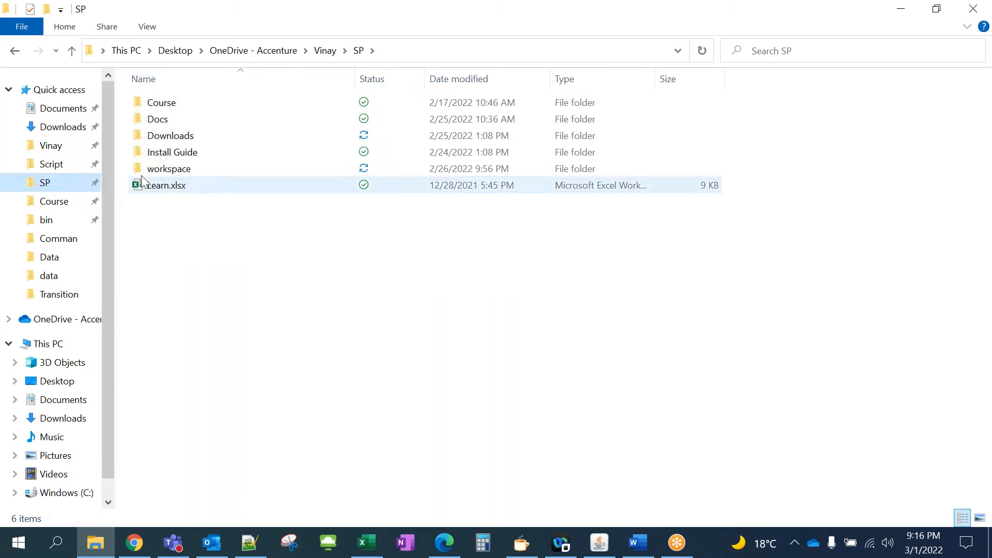
double_click(151, 168)
double_click(187, 108)
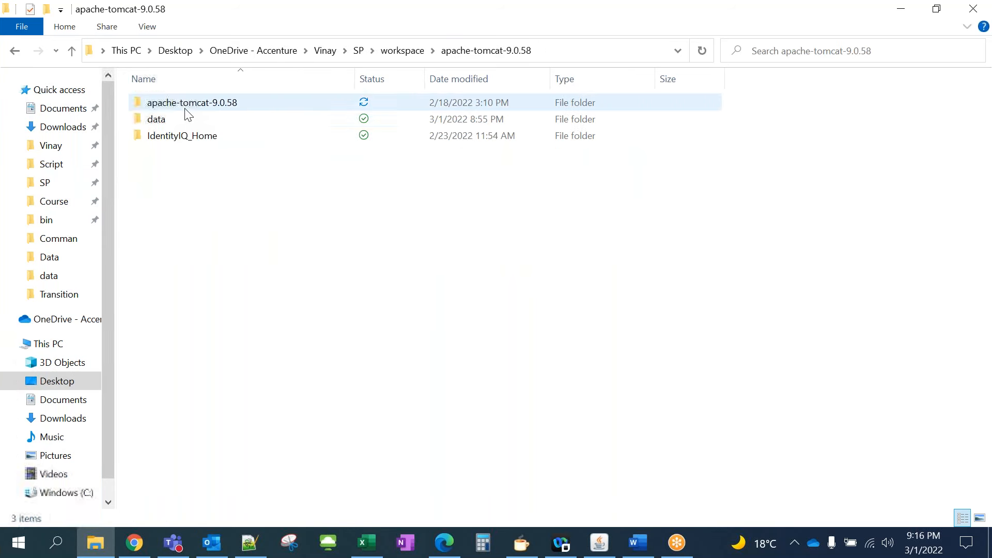
click(175, 125)
double_click(174, 122)
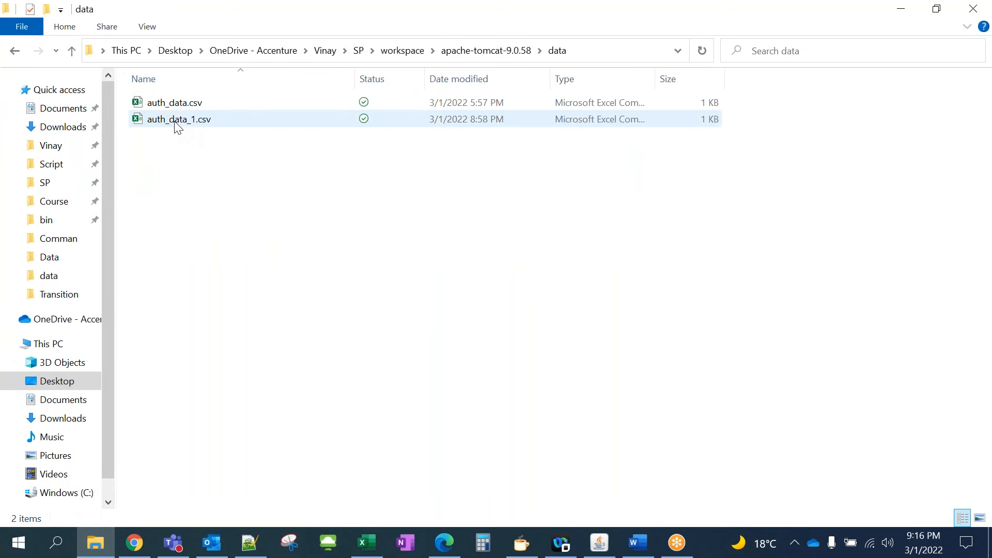
click(185, 104)
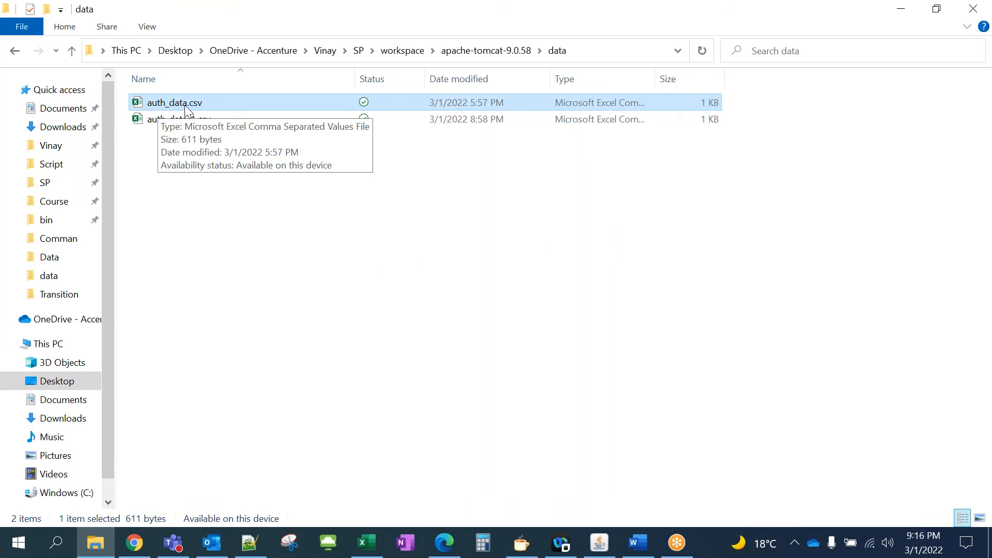
click(174, 121)
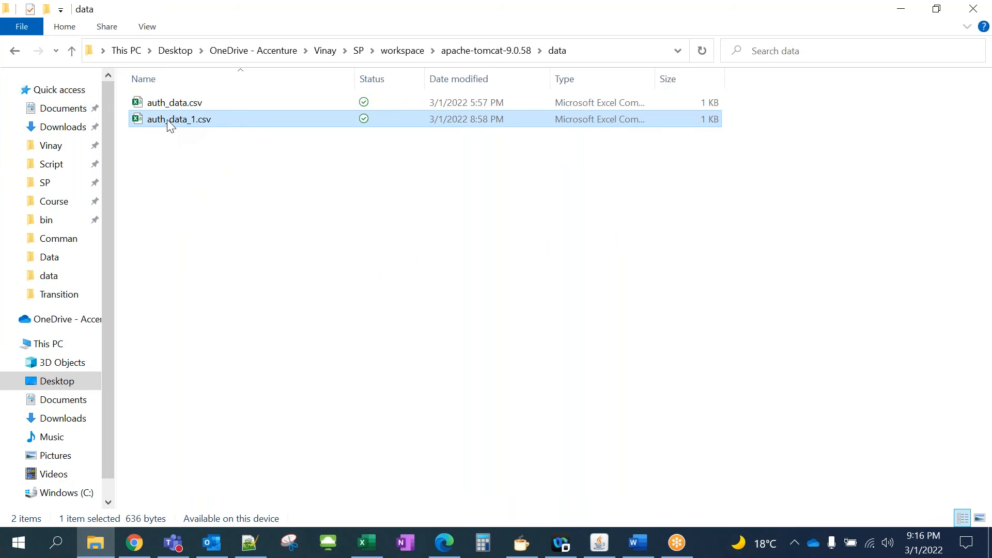
right_click(171, 123)
mouse_move(125, 315)
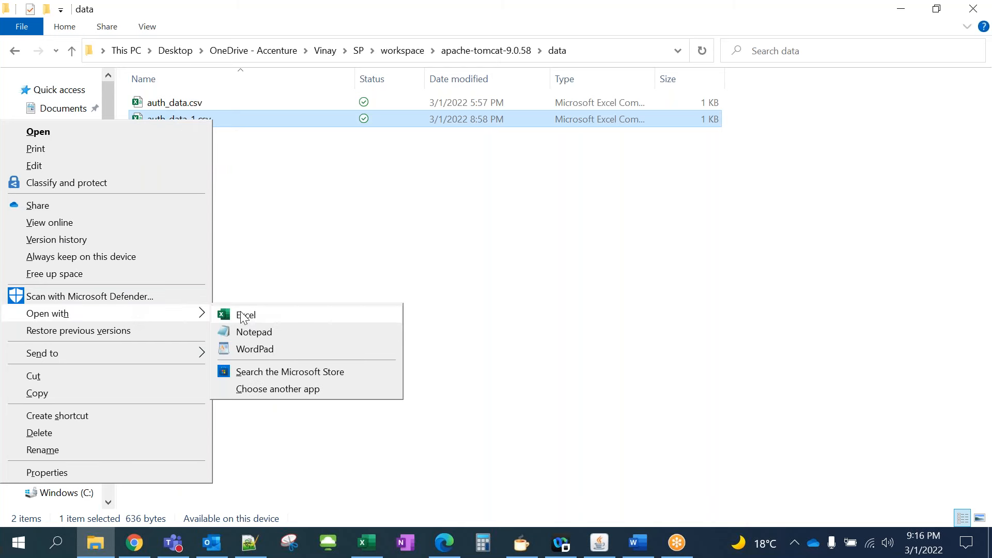
click(256, 331)
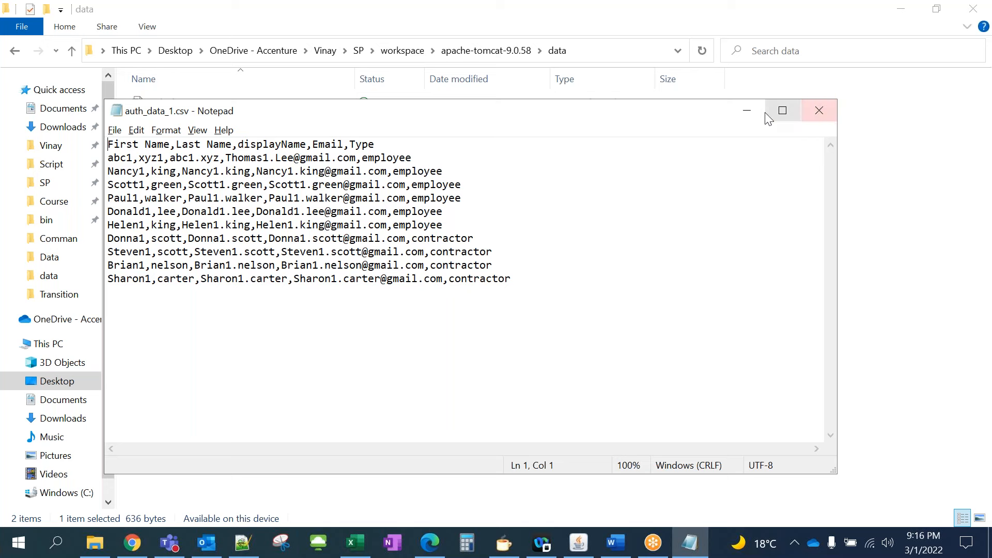
Review the data rows of auth_data_1.csv, from the abc1 and Nancy1 rows to the end
drag(709, 116, 722, 116)
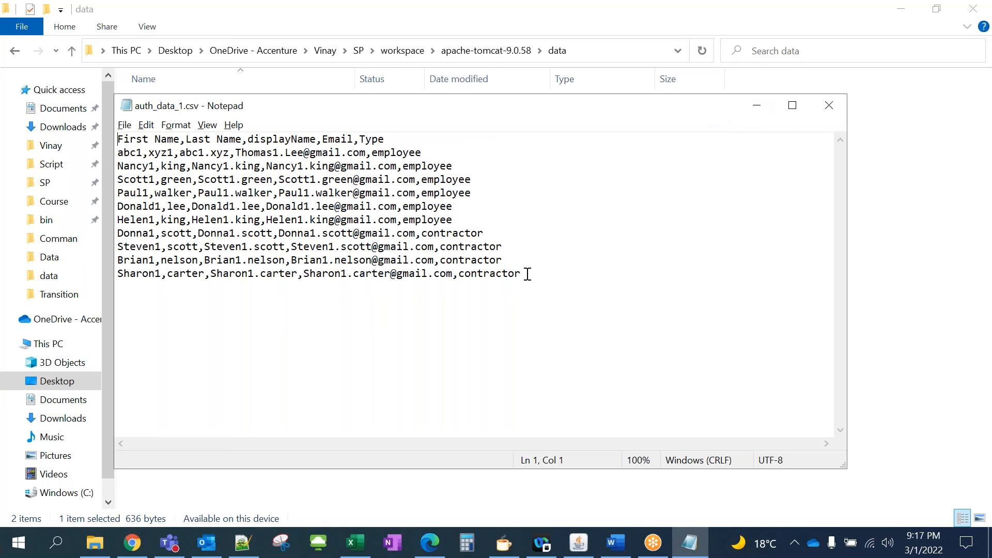
drag(528, 274, 131, 275)
click(132, 275)
drag(117, 165, 138, 274)
click(304, 274)
click(534, 270)
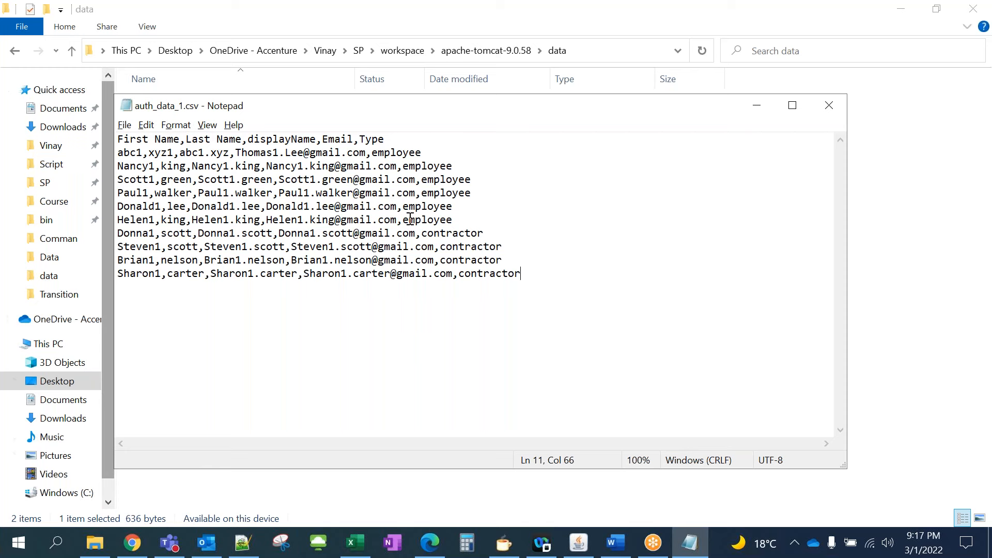
drag(523, 273, 128, 156)
click(143, 165)
click(462, 166)
click(437, 151)
Inspect the header column names, including displayName, then close Notepad without changes
drag(132, 143, 477, 261)
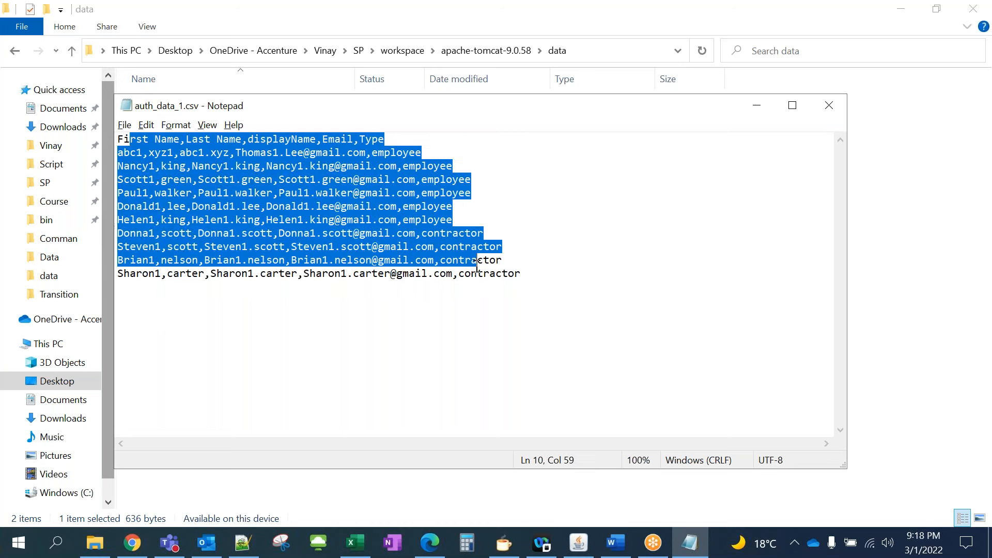
click(328, 220)
drag(118, 140, 529, 274)
click(371, 145)
click(530, 274)
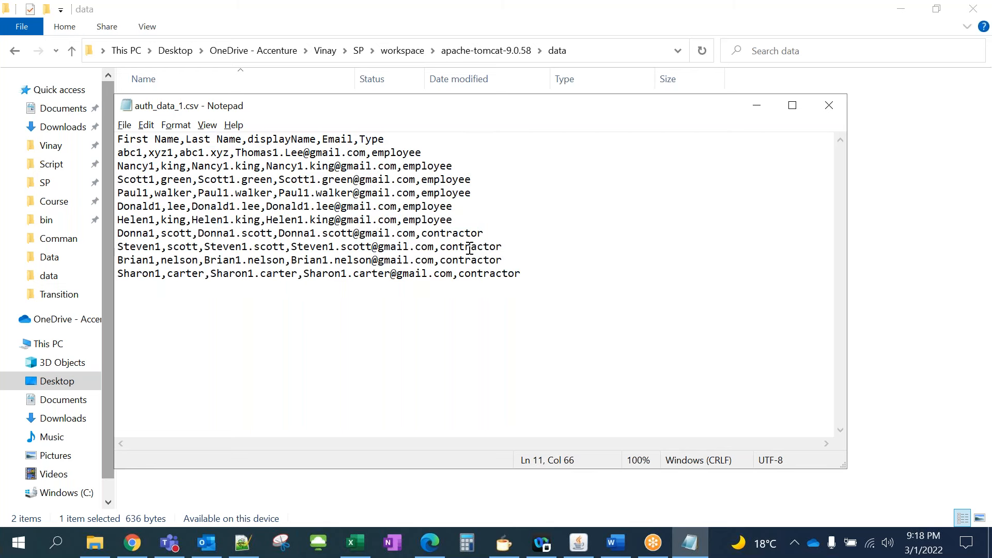
click(829, 108)
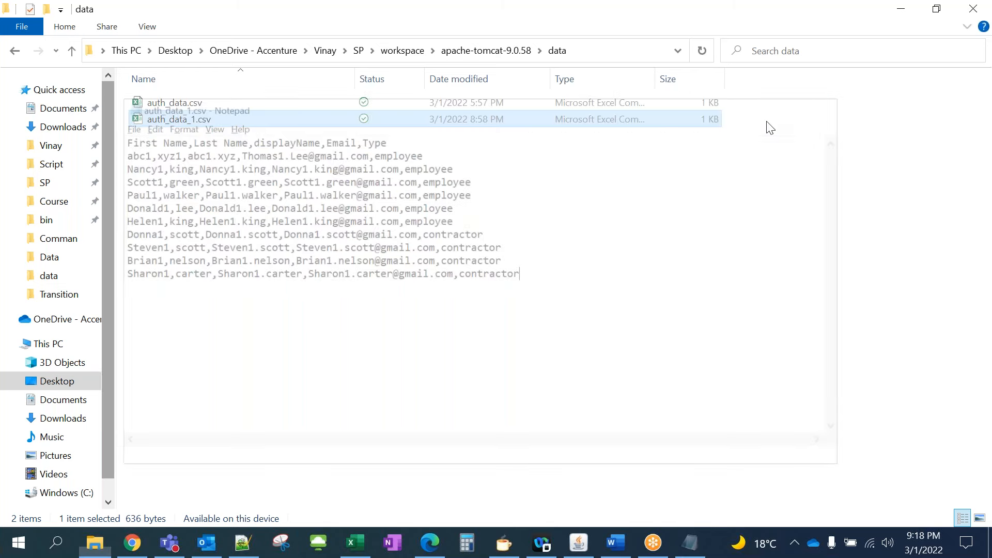
click(170, 105)
right_click(169, 104)
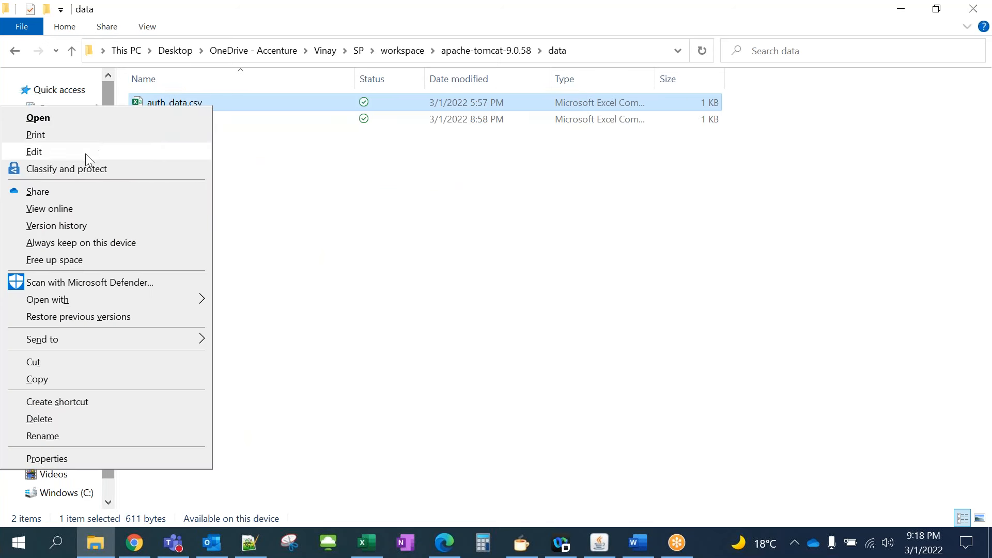
mouse_move(118, 300)
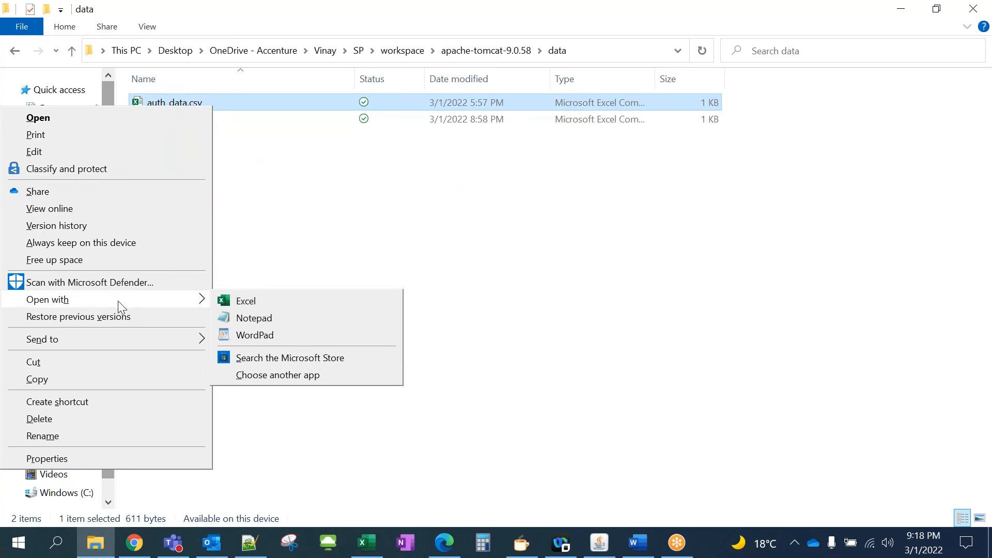
click(231, 319)
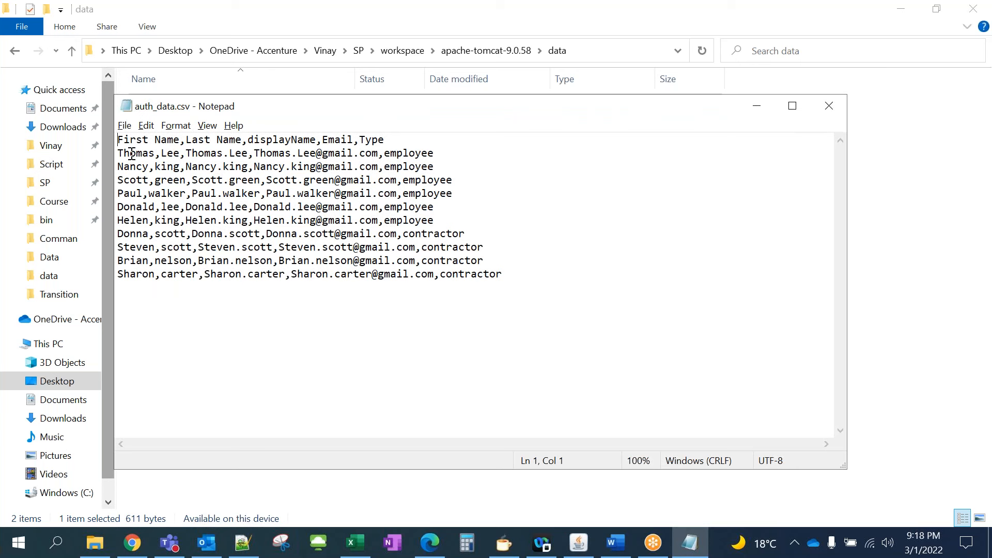
click(131, 155)
triple_click(146, 154)
click(175, 153)
drag(509, 275, 472, 261)
drag(418, 240, 108, 138)
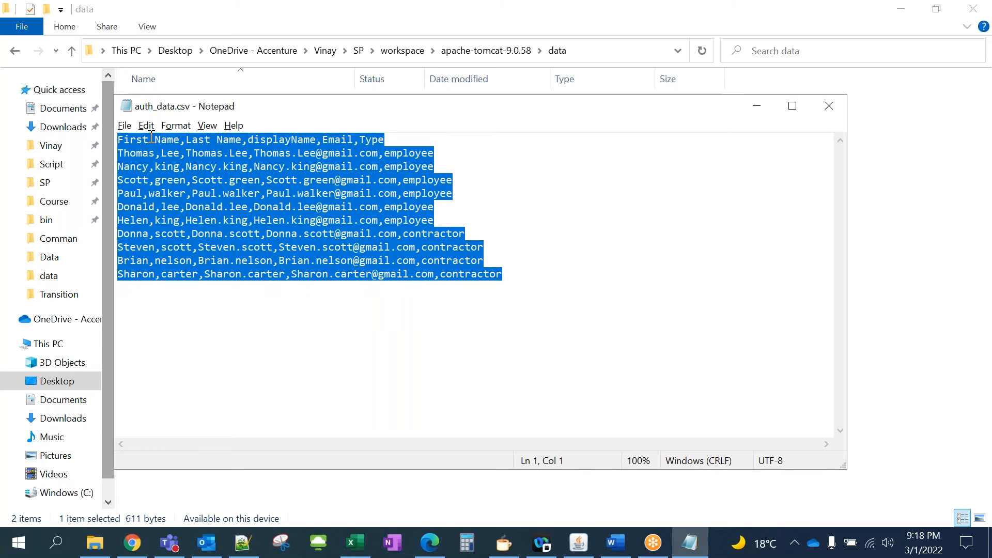
click(265, 181)
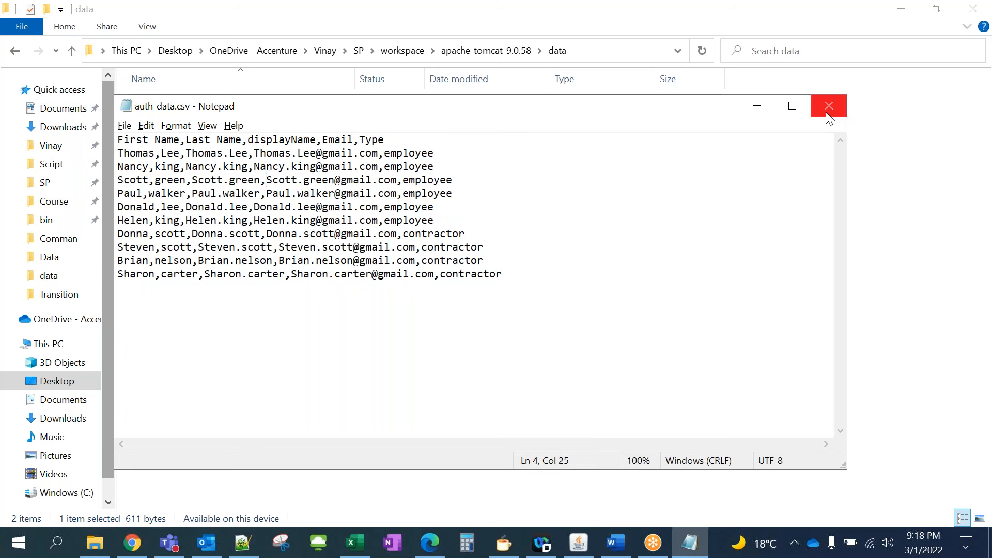
drag(516, 272, 118, 140)
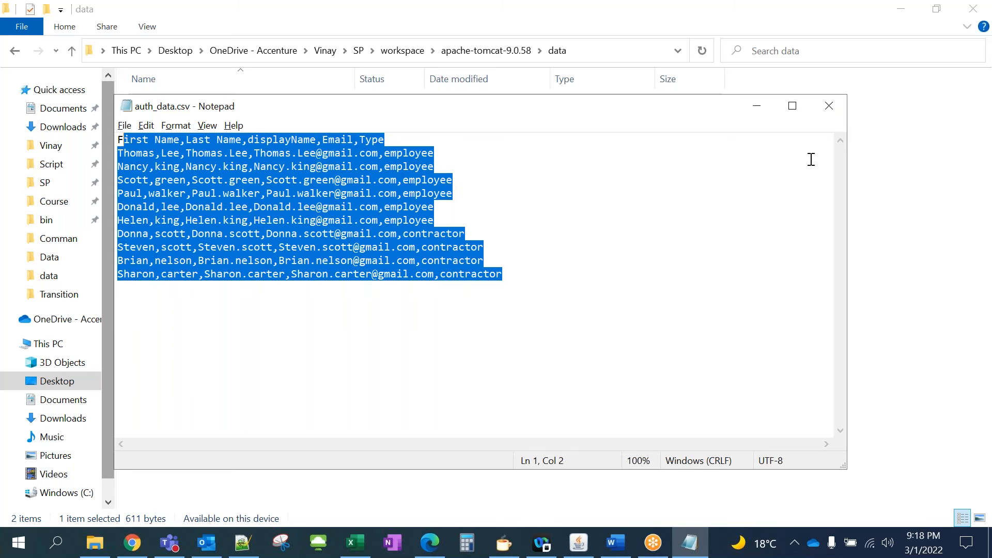
click(840, 107)
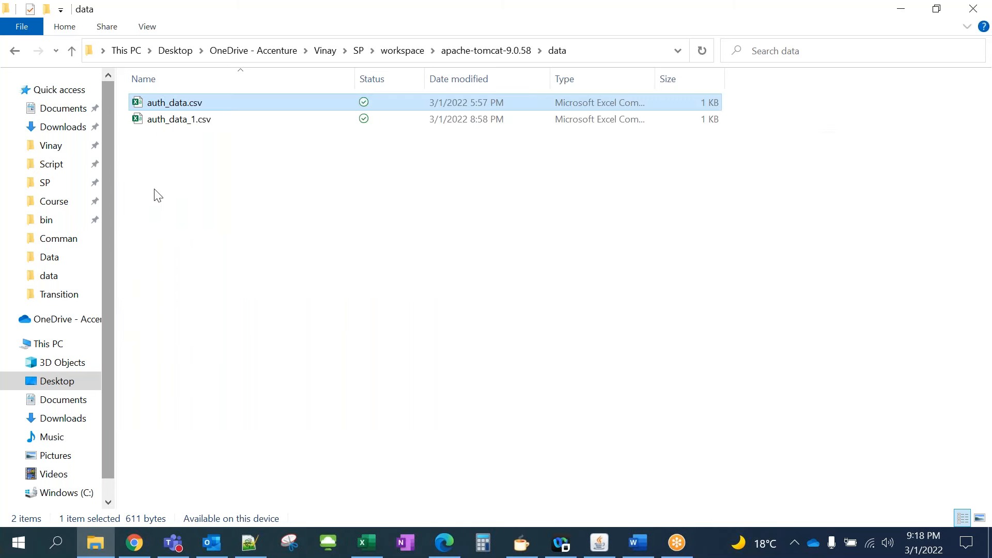
right_click(172, 121)
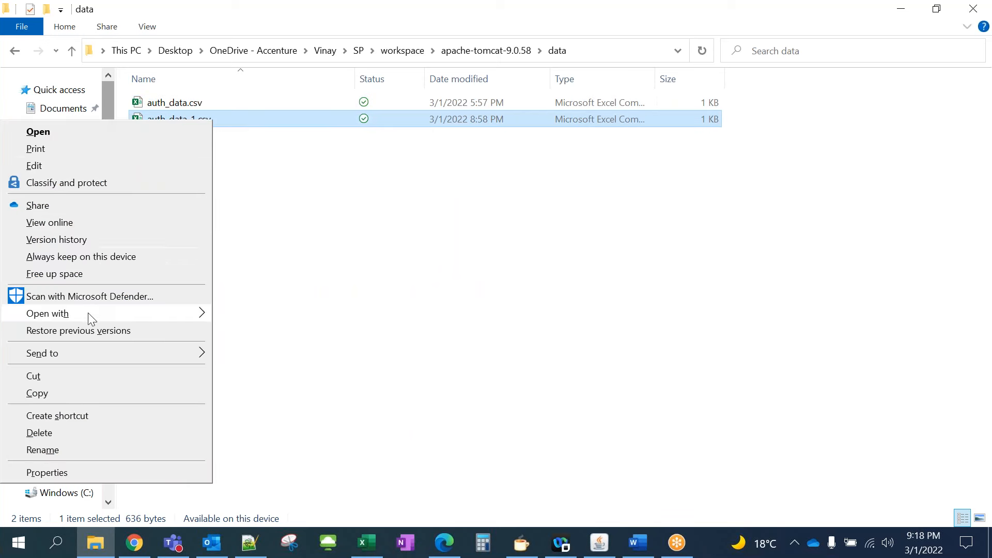
mouse_move(91, 318)
click(247, 333)
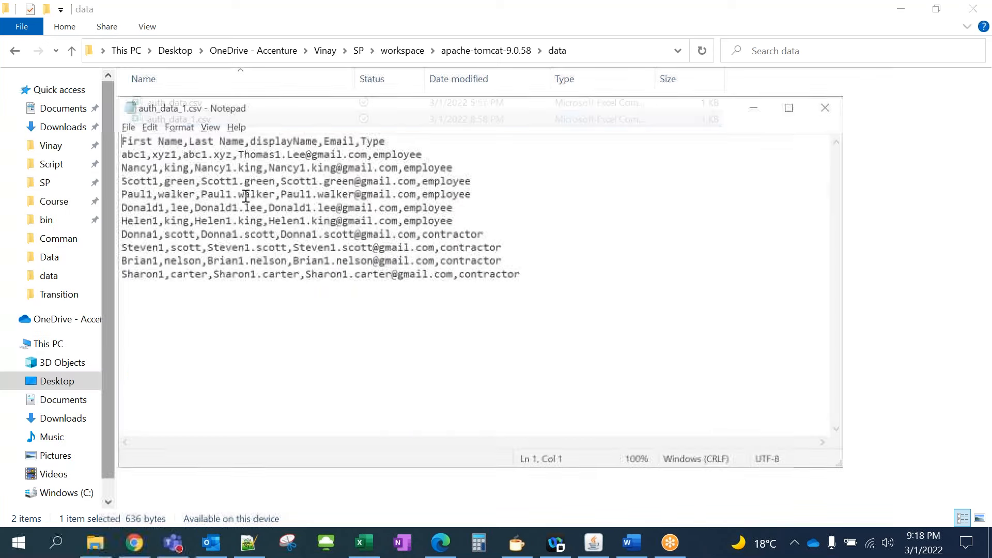
click(830, 107)
click(196, 122)
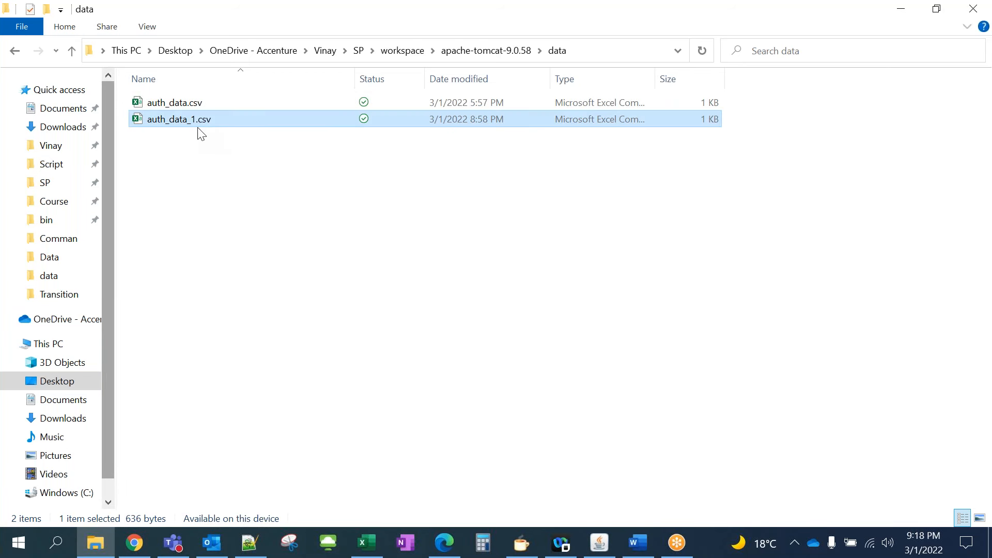
click(205, 161)
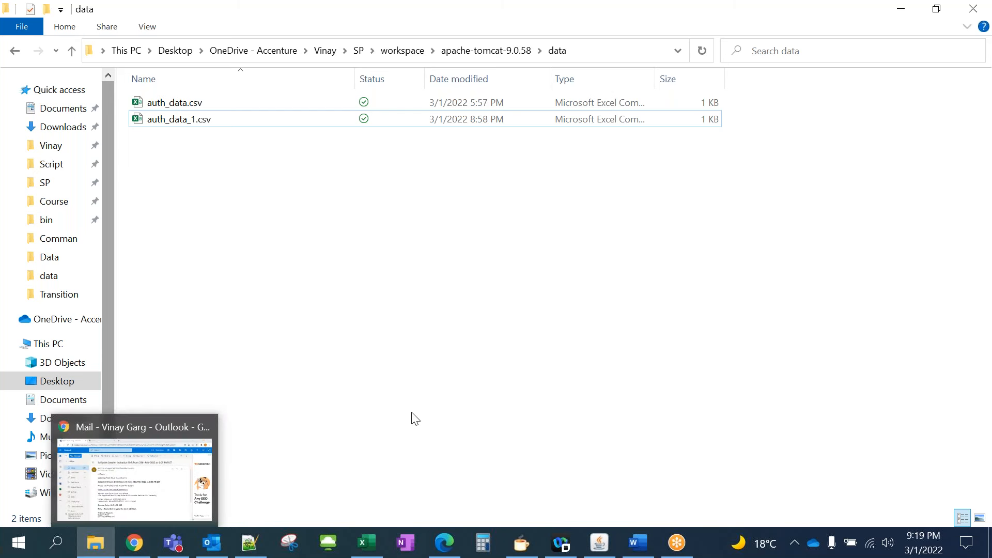
Name the new application 'HR People' on the Details form
click(445, 542)
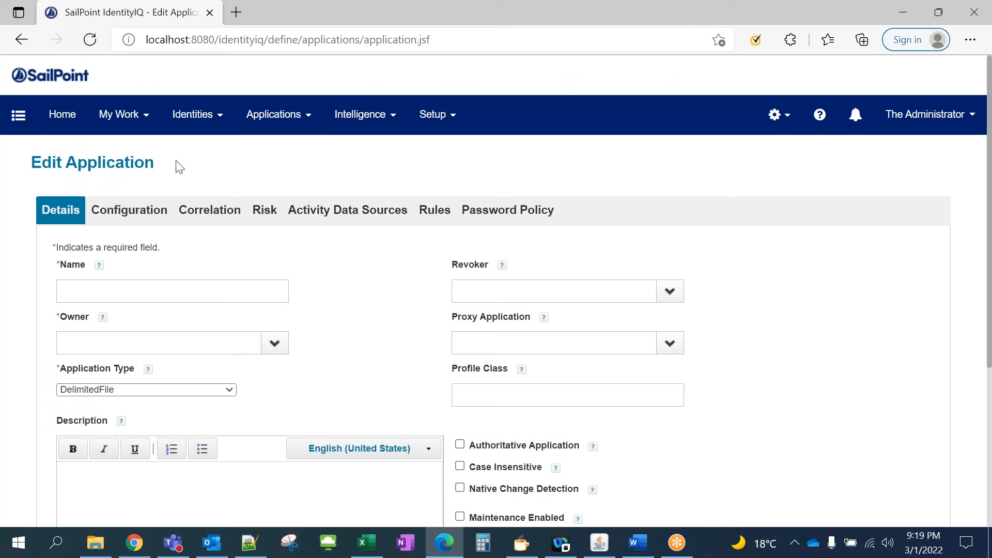
click(122, 289)
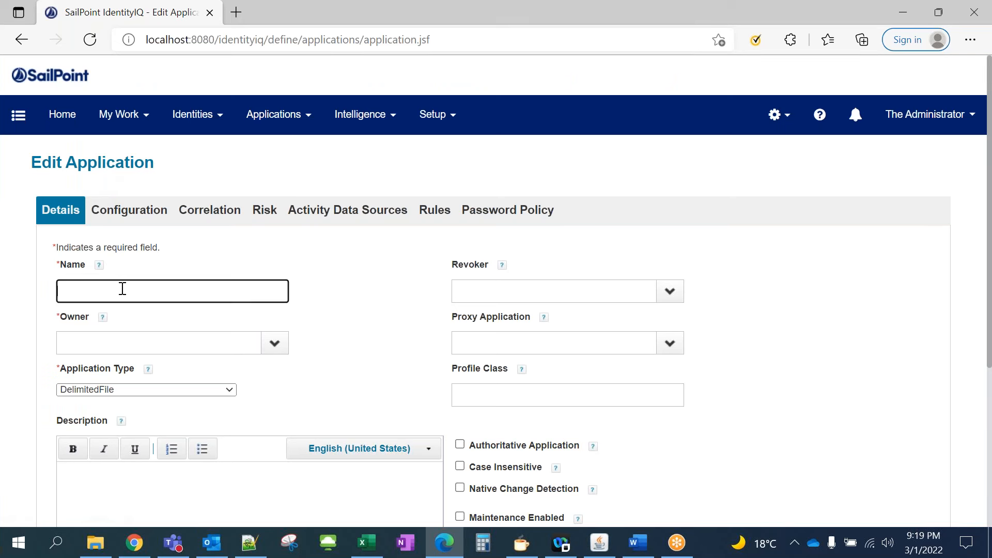
text(HR People)
click(211, 267)
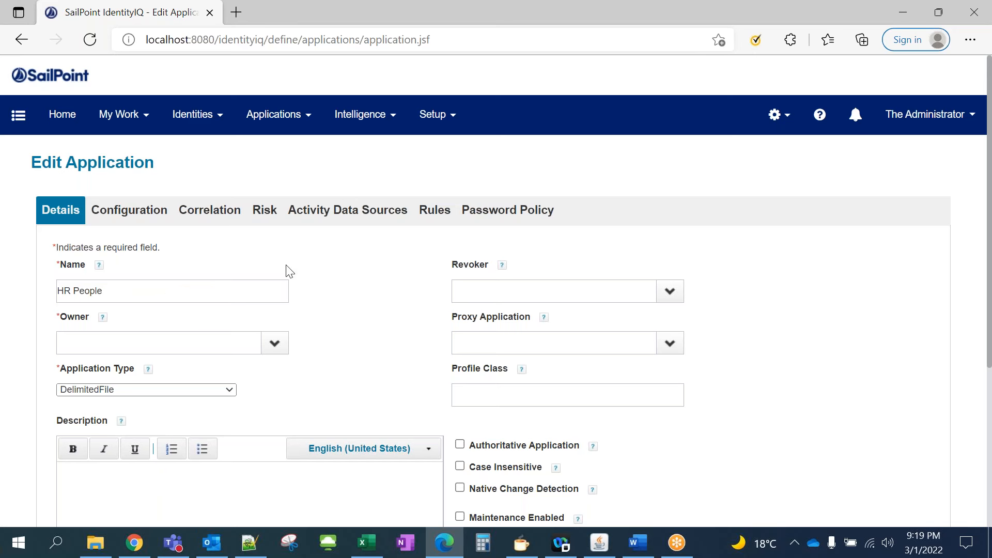
Set The Administrator as the application owner
scroll(298, 295, down, 3)
click(274, 202)
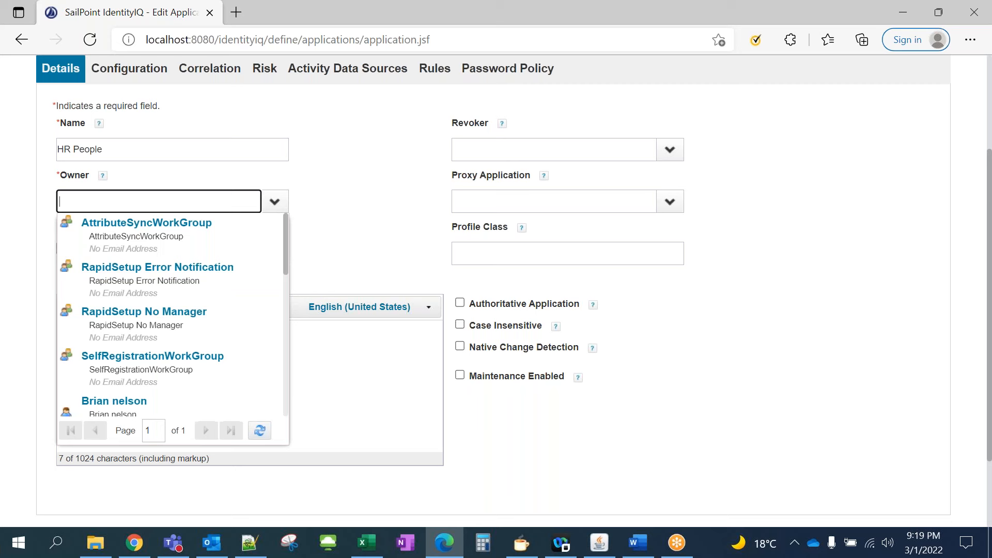
scroll(221, 355, down, 5)
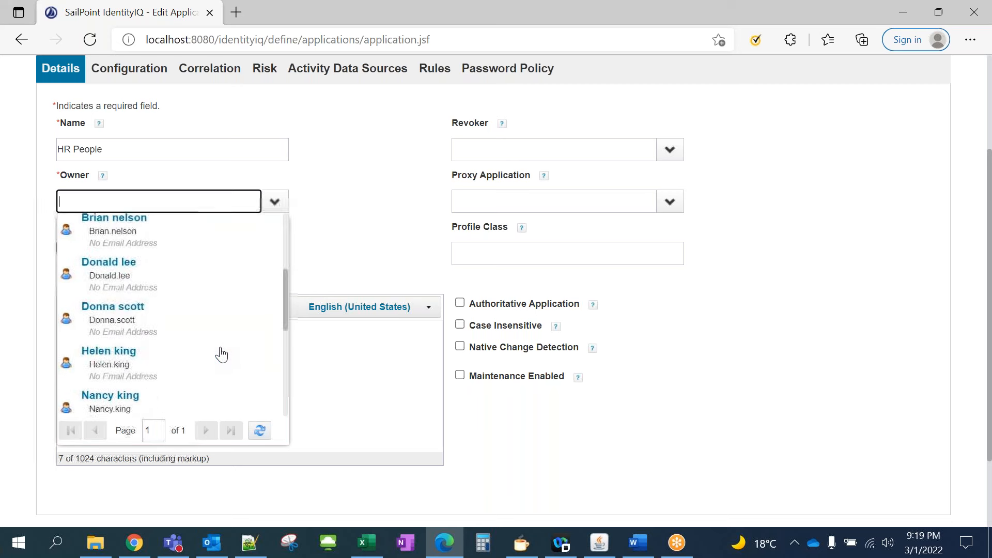
scroll(219, 353, down, 4)
click(217, 348)
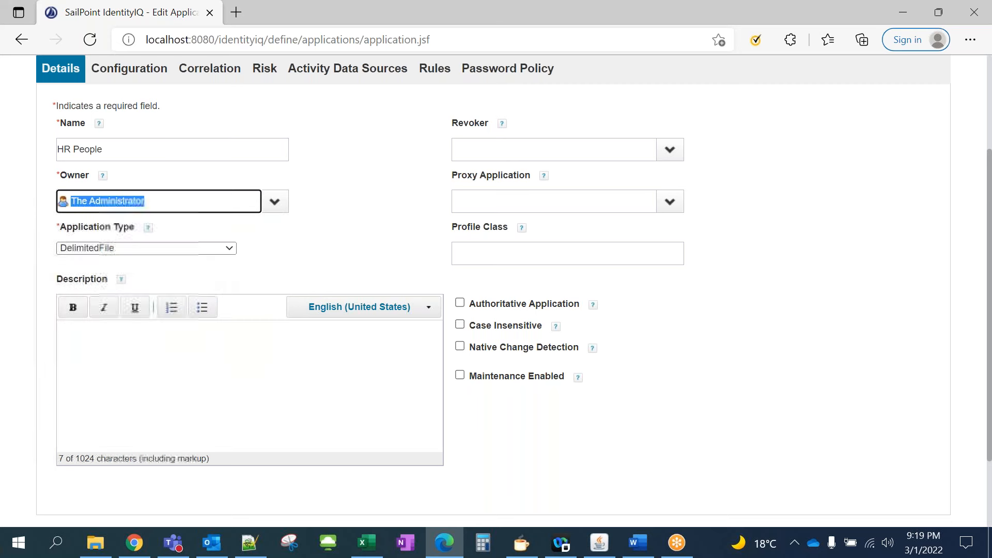
click(281, 248)
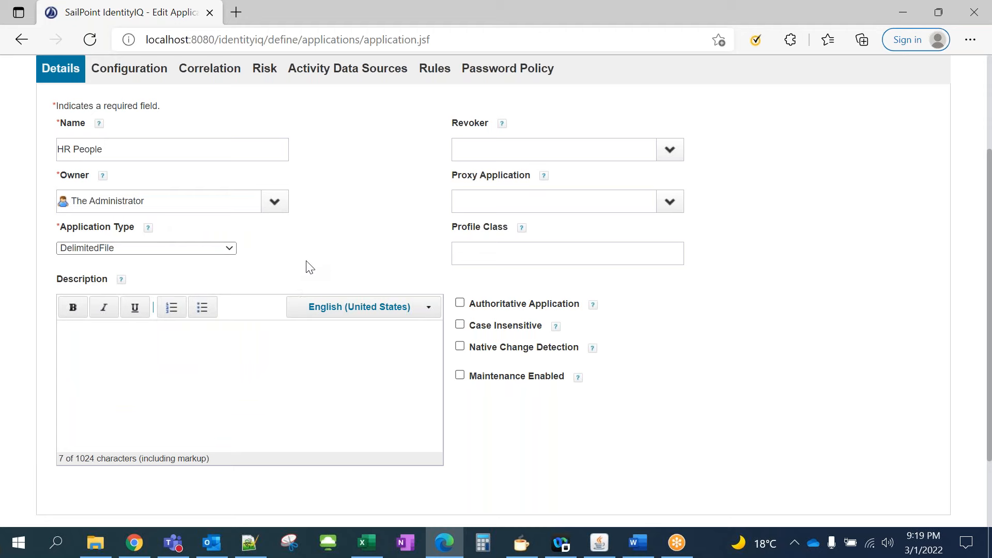
scroll(342, 265, up, 1)
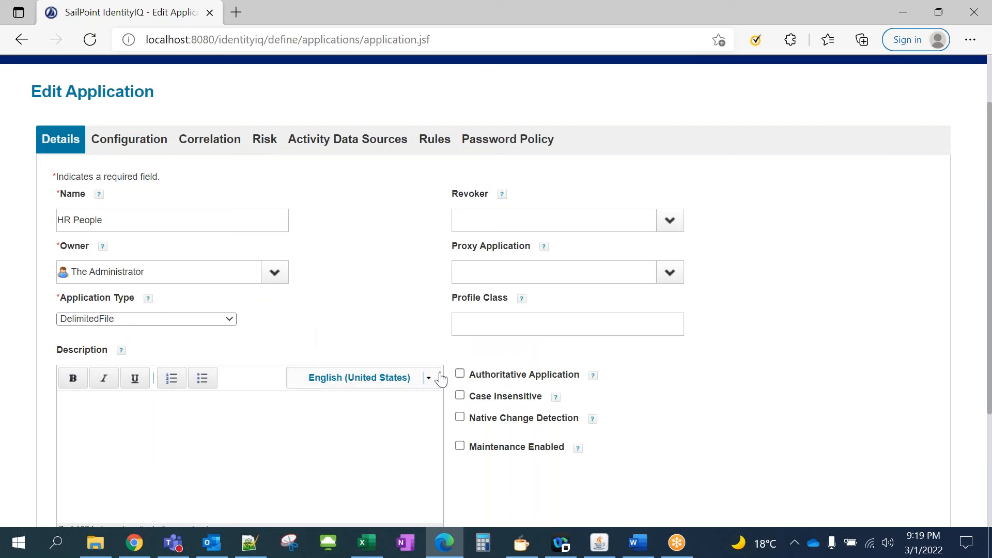
Mark HR People as an Authoritative Application
drag(482, 377, 575, 379)
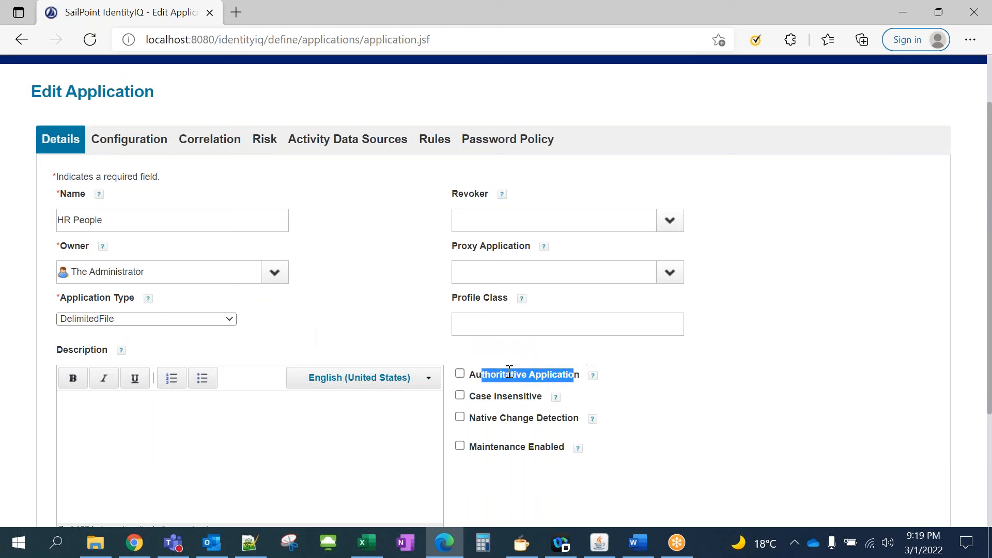
click(494, 376)
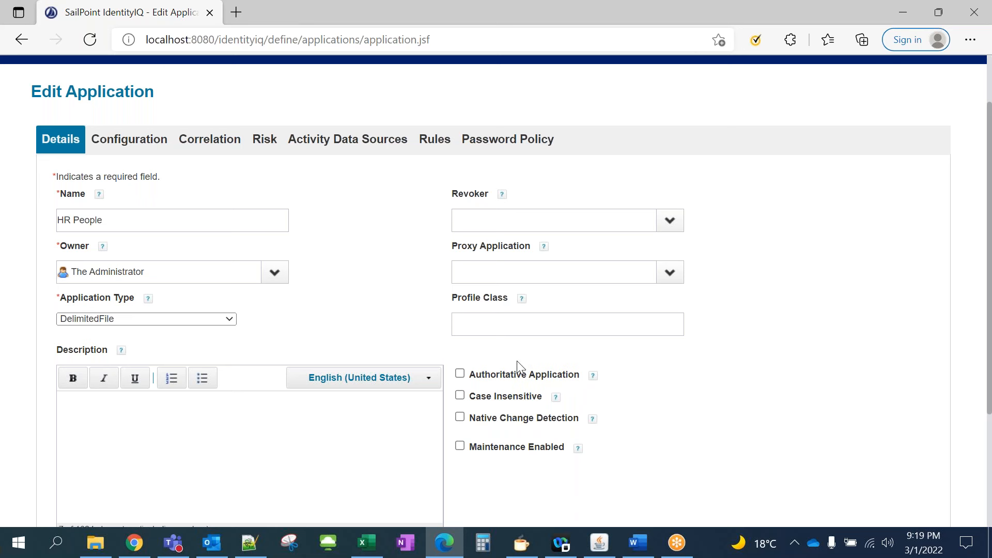
click(459, 375)
scroll(303, 281, down, 4)
scroll(303, 281, up, 5)
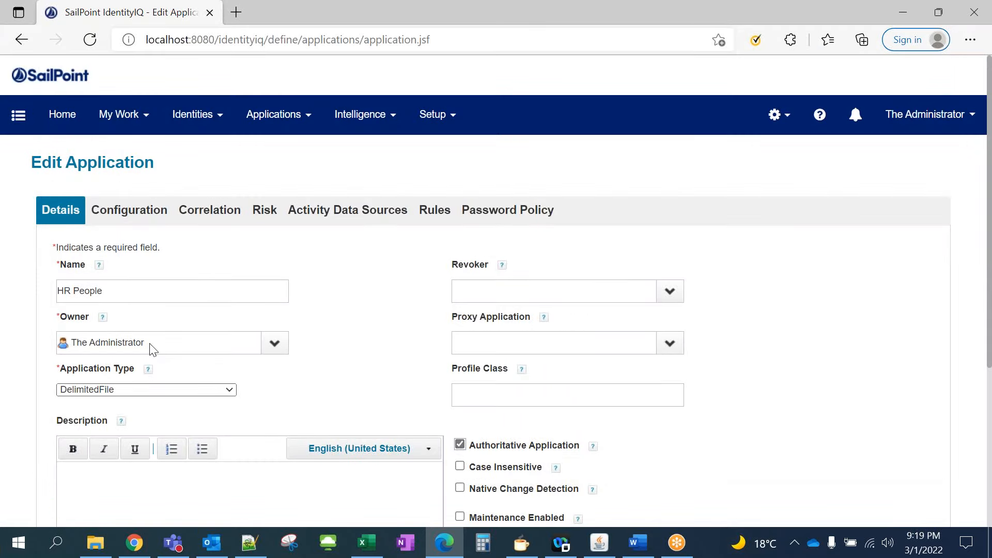
click(138, 216)
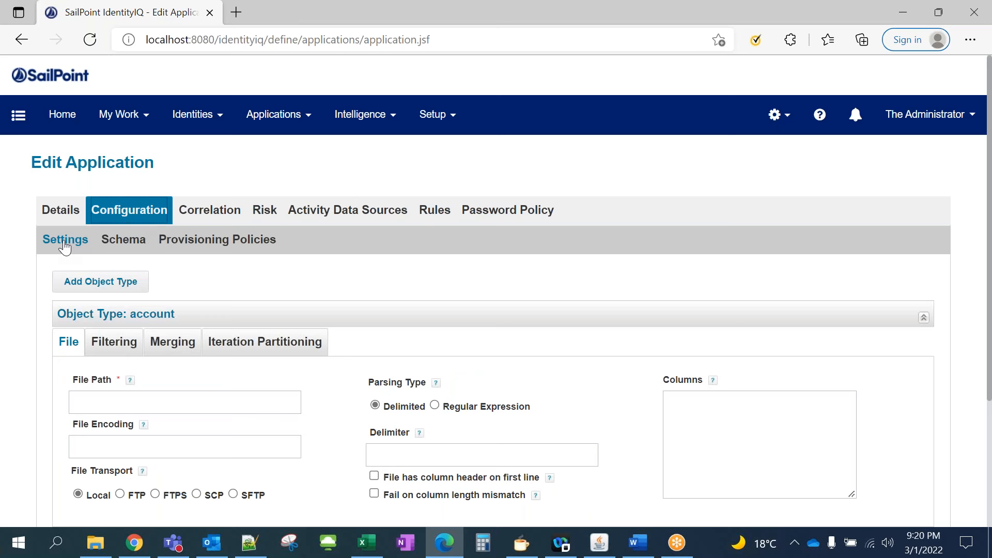
Paste the account CSV's full path into File Path, then duplicate the browser tab
scroll(70, 253, down, 1)
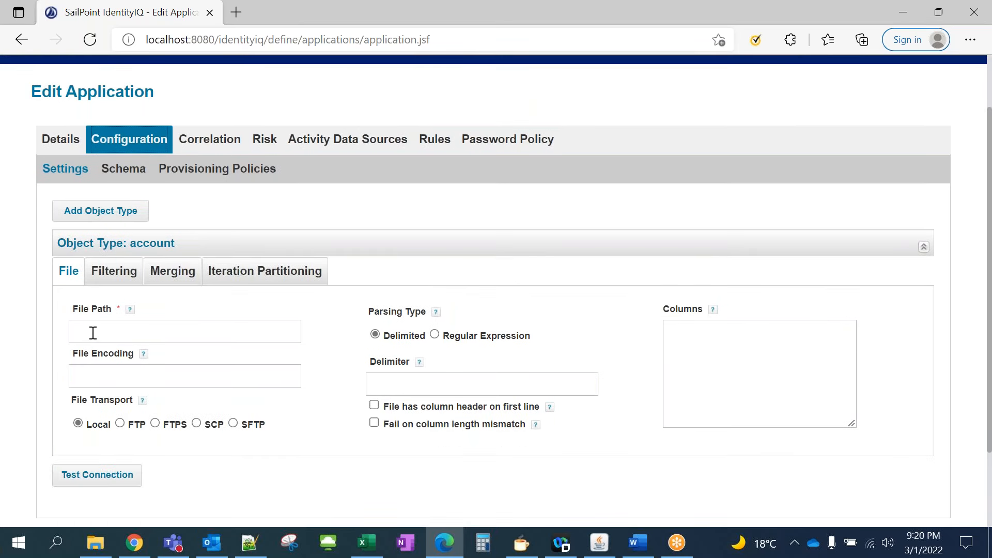
click(93, 333)
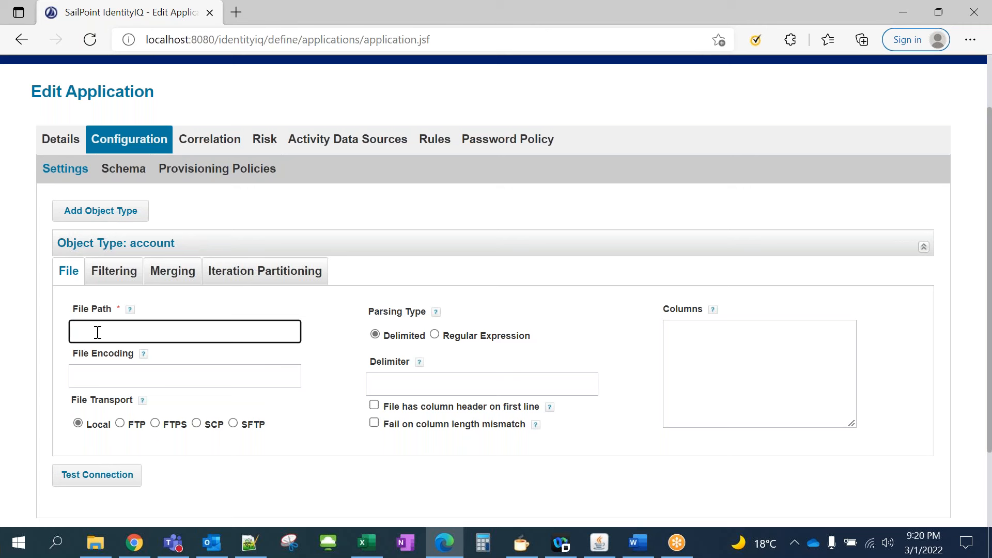
key(ctrl+v)
click(336, 308)
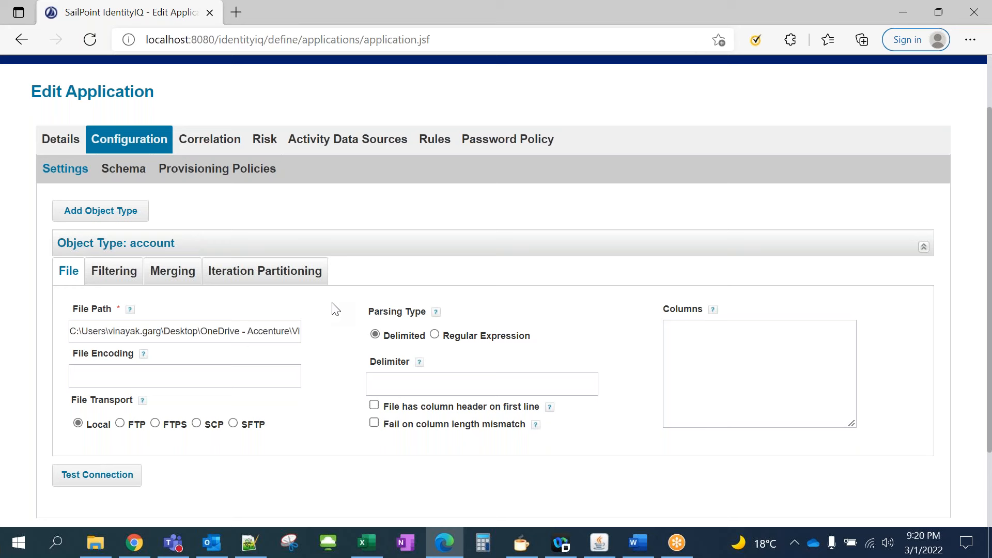
right_click(161, 12)
click(174, 103)
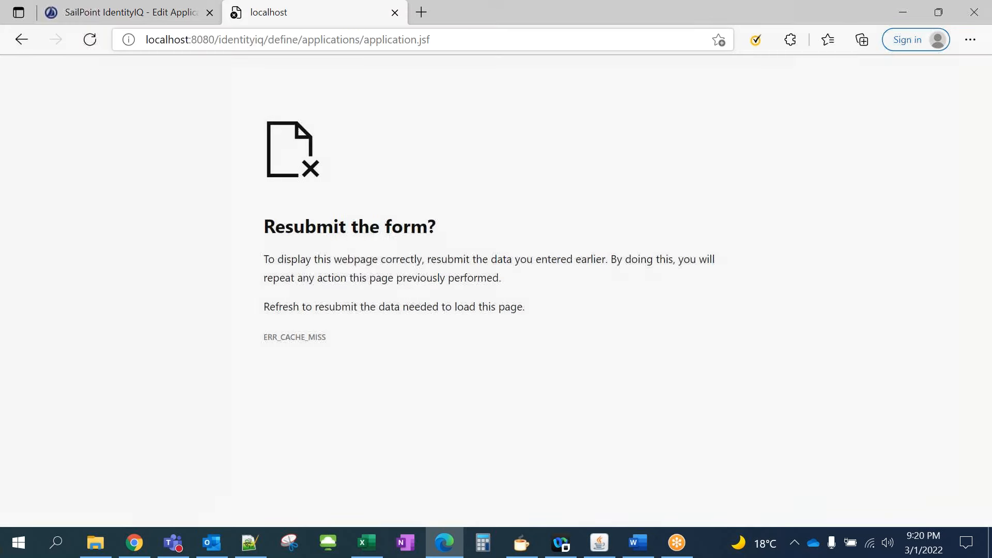
Load the /identityiq/ home page in the second tab and add a new application
drag(269, 40, 492, 38)
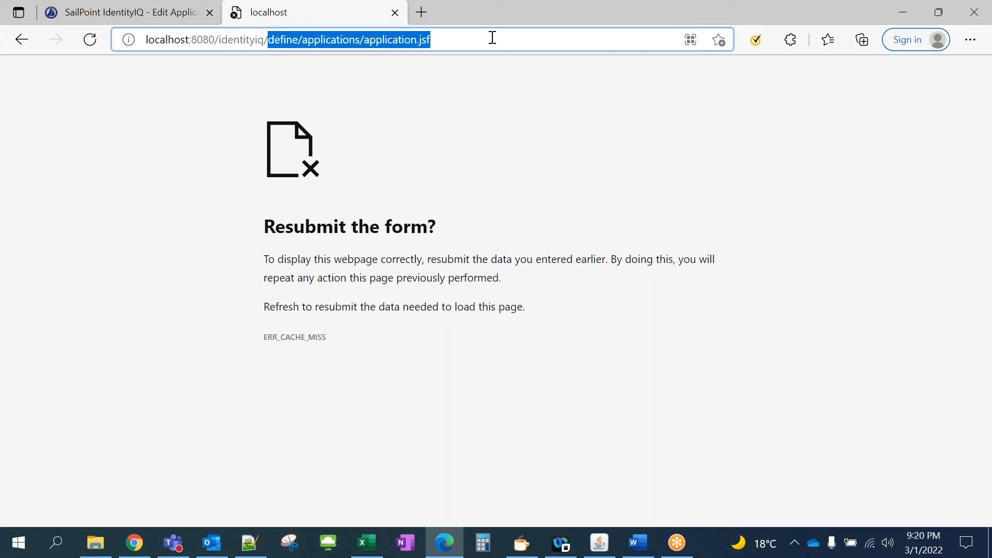
key(BackSpace)
key(Return)
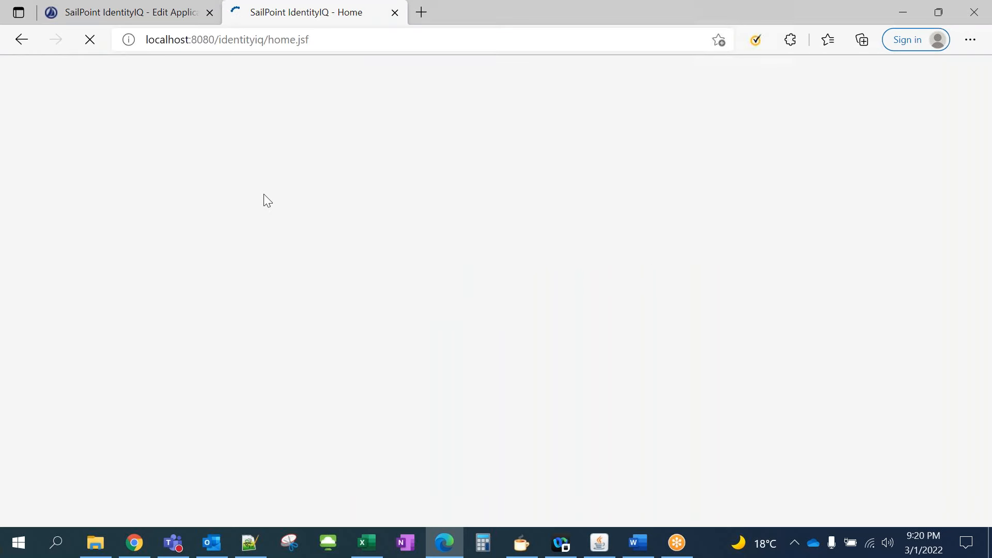
click(250, 125)
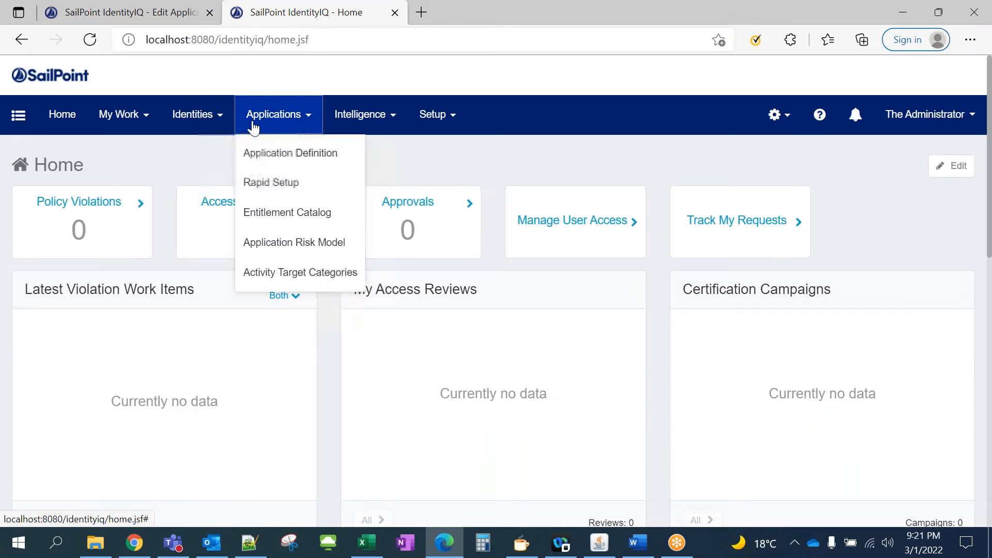
click(273, 154)
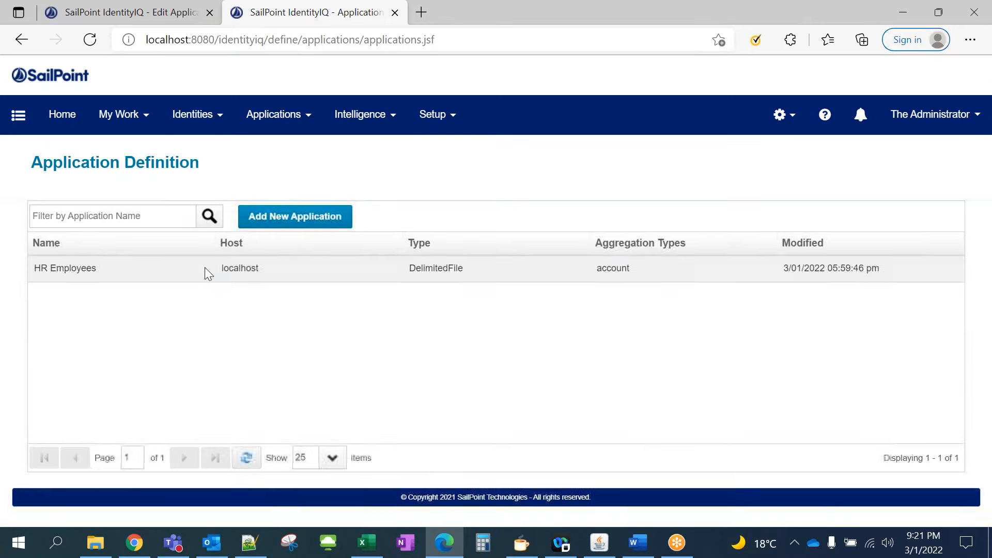
click(288, 221)
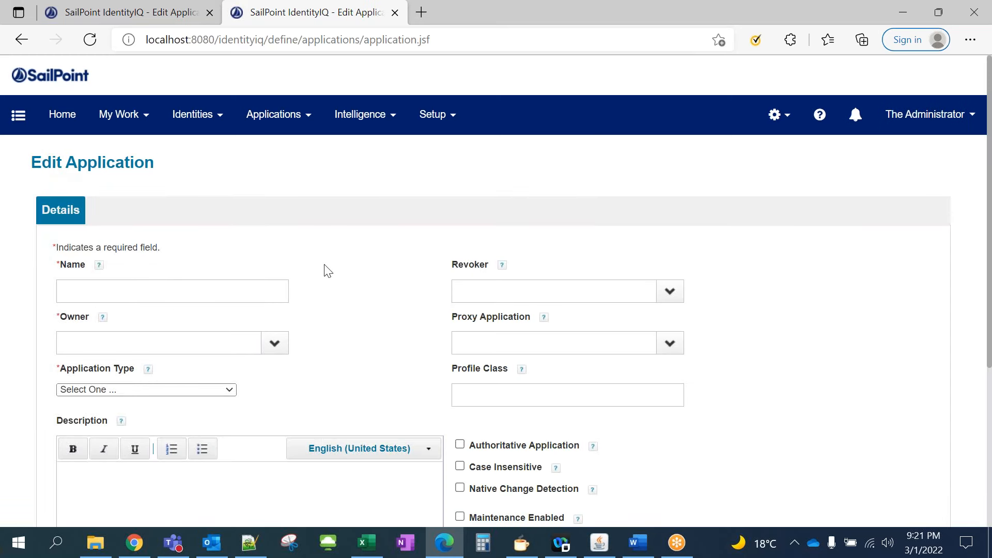
Scroll through the Application Type options, close the list unchanged, then reopen it
scroll(326, 271, down, 1)
click(230, 320)
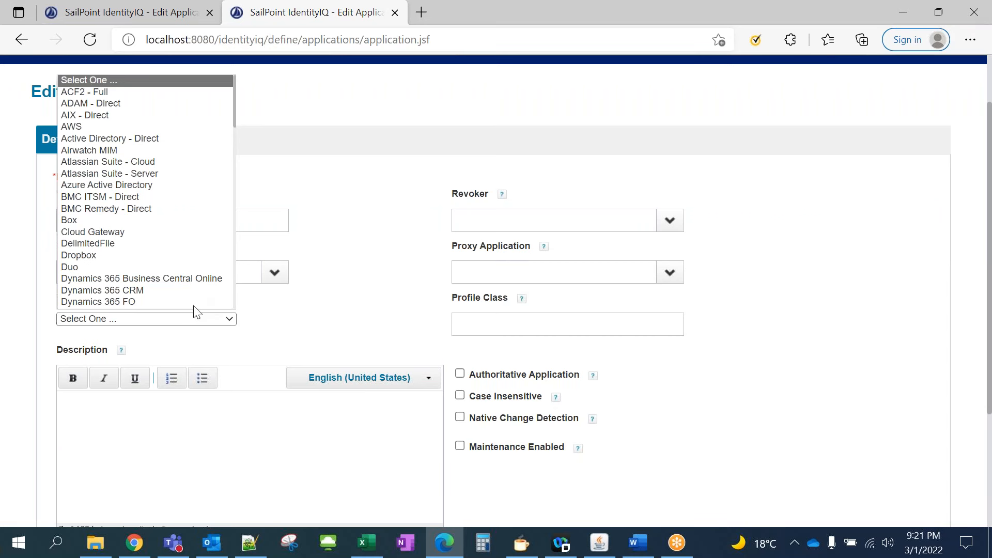
scroll(150, 245, down, 2)
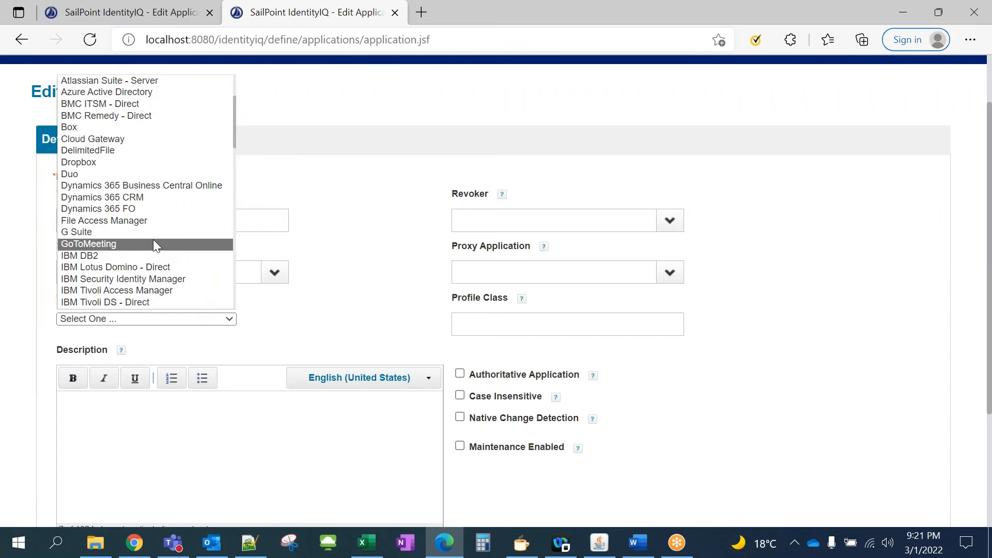
scroll(153, 240, down, 2)
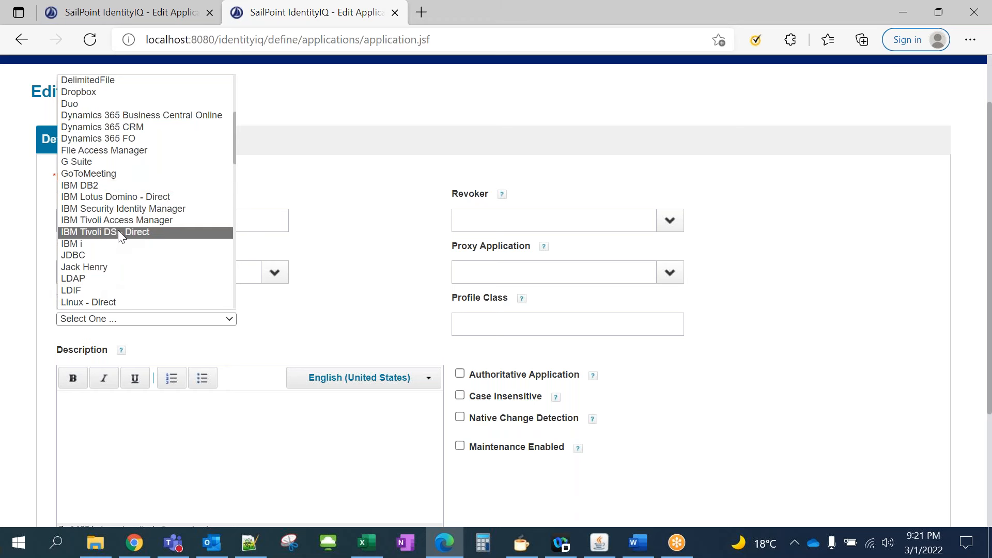
scroll(117, 238, down, 2)
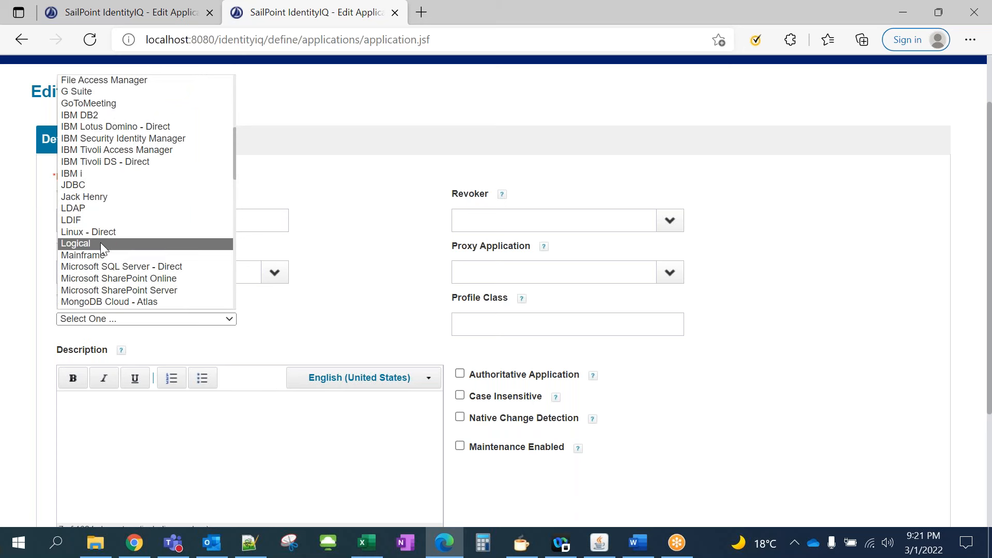
scroll(133, 232, down, 3)
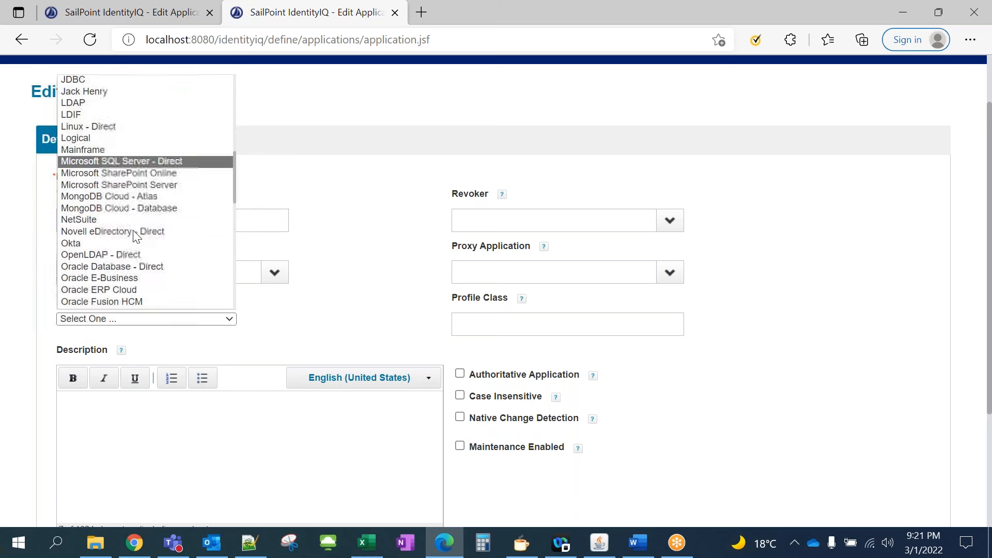
click(340, 231)
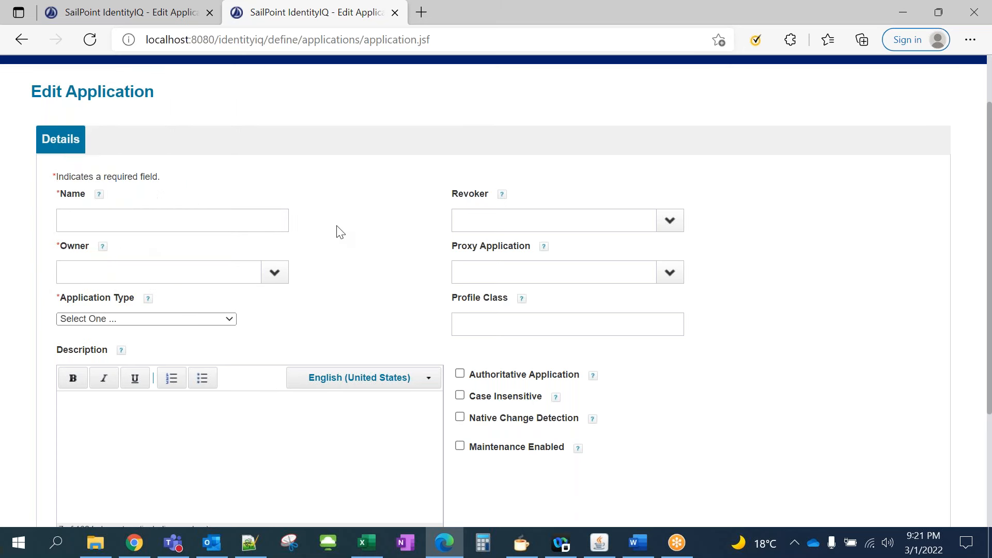
click(230, 321)
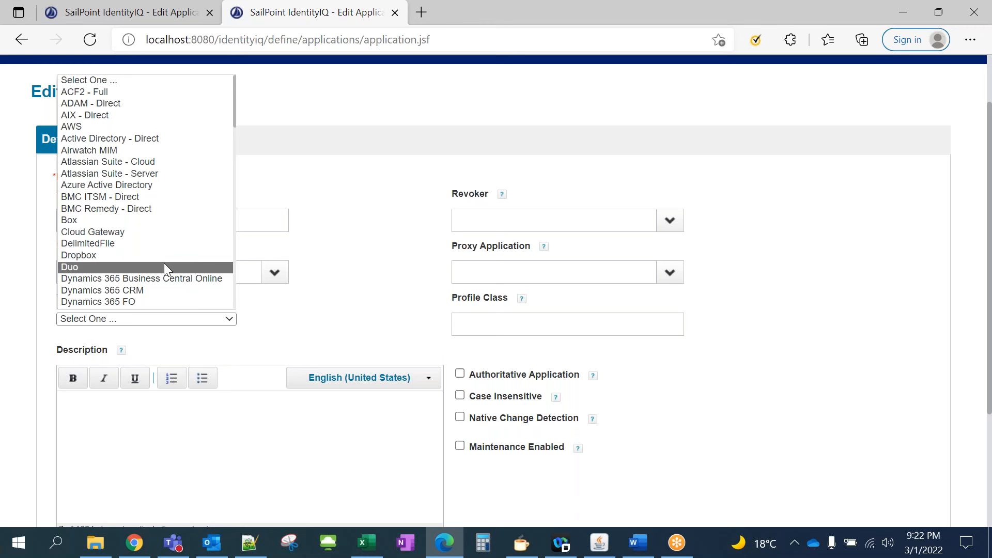
click(363, 262)
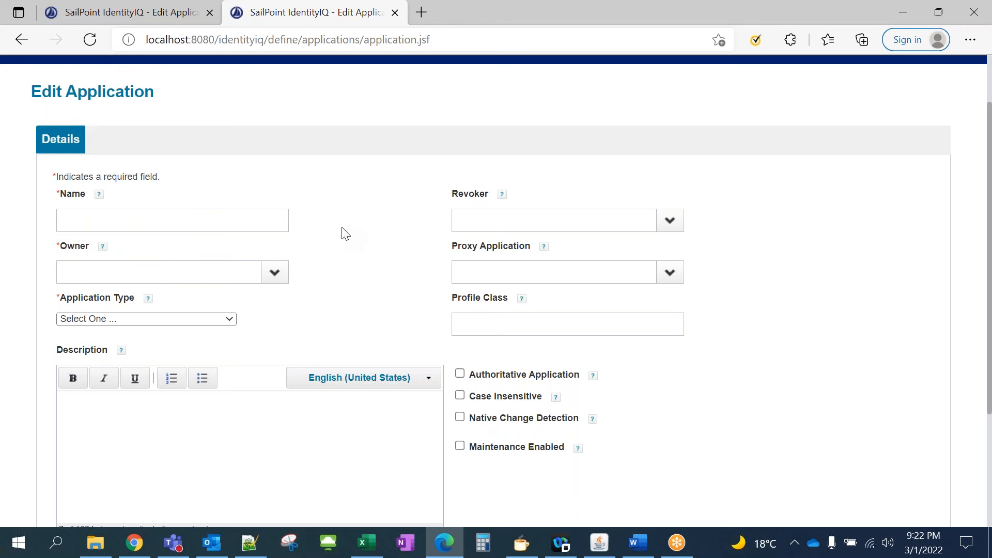
click(231, 320)
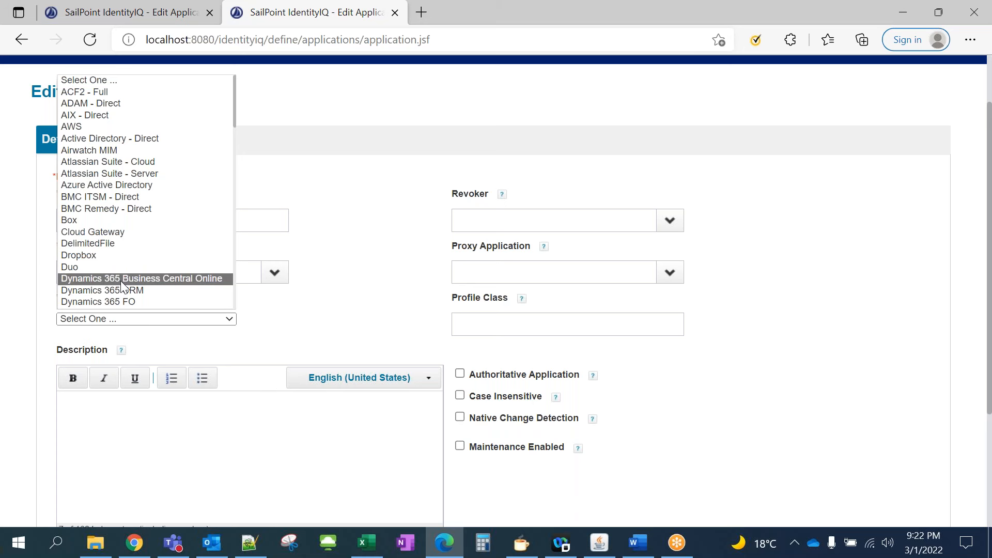
scroll(122, 284, down, 3)
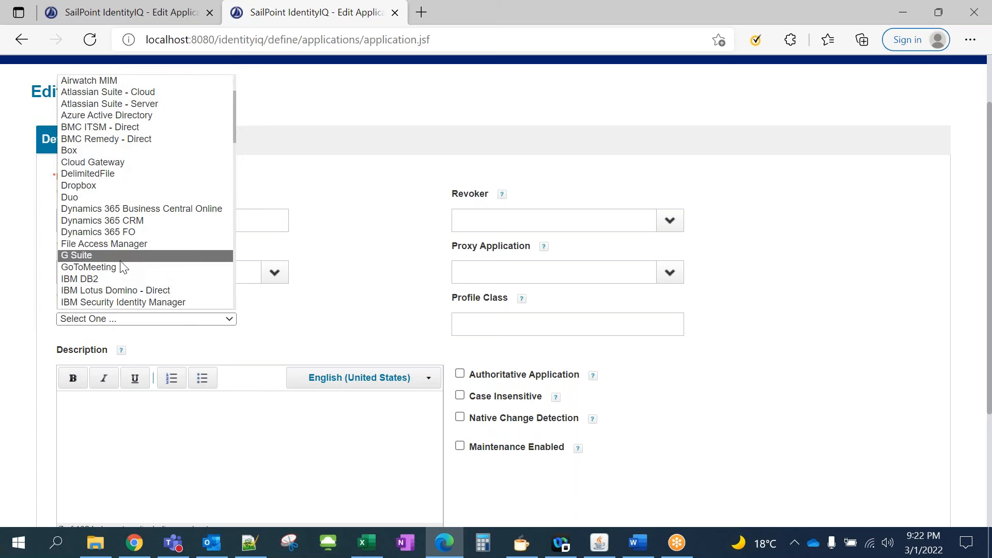
scroll(125, 240, down, 1)
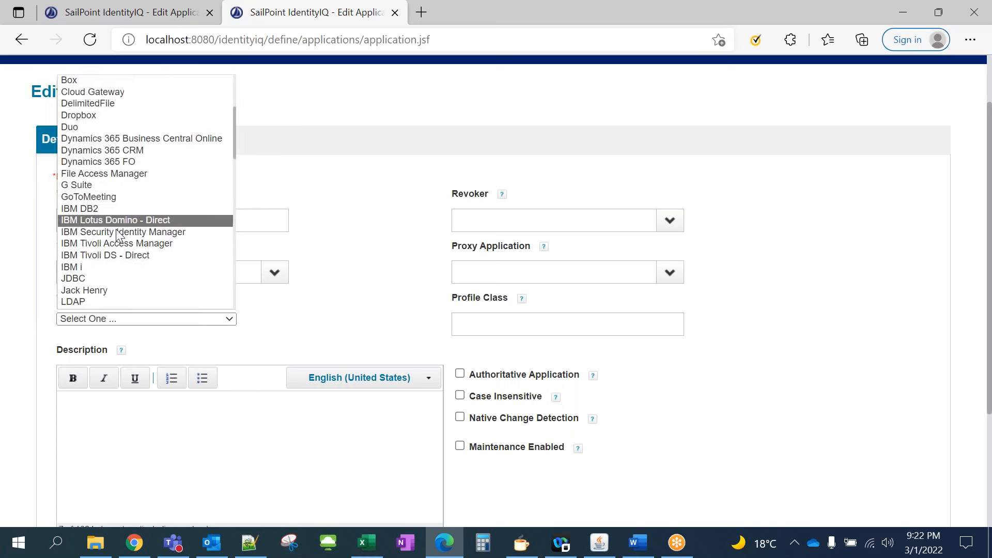
scroll(115, 246, down, 1)
scroll(115, 247, down, 1)
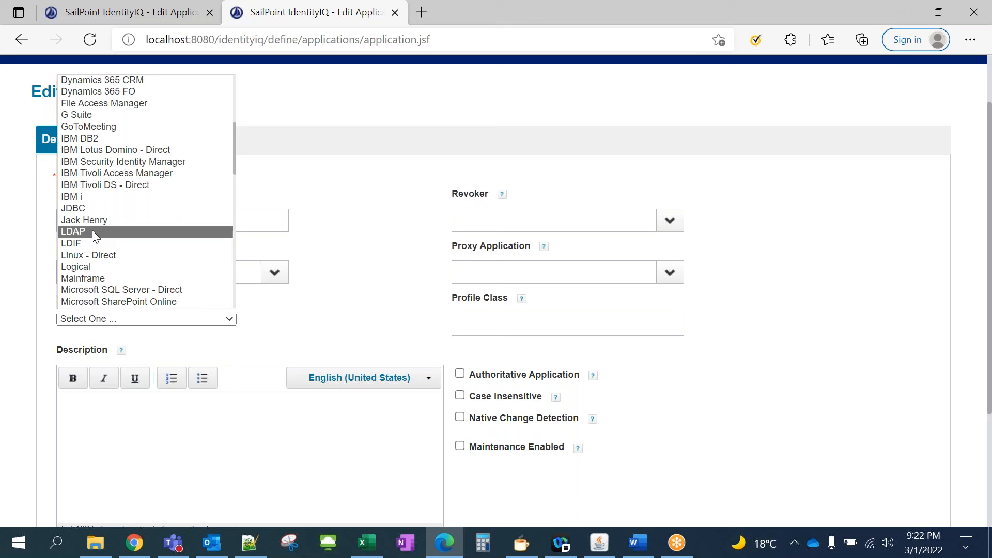
scroll(92, 230, down, 2)
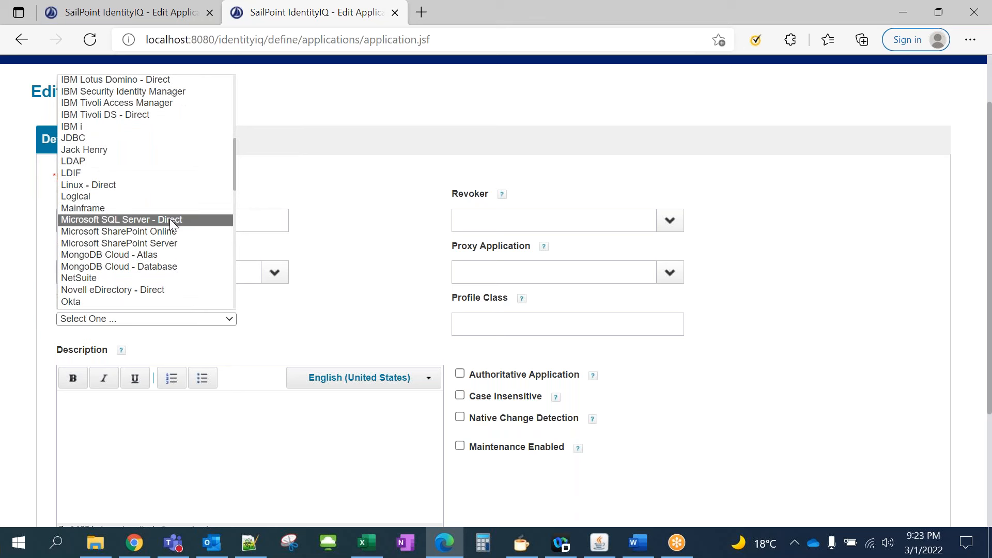
scroll(170, 221, down, 3)
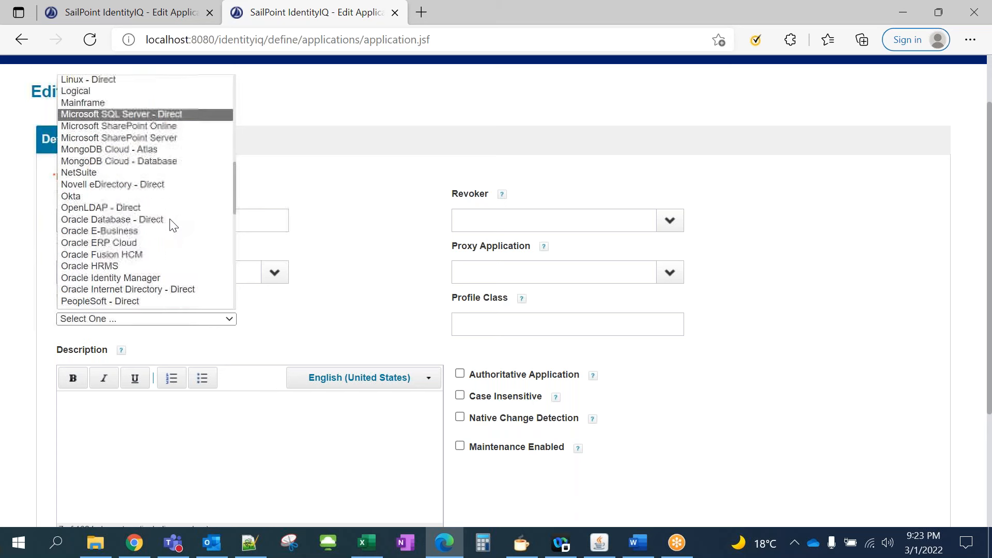
scroll(170, 192, down, 1)
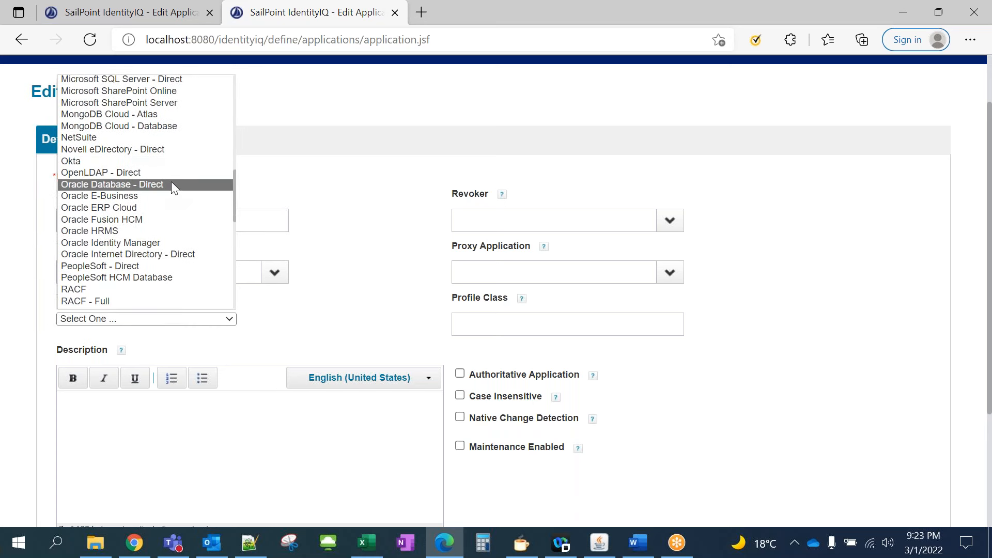
scroll(172, 184, down, 1)
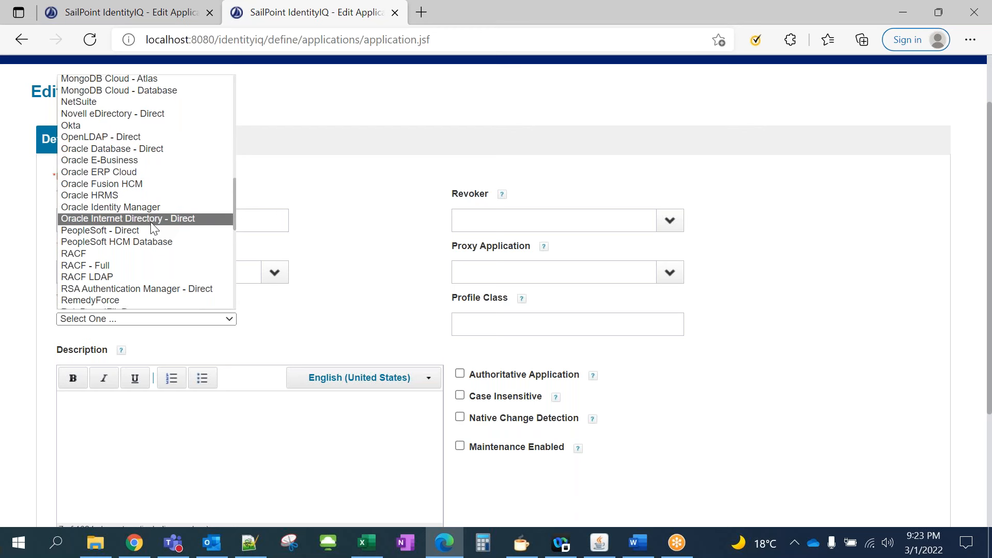
scroll(172, 198, down, 3)
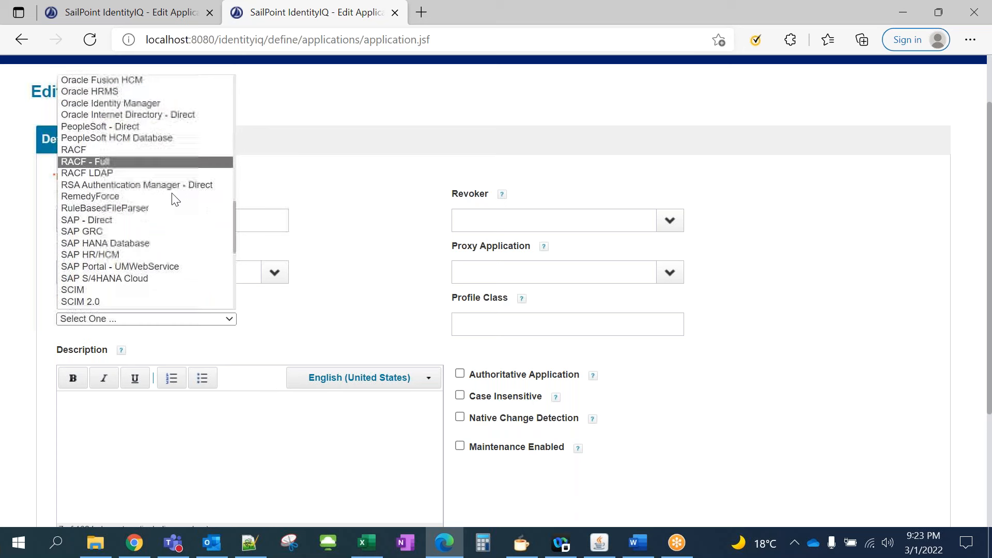
scroll(172, 195, down, 1)
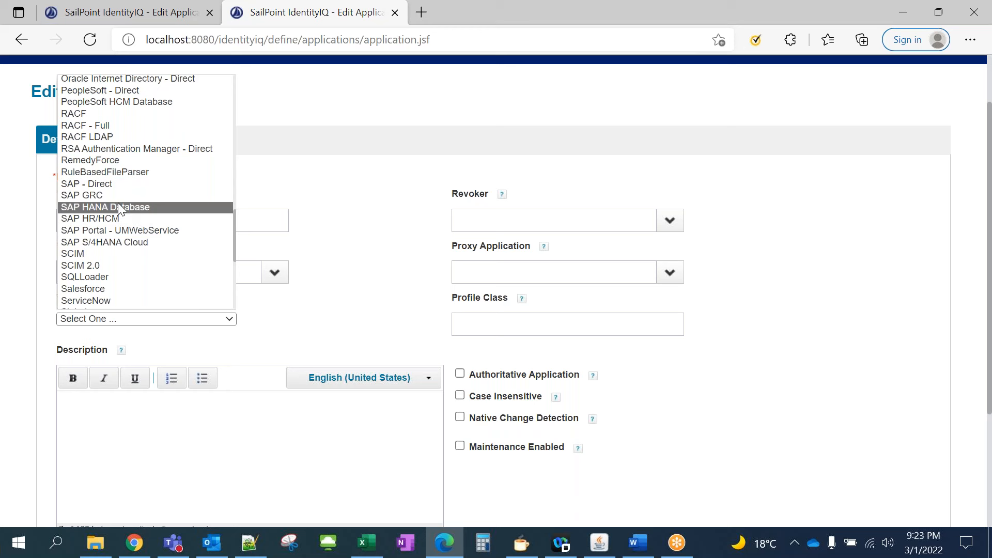
scroll(118, 256, down, 1)
scroll(118, 257, down, 3)
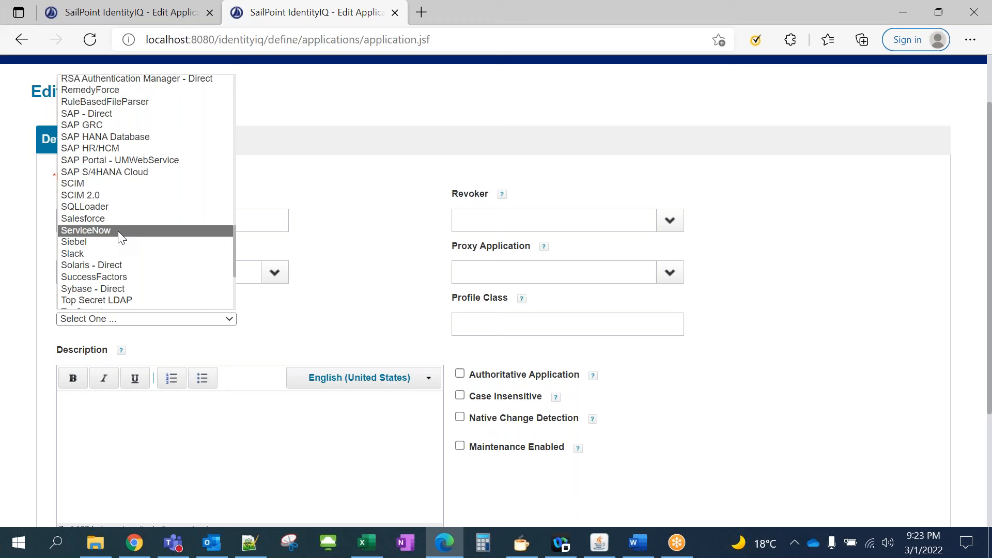
scroll(118, 231, down, 3)
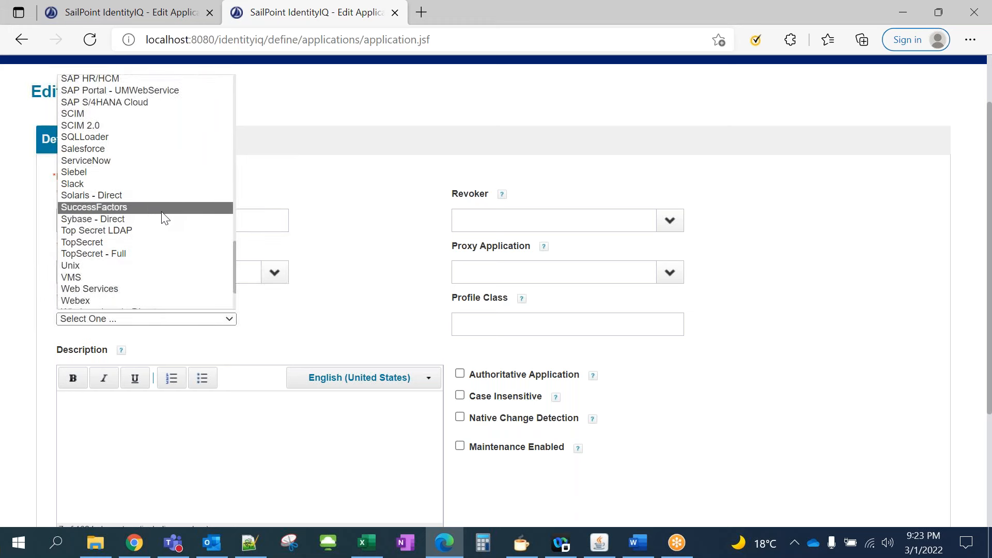
scroll(157, 193, down, 1)
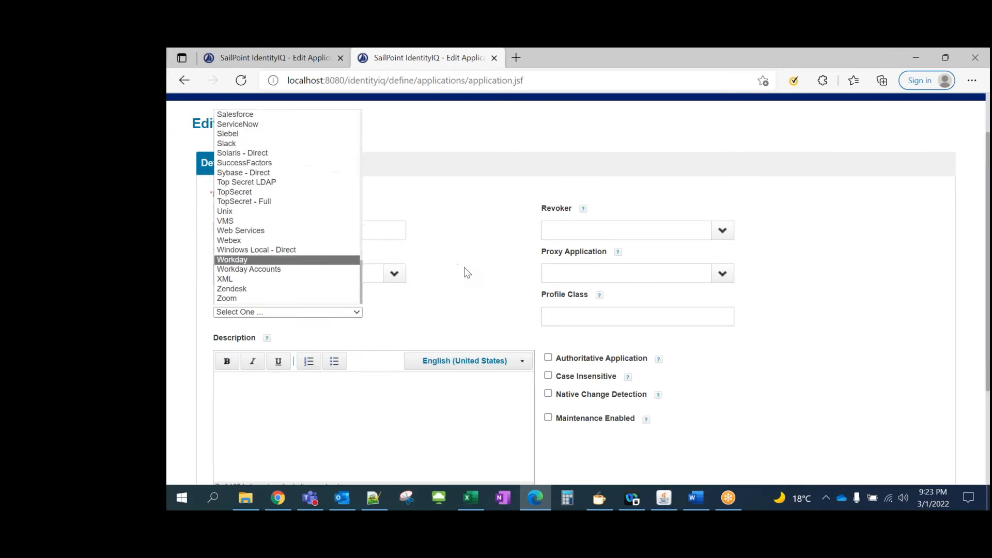
click(359, 265)
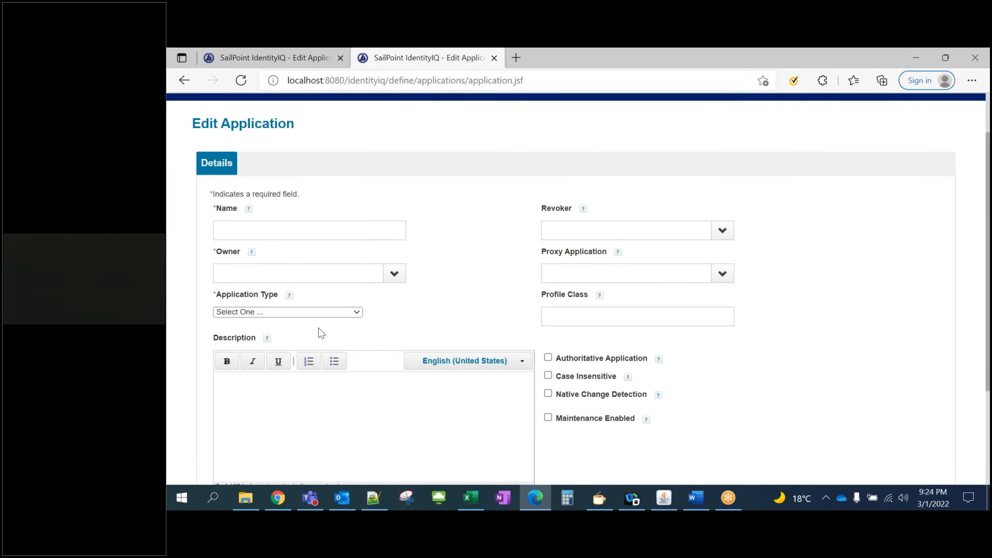
Check that HR People's file path ends in auth_data_1.csv, then bring up the data folder in File Explorer
scroll(344, 278, up, 1)
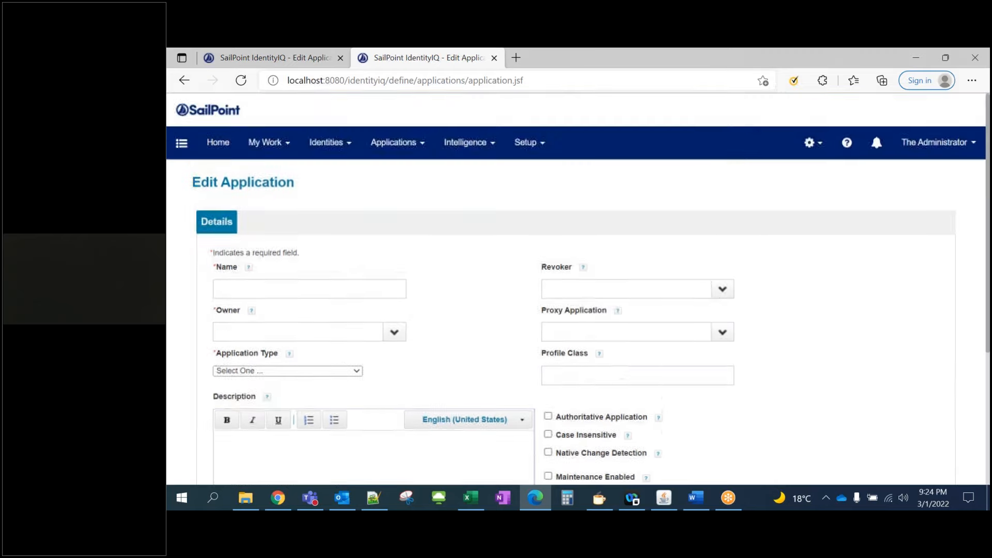
click(296, 64)
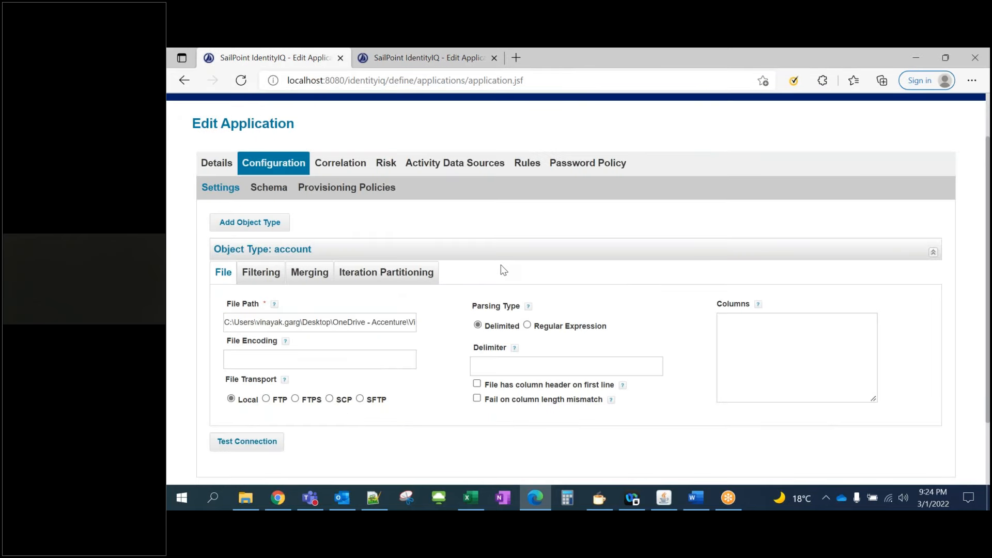
scroll(374, 237, down, 1)
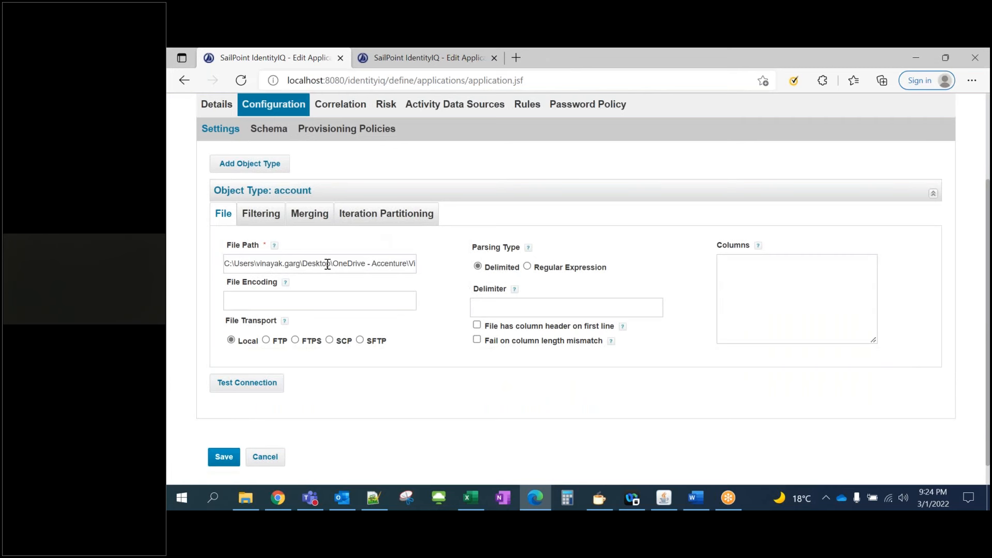
drag(453, 269, 504, 269)
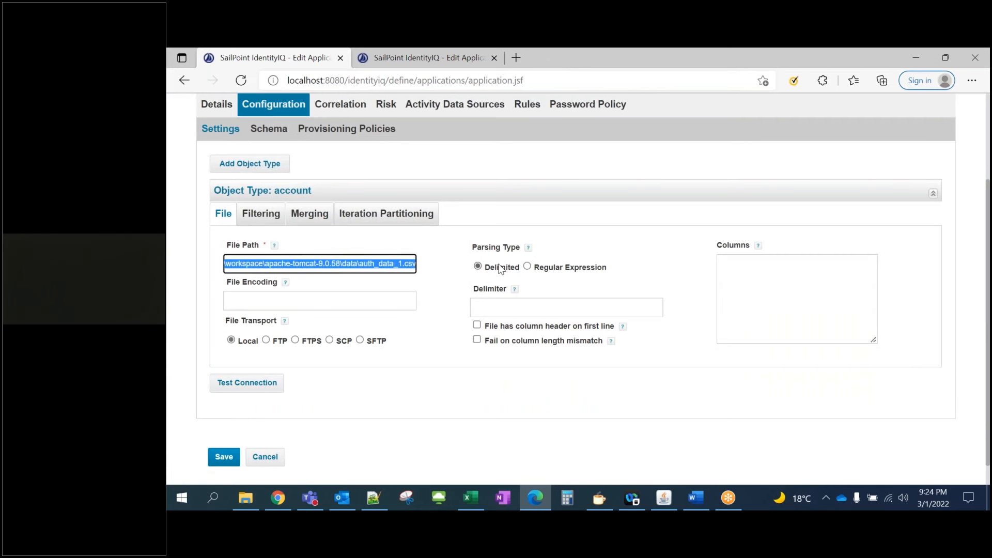
click(384, 263)
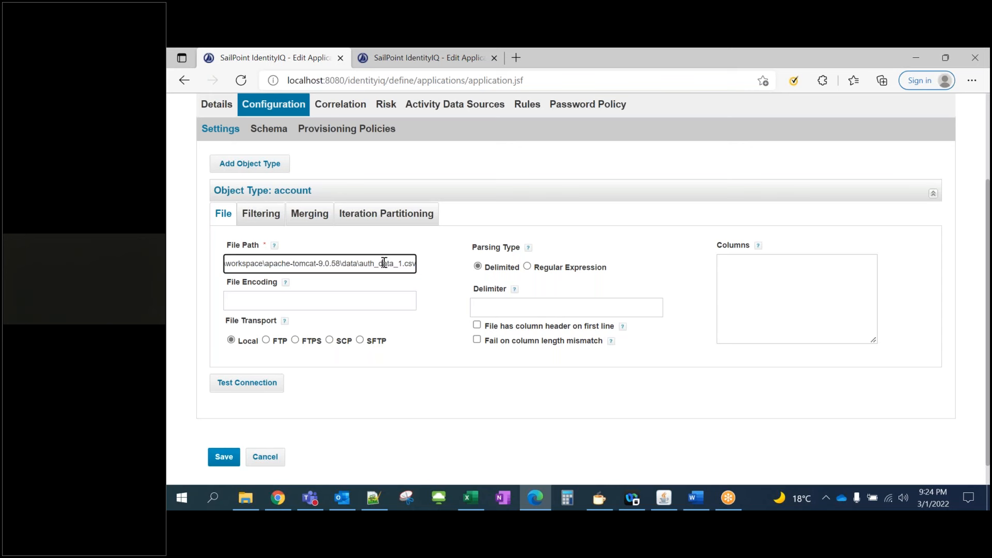
drag(364, 263, 415, 262)
click(429, 275)
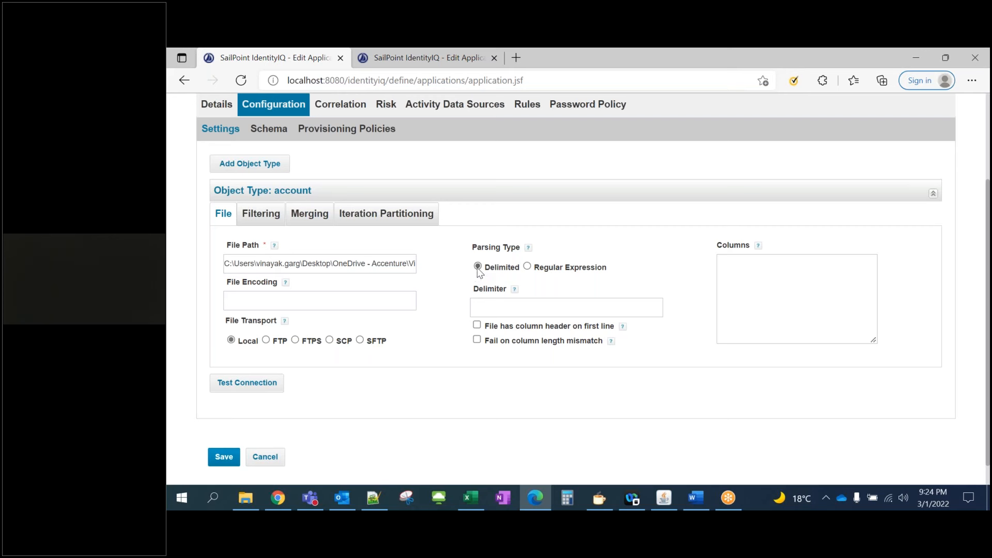
click(485, 308)
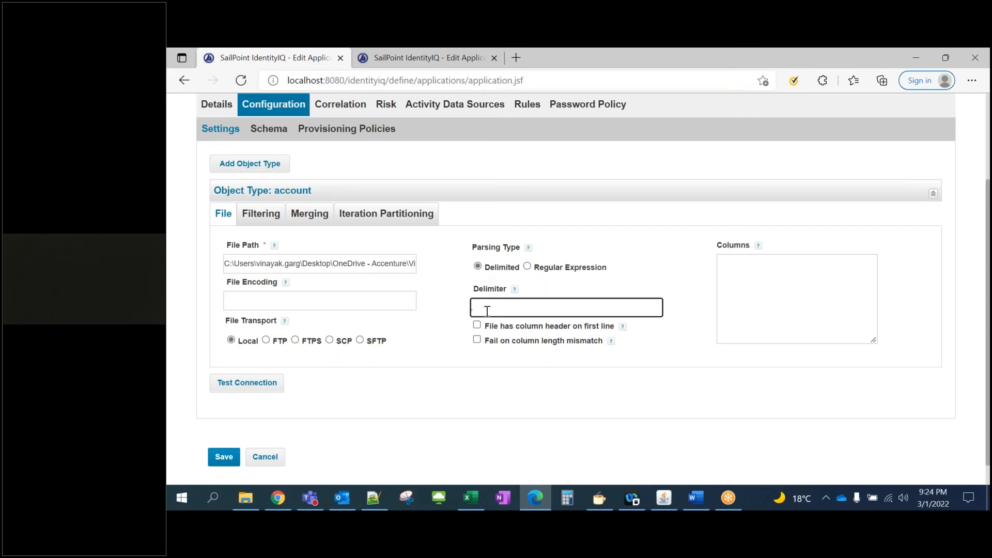
click(246, 498)
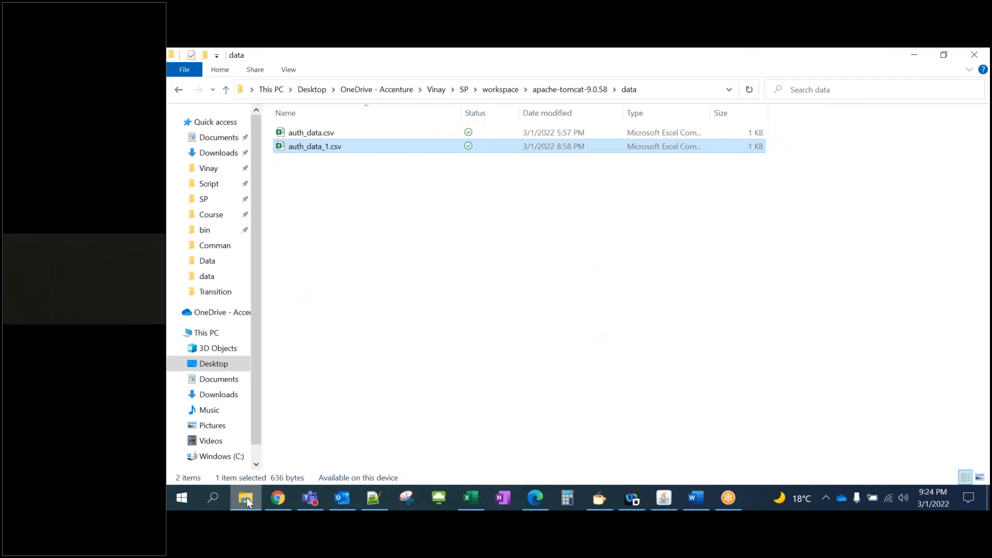
right_click(311, 149)
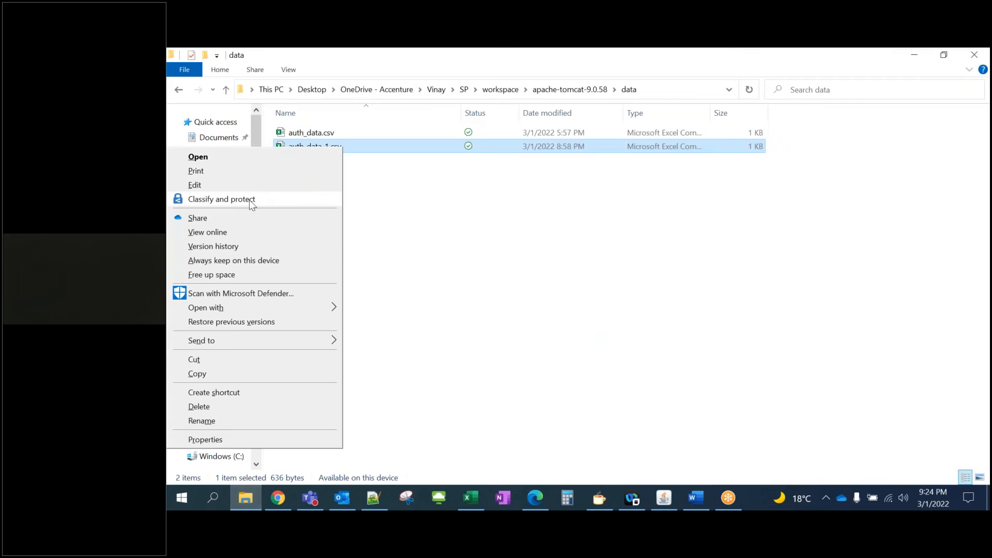
mouse_move(327, 312)
click(366, 325)
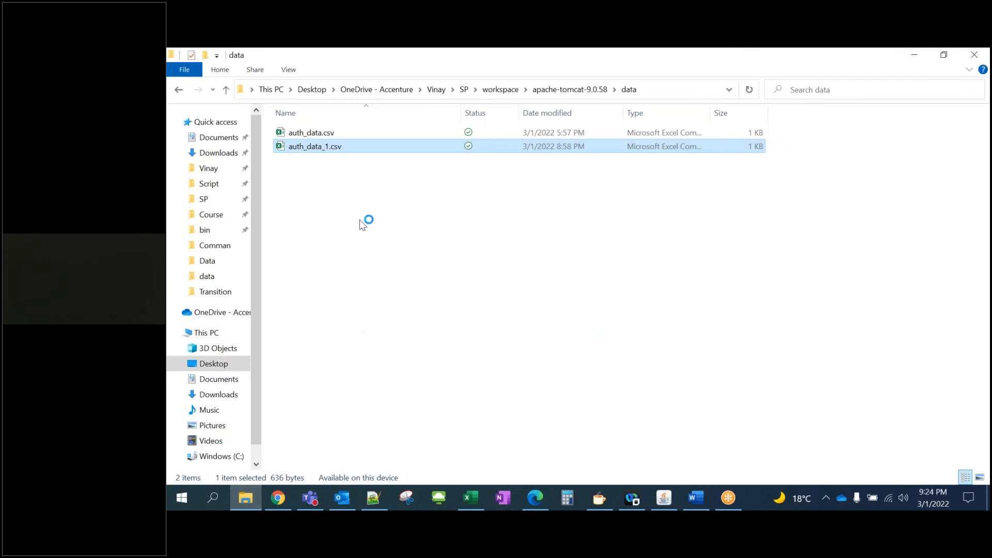
drag(321, 164, 312, 177)
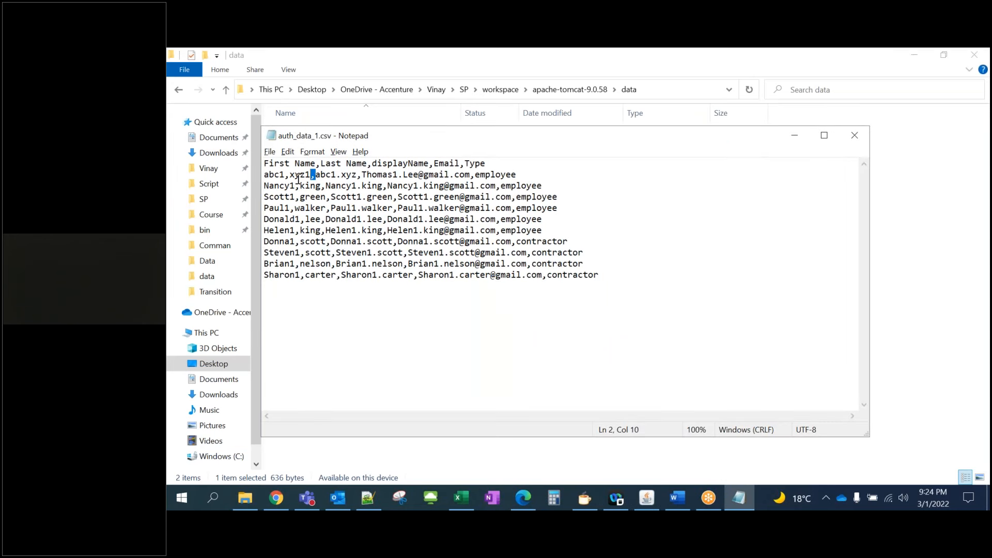
click(855, 135)
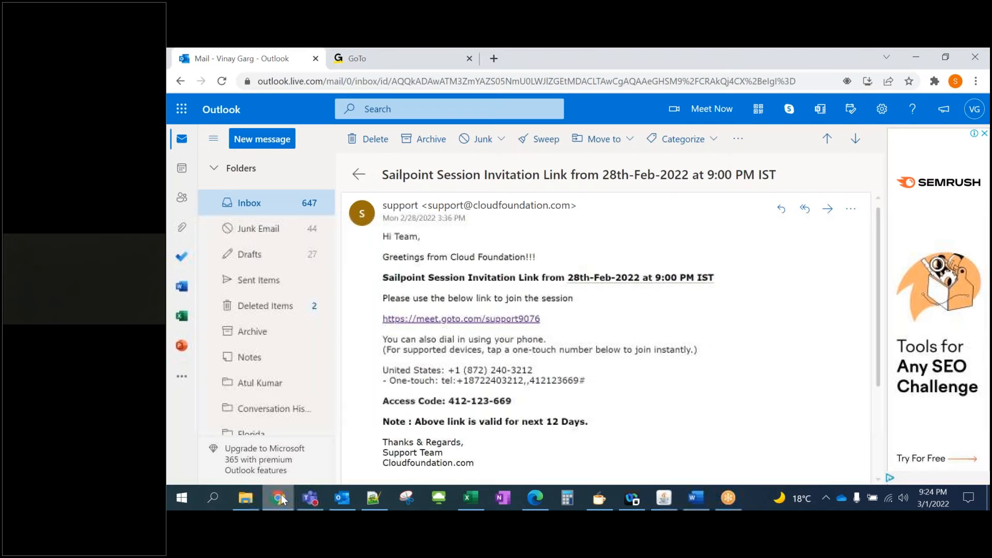
Enter a comma as the account file delimiter and bring up the account schema settings
click(534, 498)
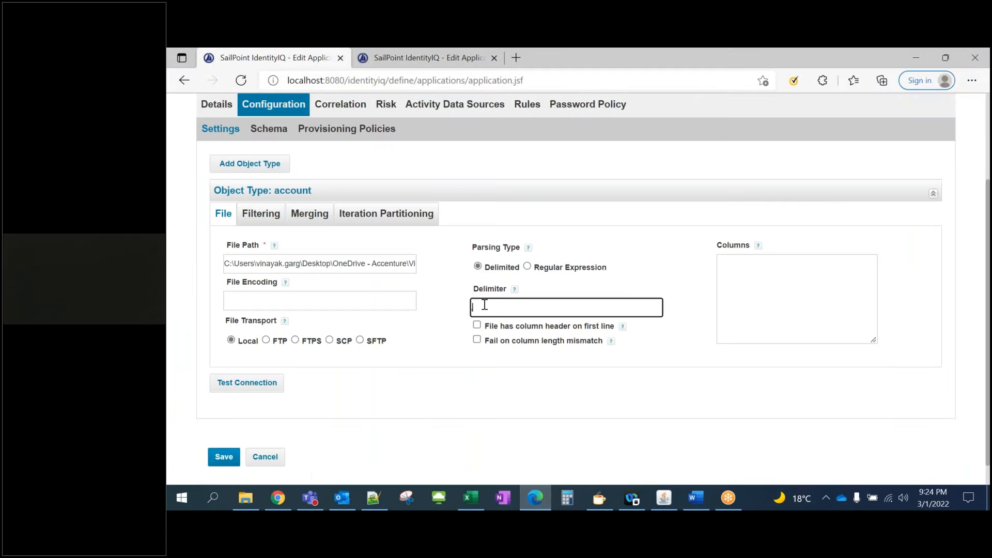
text(,)
scroll(358, 341, down, 1)
scroll(358, 345, up, 3)
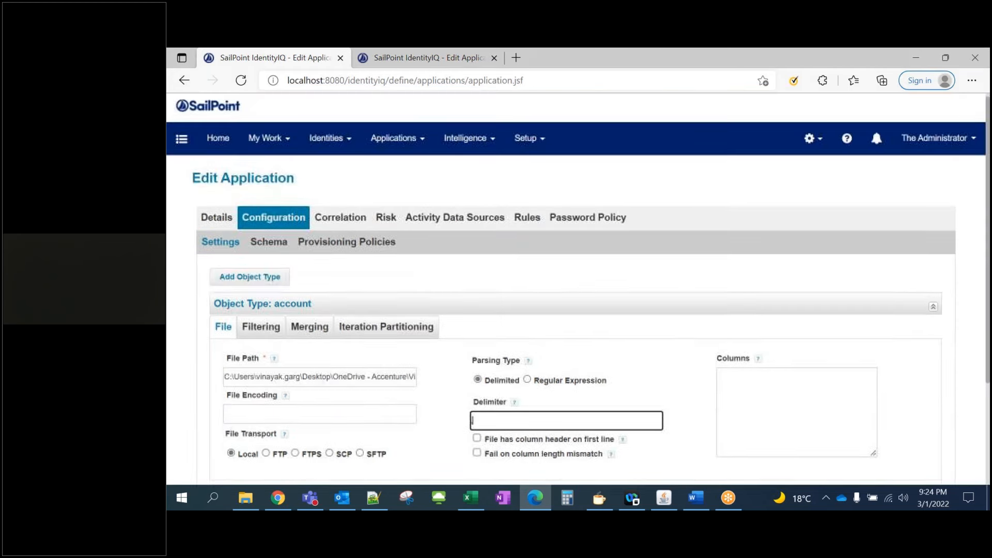
click(273, 251)
scroll(273, 256, down, 3)
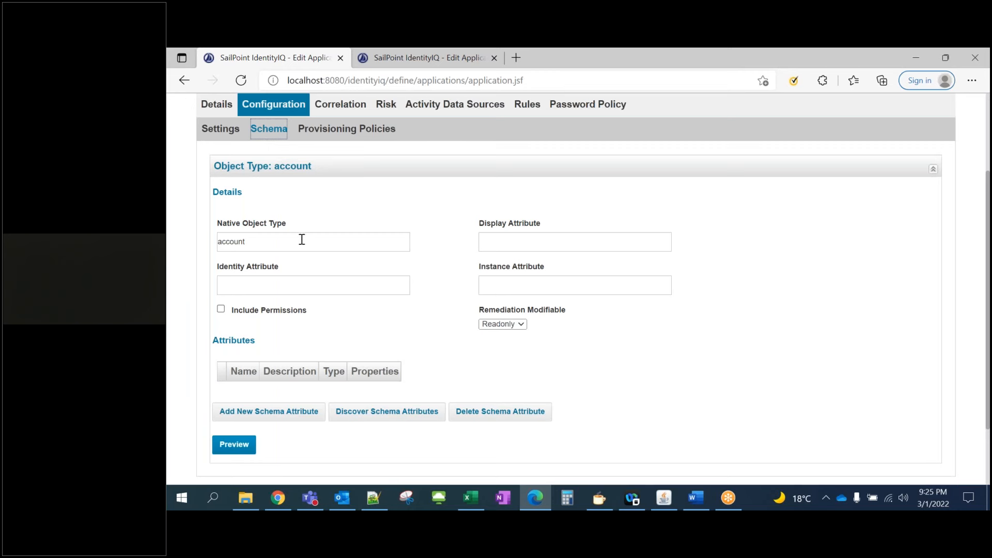
scroll(293, 247, down, 1)
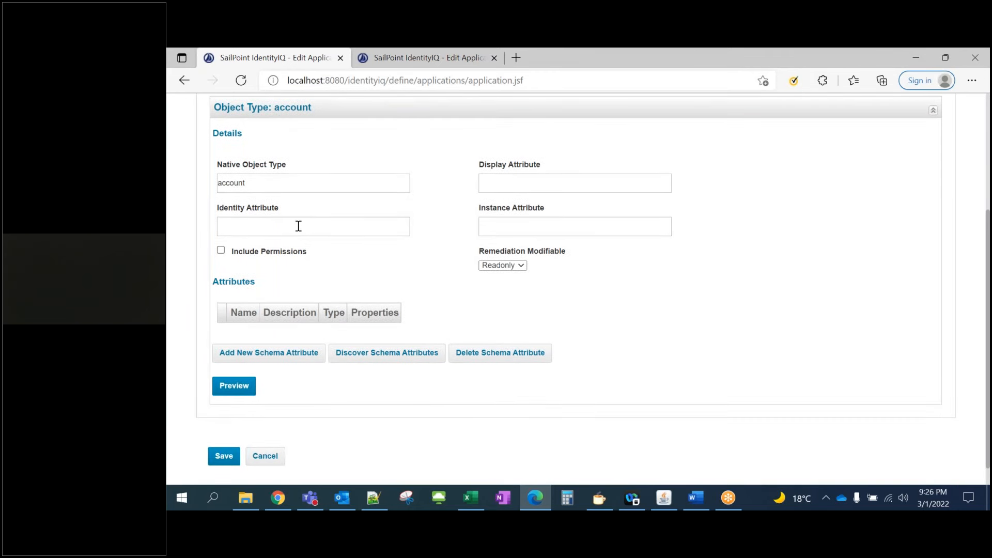
scroll(297, 226, up, 1)
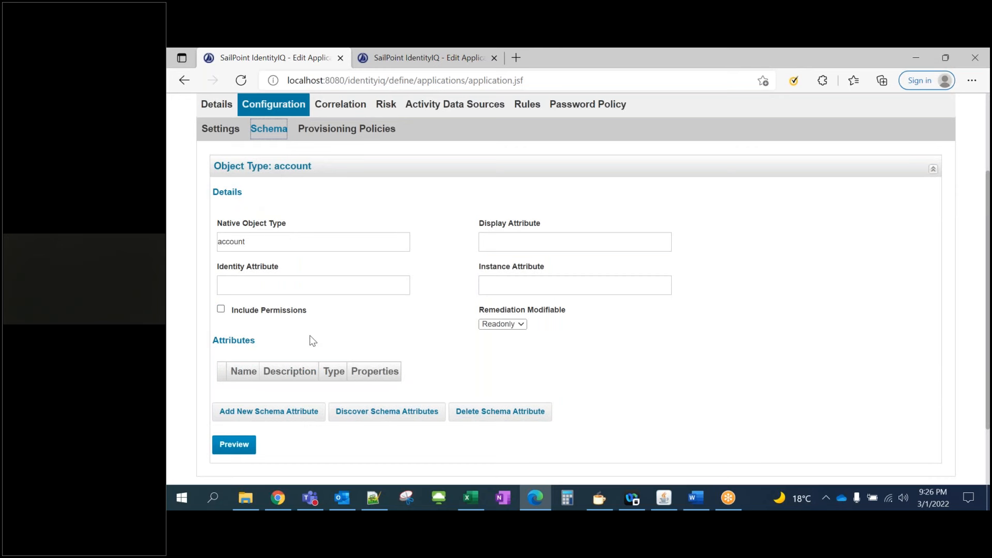
scroll(339, 323, down, 1)
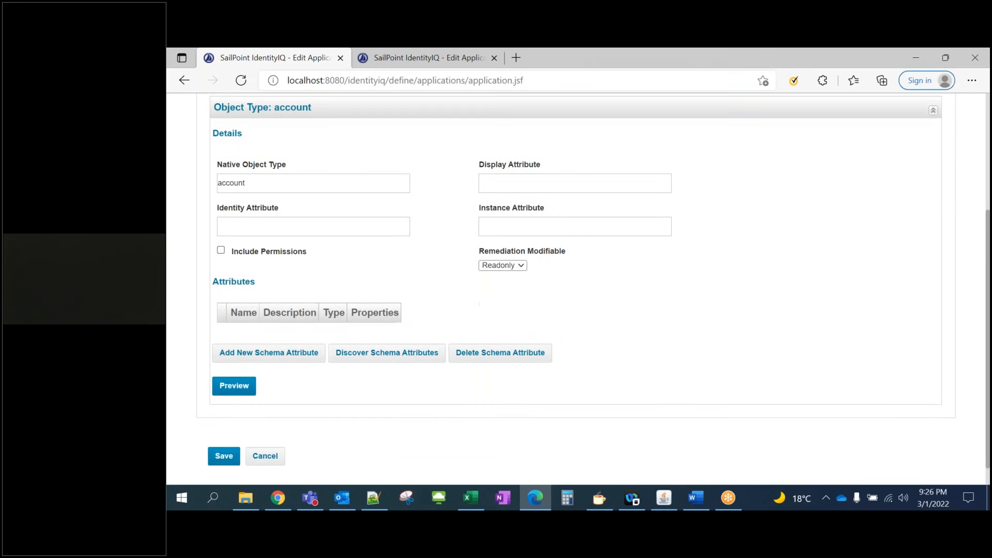
click(385, 360)
scroll(418, 284, up, 4)
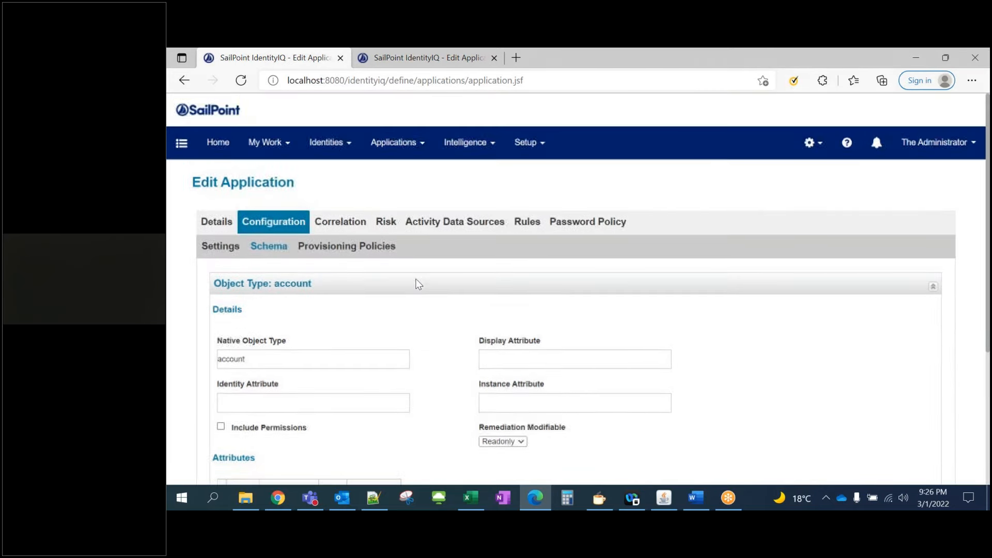
scroll(338, 299, down, 4)
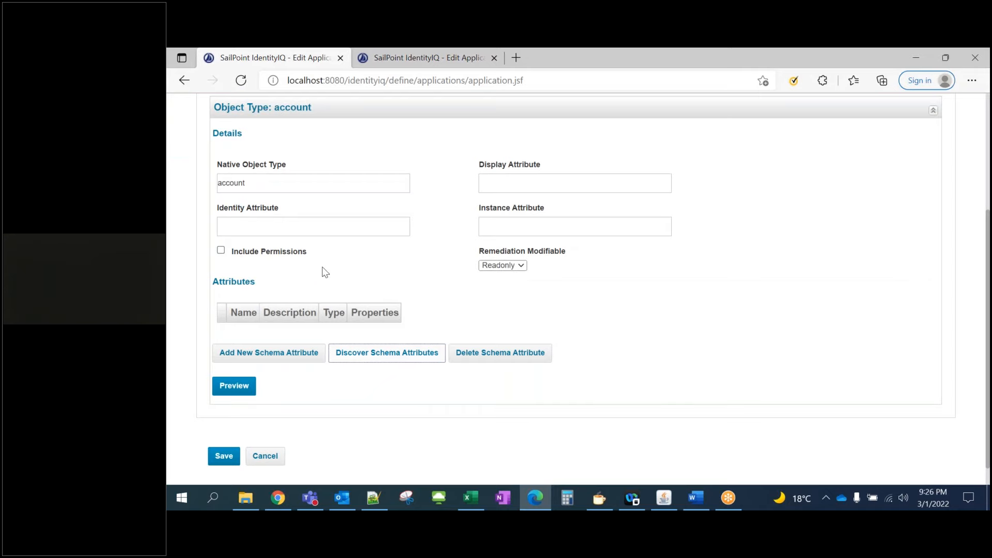
scroll(323, 270, up, 4)
click(269, 247)
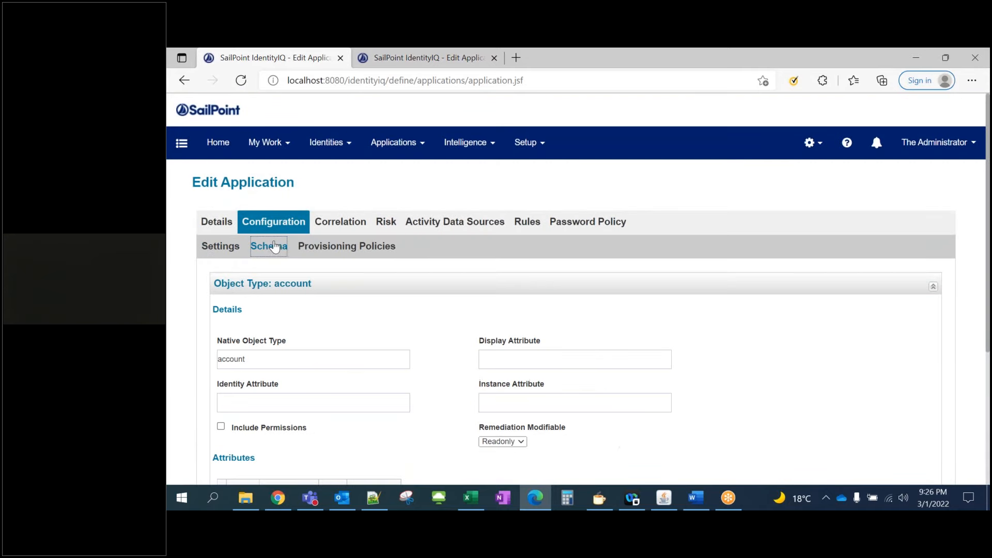
click(222, 247)
drag(331, 382, 493, 387)
click(448, 369)
click(269, 247)
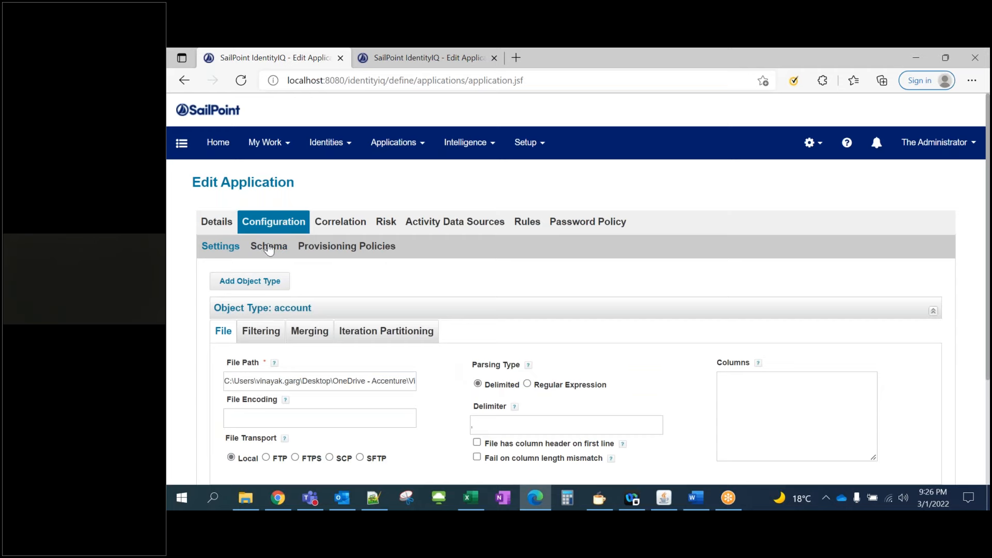
scroll(314, 270, down, 3)
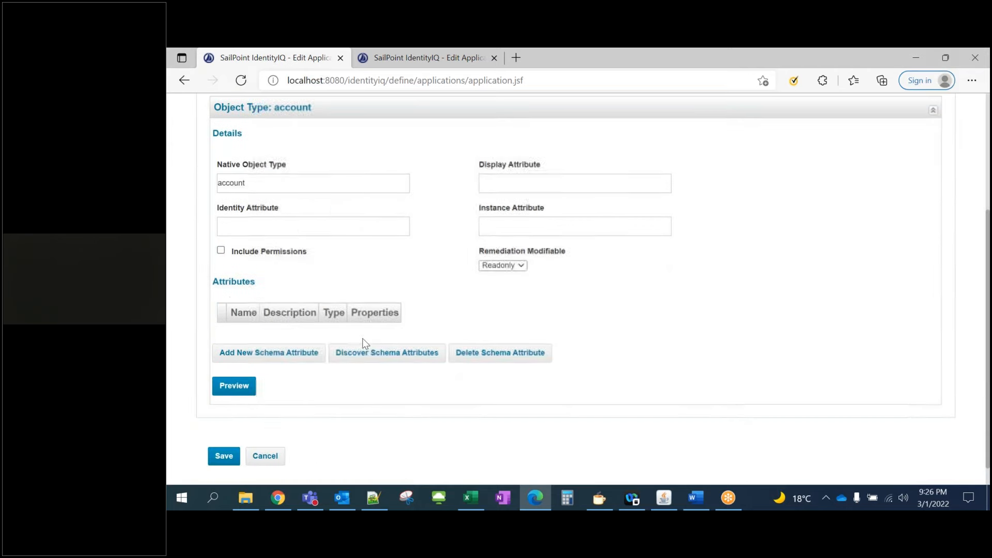
click(390, 360)
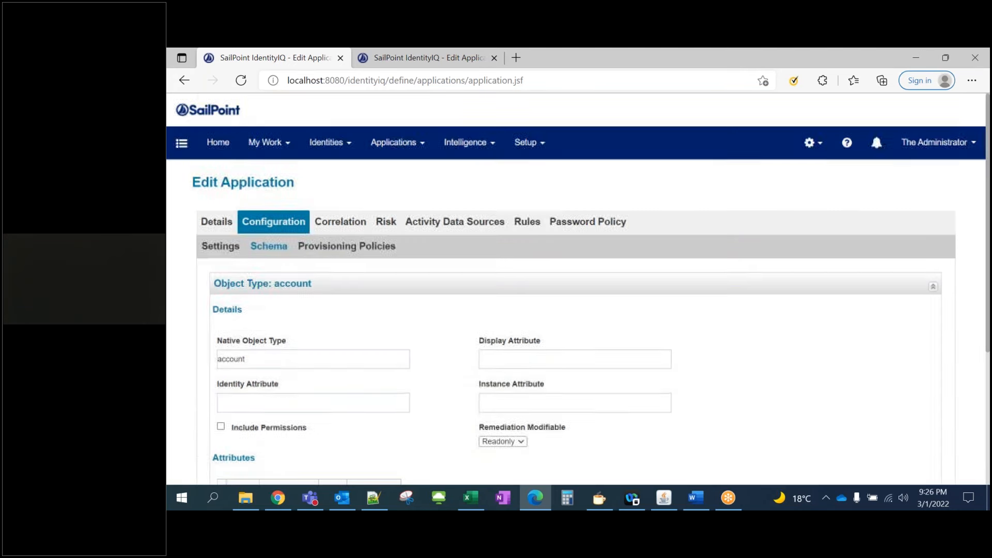
Review HR Employees' file configuration for comparison, then return to the Application Definition list
click(226, 227)
click(404, 147)
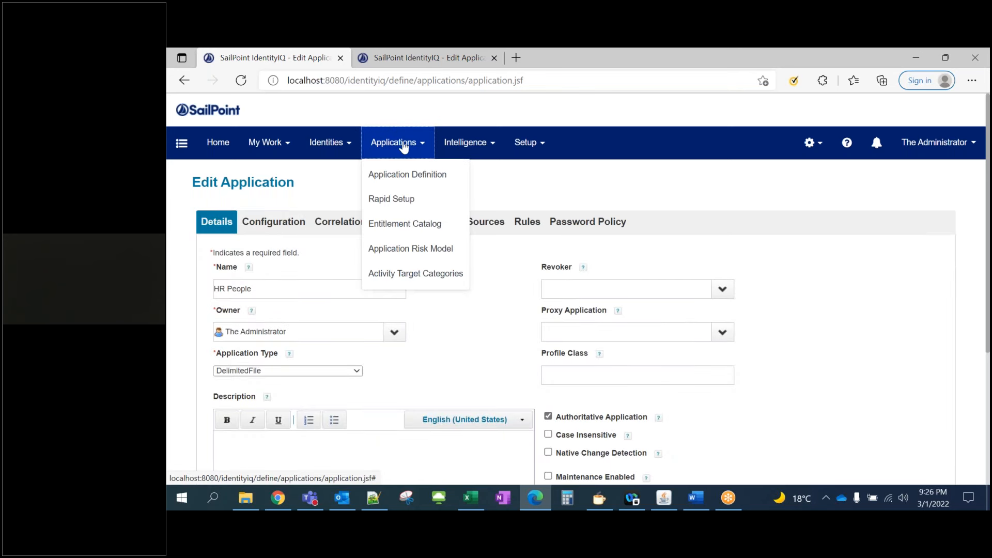
click(405, 180)
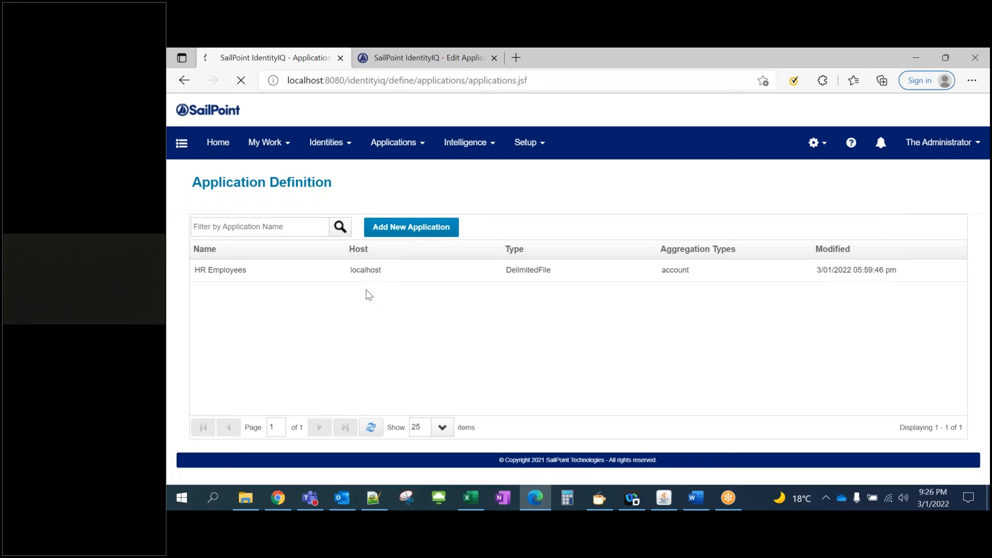
click(396, 145)
click(396, 175)
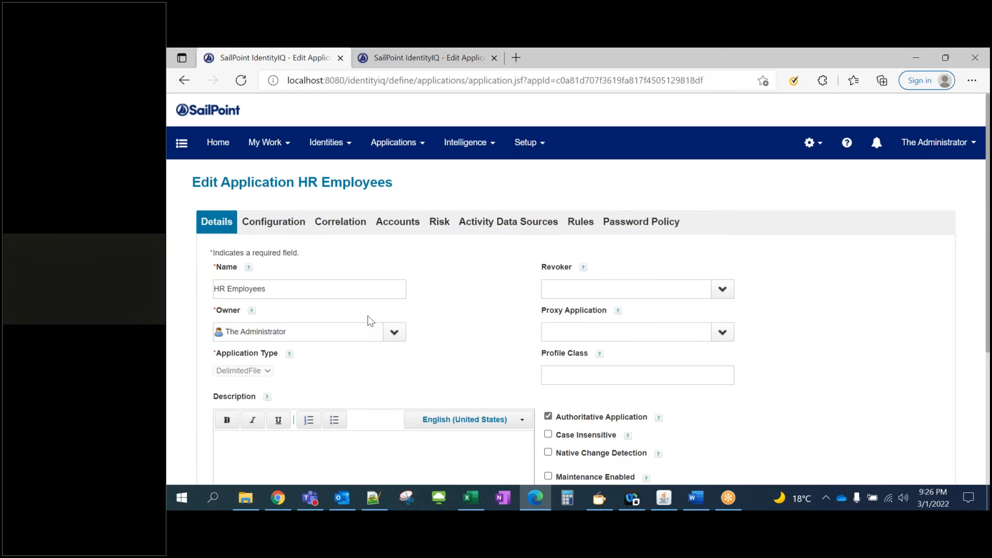
click(274, 221)
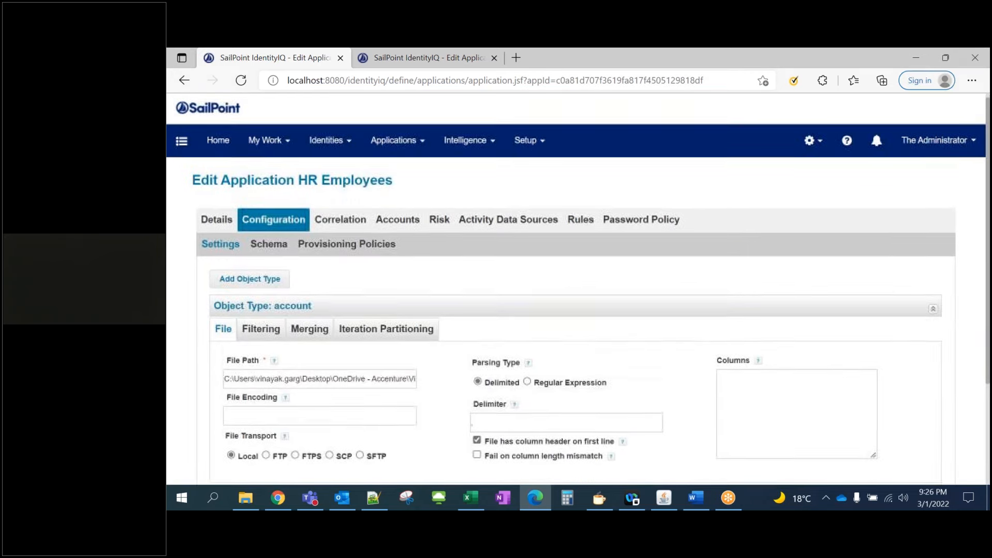
click(399, 142)
click(410, 172)
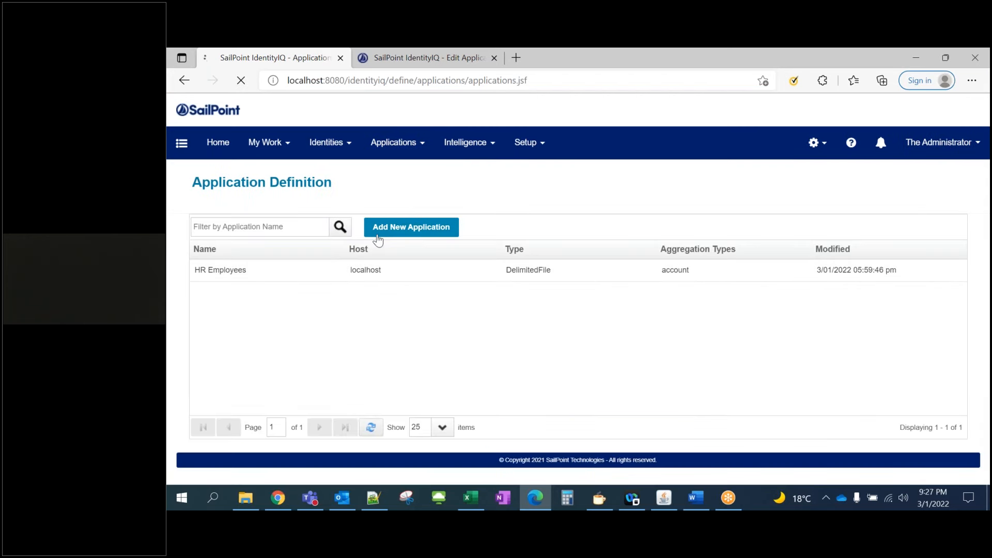
Start a new application named HR People with The Administrator as owner
click(377, 233)
click(250, 286)
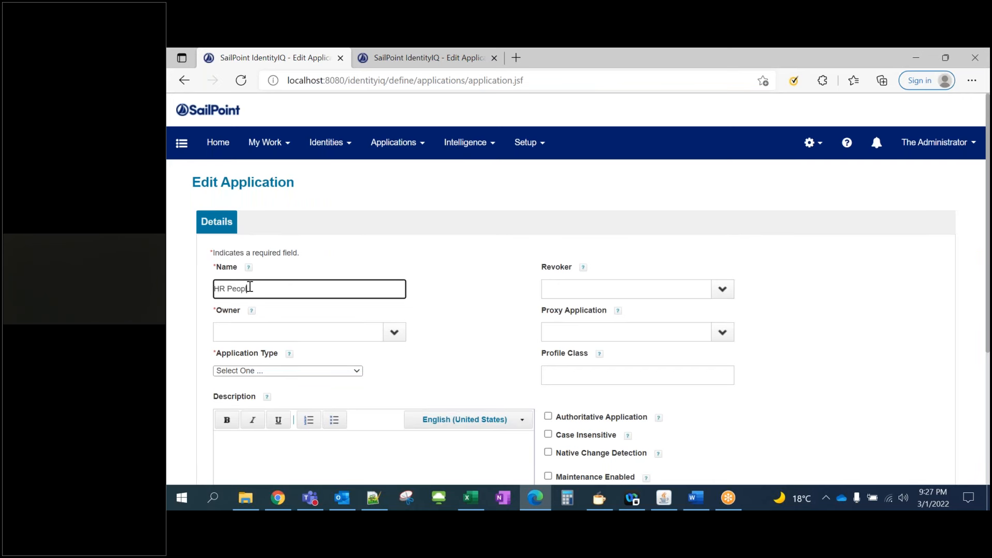
click(395, 333)
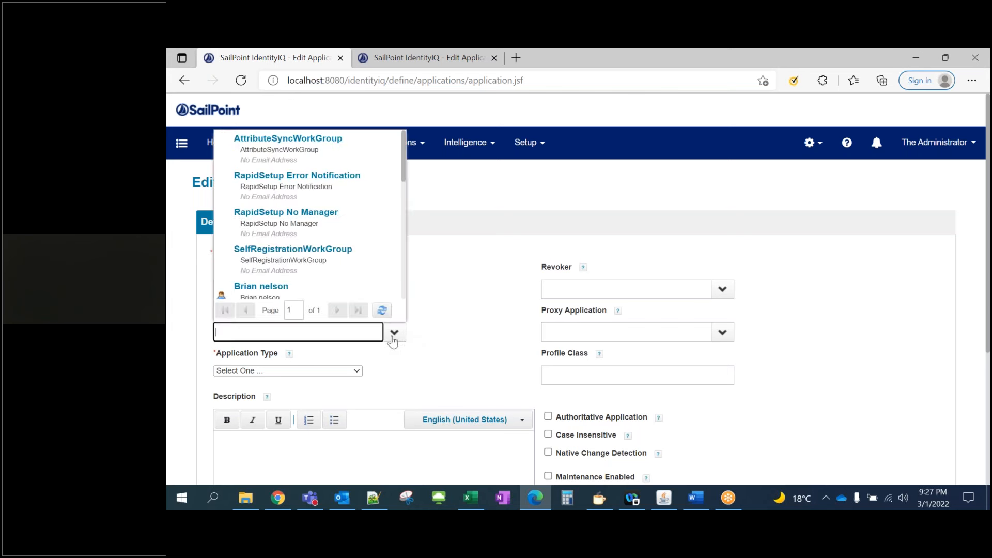
scroll(289, 279, down, 6)
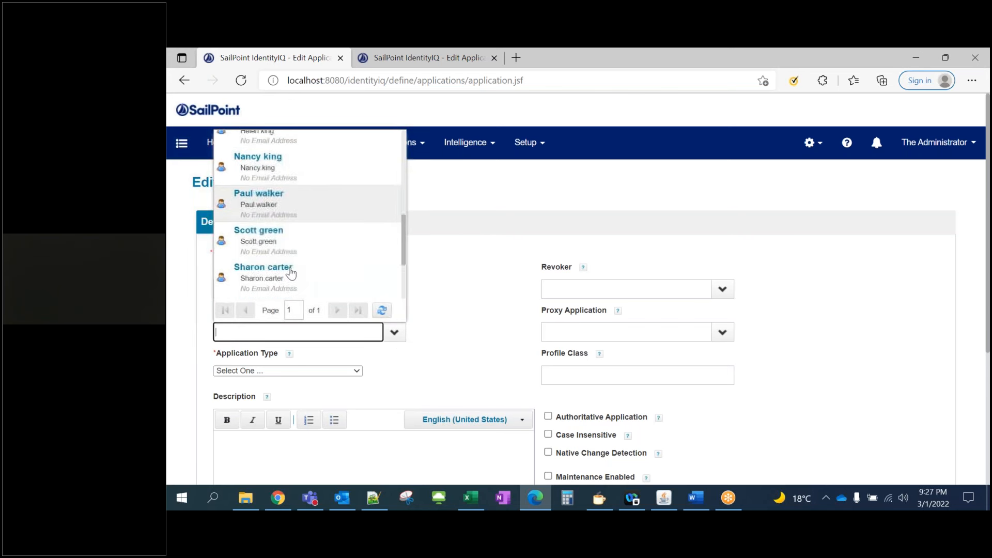
scroll(291, 273, down, 2)
click(290, 247)
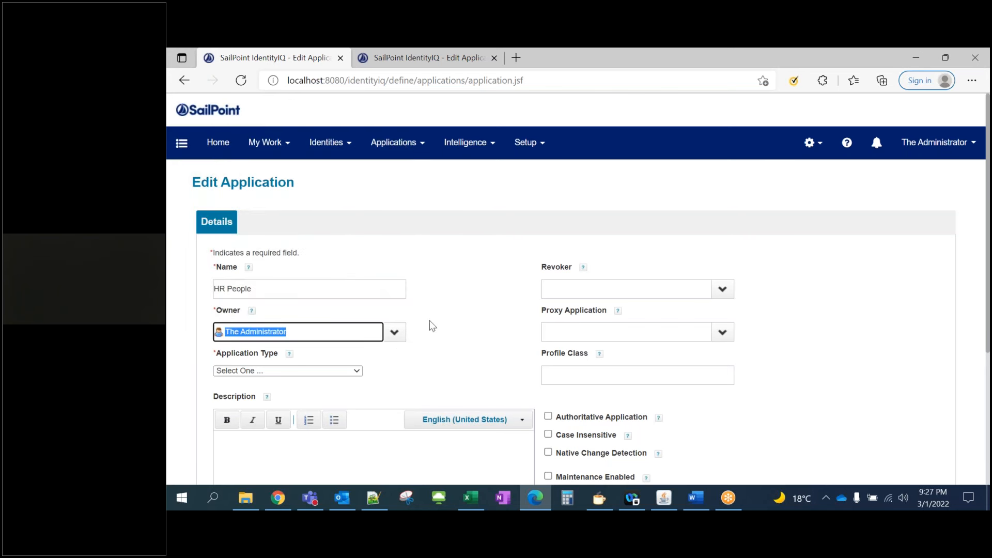
Set the application type to DelimitedFile and mark it authoritative
scroll(484, 347, down, 1)
click(344, 312)
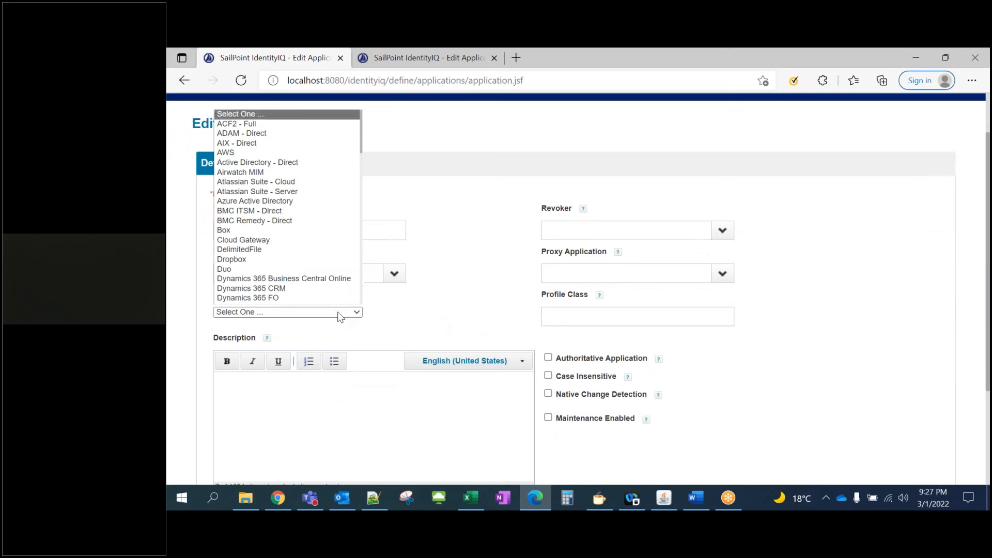
click(265, 250)
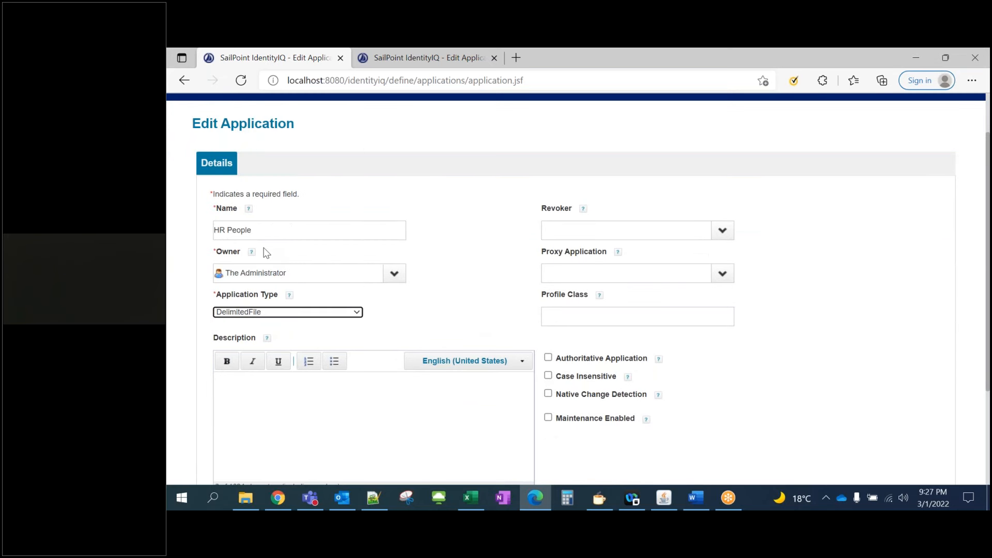
click(548, 358)
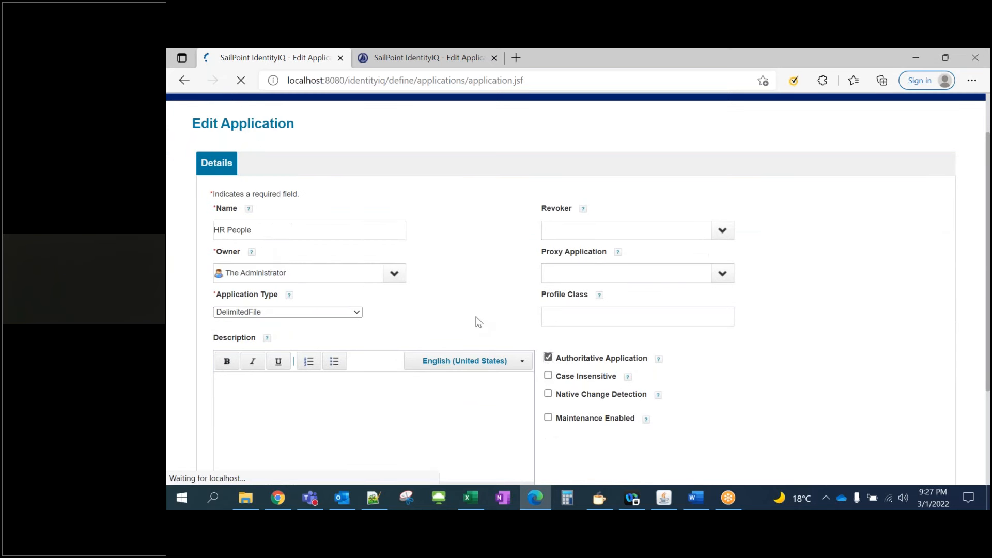
scroll(474, 321, down, 1)
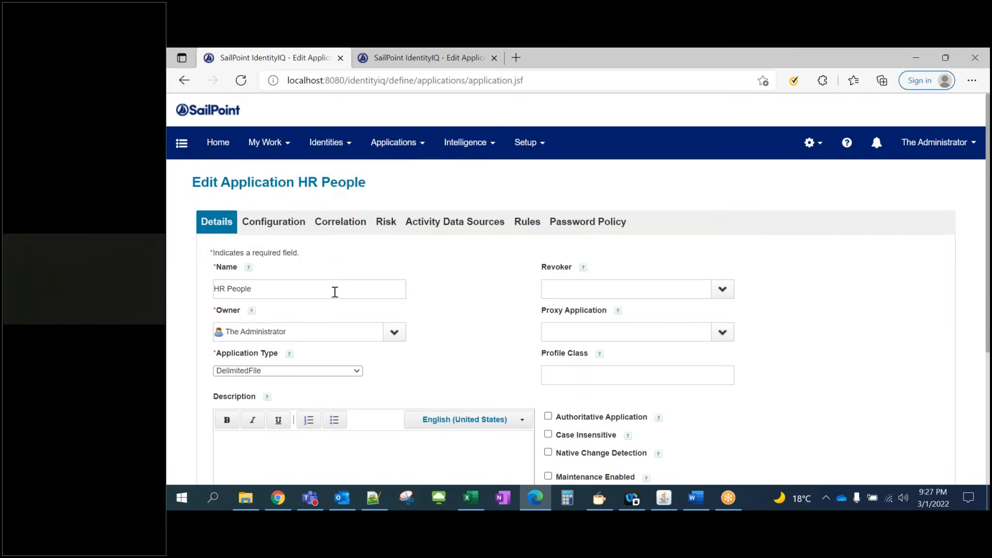
Tick Authoritative Application for HR People again
scroll(335, 297, down, 1)
scroll(336, 297, down, 2)
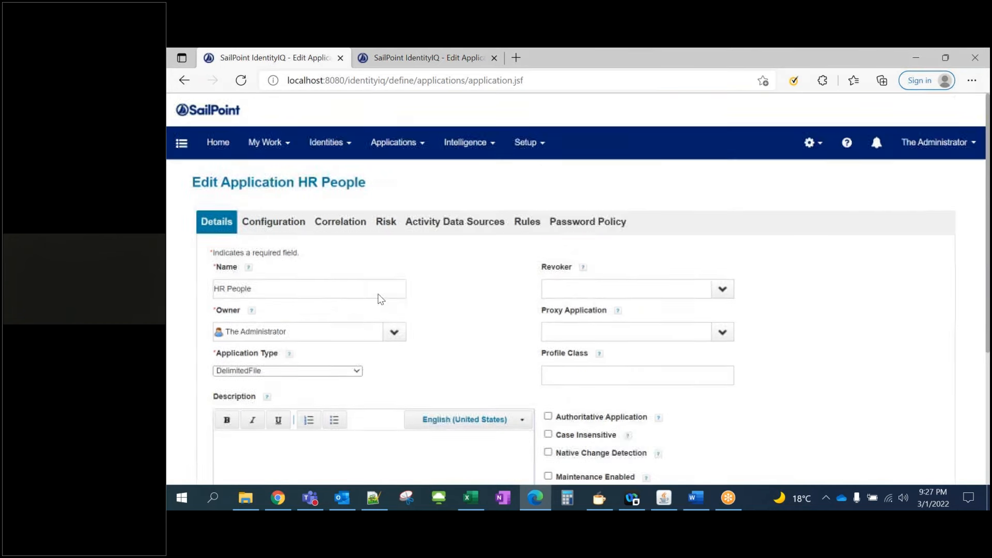
scroll(376, 295, down, 1)
click(548, 357)
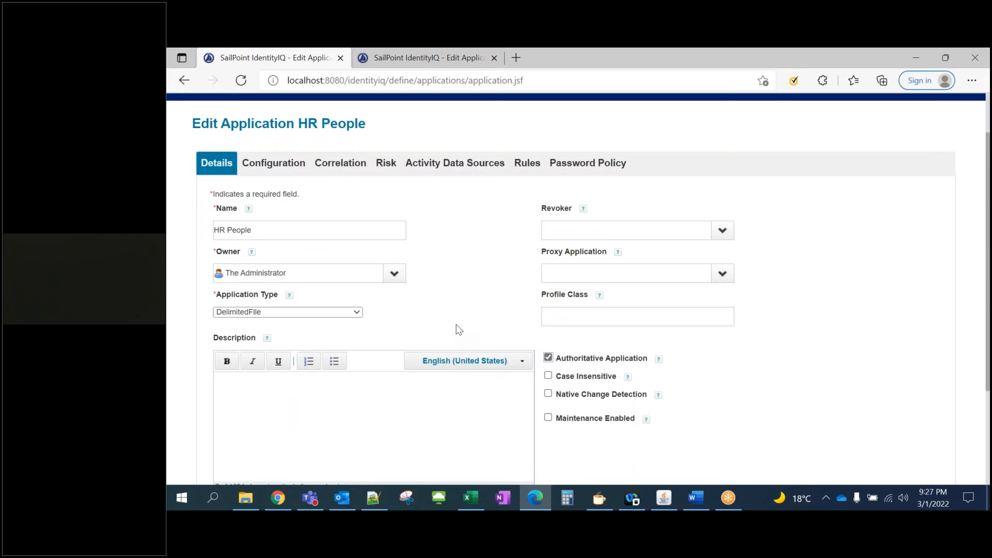
scroll(450, 313, down, 1)
scroll(362, 279, up, 3)
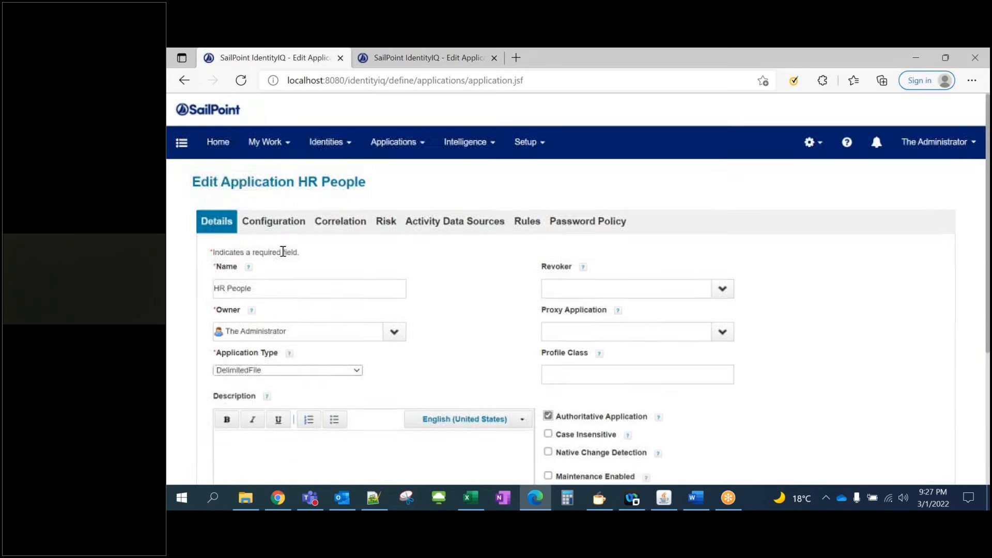
Enter auth_data_1.csv as the account file path in the Configuration settings
click(267, 221)
scroll(310, 300, down, 1)
click(289, 323)
text(auth_data_1.csv)
key(ctrl+a)
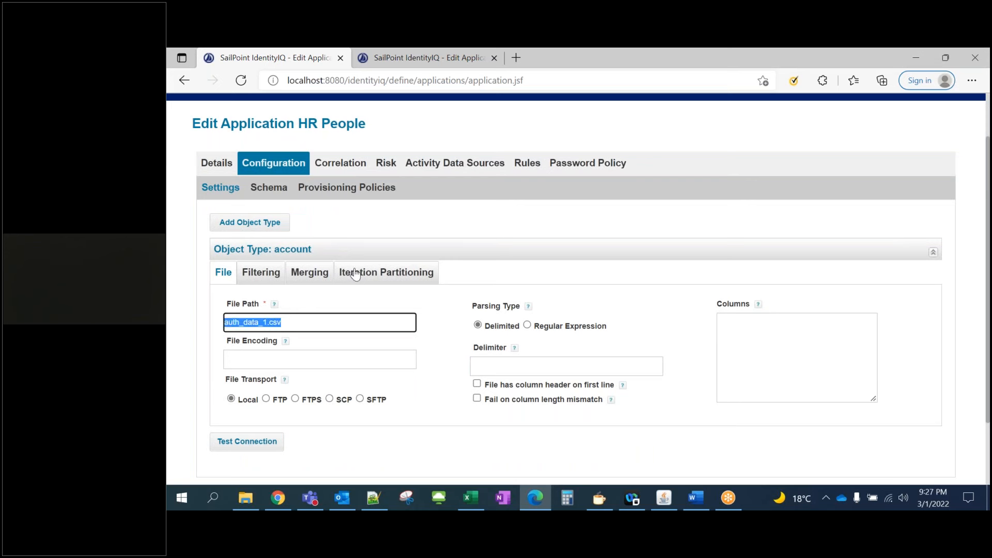
key(Left)
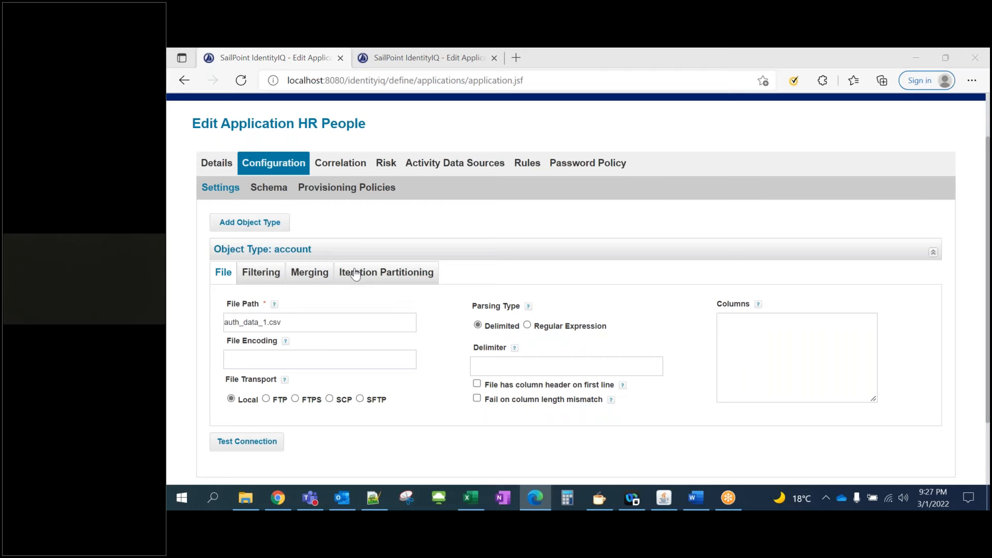
key(alt+Tab)
Make the file path the full data folder path from File Explorer plus \auth_data_1.csv
click(656, 95)
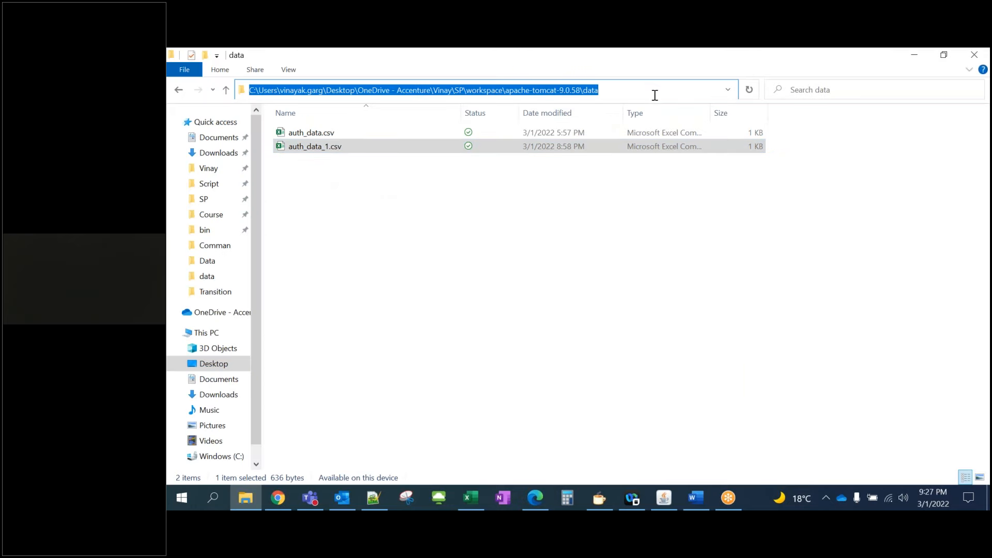
key(ctrl+c)
key(alt+Tab)
key(ctrl+v)
text(\auth_data_1.csv)
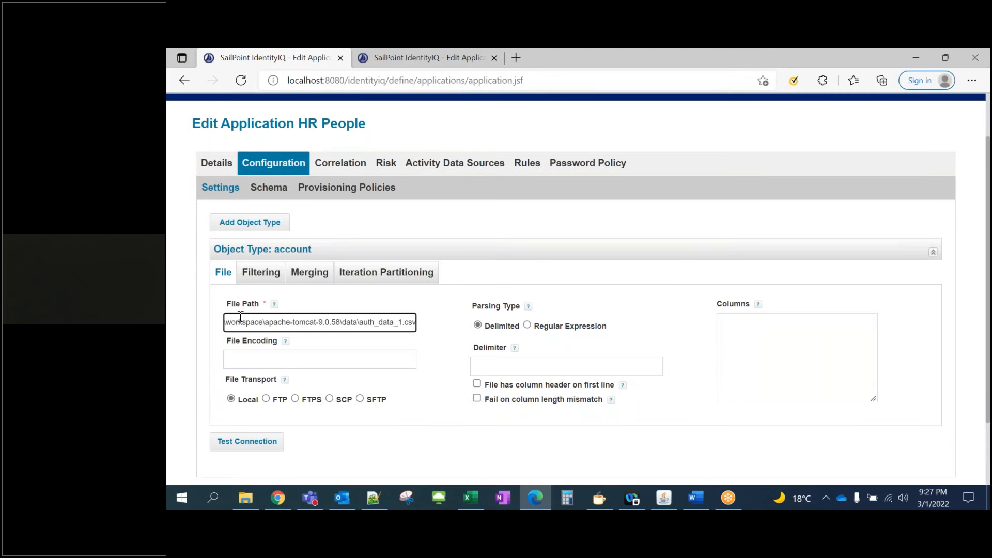
Mark the file as having a column header row and try discovering schema attributes
click(436, 315)
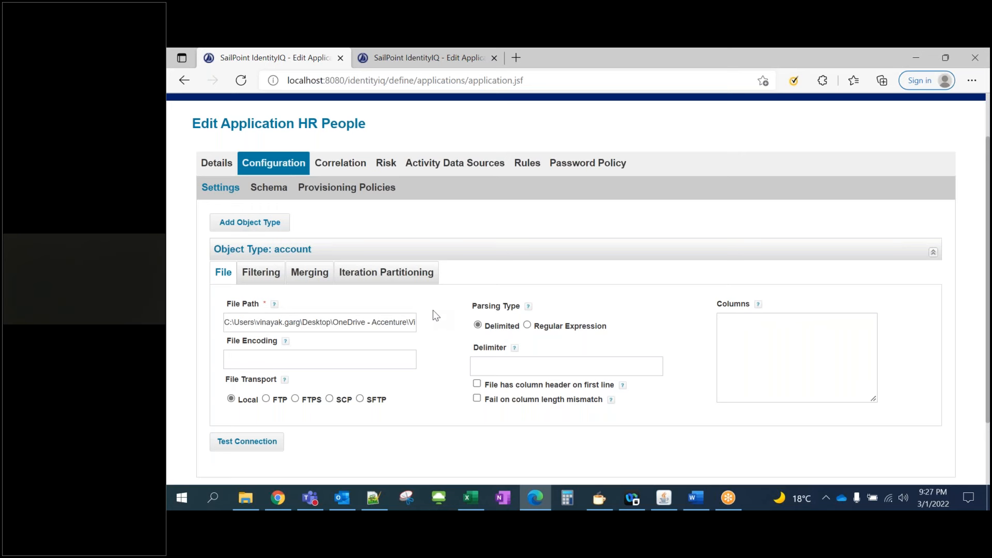
click(477, 385)
click(269, 191)
scroll(295, 305, down, 2)
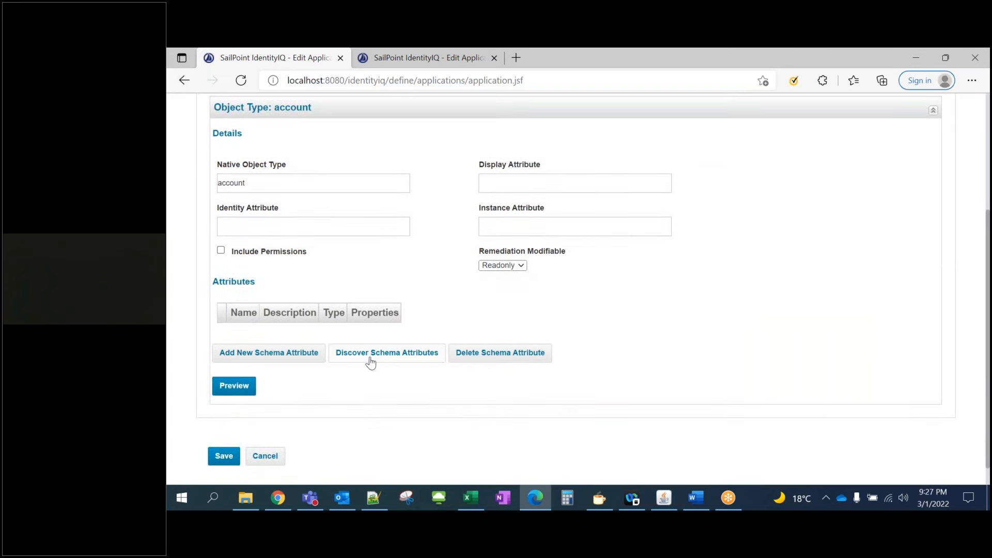
click(376, 360)
scroll(421, 312, up, 1)
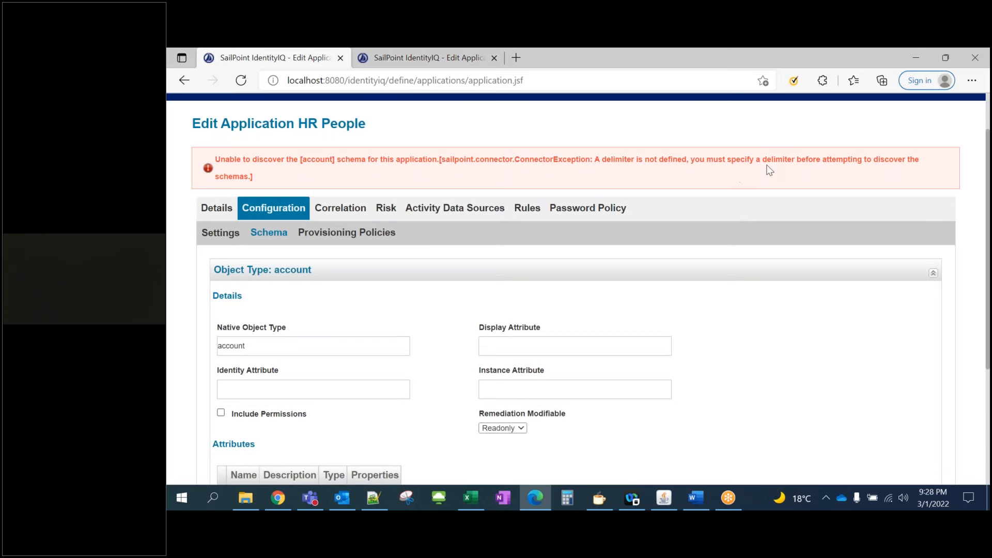
Enter a comma as the delimiter in the file settings and return to the account schema
click(220, 232)
scroll(357, 305, down, 1)
scroll(365, 309, down, 1)
click(519, 356)
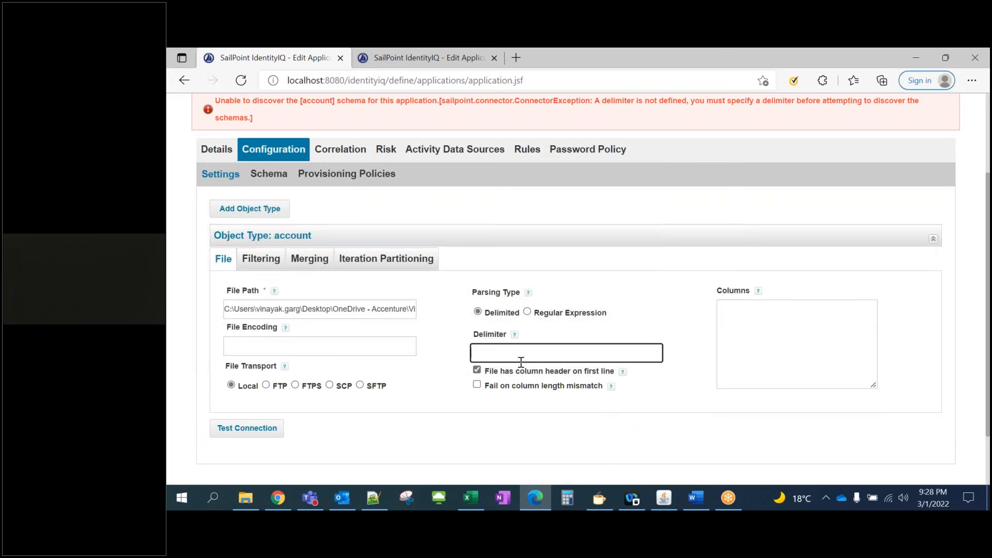
text(,)
click(269, 176)
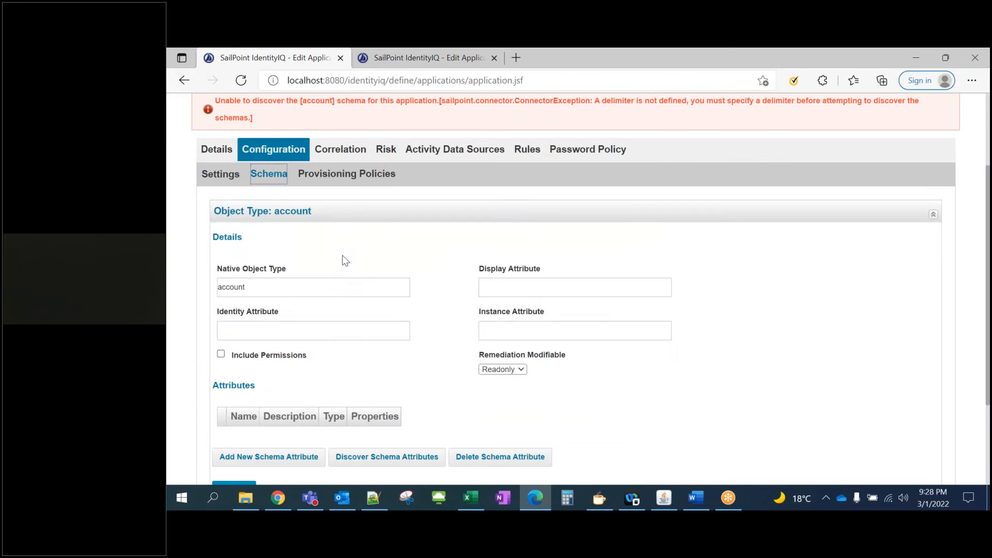
scroll(344, 259, down, 3)
Discover the schema attributes and review First Name, Last Name, displayName, Email and Type
click(371, 344)
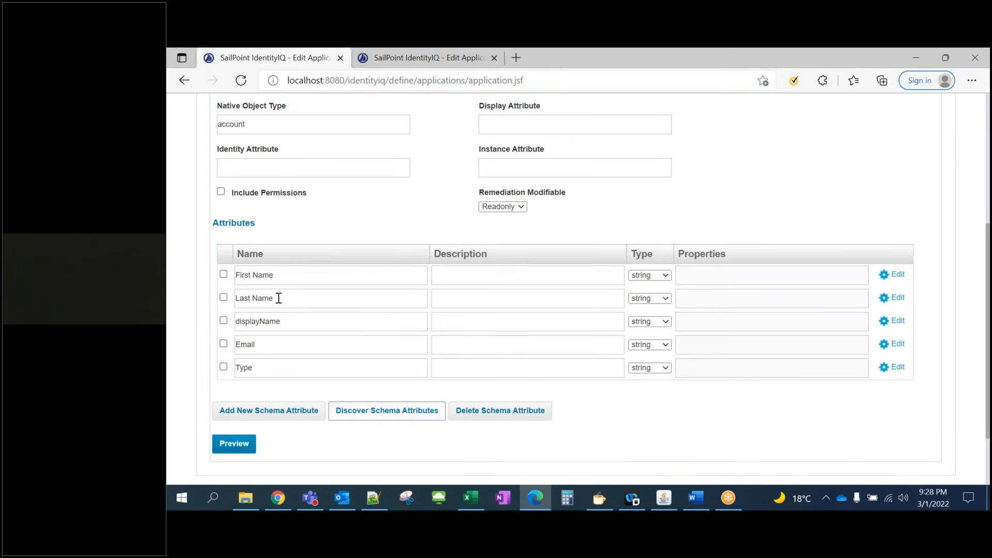
triple_click(266, 278)
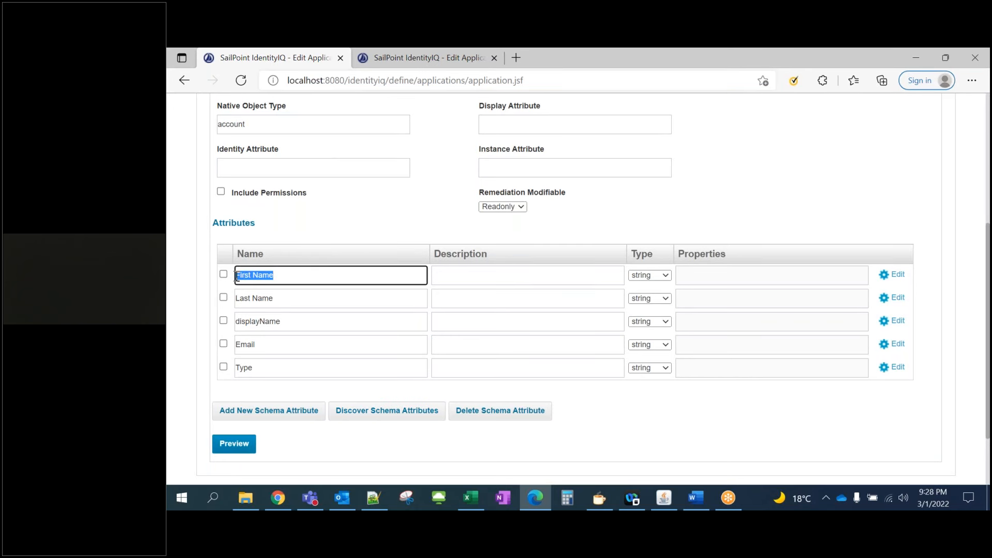
click(258, 299)
click(269, 319)
click(248, 344)
click(248, 368)
click(328, 234)
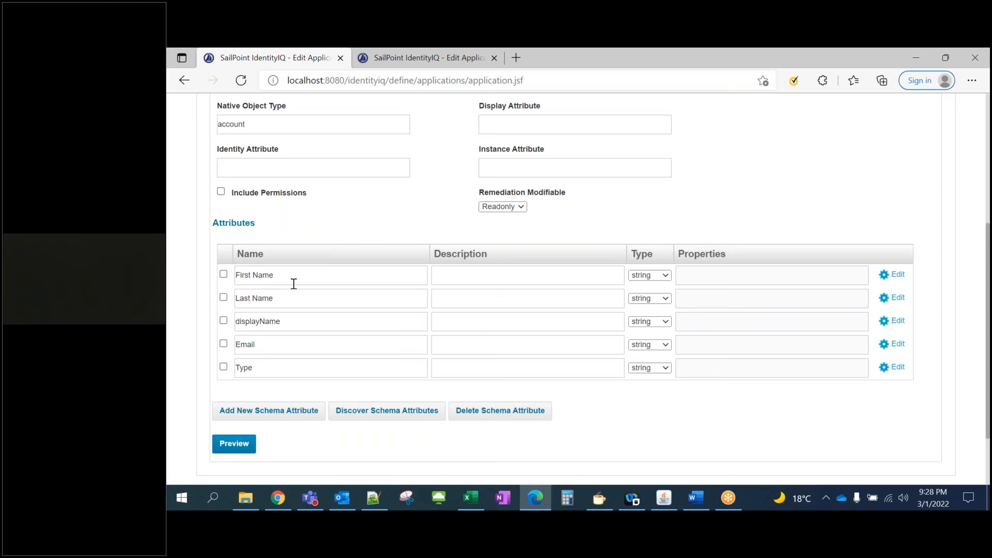
Inspect the Native Object Type, Display Attribute and Identity Attribute fields of the schema
scroll(316, 261, up, 2)
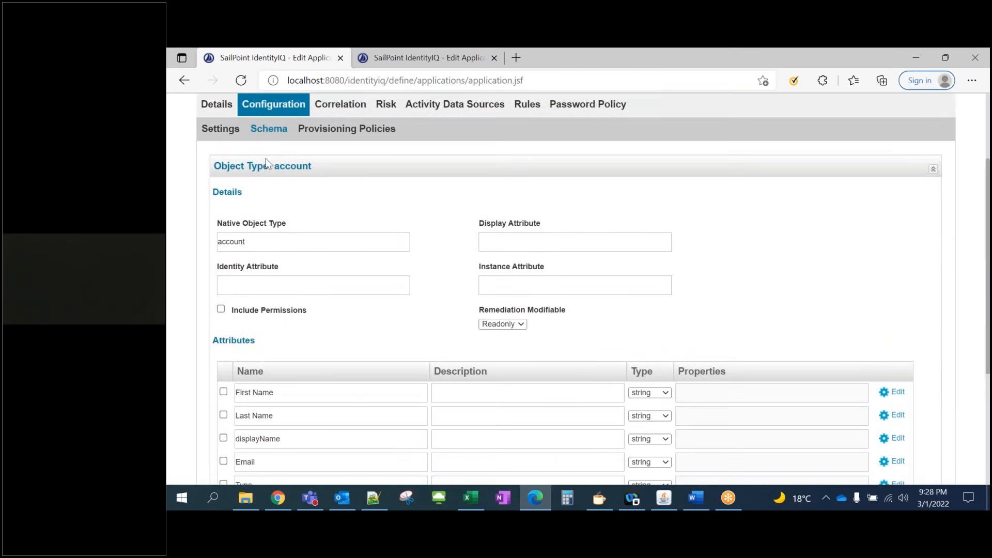
scroll(310, 304, down, 2)
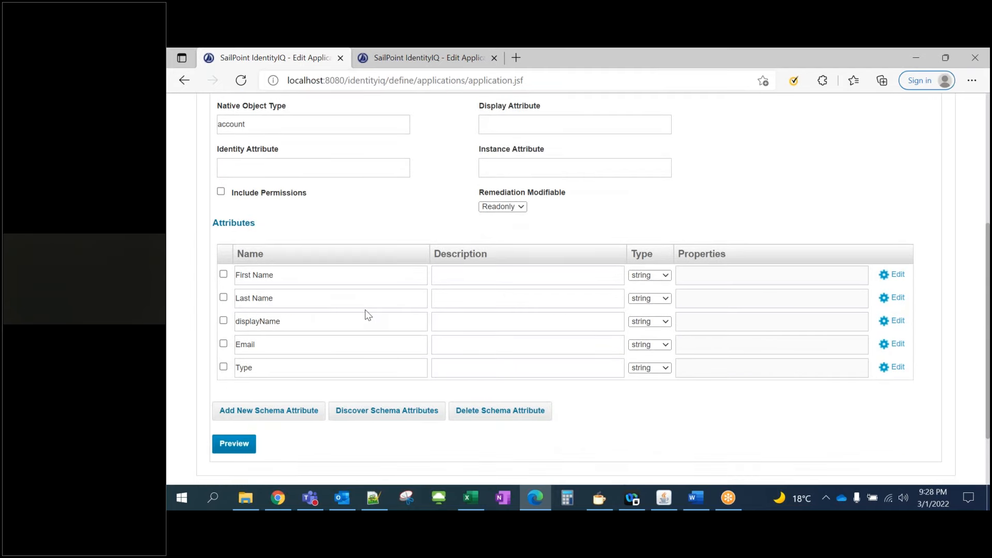
scroll(367, 313, up, 2)
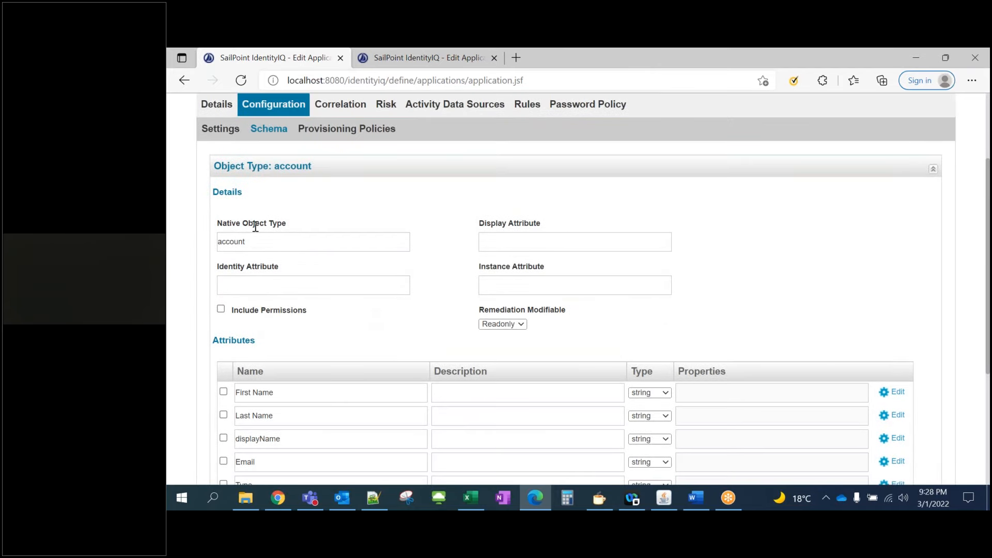
drag(250, 240, 221, 242)
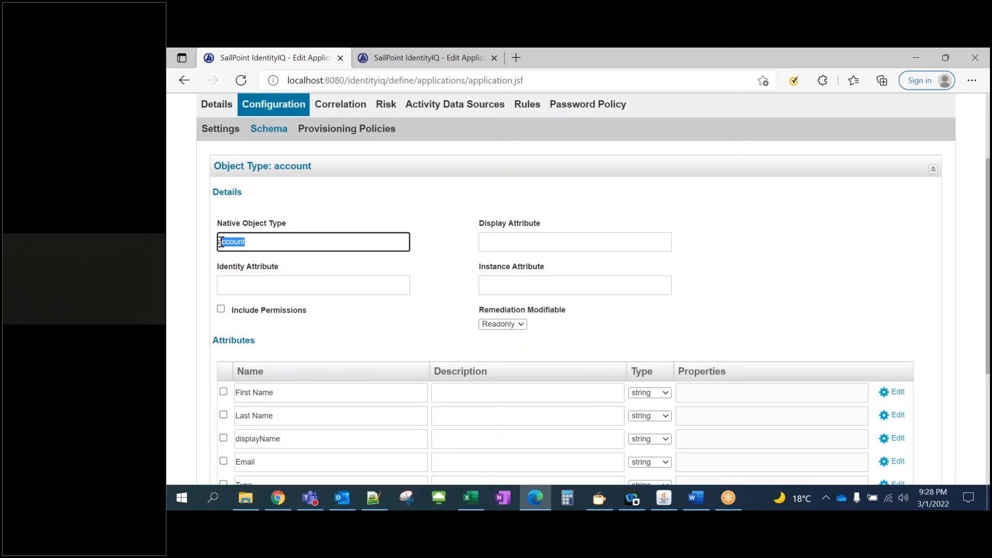
click(251, 241)
click(525, 246)
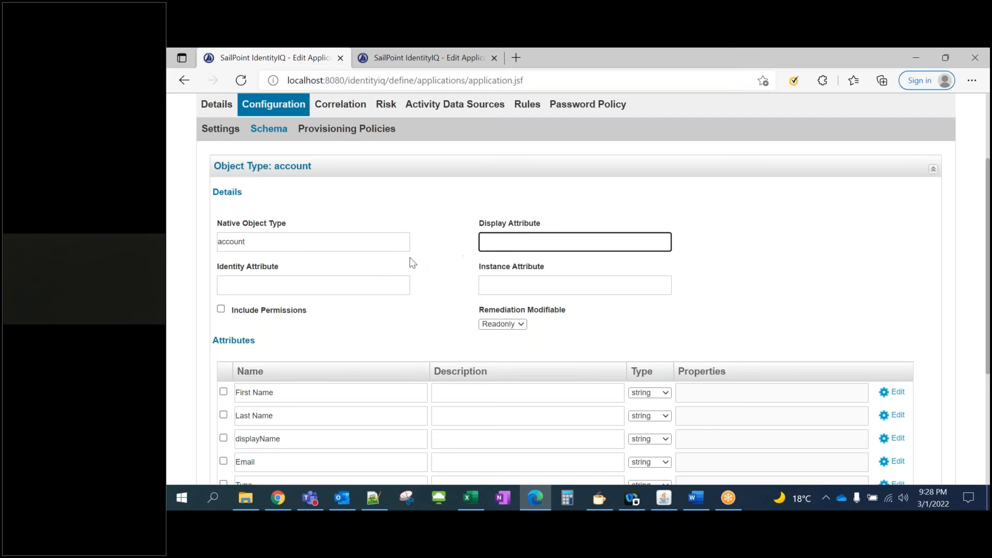
click(243, 290)
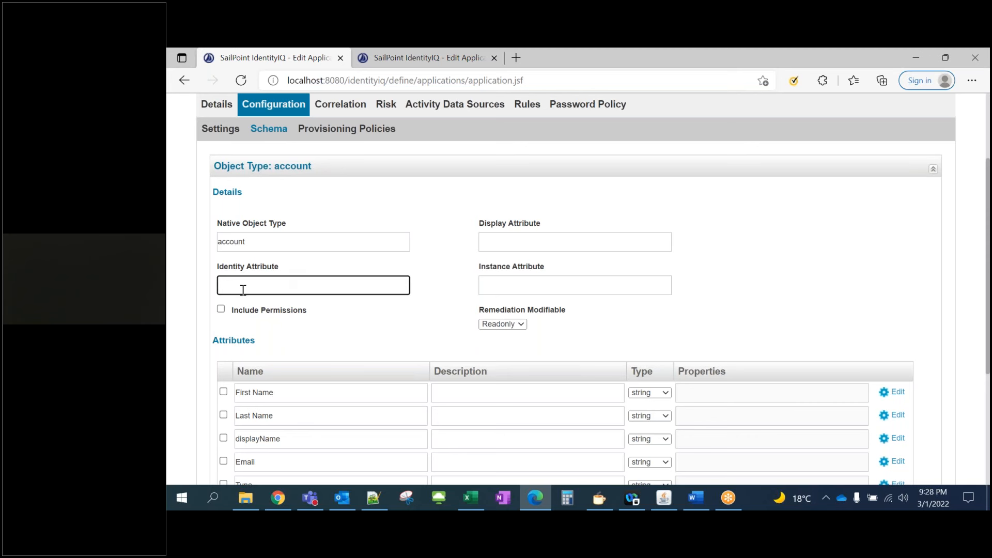
click(506, 240)
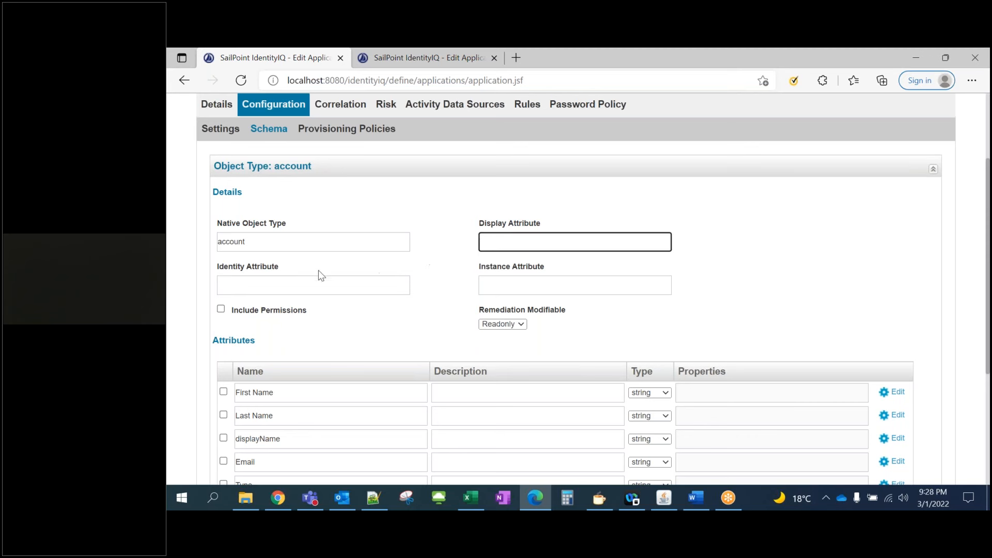
click(248, 283)
scroll(448, 295, down, 1)
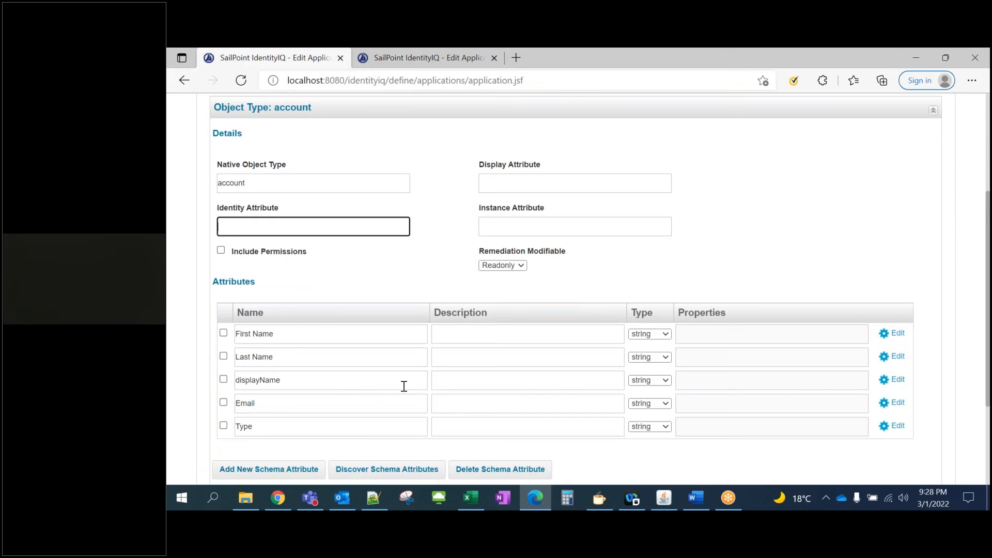
click(898, 381)
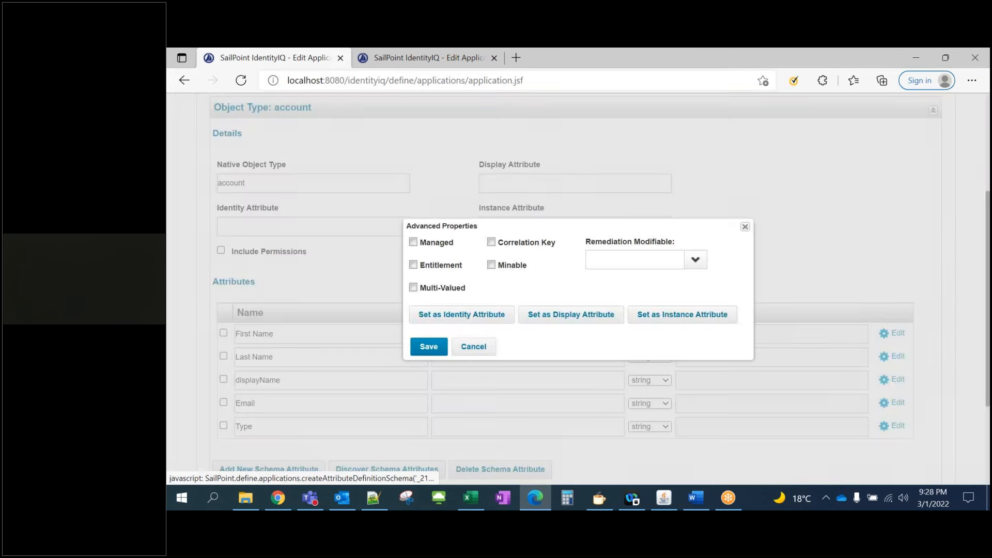
click(447, 316)
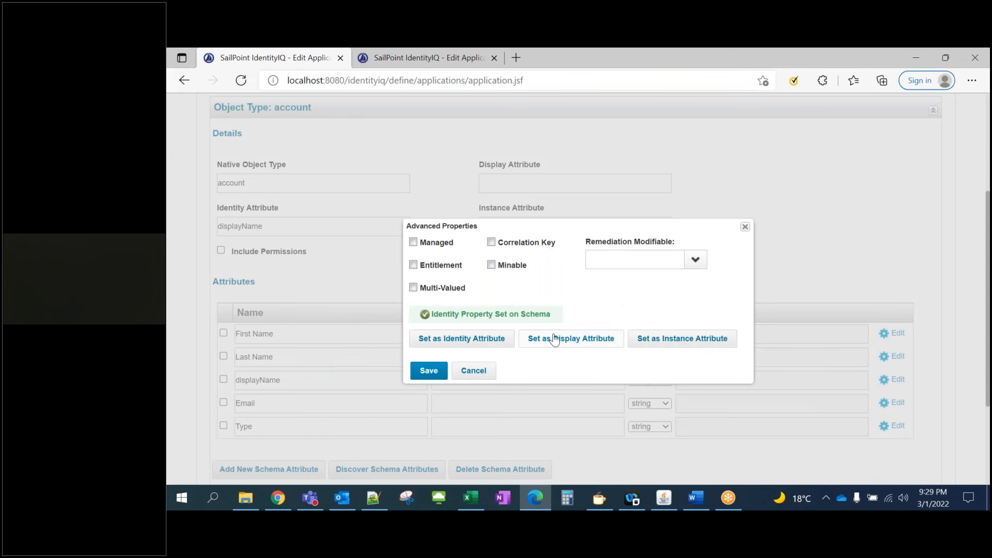
click(555, 340)
click(429, 371)
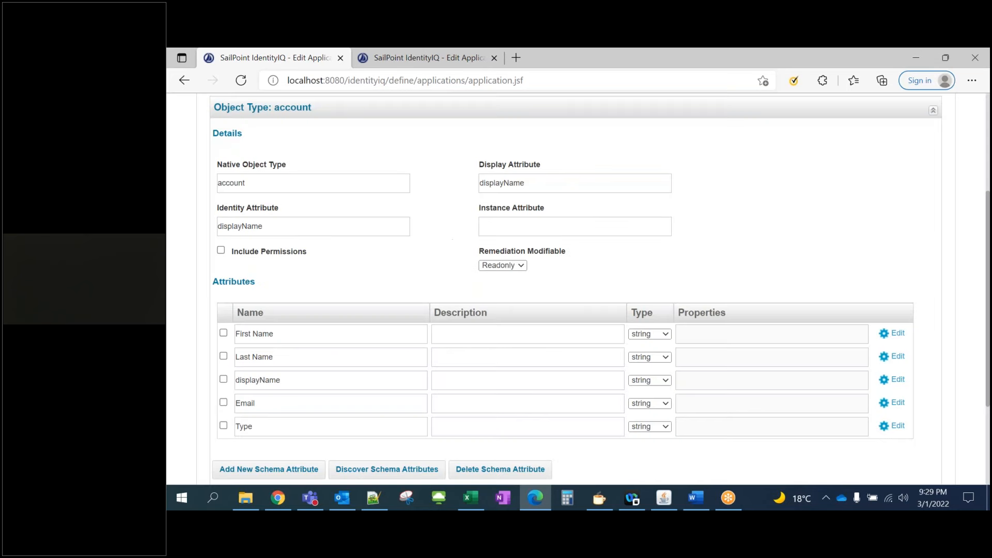
scroll(443, 350, up, 3)
drag(529, 300, 477, 301)
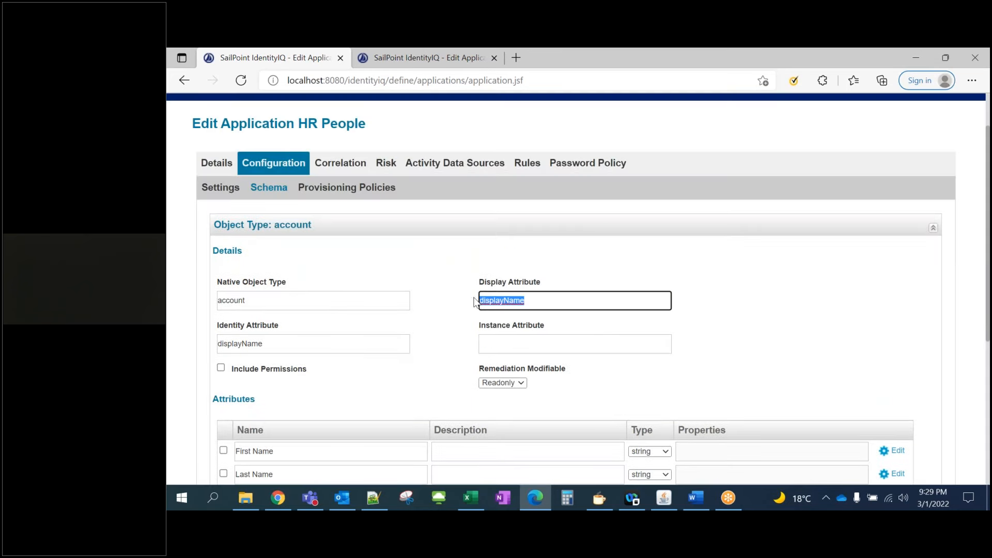
drag(277, 340, 204, 340)
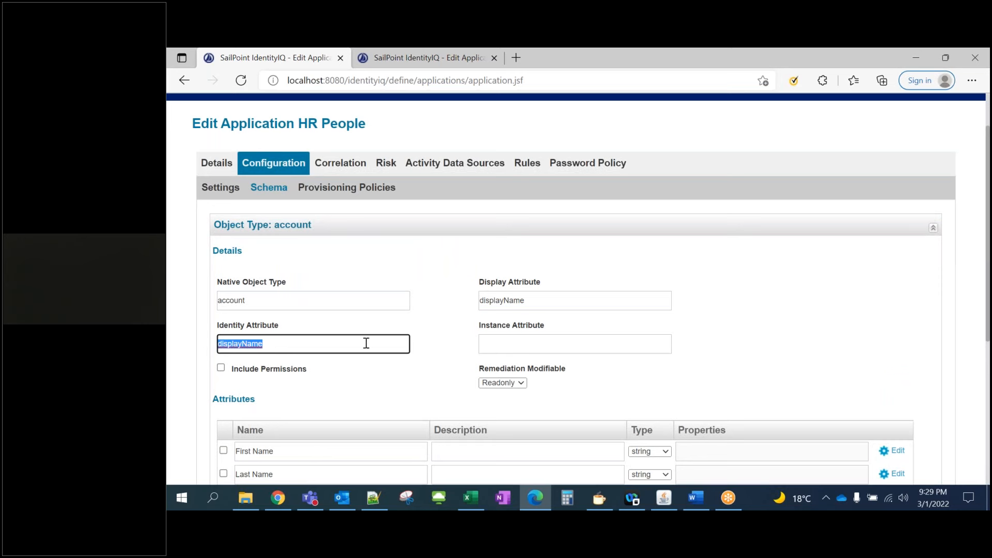
click(431, 339)
scroll(429, 335, down, 2)
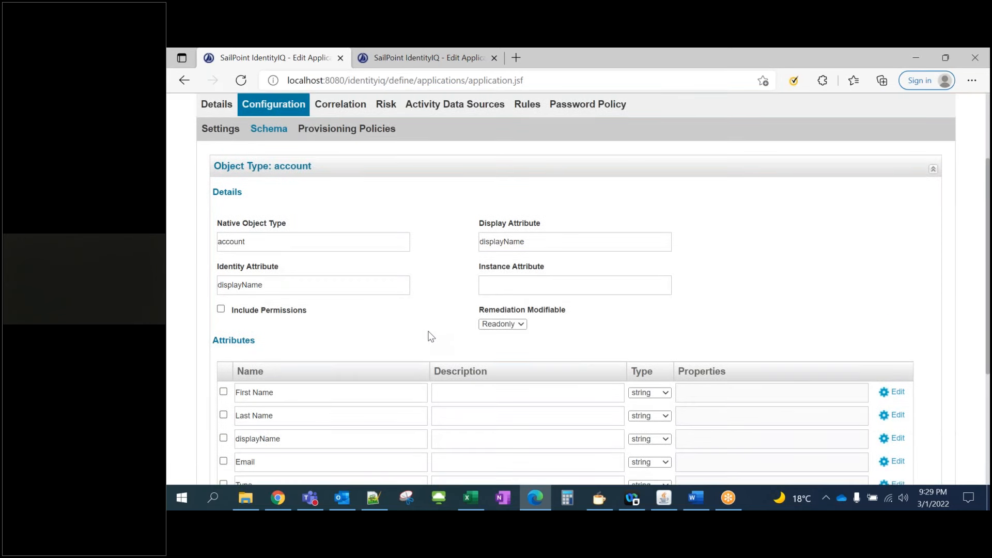
scroll(576, 290, down, 2)
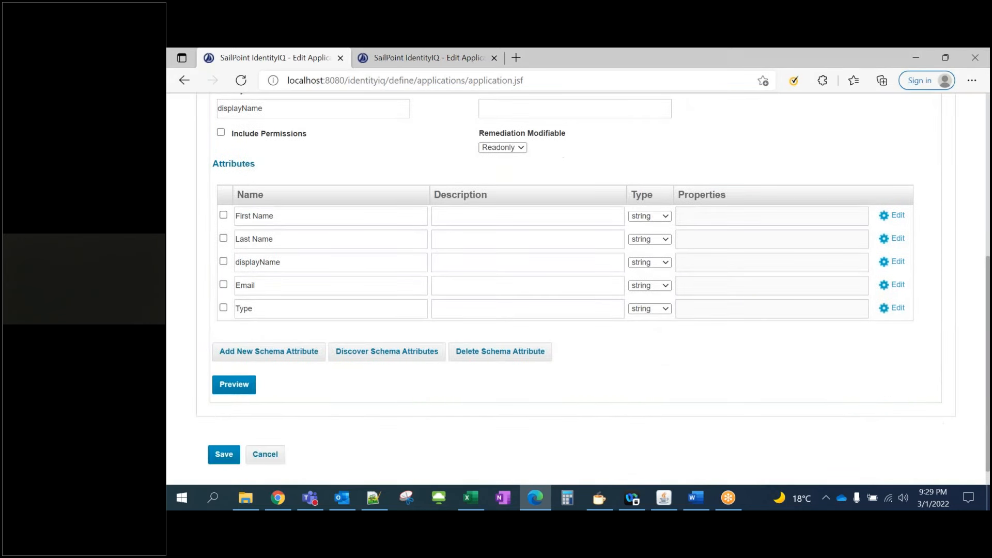
Preview the ten employee and contractor accounts the schema reads from the file
click(240, 391)
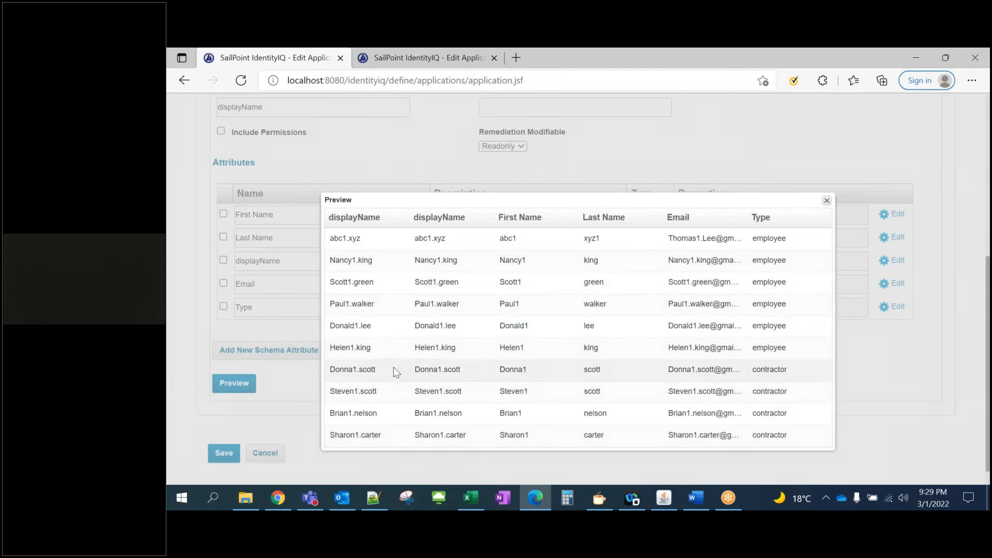
scroll(393, 370, down, 1)
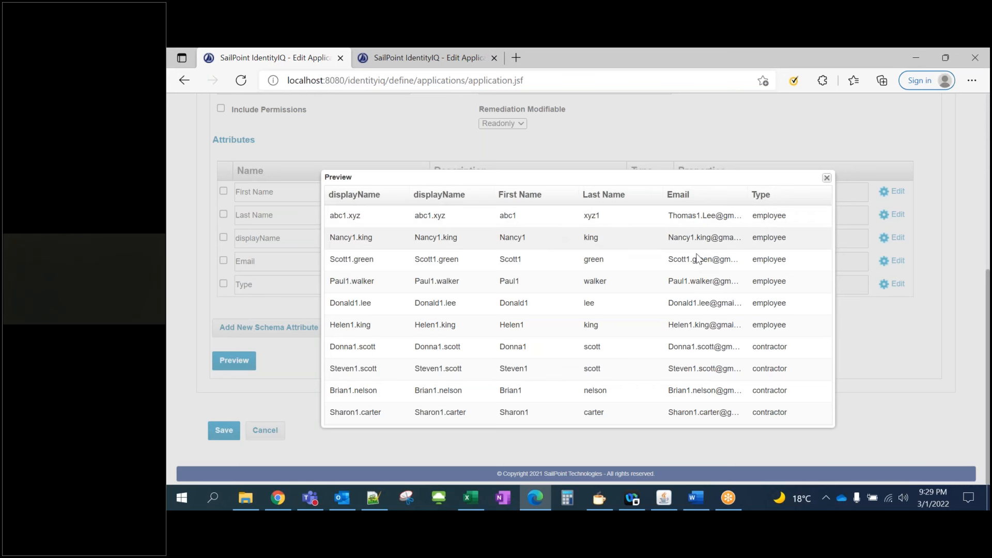
click(827, 179)
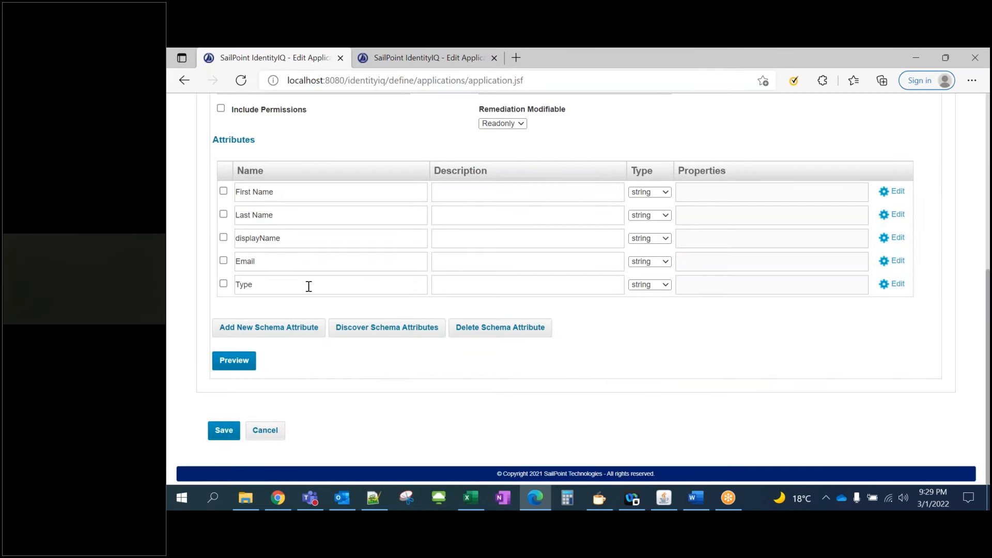
Save the HR People application
scroll(309, 286, up, 3)
scroll(409, 234, down, 3)
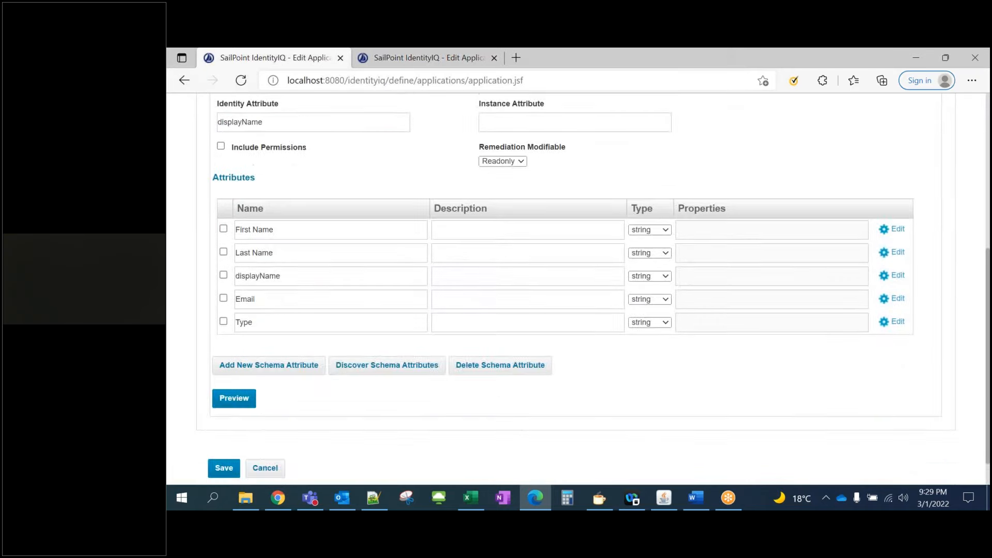
scroll(217, 434, down, 2)
click(223, 434)
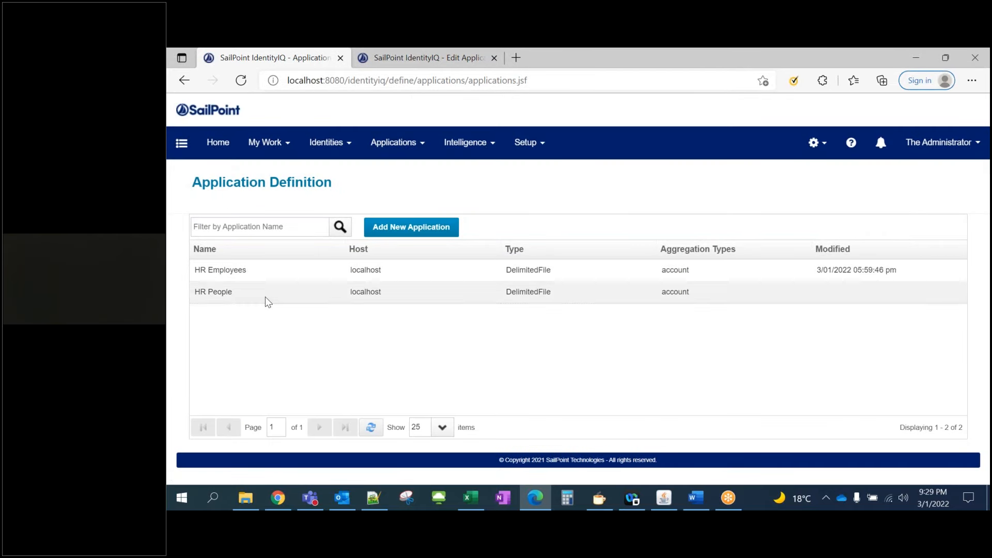
Reopen HR People and review its account schema
click(265, 297)
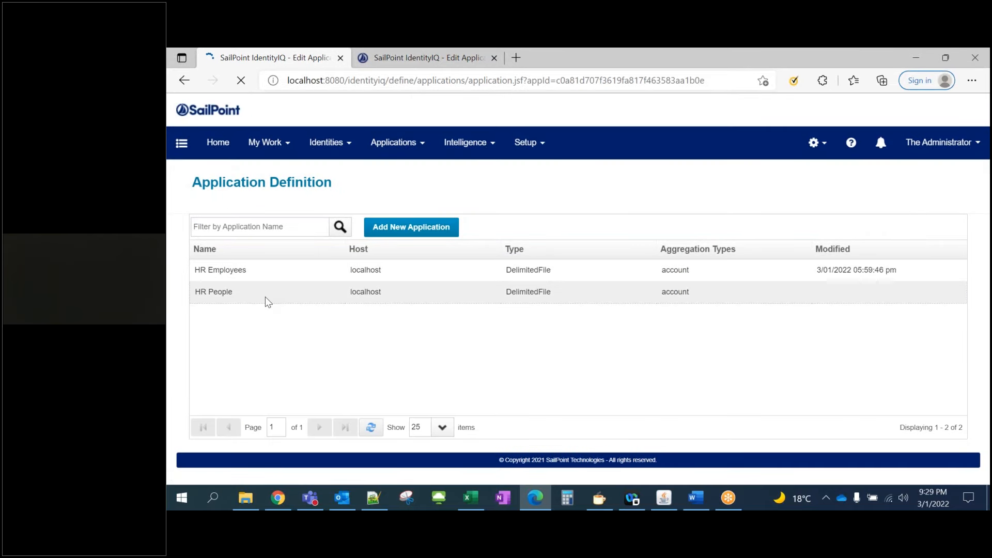
click(284, 227)
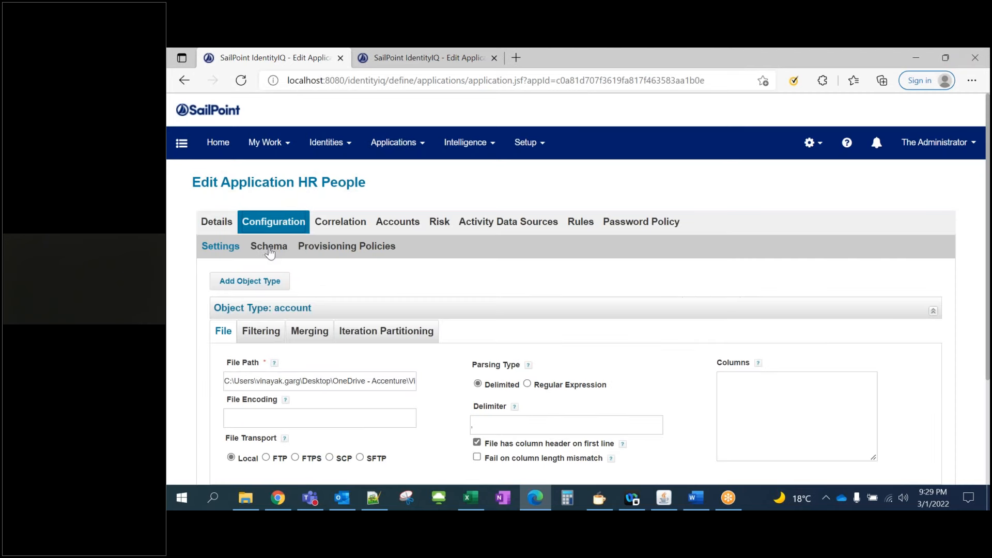
click(267, 250)
scroll(279, 272, down, 5)
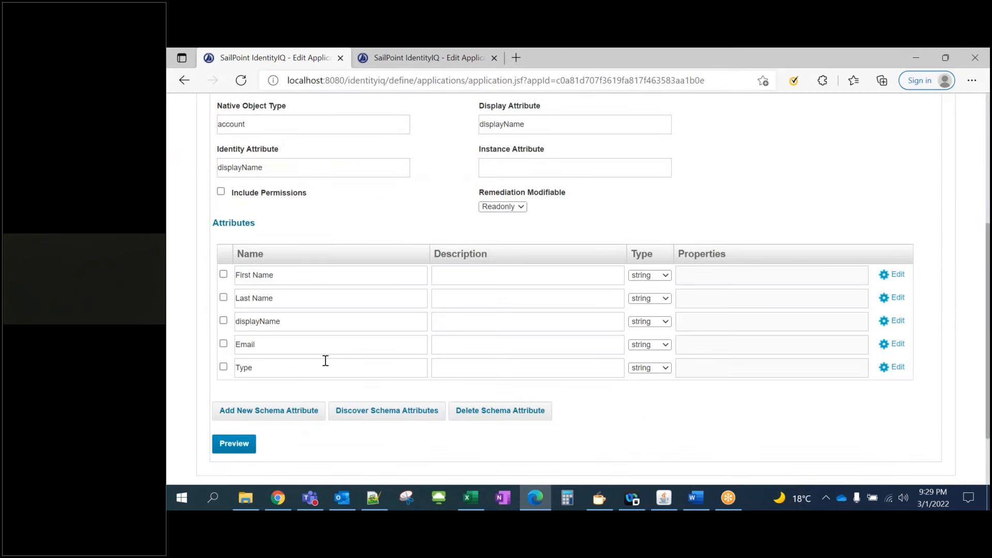
scroll(326, 361, up, 5)
Check the File Path value and run Test Connection, which reports Test Successful
click(227, 248)
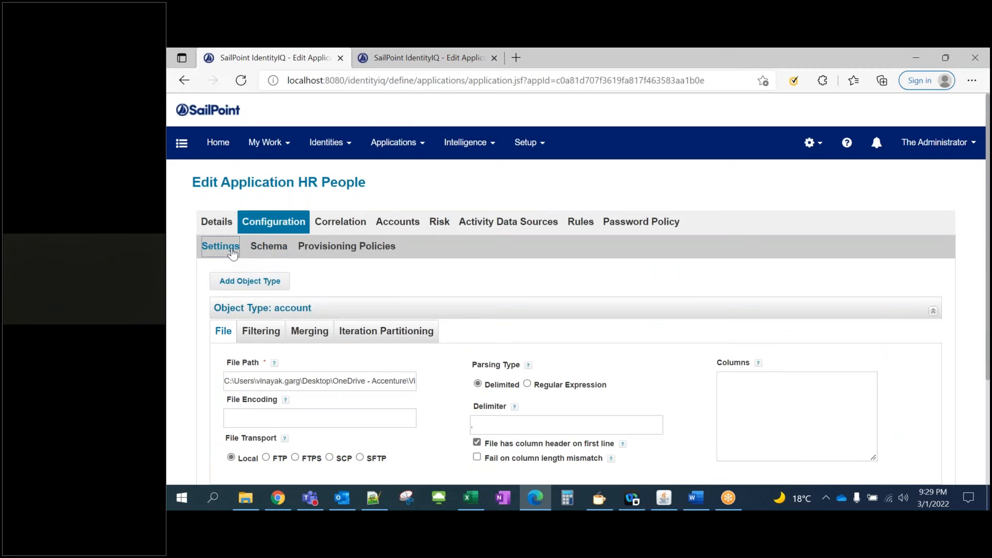
scroll(229, 303, down, 2)
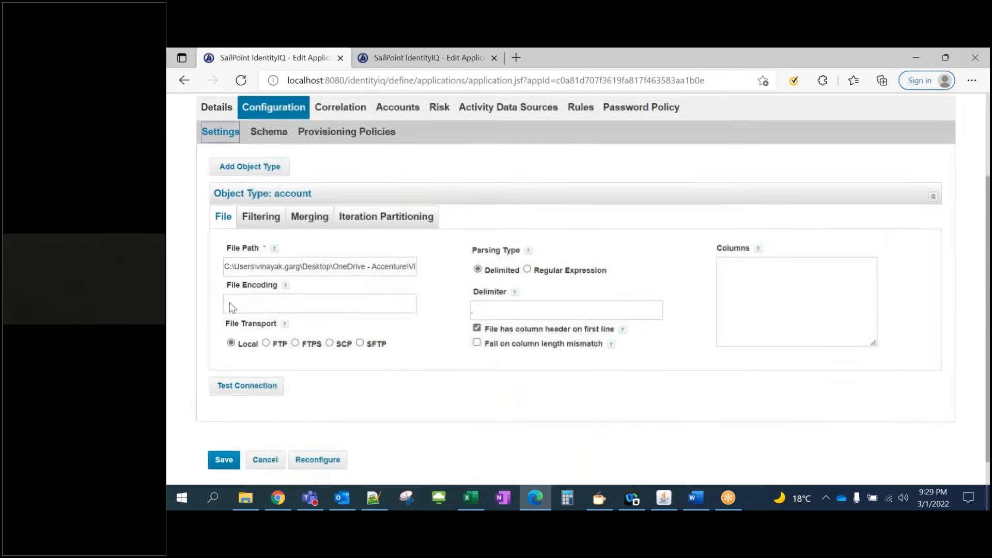
drag(401, 263, 511, 266)
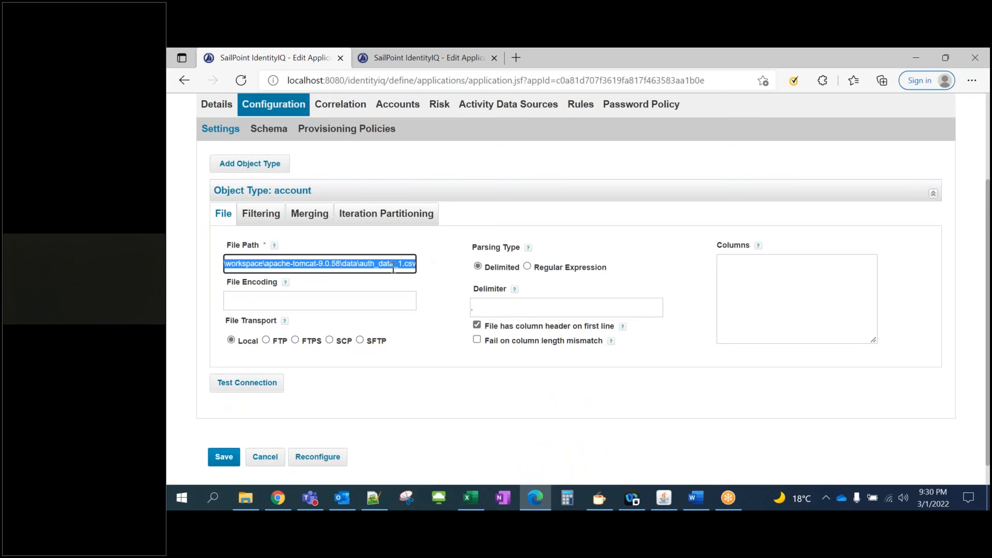
click(265, 384)
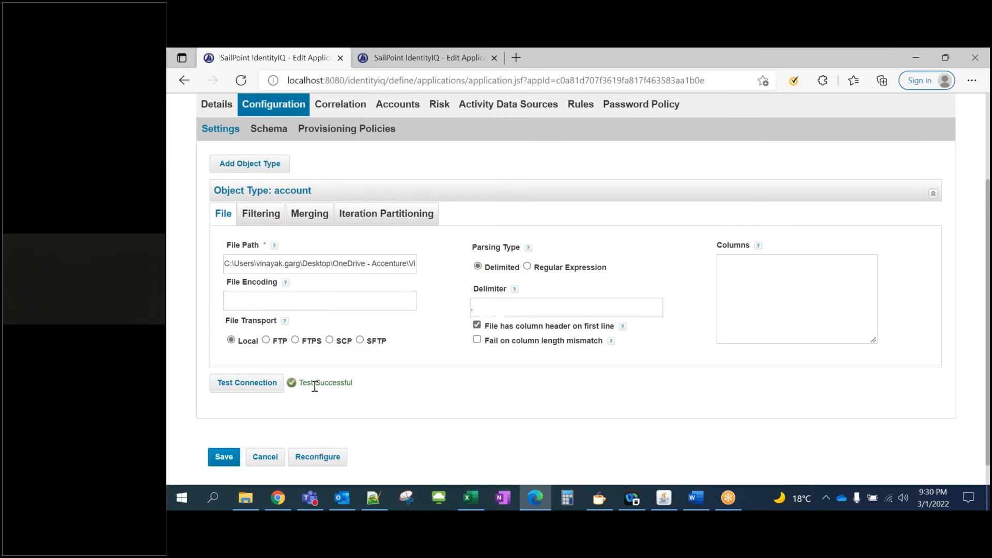
drag(354, 387, 304, 385)
click(406, 396)
scroll(406, 376, down, 1)
Save the HR People application and open the Identity Warehouse
click(221, 433)
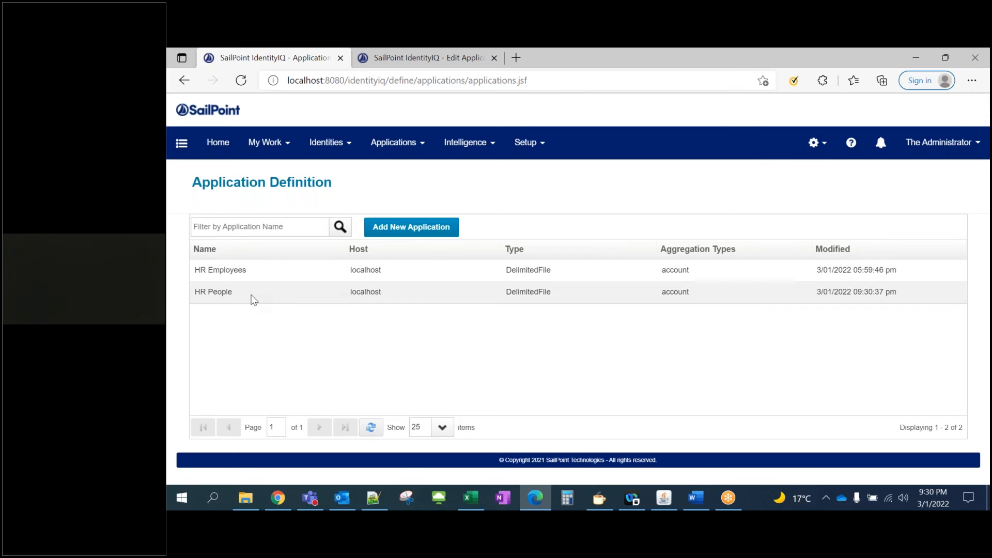
mouse_move(335, 144)
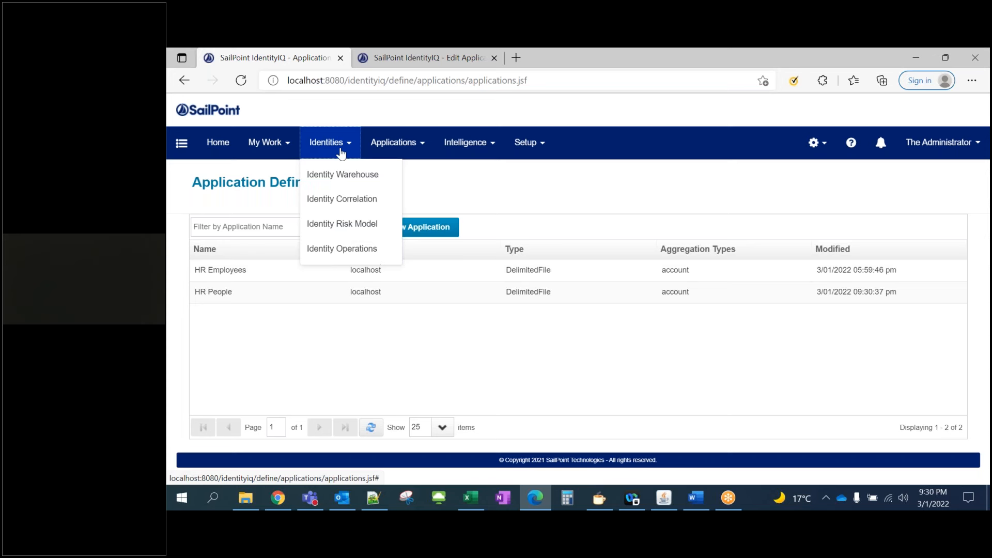
click(339, 177)
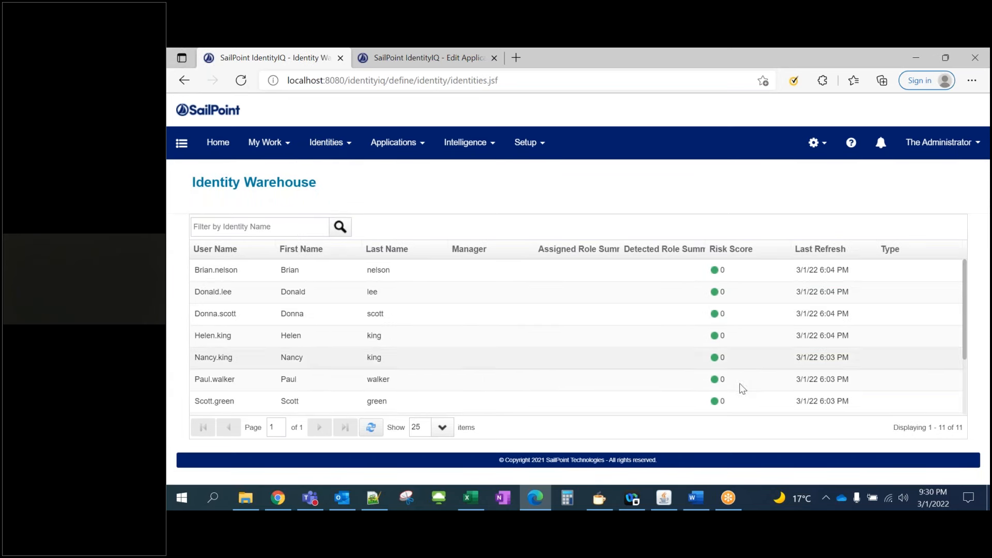
Refresh and scroll the Identity Warehouse's 11 identities, then switch to the Word onboarding guide
drag(939, 426, 968, 432)
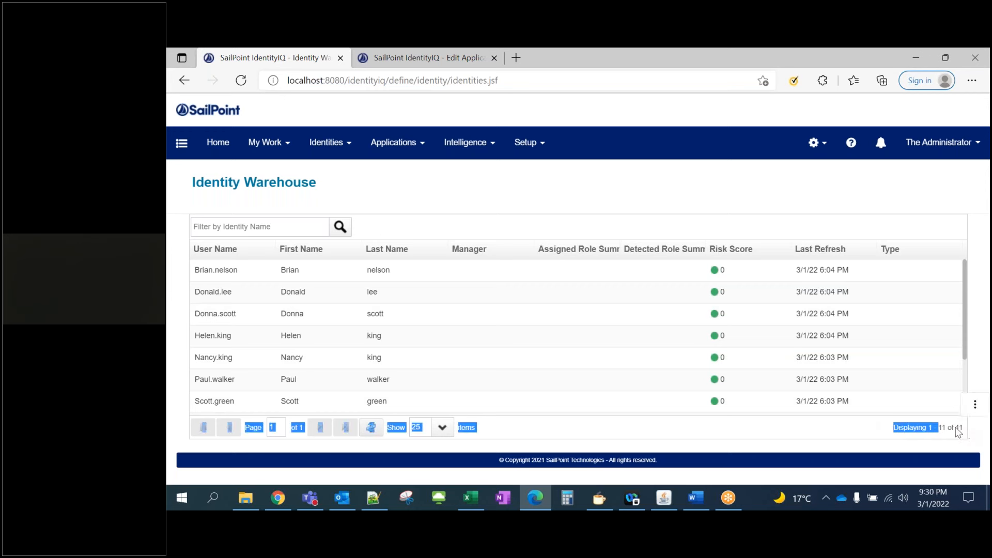
scroll(315, 367, down, 3)
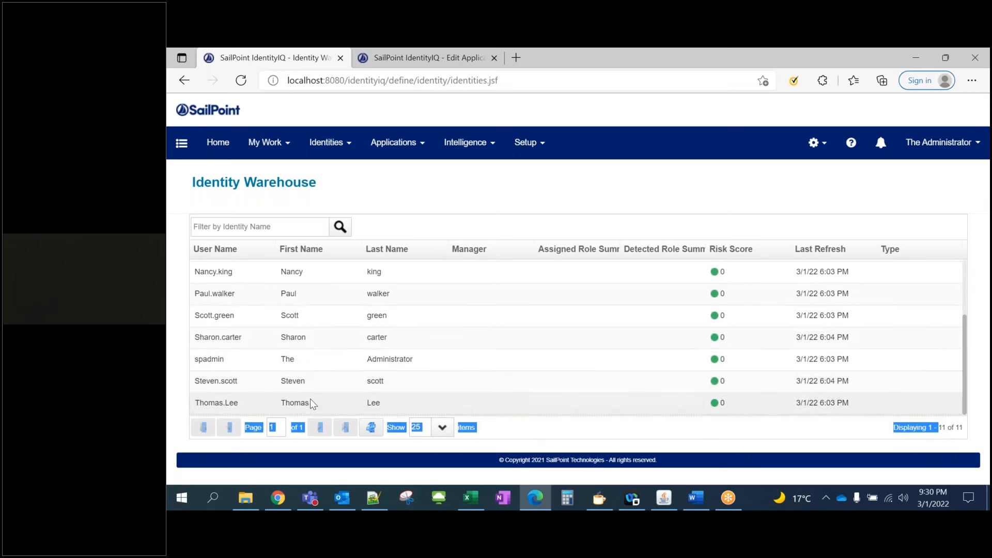
key(F5)
scroll(319, 331, up, 4)
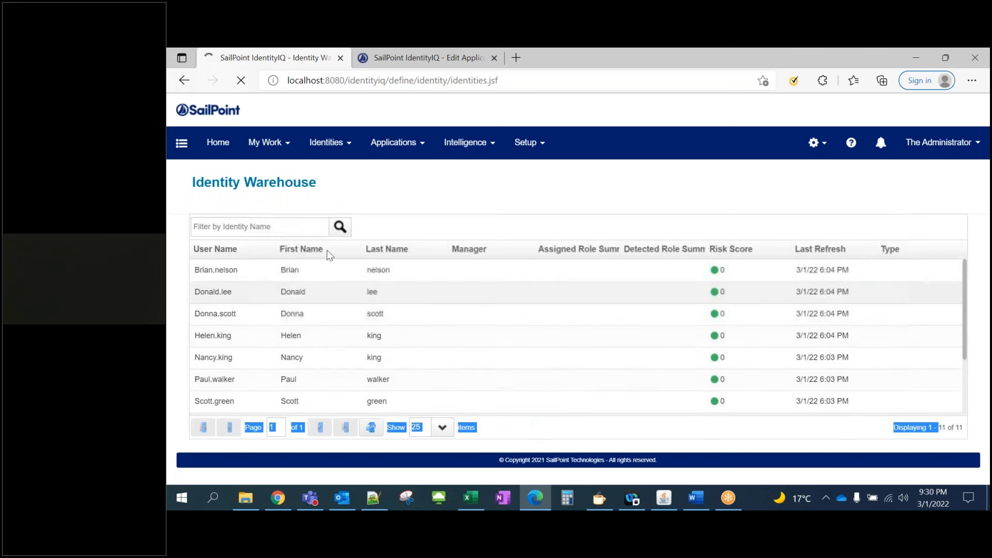
click(338, 153)
click(342, 175)
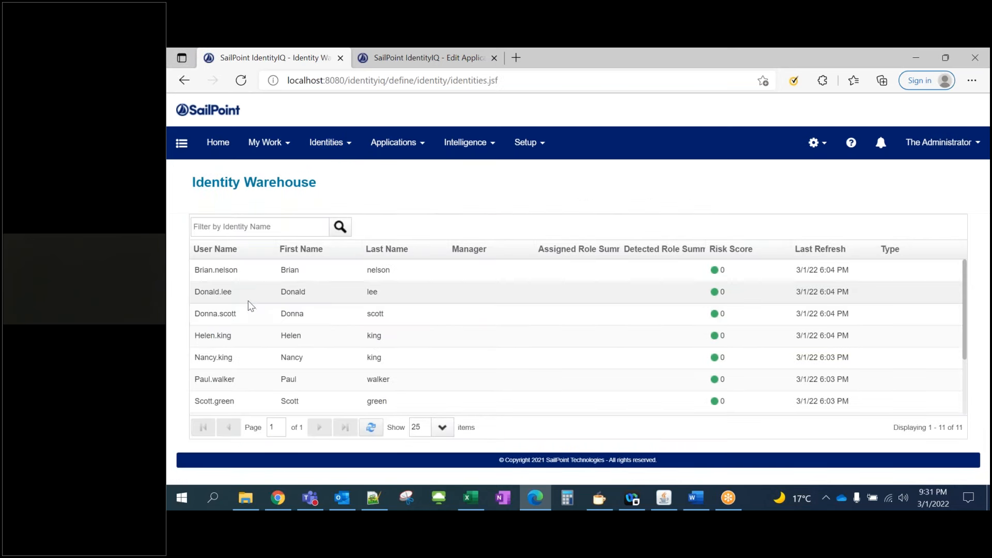
scroll(249, 301, down, 2)
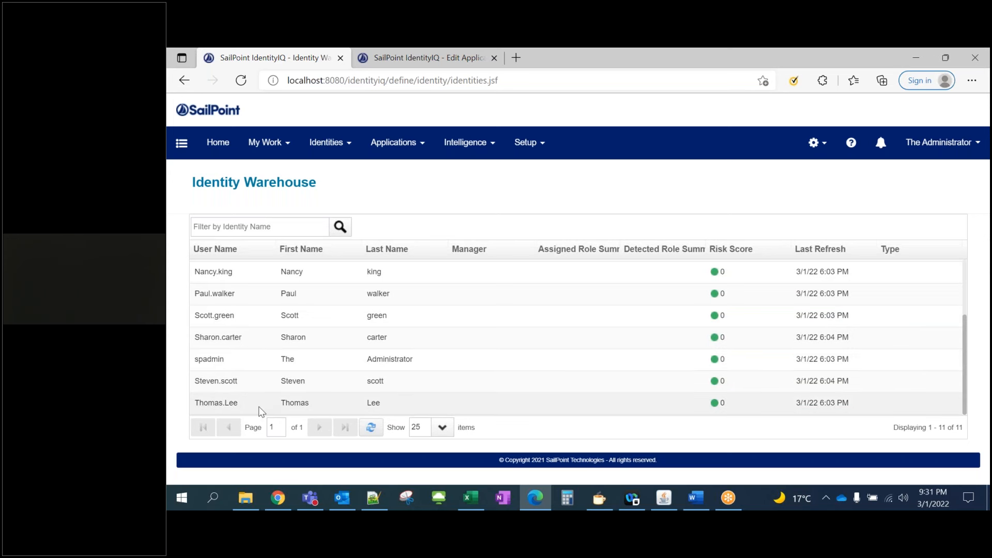
scroll(244, 319, up, 3)
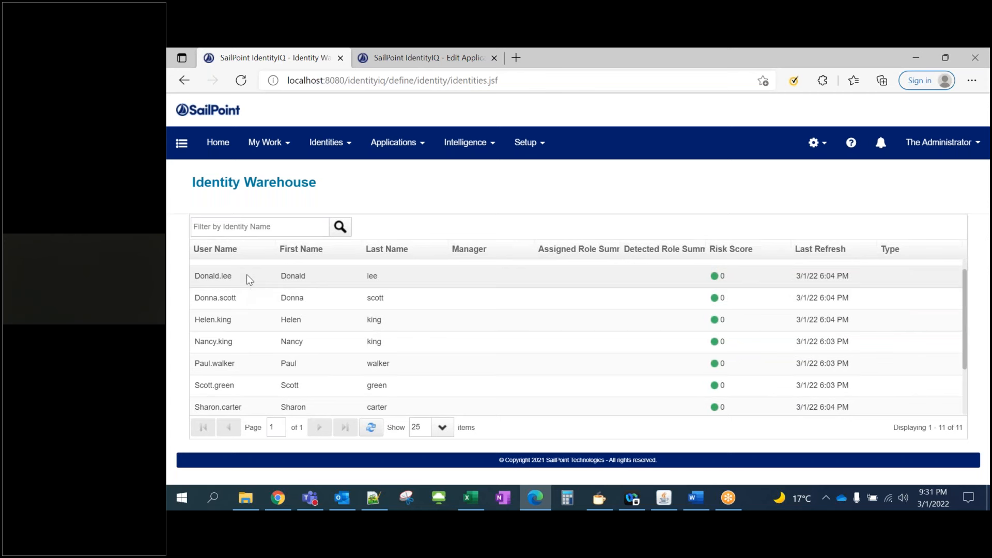
scroll(248, 275, up, 1)
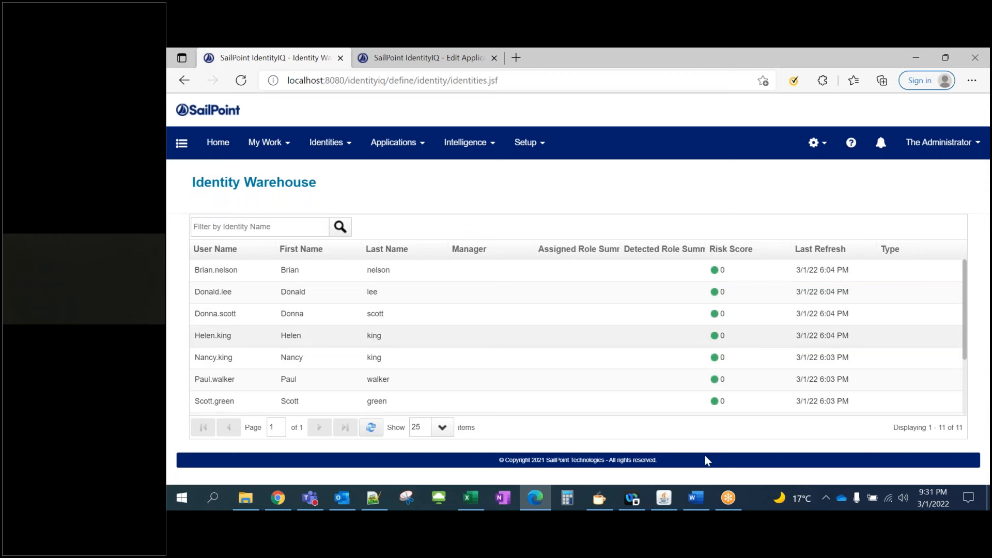
click(695, 499)
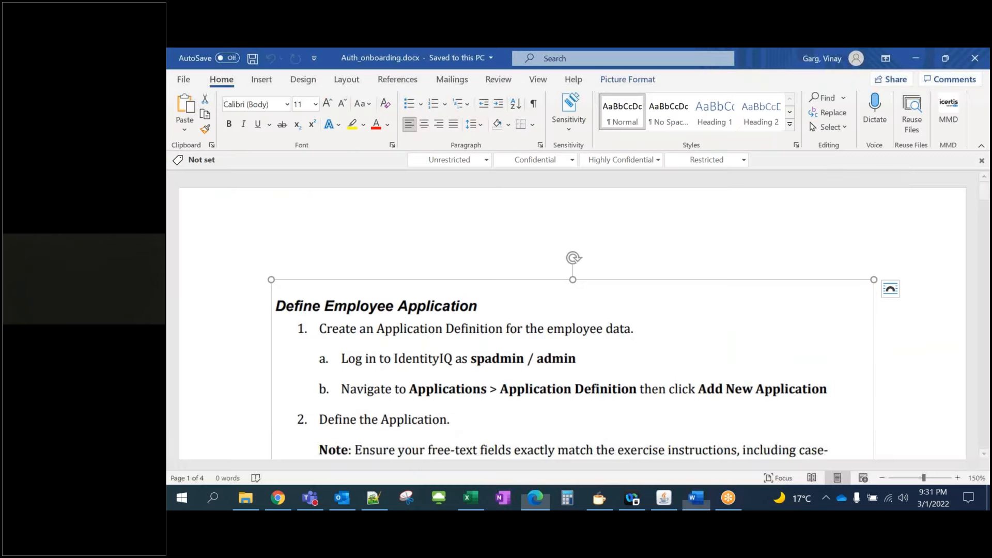
Scroll Auth_onboarding.docx through the schema and preview instructions
scroll(403, 304, down, 3)
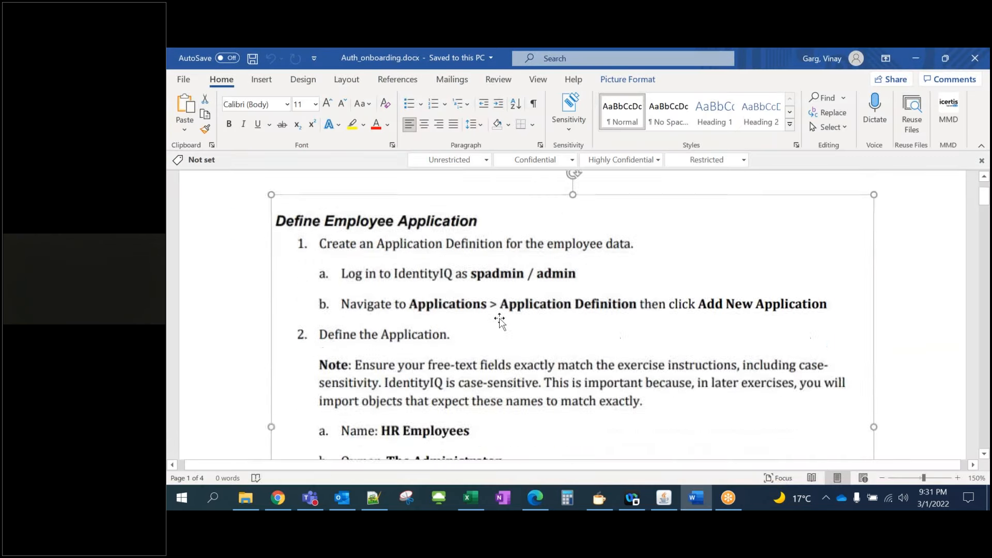
scroll(584, 264, down, 3)
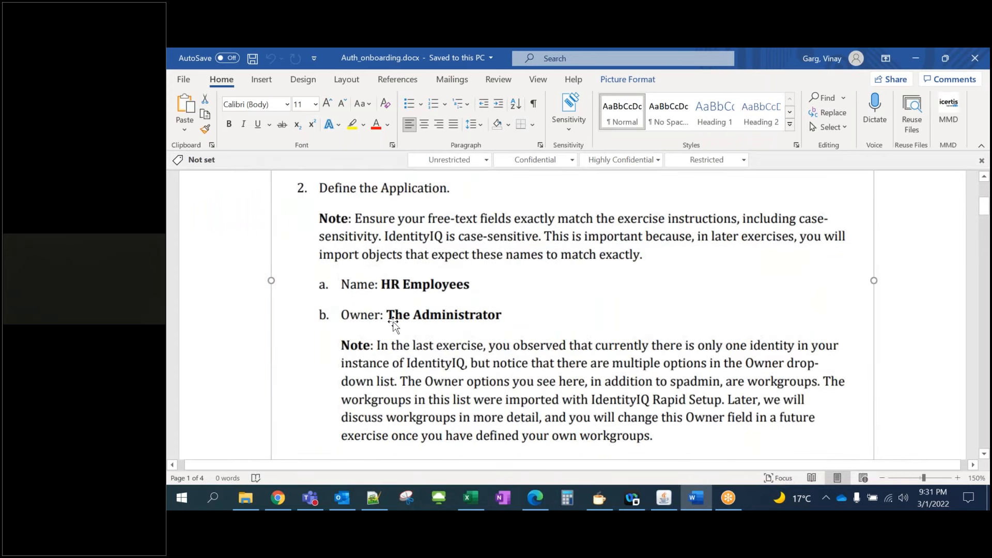
scroll(423, 323, down, 10)
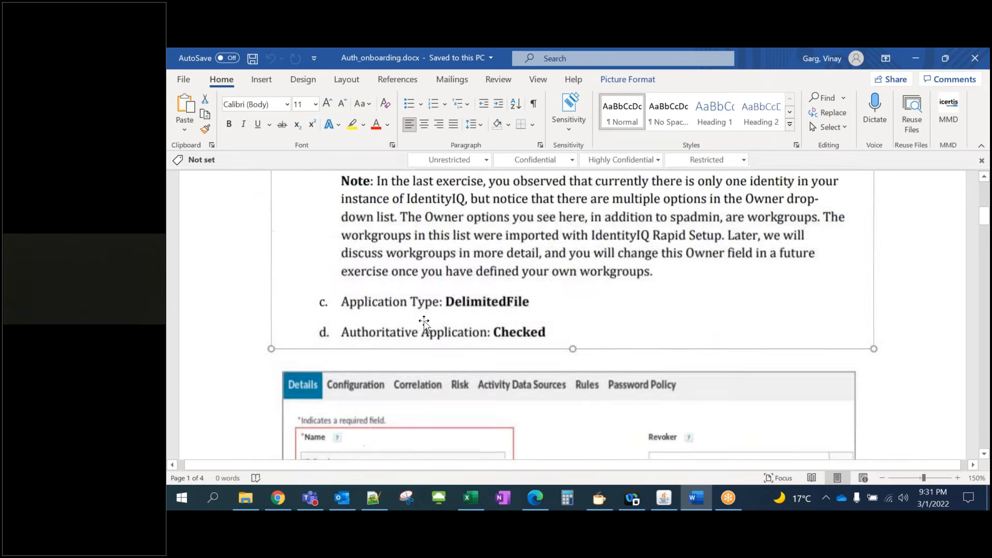
scroll(423, 323, down, 8)
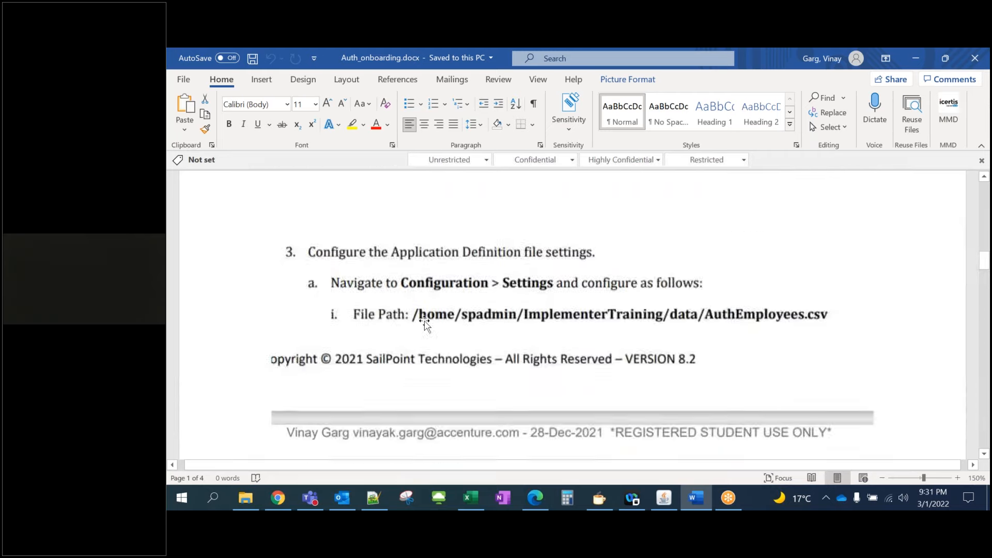
scroll(423, 323, down, 8)
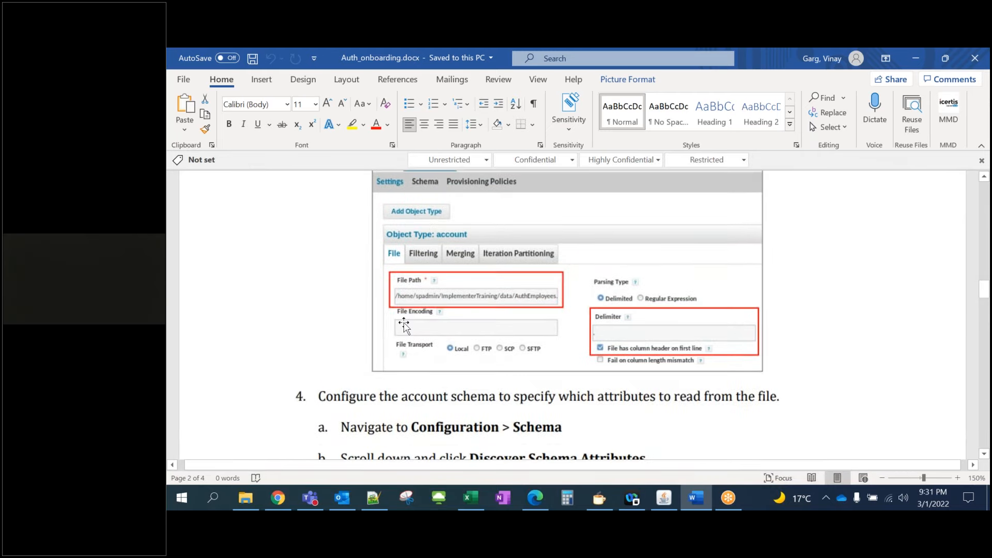
scroll(425, 325, down, 6)
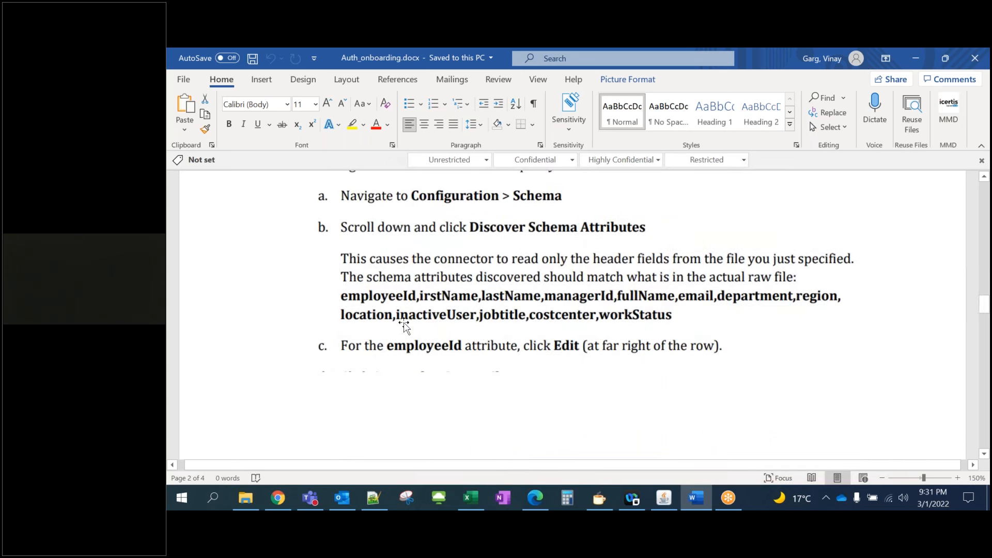
scroll(404, 326, down, 8)
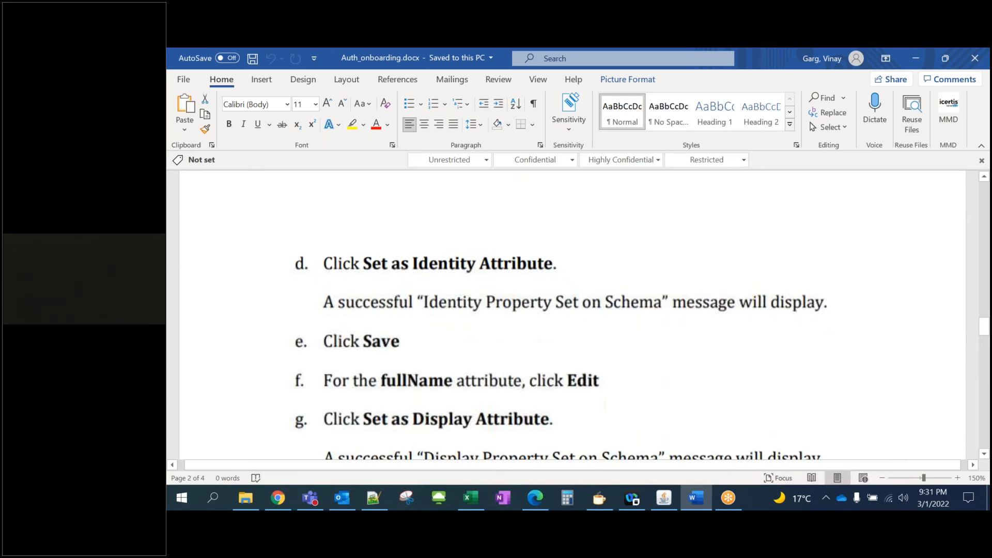
scroll(572, 315, down, 4)
scroll(404, 326, down, 10)
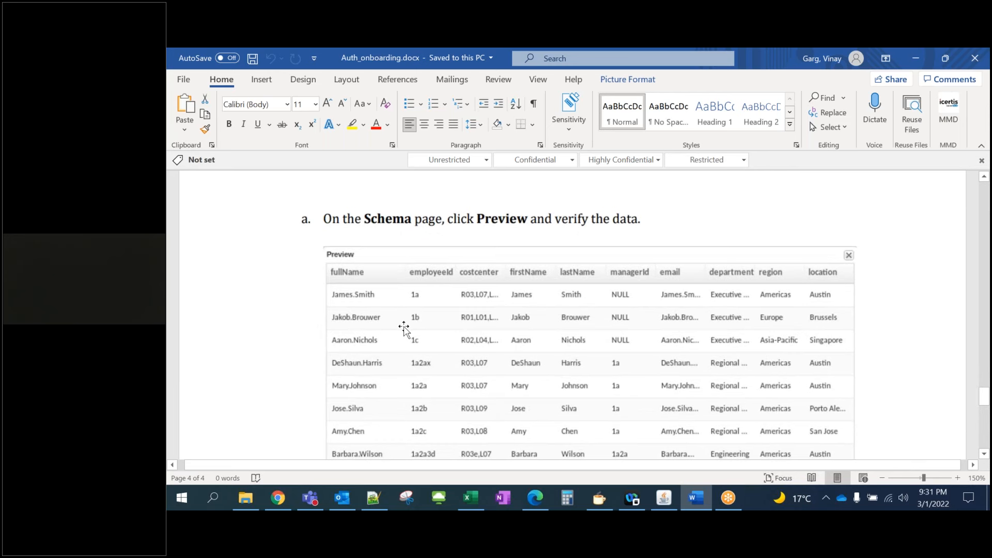
scroll(404, 327, down, 6)
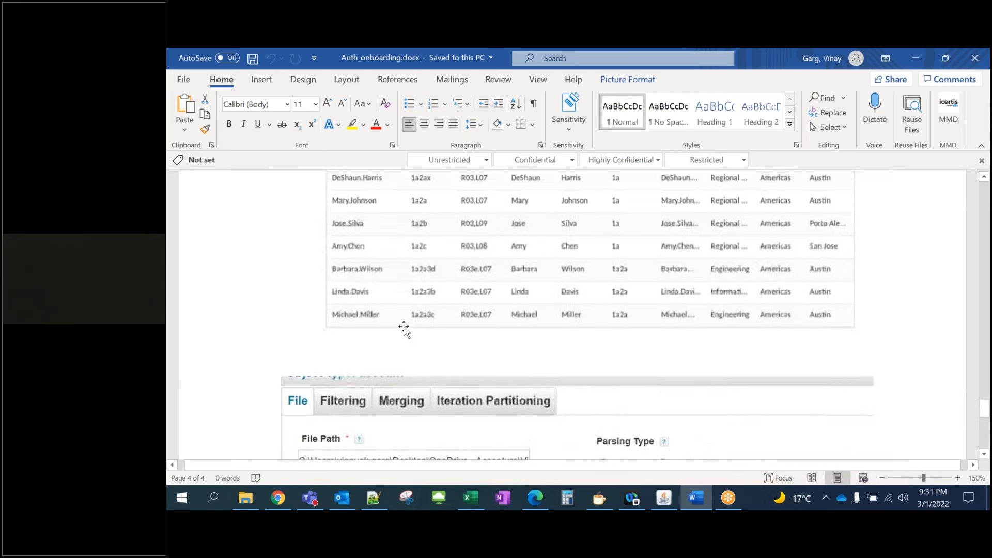
scroll(403, 333, down, 4)
scroll(408, 335, down, 5)
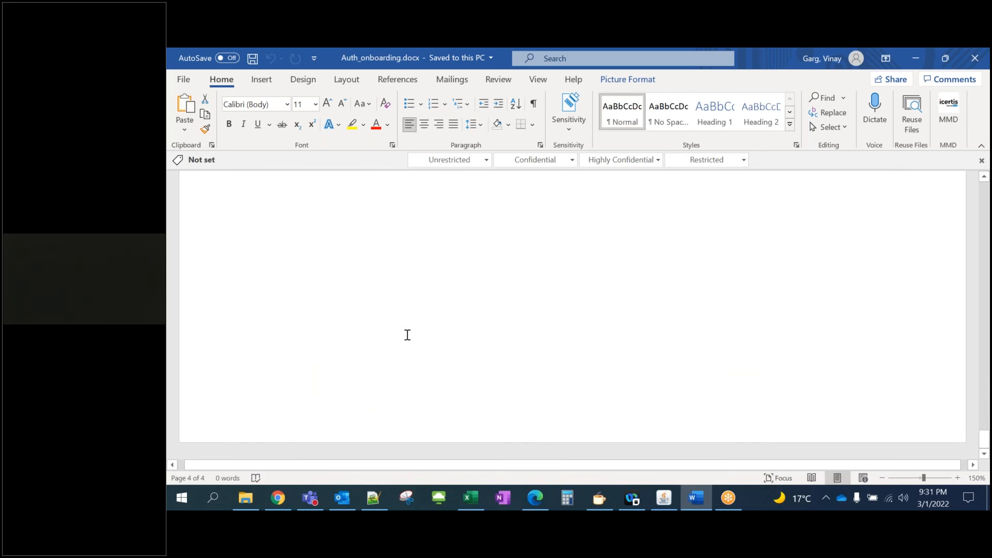
Settle on the Test Connection section, then restore the Word window and move it aside
scroll(407, 334, up, 4)
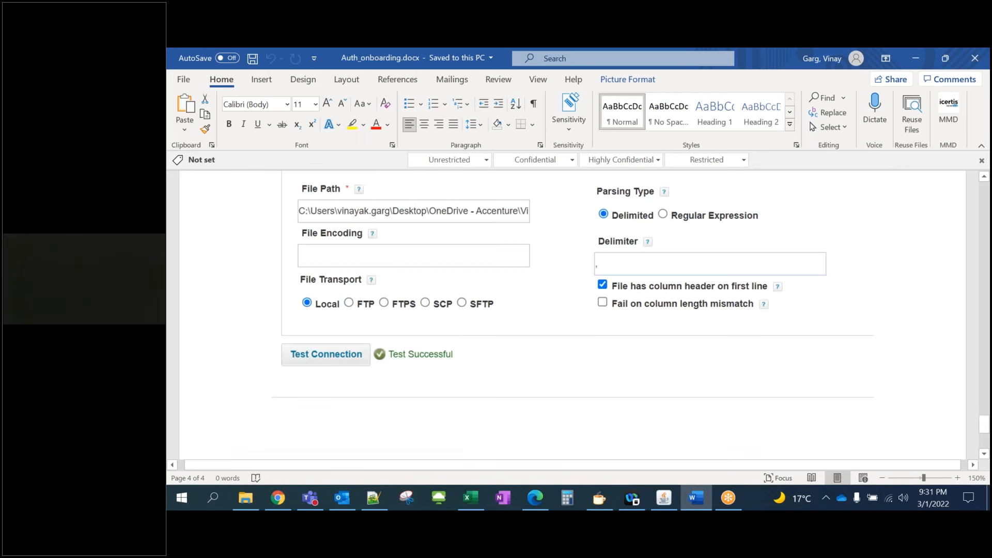
scroll(407, 310, up, 3)
scroll(407, 311, down, 4)
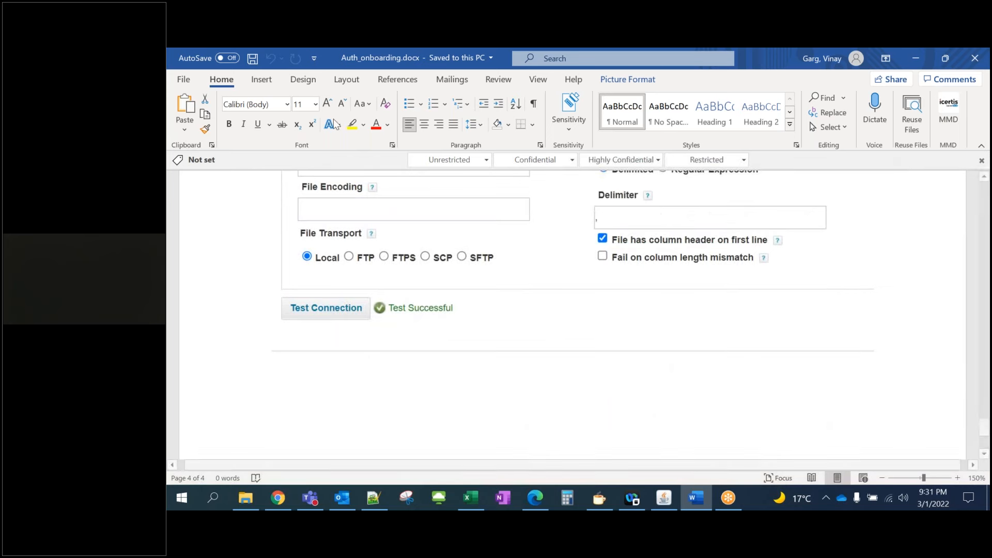
double_click(329, 66)
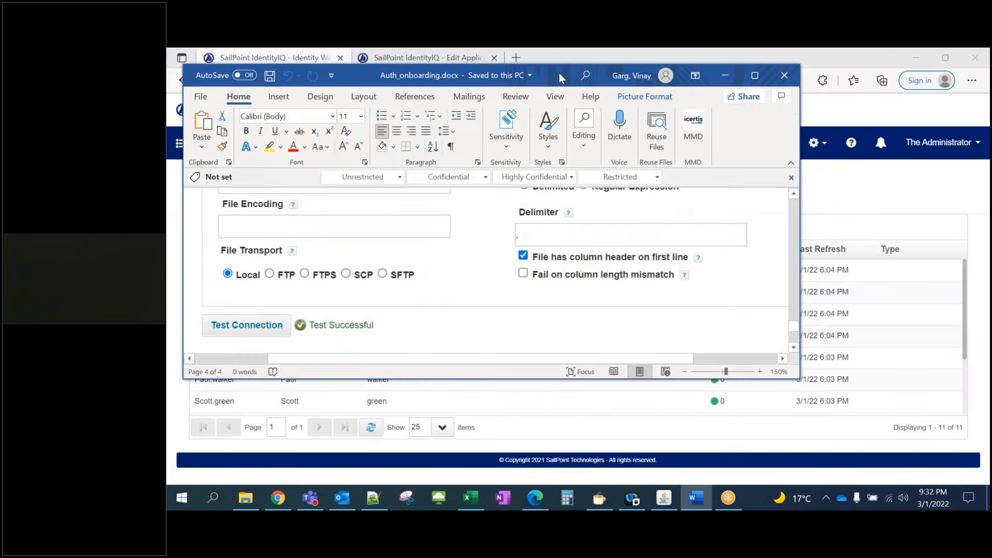
drag(559, 73, 521, 182)
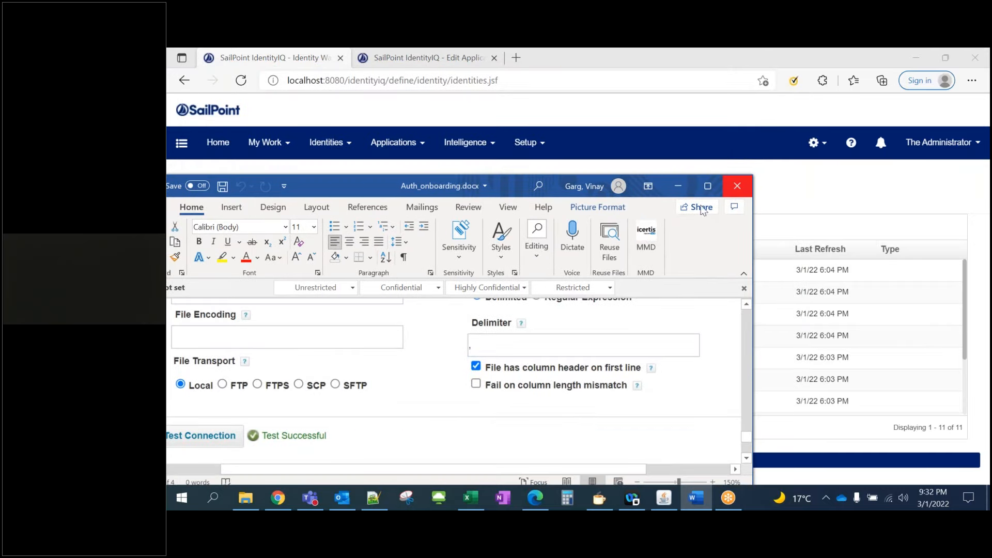
Close the Word guide to fully reveal the Identity Warehouse's 11 identities
click(726, 194)
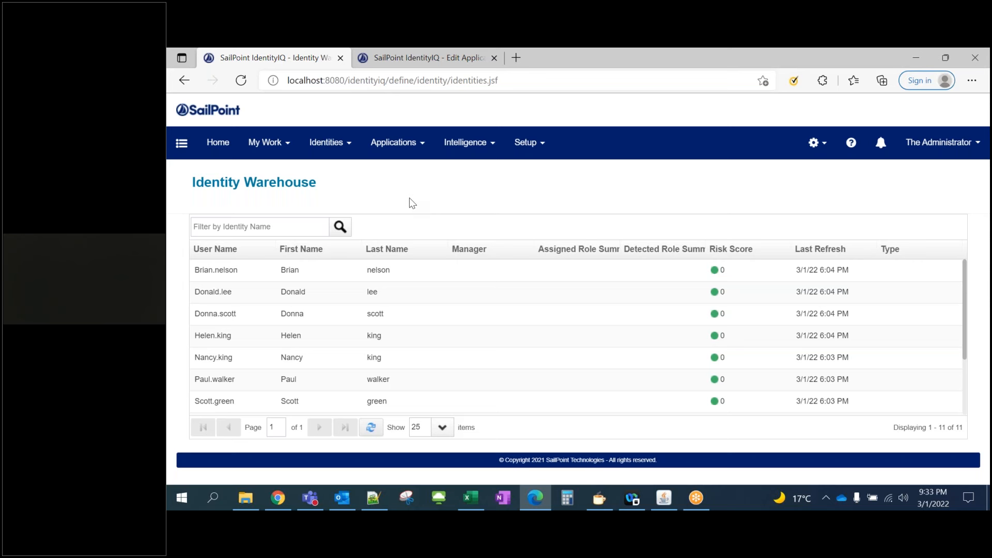
Go to Application Definition and open the HR People application in Edit Application
click(415, 144)
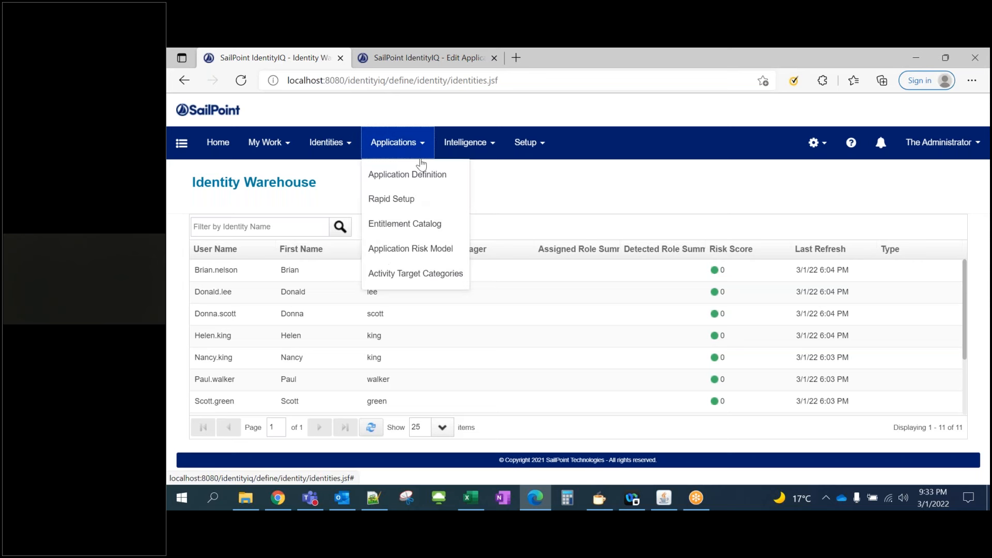
click(423, 178)
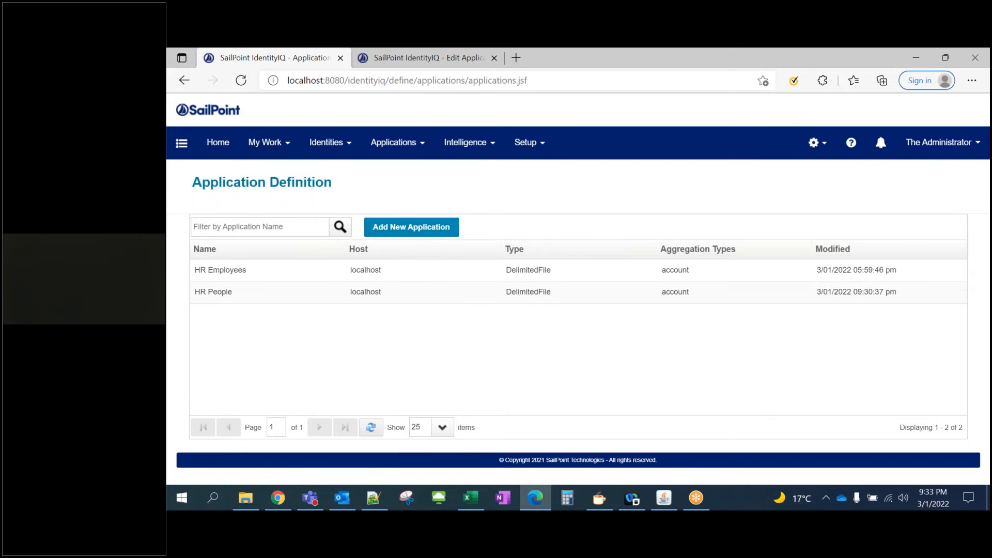
click(369, 293)
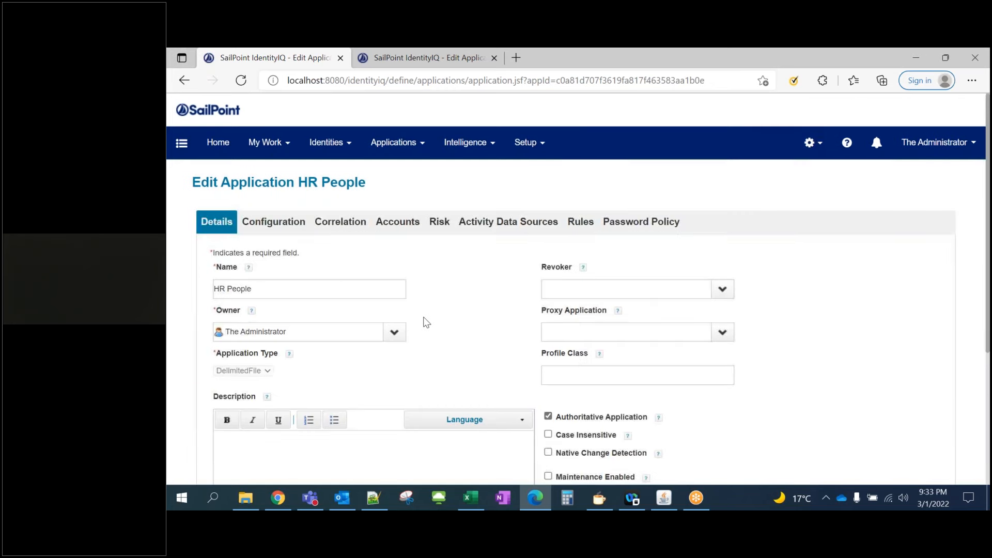
scroll(423, 321, down, 1)
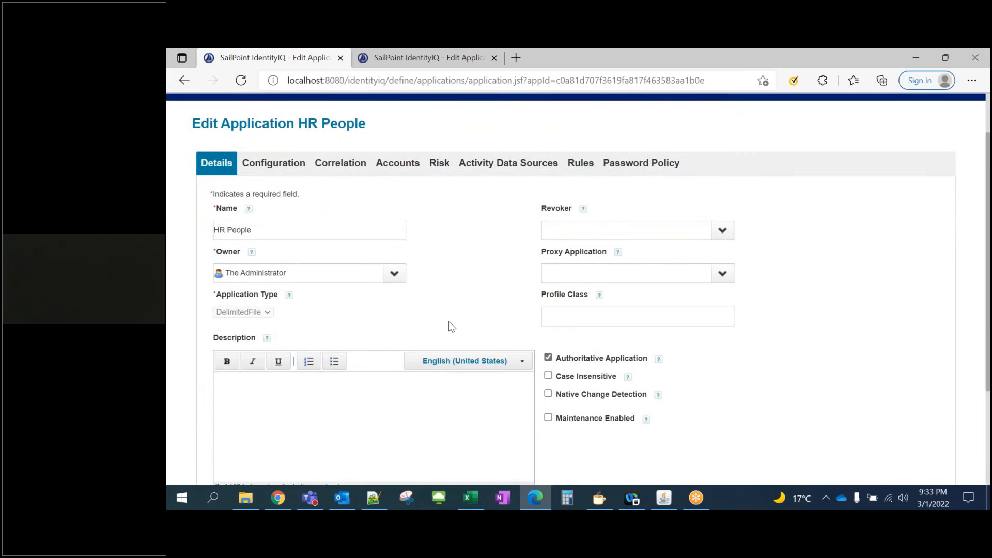
scroll(450, 326, up, 1)
mouse_move(399, 147)
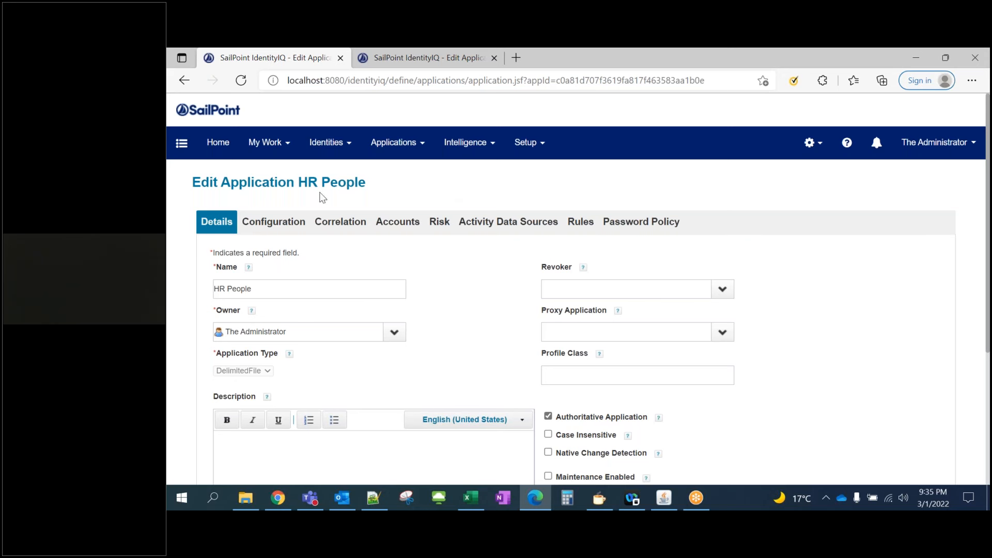
Return to the Home dashboard, briefly opening and closing the gear settings menu
mouse_move(400, 146)
click(218, 146)
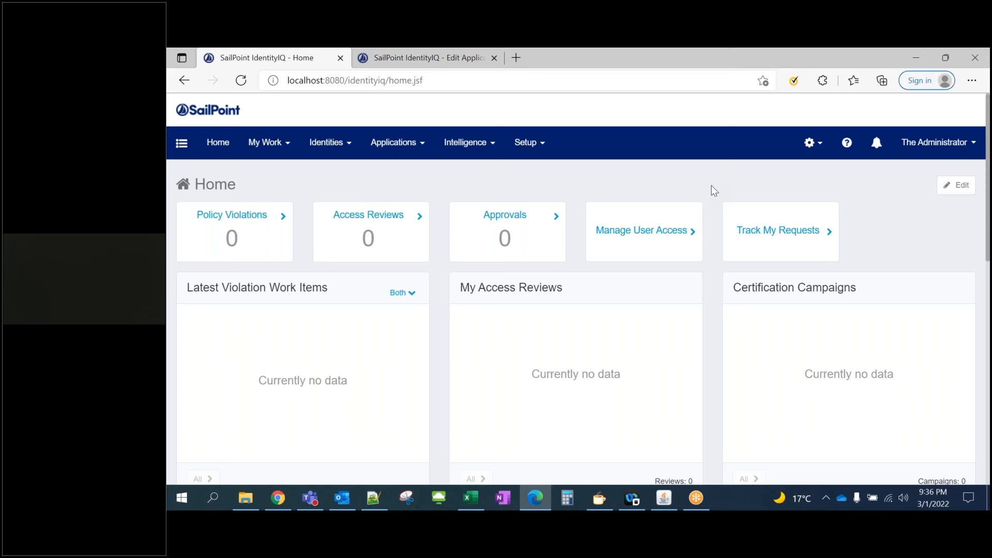
click(821, 149)
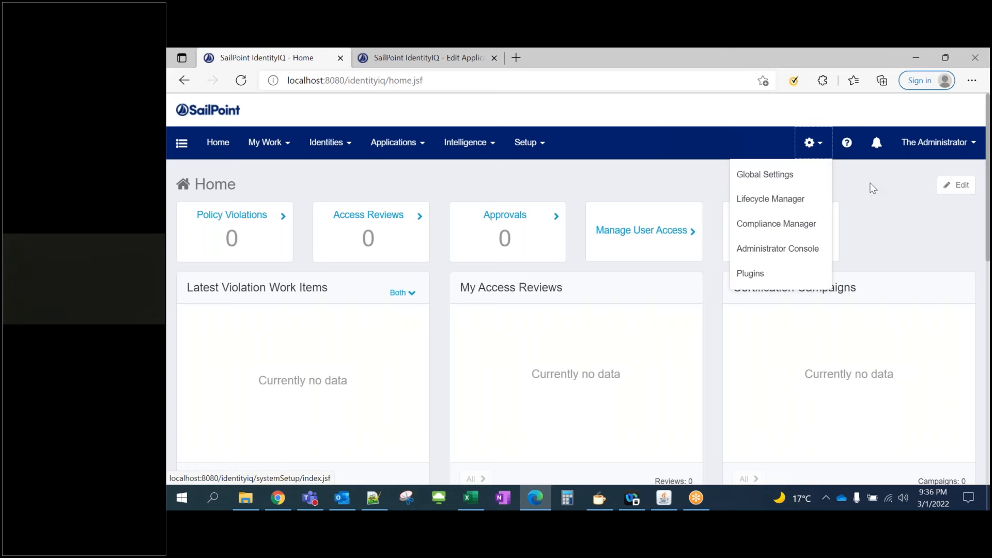
click(546, 151)
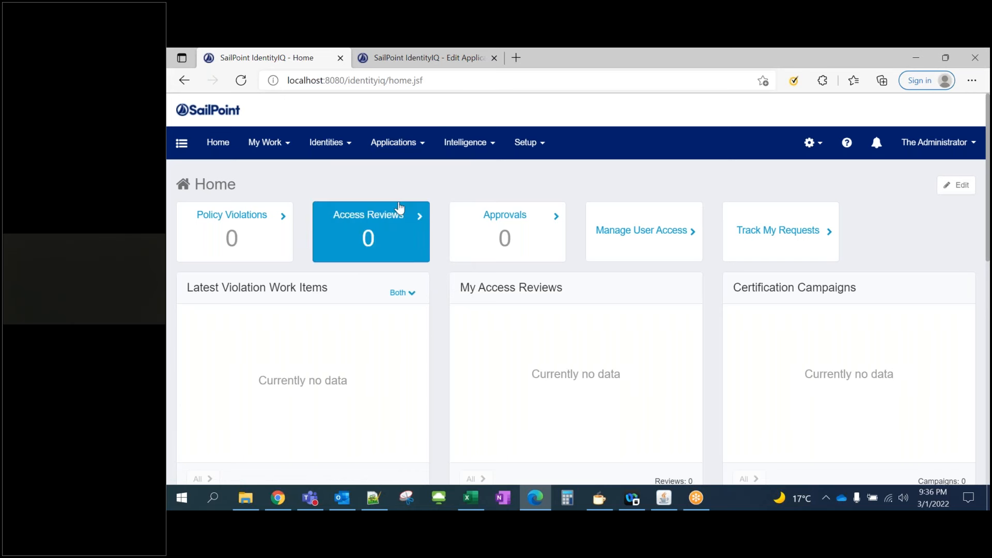
Open the Identity Warehouse and scroll through its identities to check them
mouse_move(350, 150)
click(345, 173)
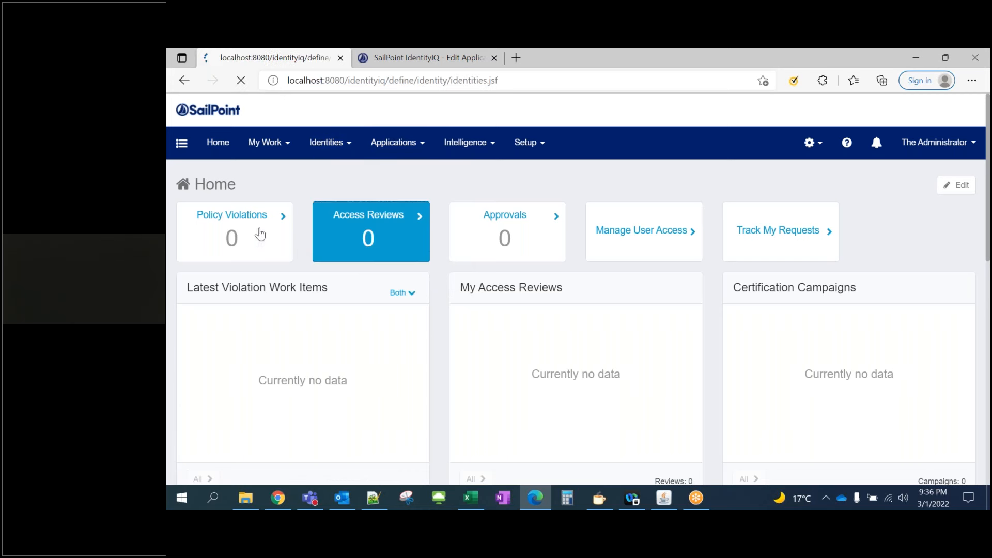
scroll(325, 296, down, 1)
scroll(300, 294, down, 3)
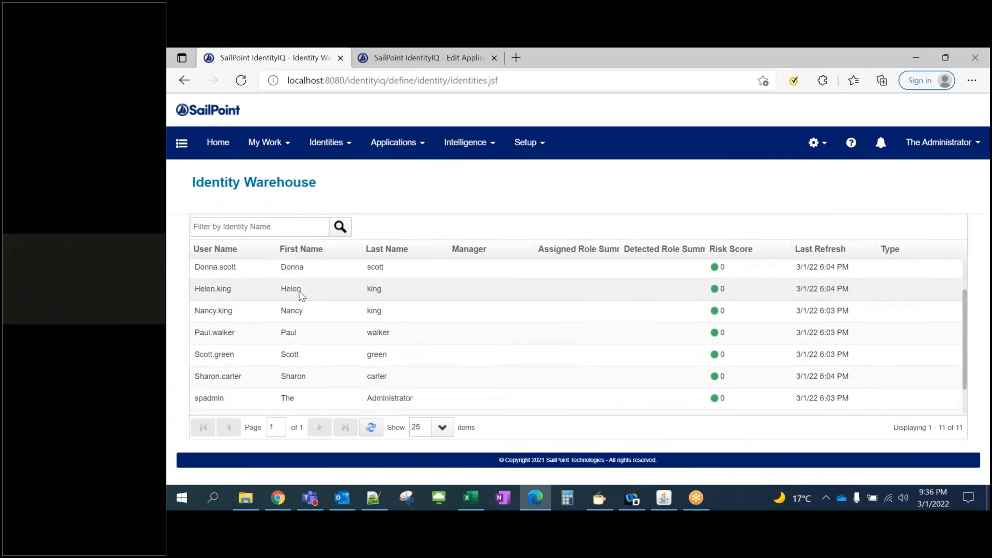
scroll(330, 337, up, 2)
scroll(328, 334, up, 2)
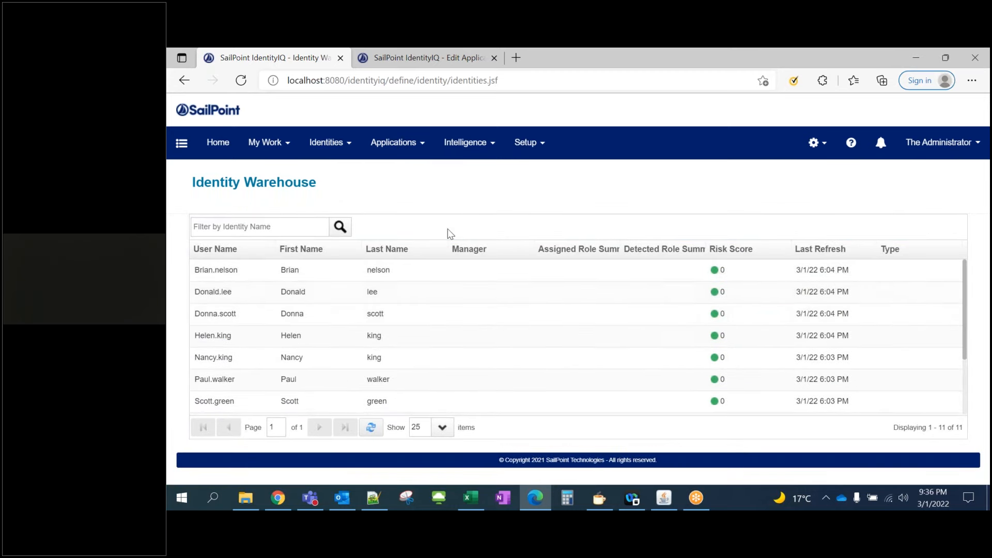
On the Setup Tasks page, create a new Account Aggregation task from New Task
mouse_move(534, 153)
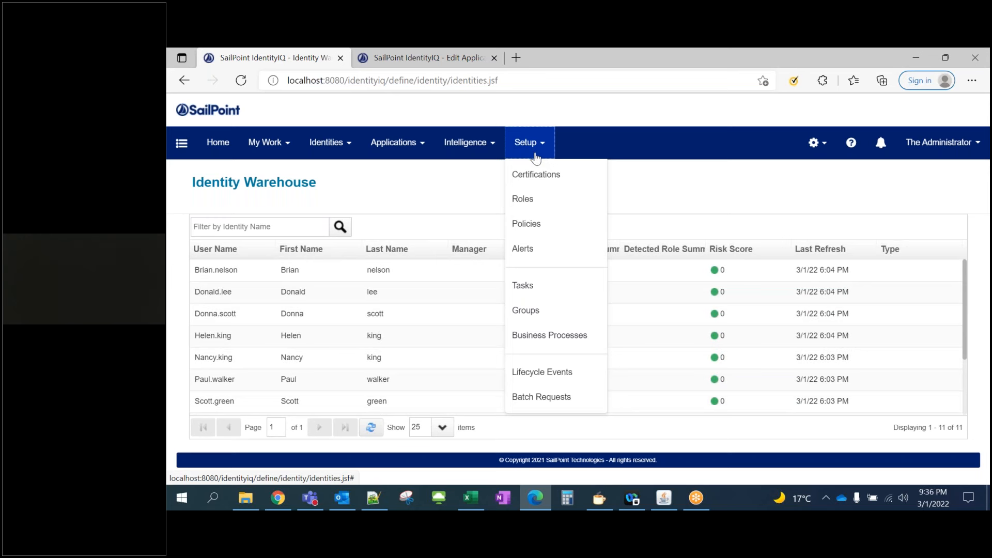
click(549, 299)
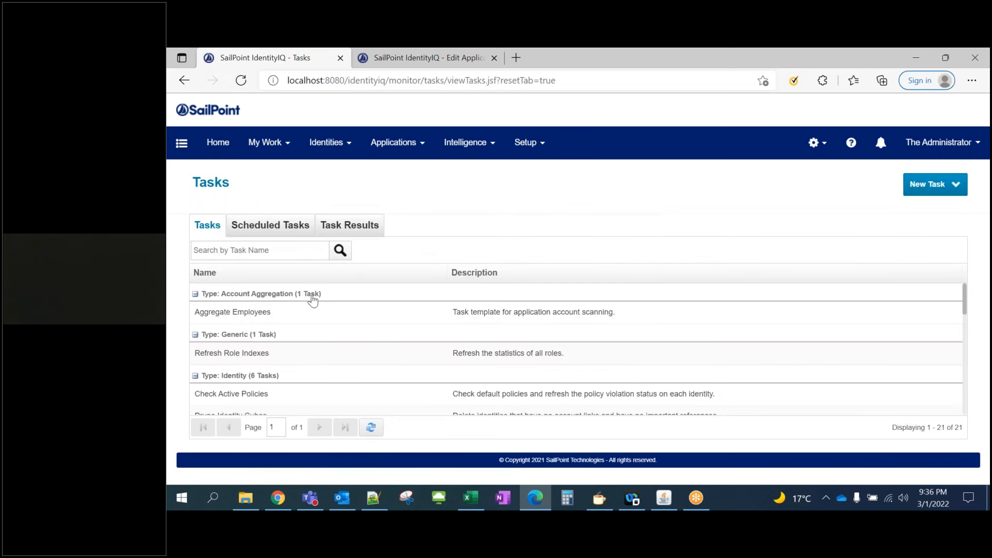
click(951, 196)
click(603, 204)
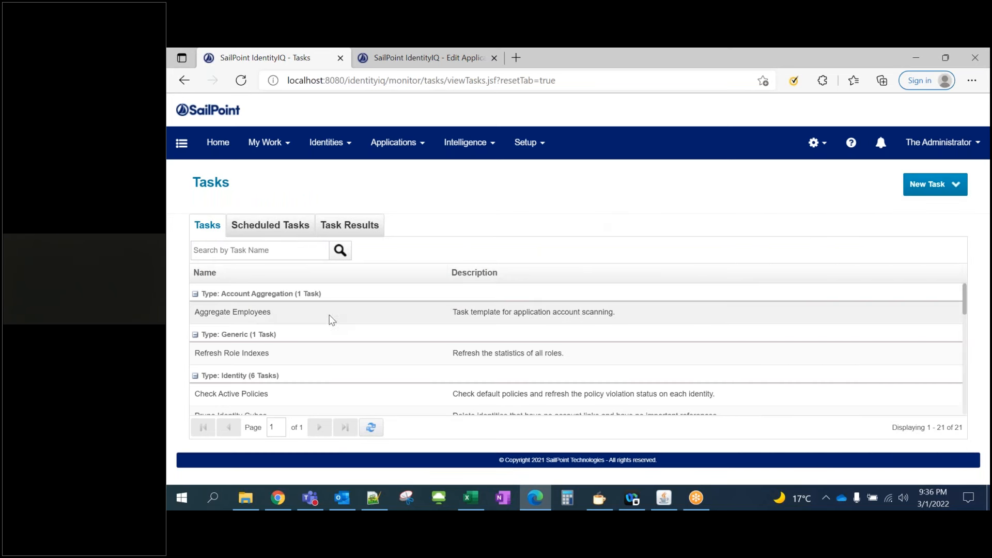
click(954, 199)
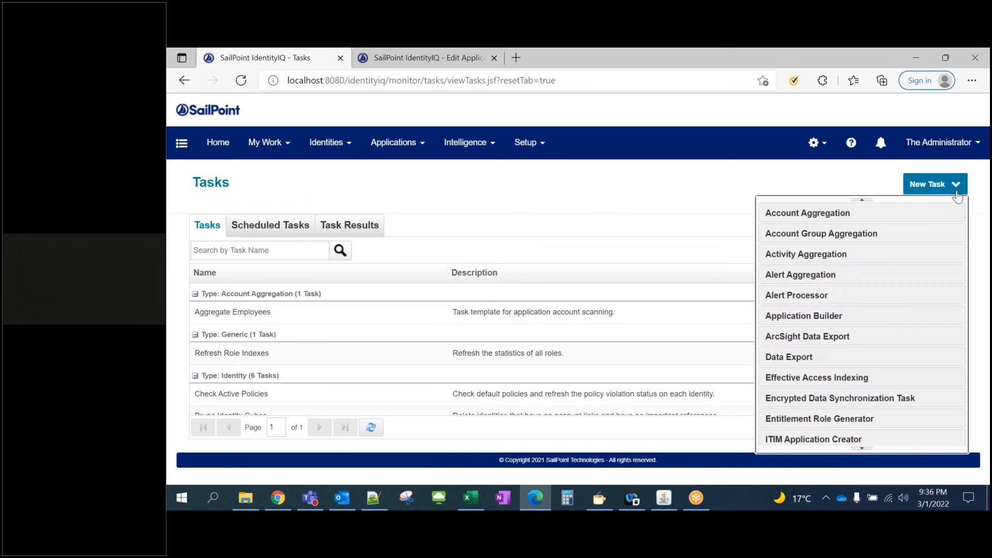
click(805, 221)
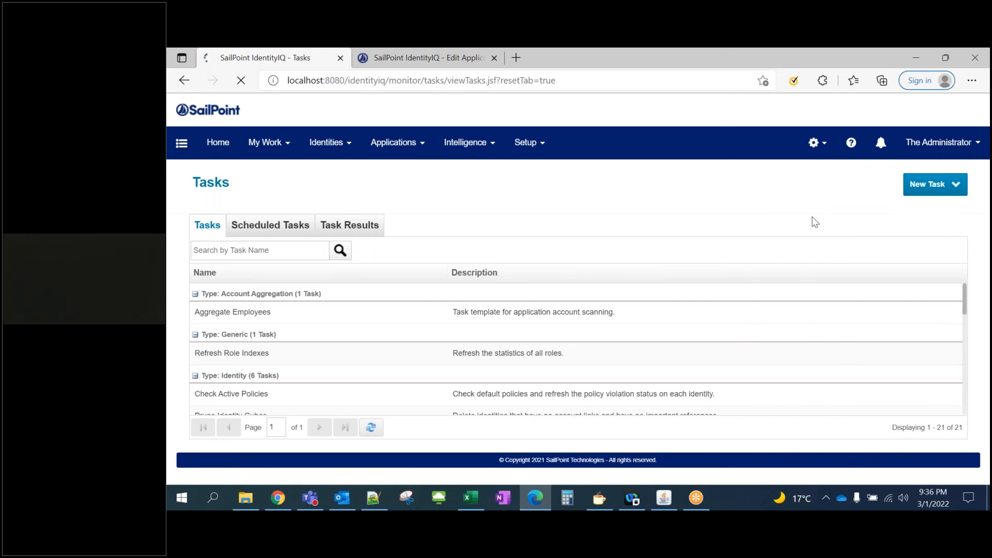
Name the new task 'Aggregate HR People users'
click(378, 255)
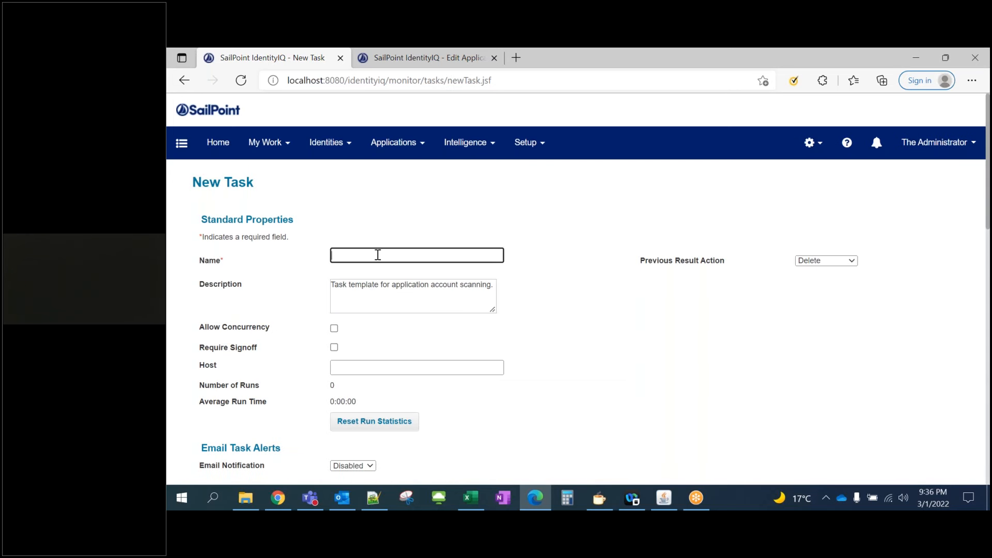
text(HR)
key(Home)
text(Aggregate)
key(End)
text(People users)
click(605, 279)
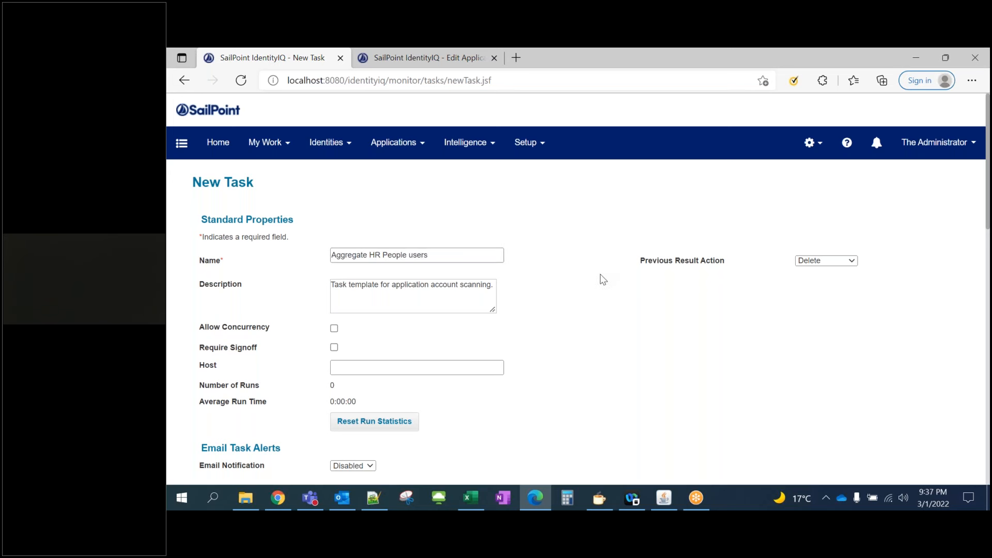
Choose HR People under Select applications to scan
scroll(495, 265, down, 1)
scroll(407, 268, down, 1)
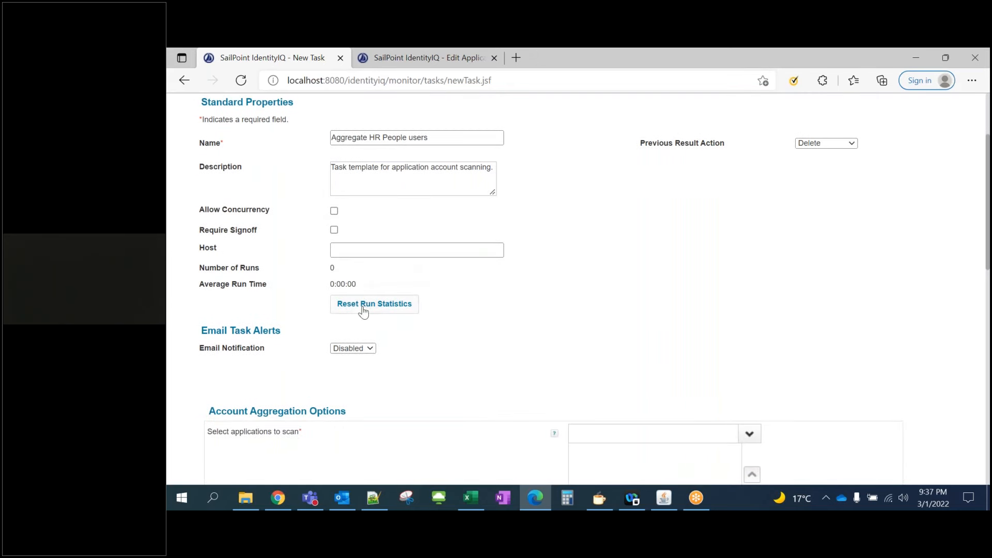
scroll(454, 343, down, 2)
drag(219, 314, 319, 317)
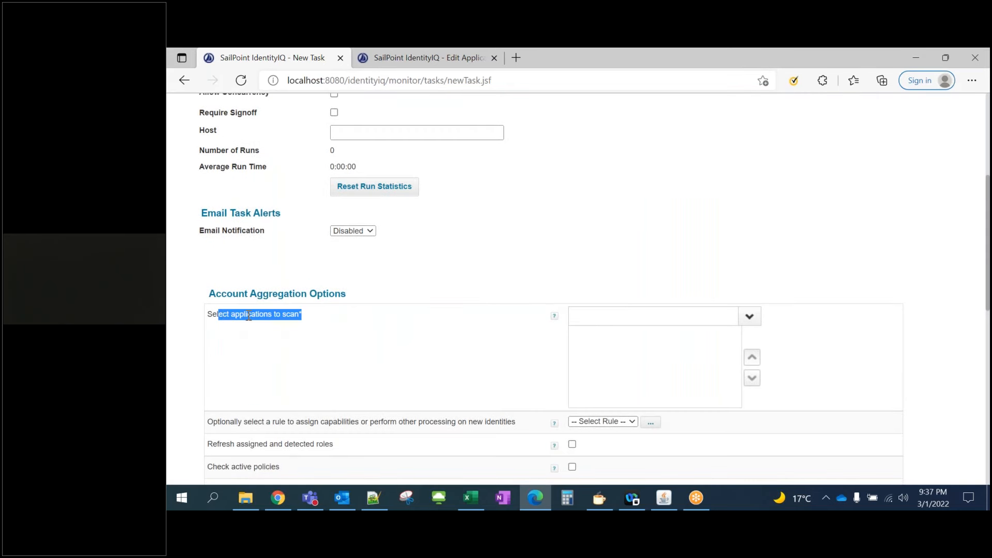
click(250, 315)
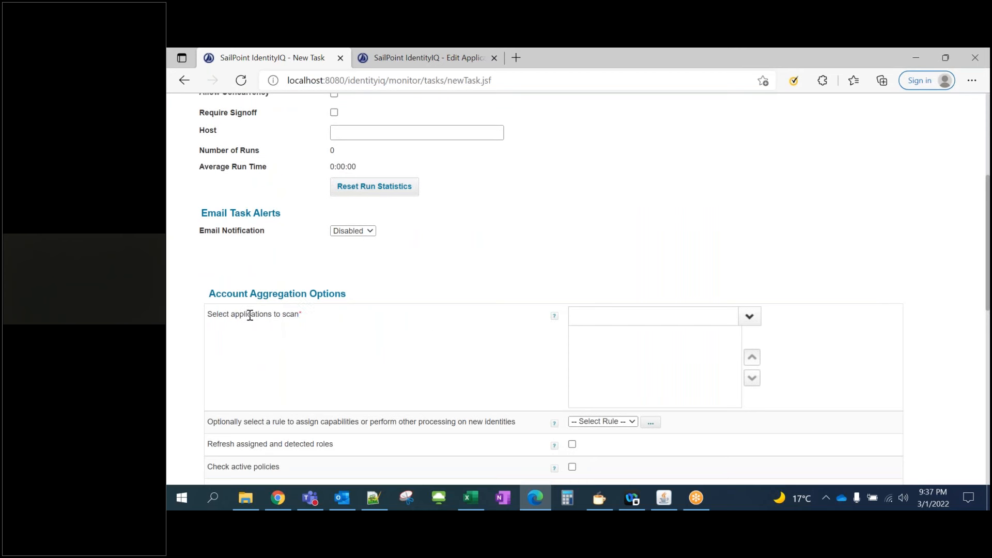
click(749, 316)
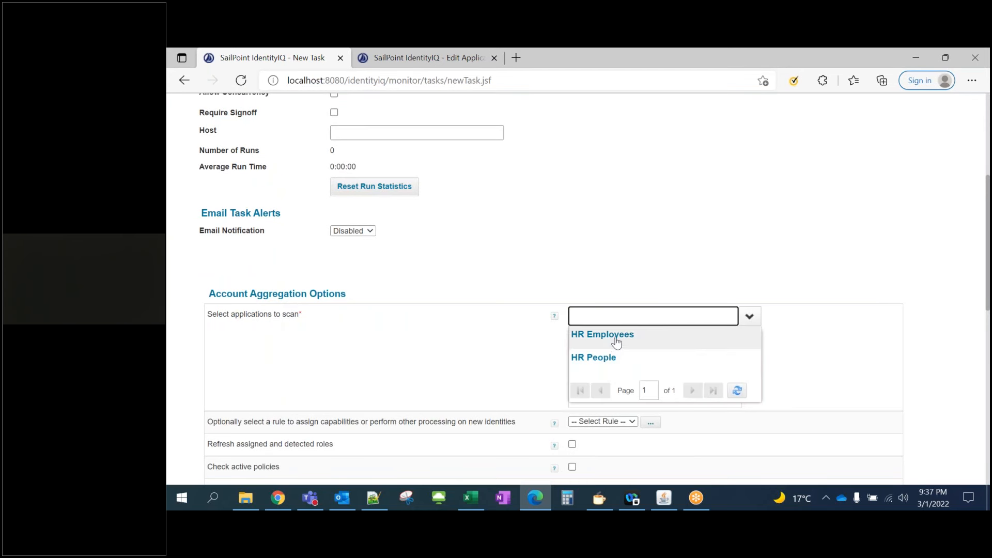
click(595, 362)
Review the remaining aggregation options and save the task
scroll(501, 341, down, 3)
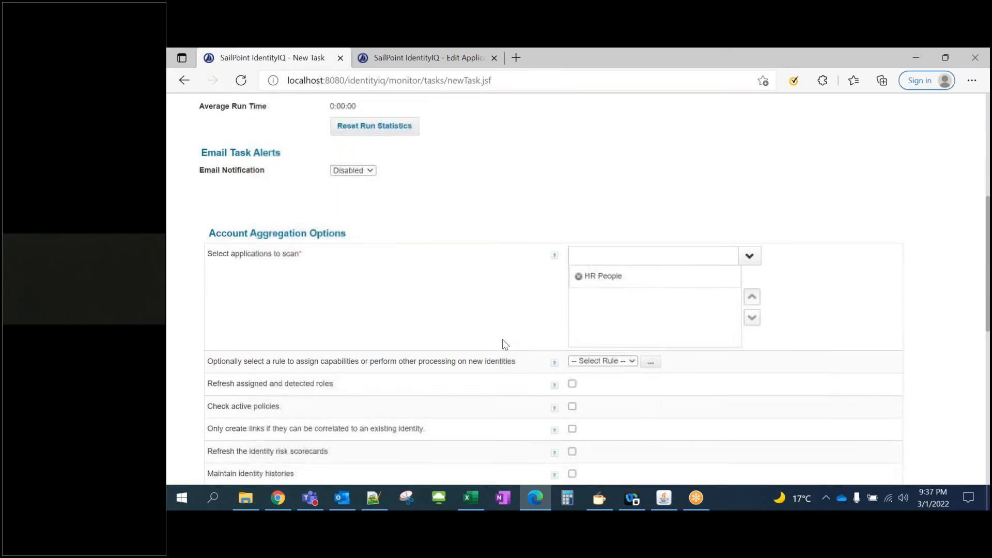
scroll(502, 275, down, 1)
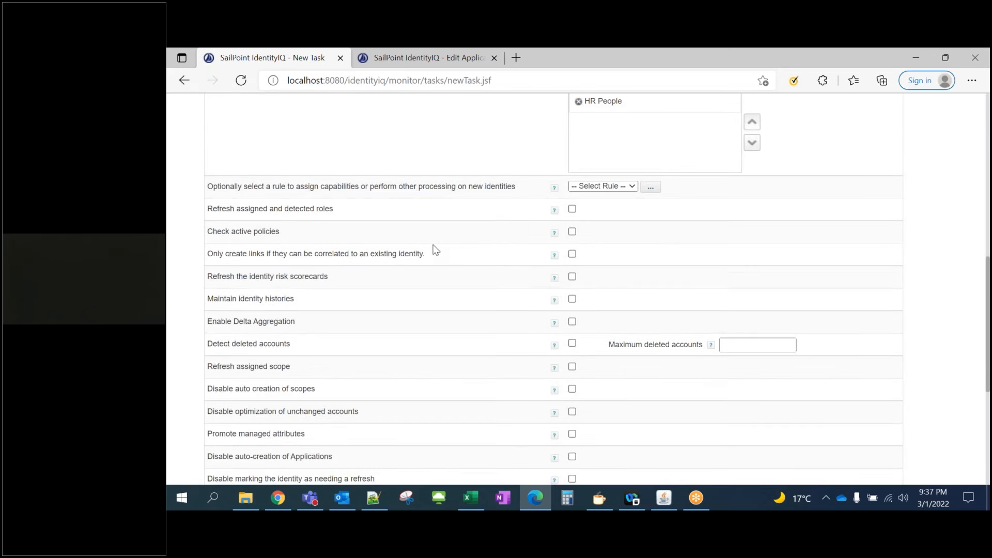
scroll(334, 319, down, 1)
scroll(357, 325, down, 3)
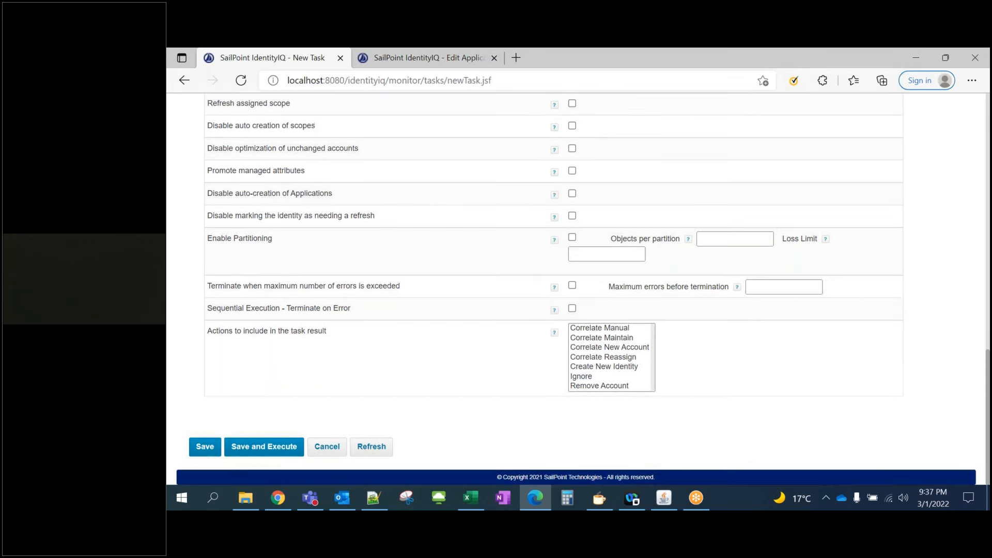
scroll(269, 209, up, 10)
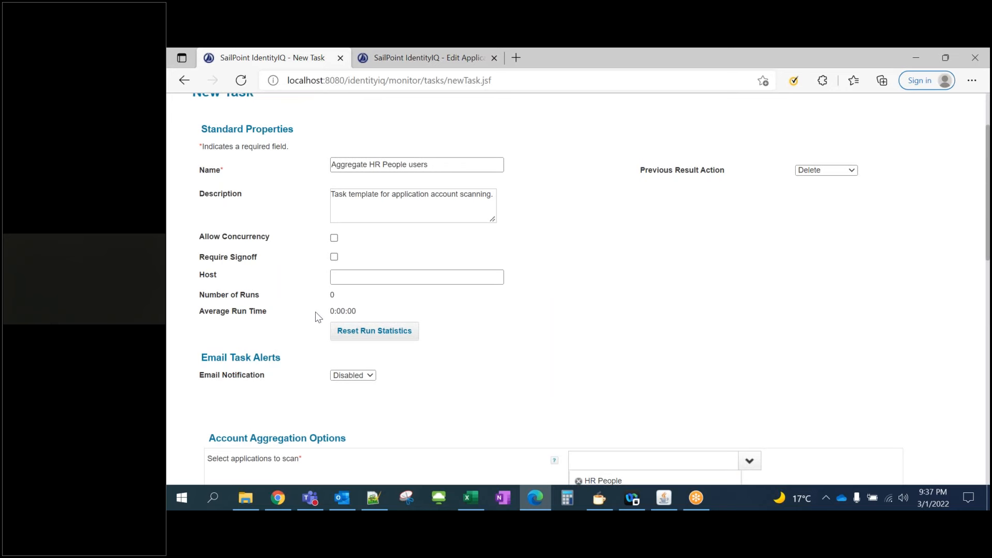
scroll(317, 317, down, 8)
scroll(259, 428, down, 3)
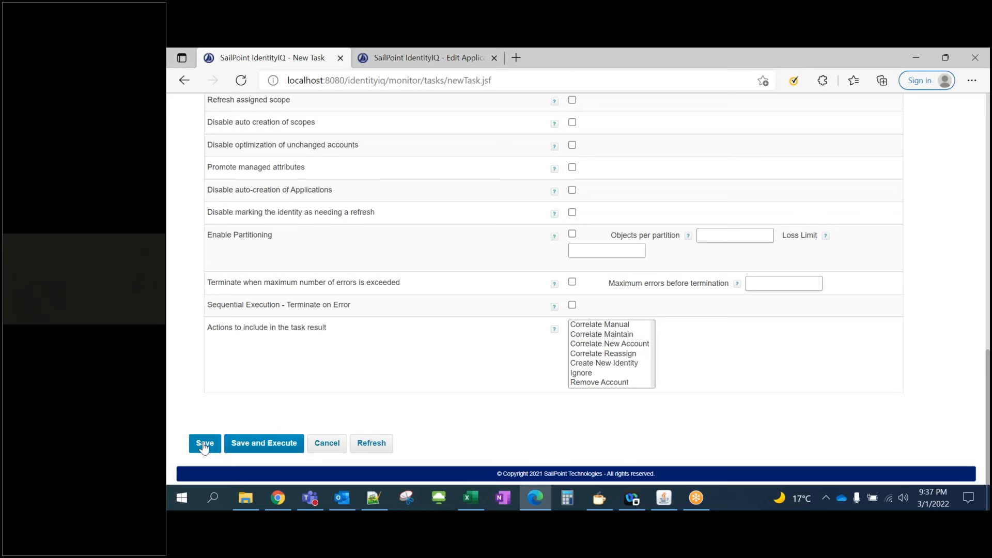
click(205, 444)
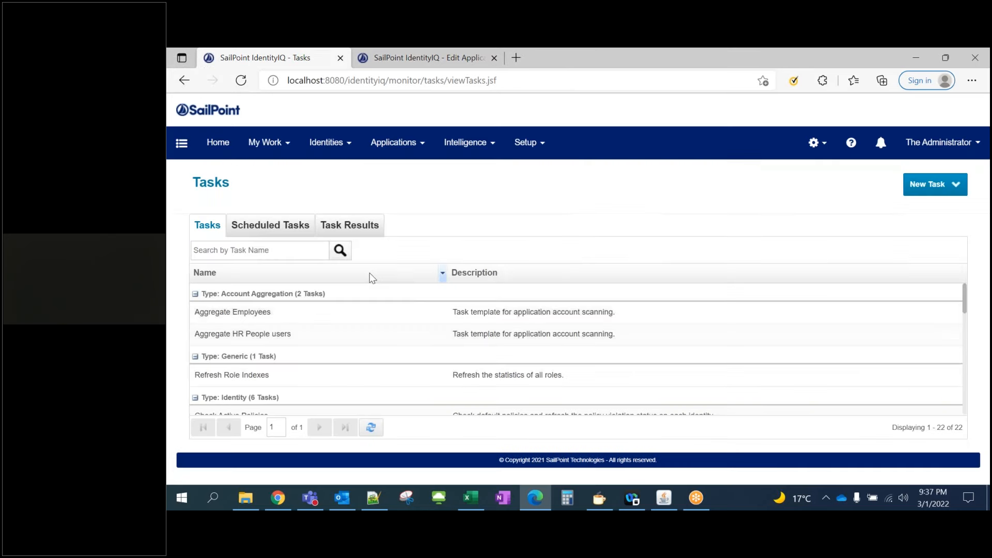
Execute the Aggregate HR People users task in the background and confirm
click(252, 250)
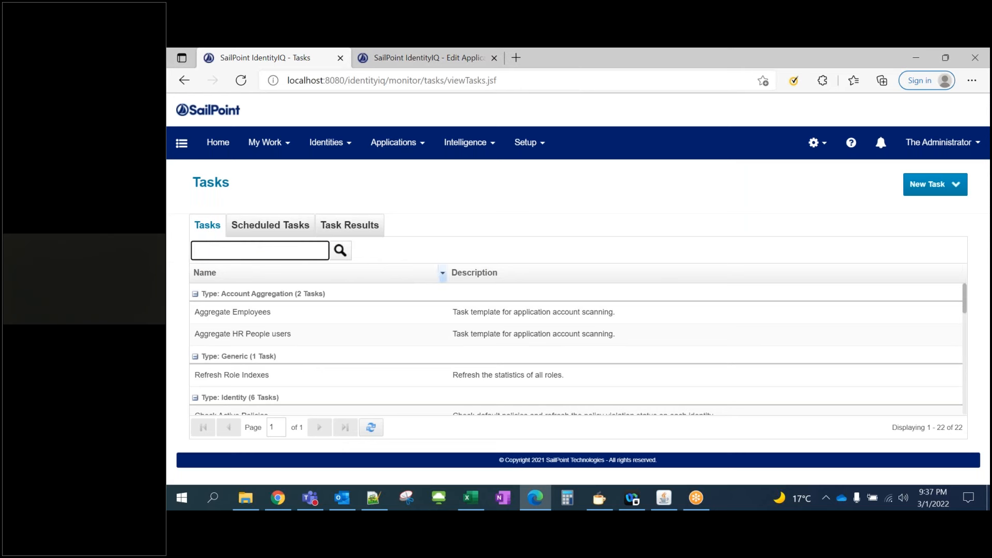
right_click(268, 337)
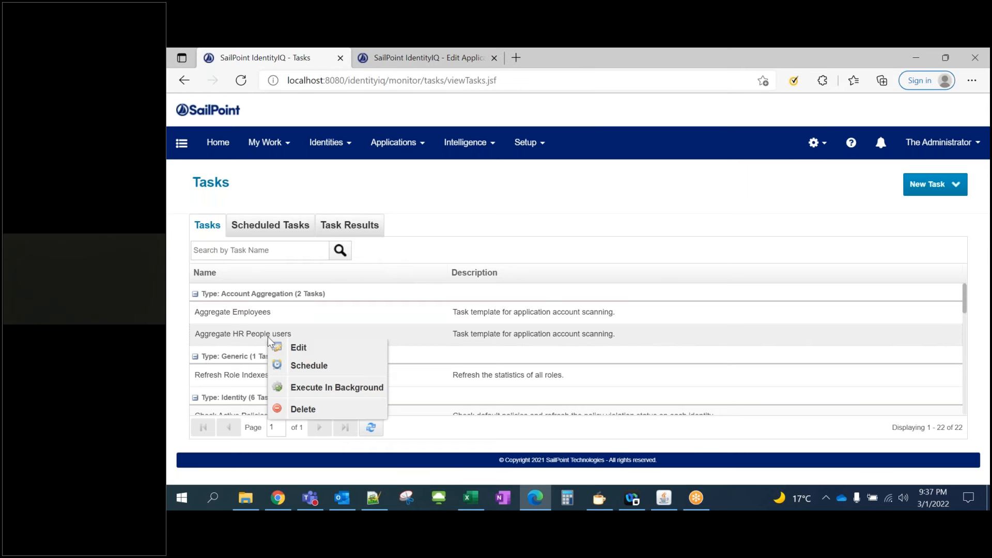
click(314, 391)
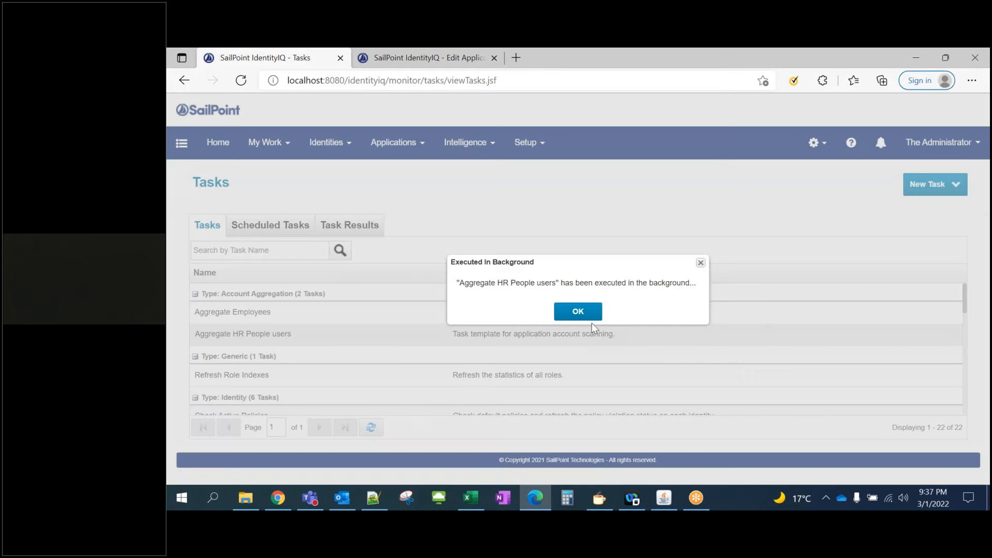
click(577, 311)
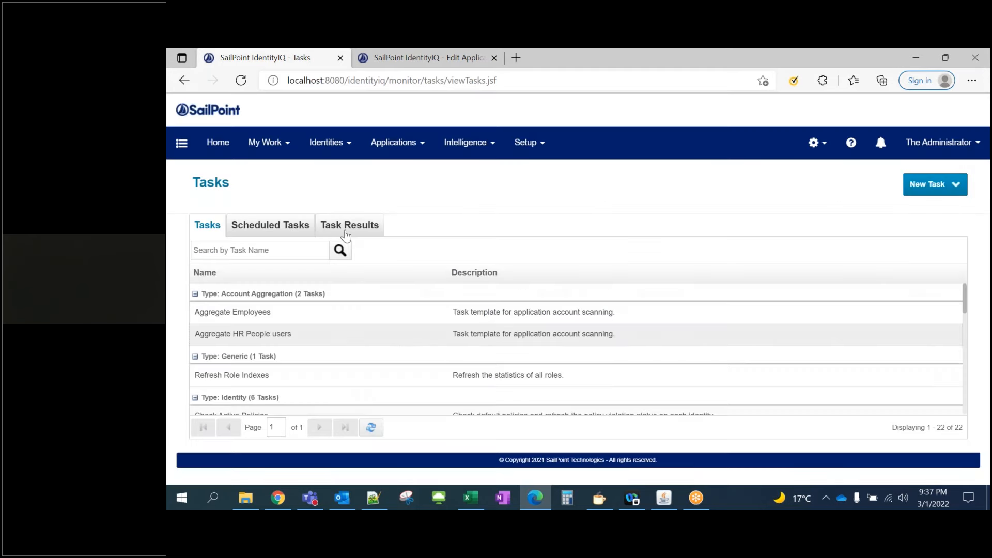
In Task Results, search 'agg' and open the Aggregate HR People users result
click(349, 225)
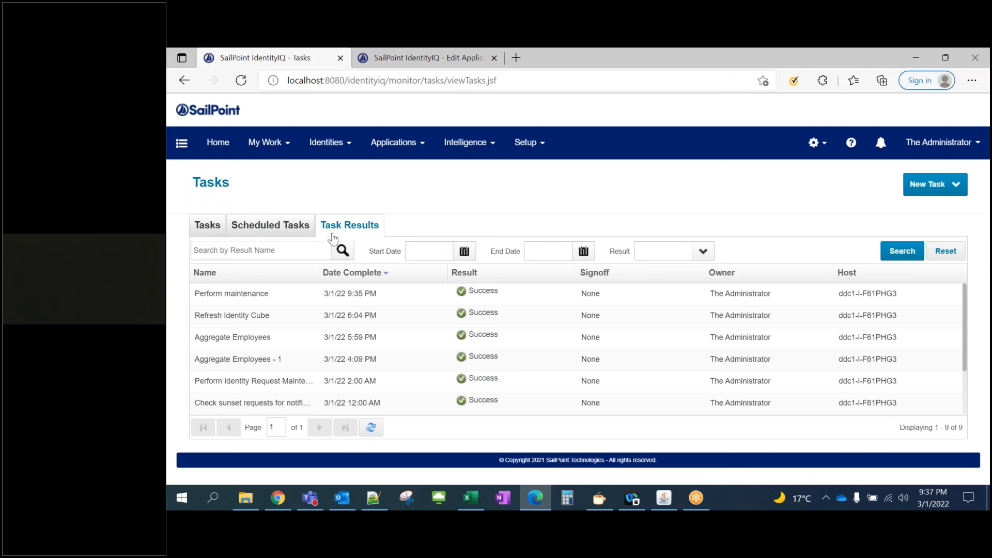
click(278, 248)
text(agg)
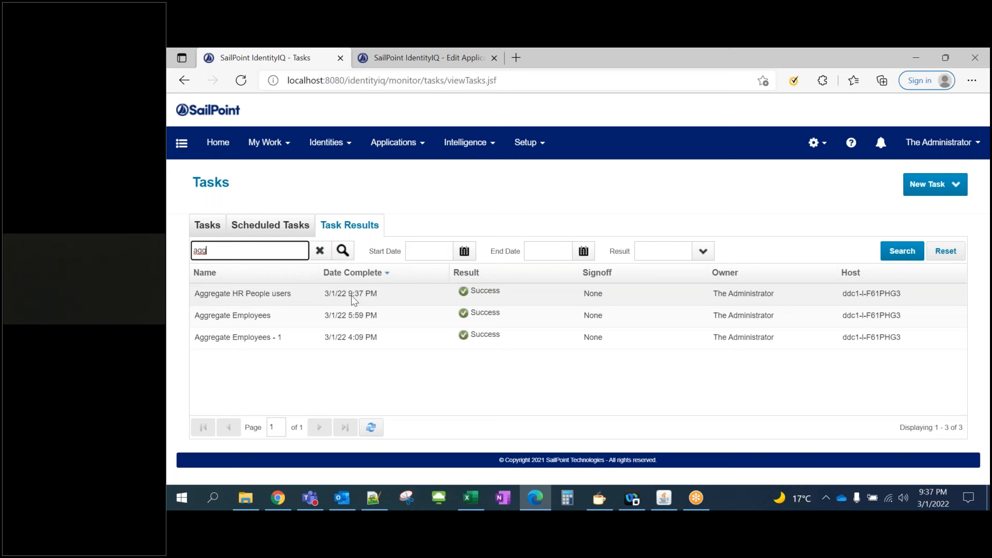
click(430, 290)
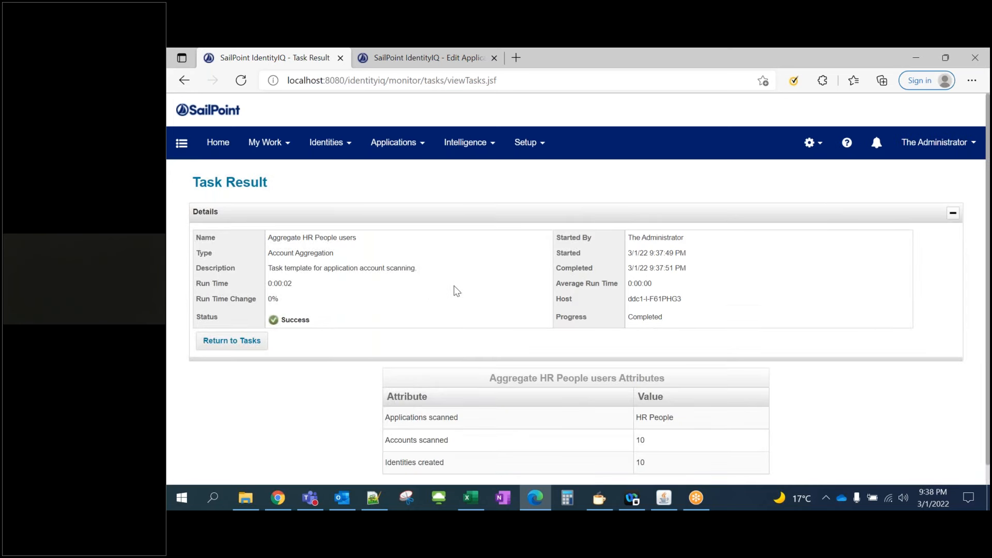
Check the result shows 10 accounts scanned and 10 identities created, then go to Identity Warehouse
scroll(457, 290, down, 1)
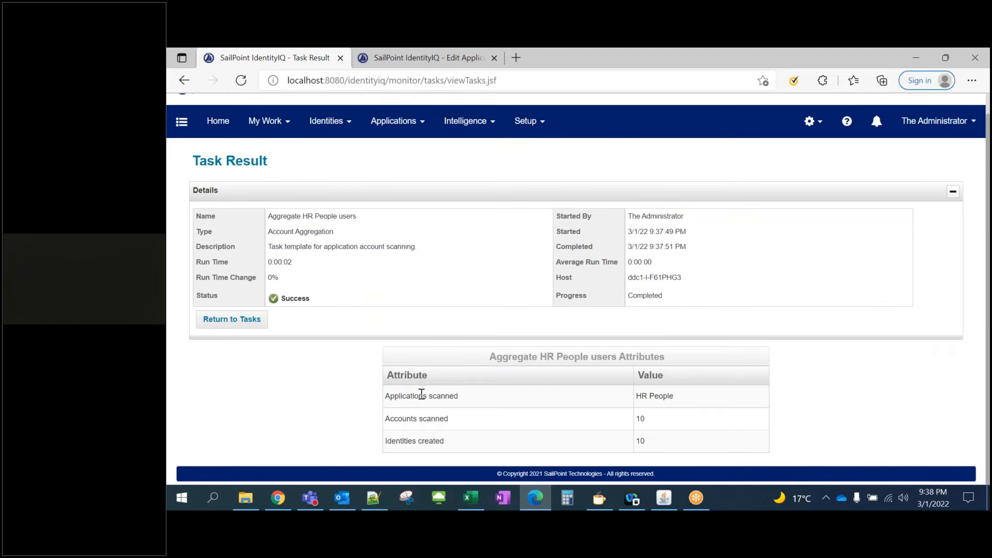
drag(402, 396, 664, 397)
drag(395, 418, 454, 428)
click(646, 422)
drag(392, 441, 449, 444)
drag(652, 442, 635, 441)
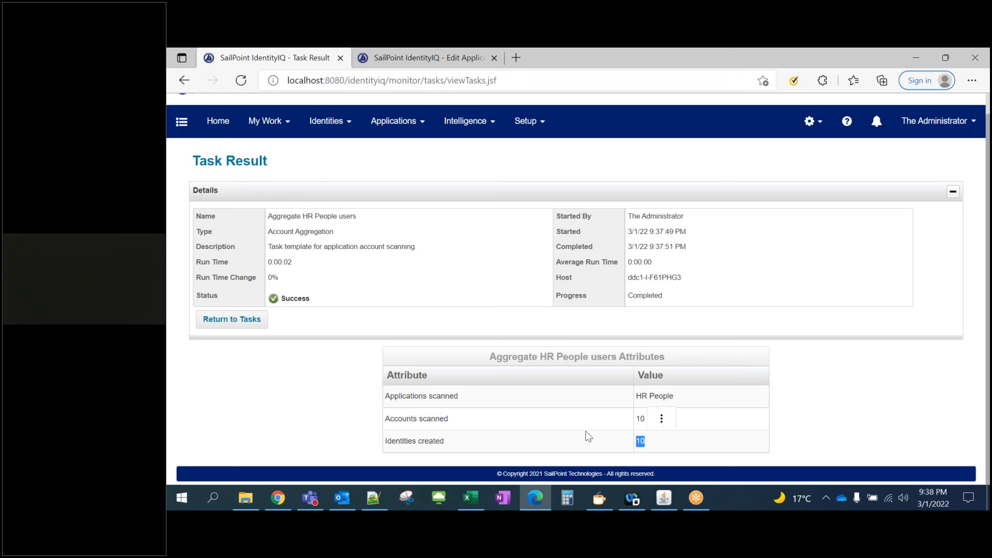
click(349, 124)
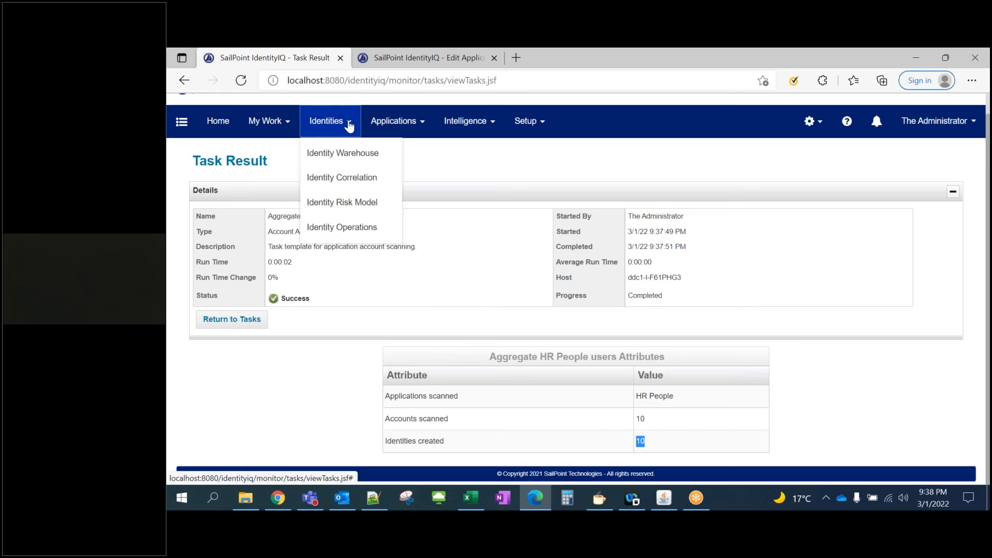
click(339, 153)
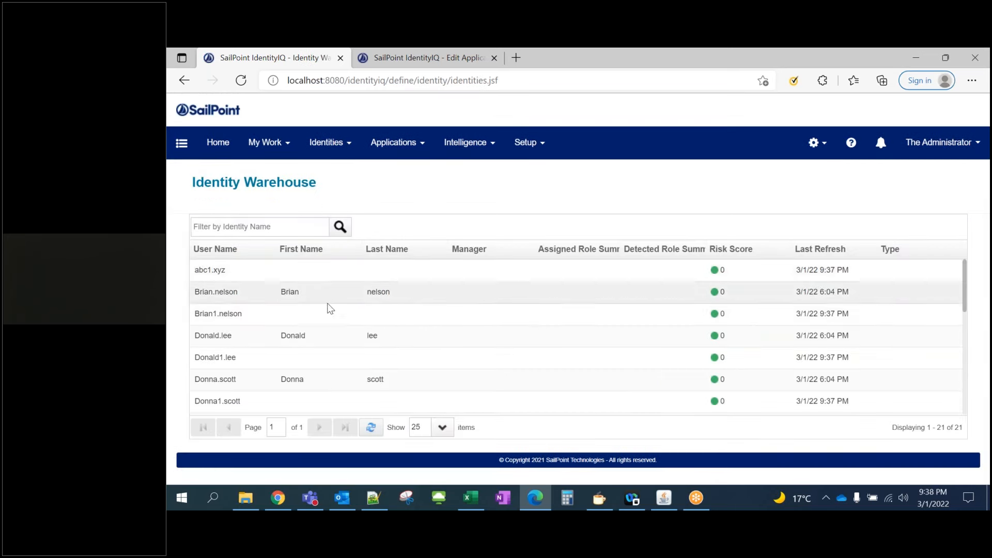
Note the total identity count and open the first listed identity's attribute page
drag(942, 427, 951, 427)
click(241, 266)
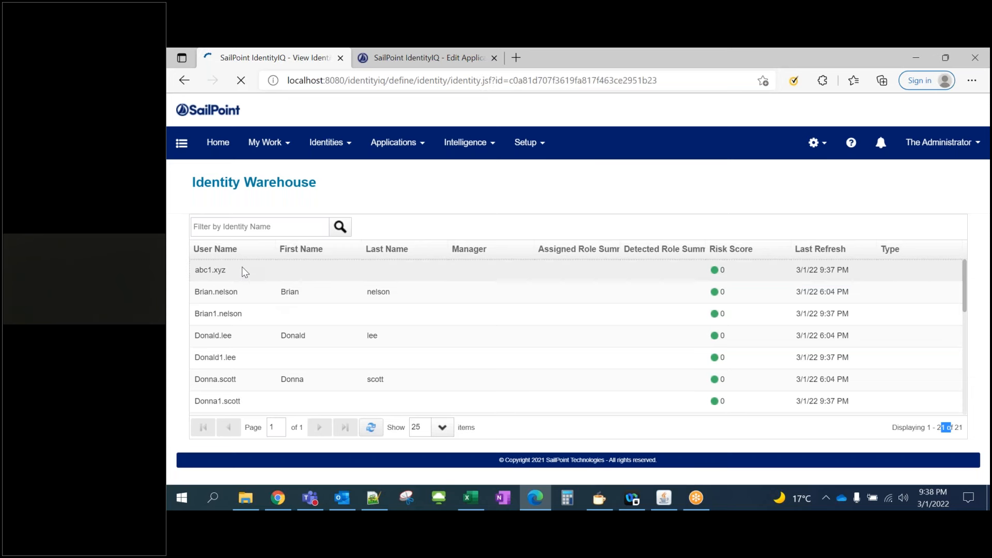
drag(313, 265, 281, 265)
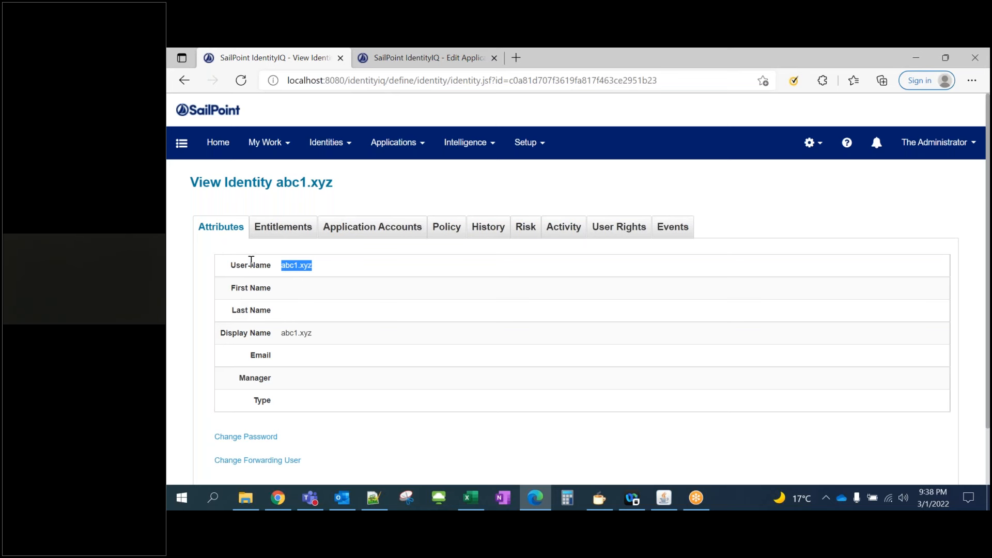
drag(284, 405, 275, 279)
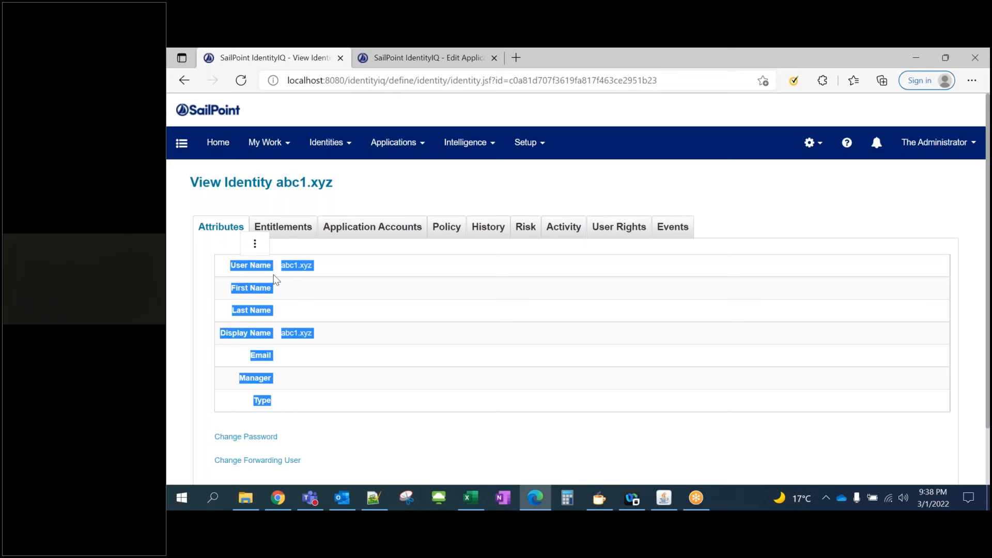
click(323, 301)
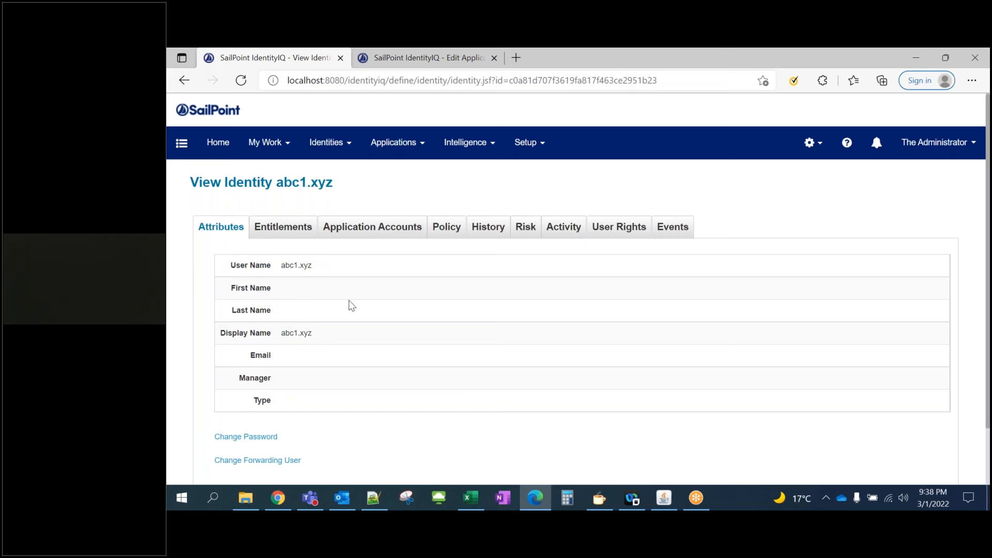
Compare against the source data files and confirm first name, last name and email are empty
click(245, 497)
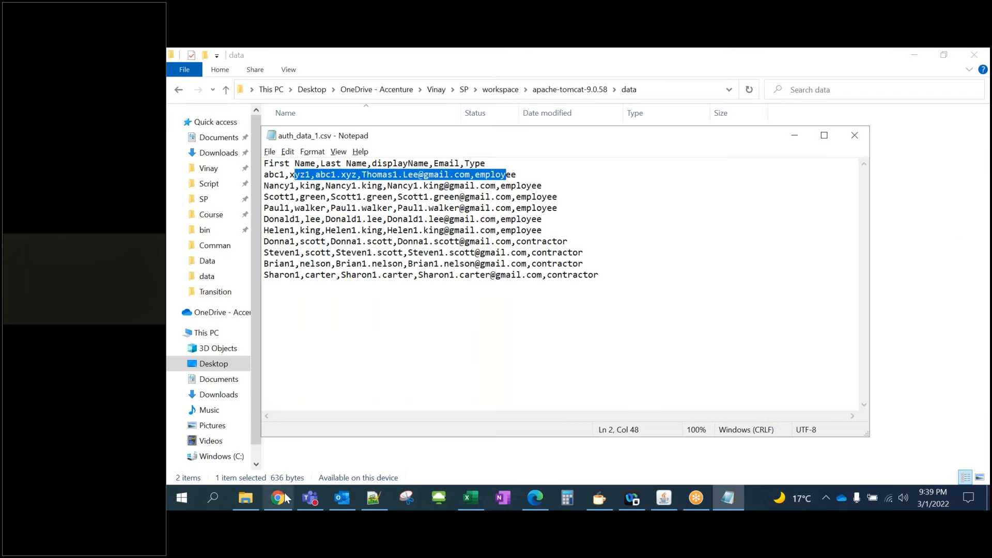
click(279, 498)
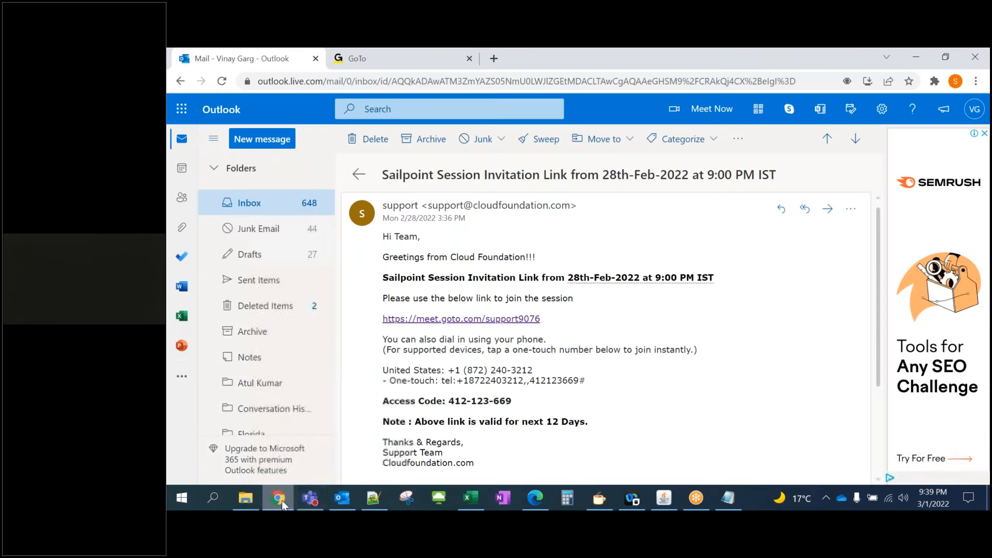
click(535, 497)
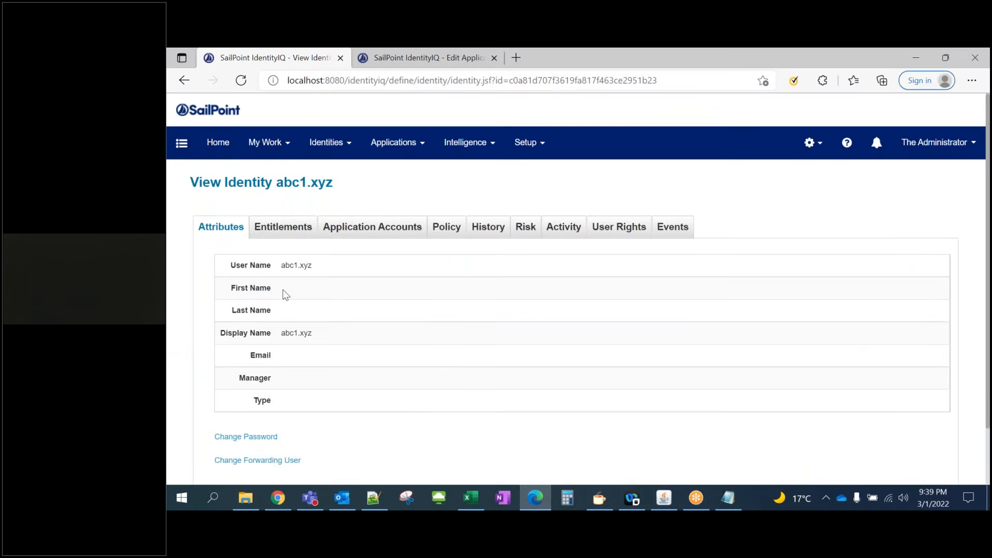
drag(237, 287, 271, 311)
drag(250, 355, 273, 357)
click(255, 383)
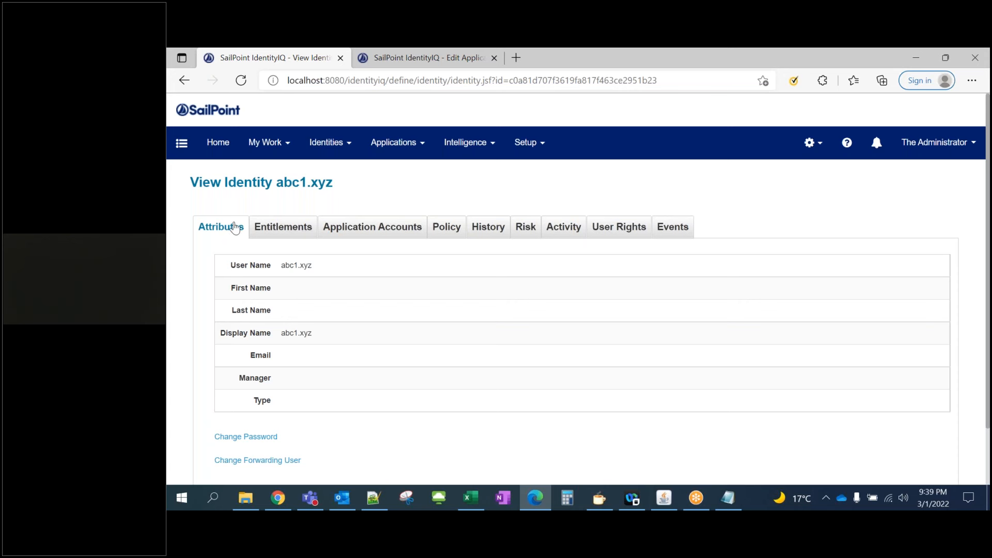
Show abc1.xyz's application accounts, listing one active HR People account refreshed Mar 1, 2022
drag(283, 183, 307, 182)
click(355, 226)
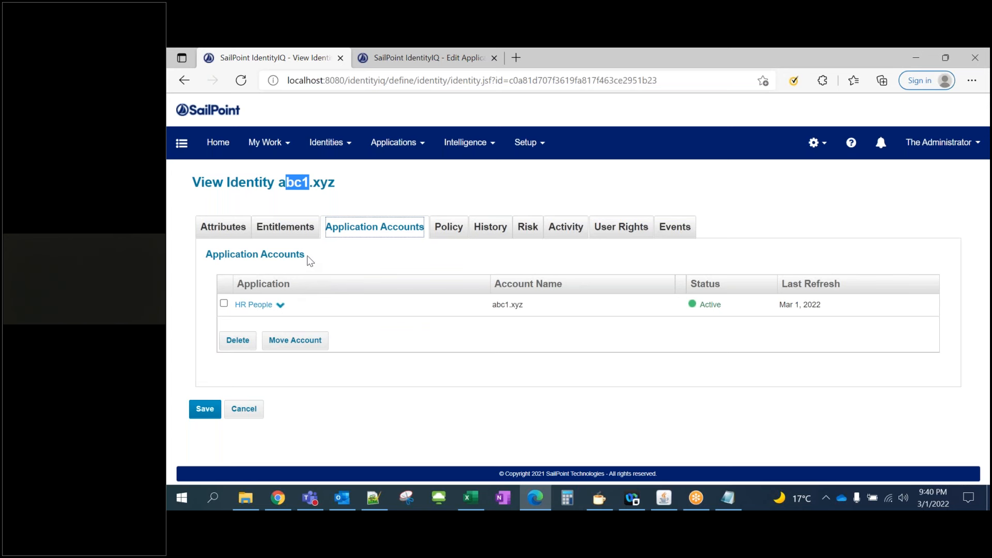
click(279, 305)
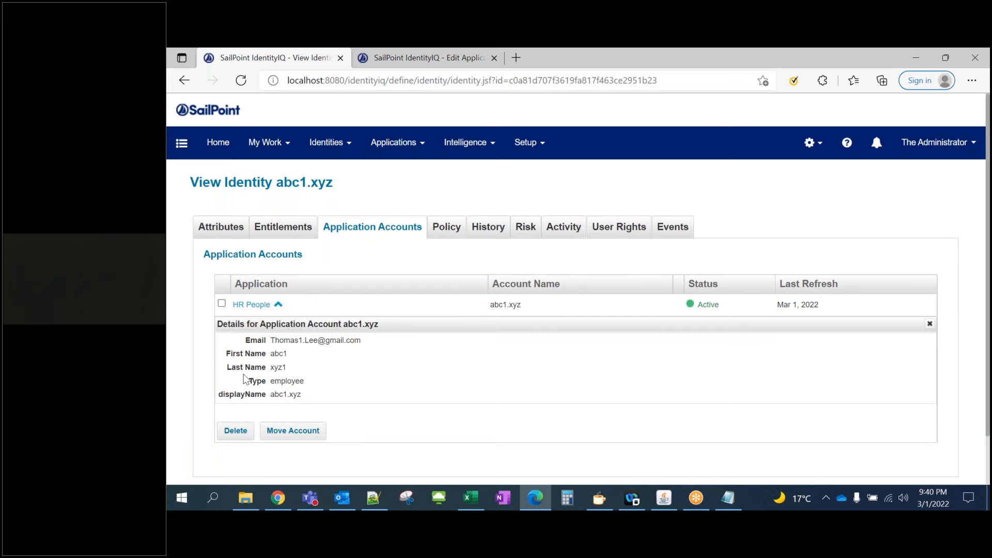
drag(315, 403, 242, 339)
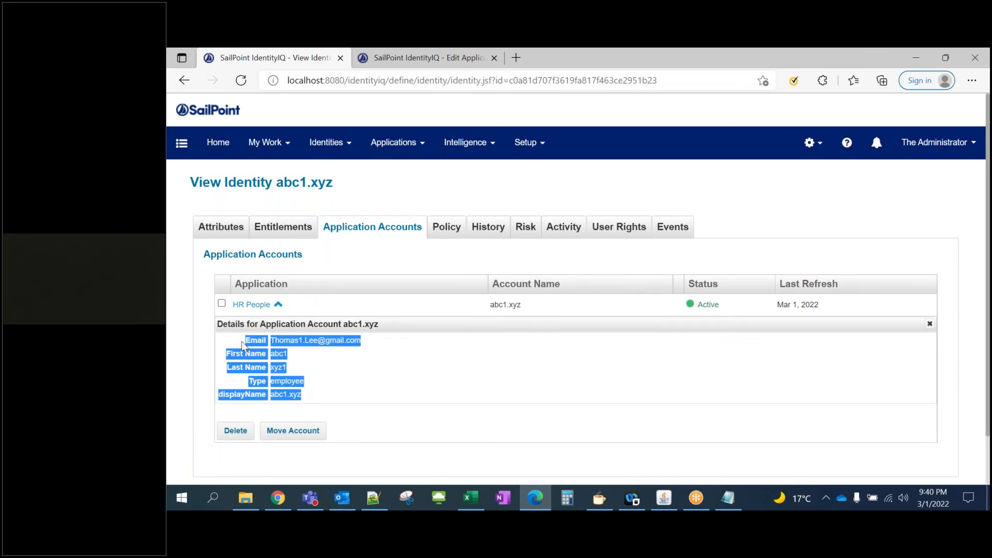
click(320, 391)
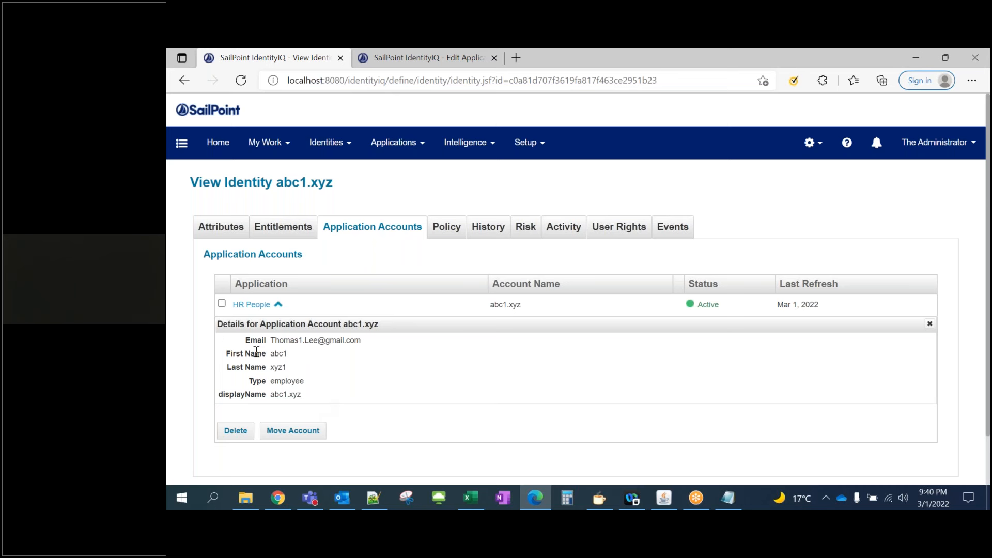
drag(243, 339, 314, 393)
click(315, 394)
click(229, 235)
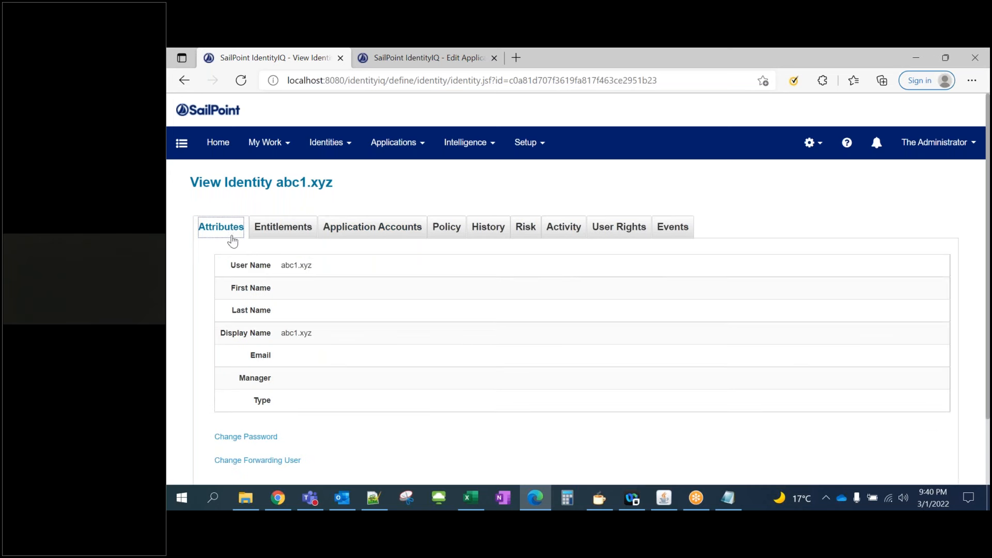
drag(231, 265, 256, 333)
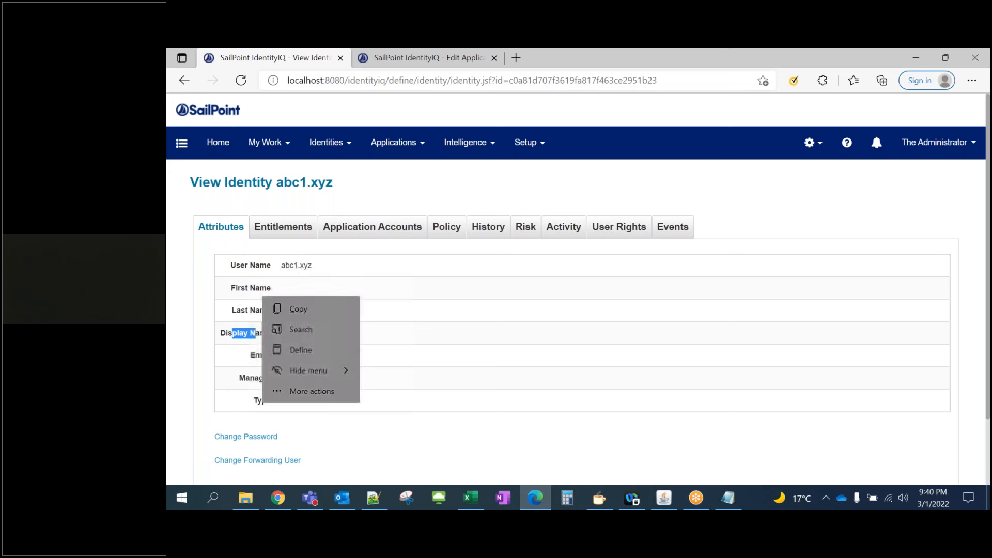
click(352, 228)
drag(315, 396, 231, 345)
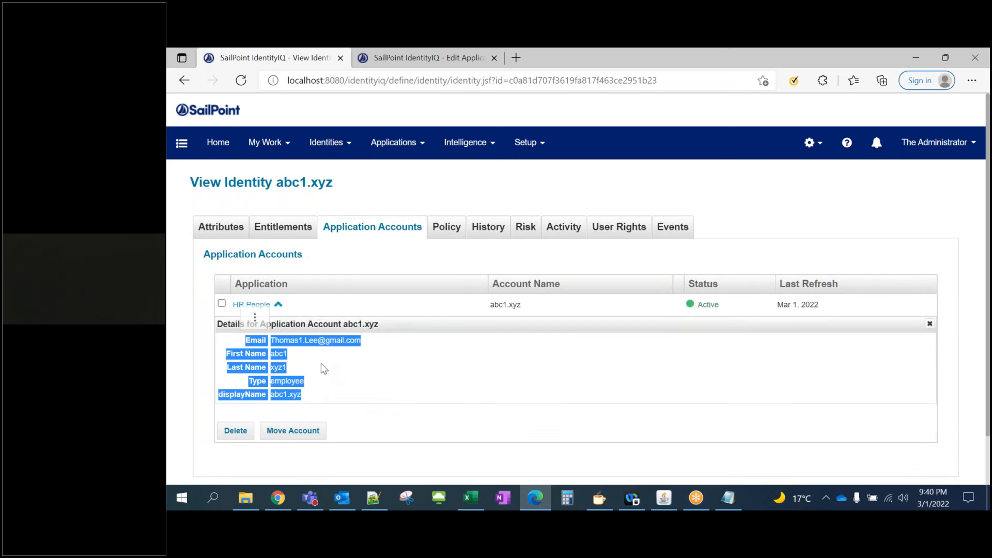
click(279, 305)
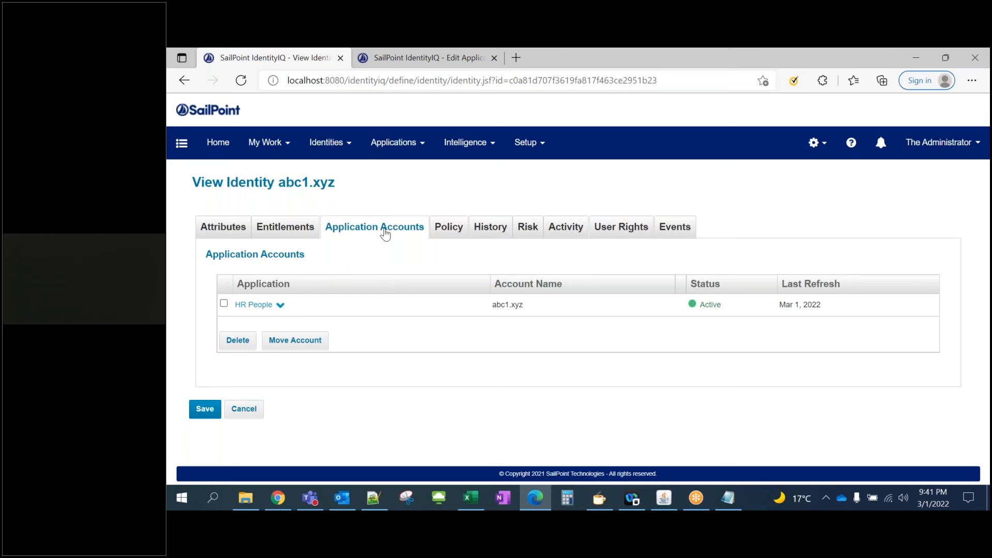
Compare abc1.xyz's attribute list, User Name to Manager, with the expanded HR People account details
click(228, 232)
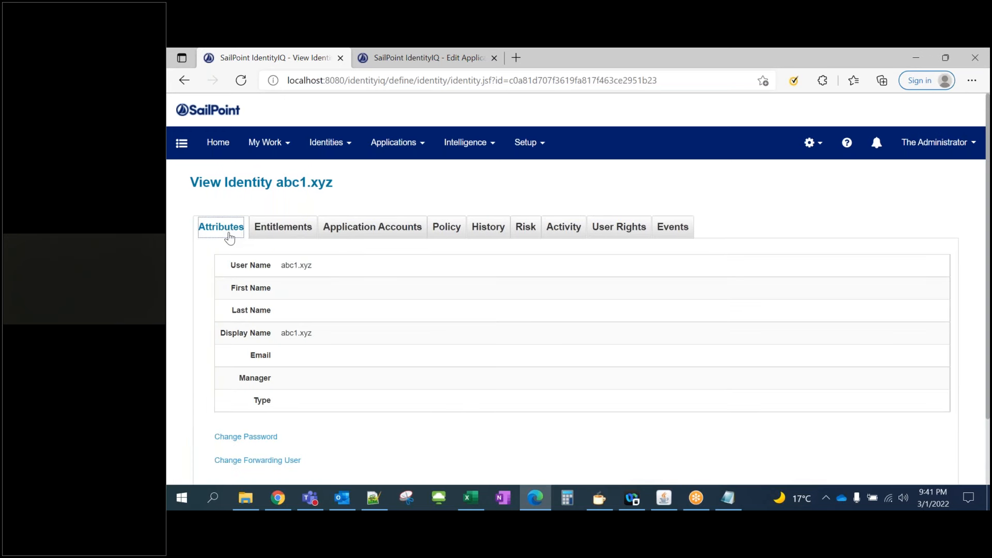
drag(233, 262, 286, 382)
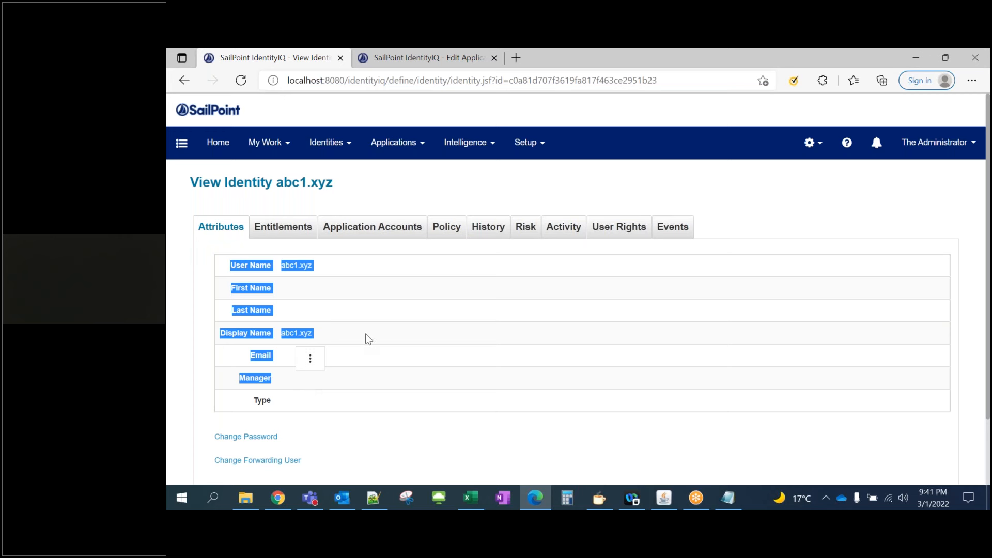
click(374, 232)
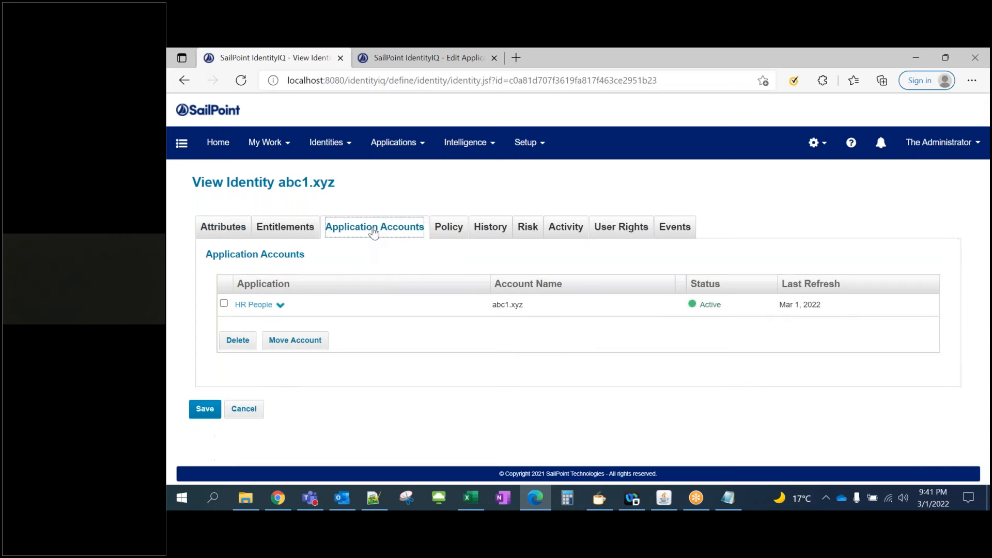
click(280, 307)
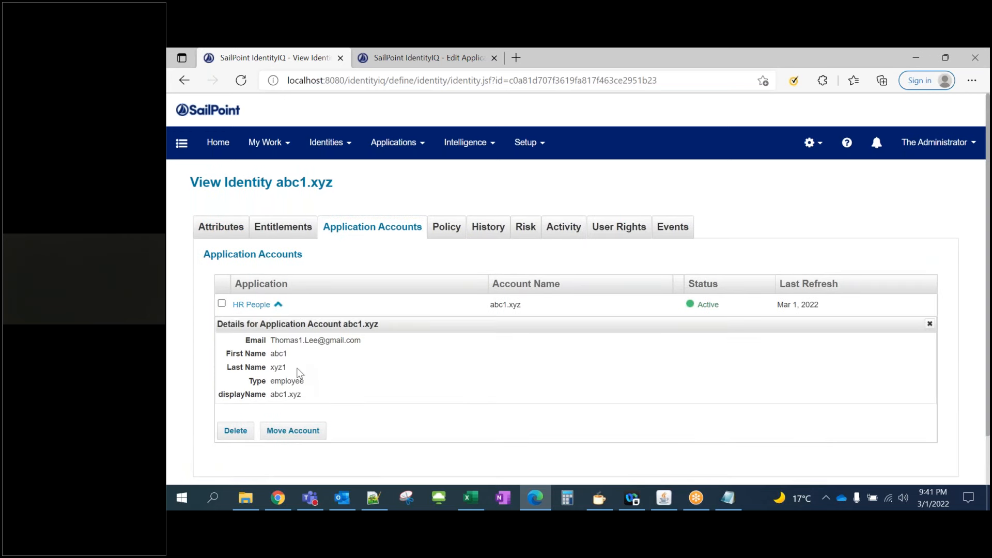
drag(308, 395, 244, 346)
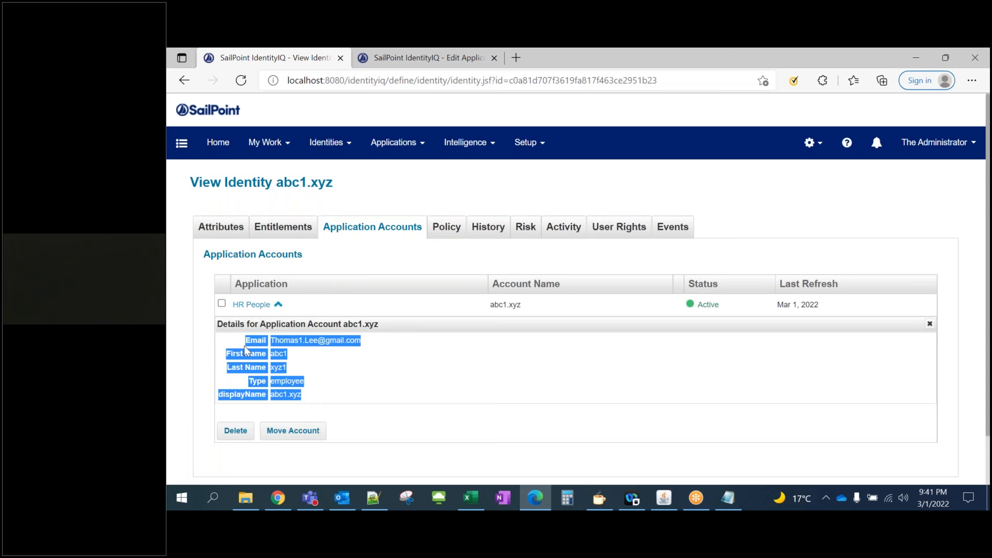
click(330, 369)
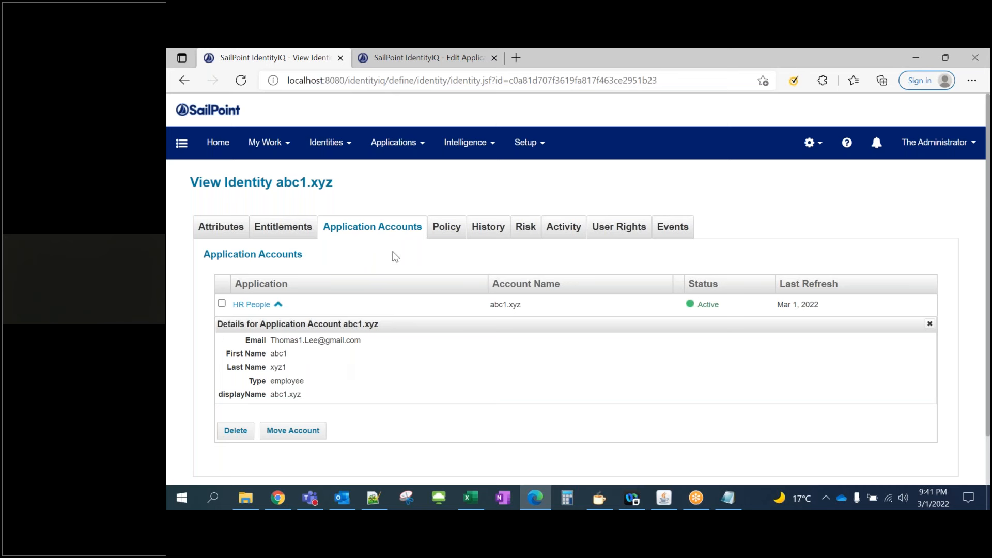
click(236, 230)
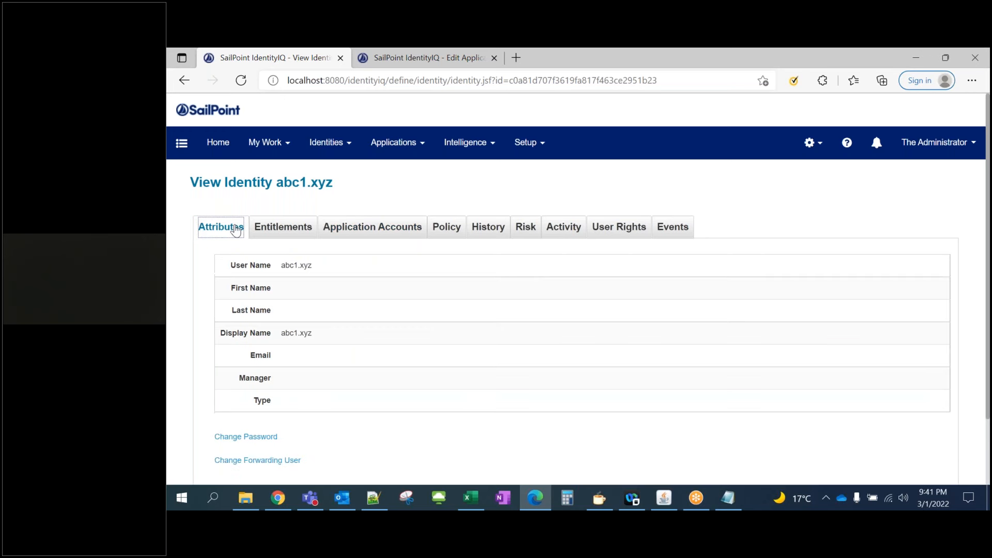
click(366, 233)
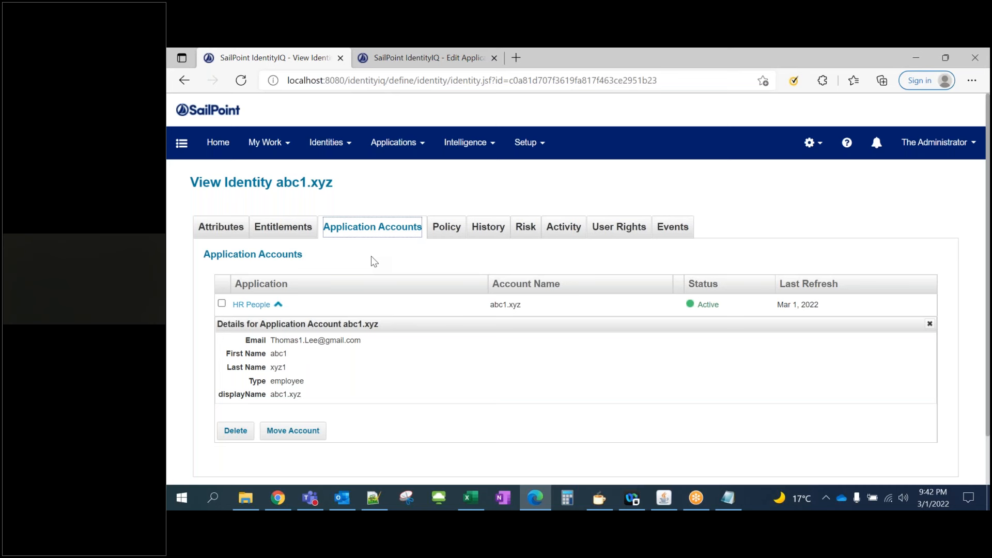
Point out the HR People account's Email, First Name, Last Name, Type 'employee' and displayName values
click(371, 256)
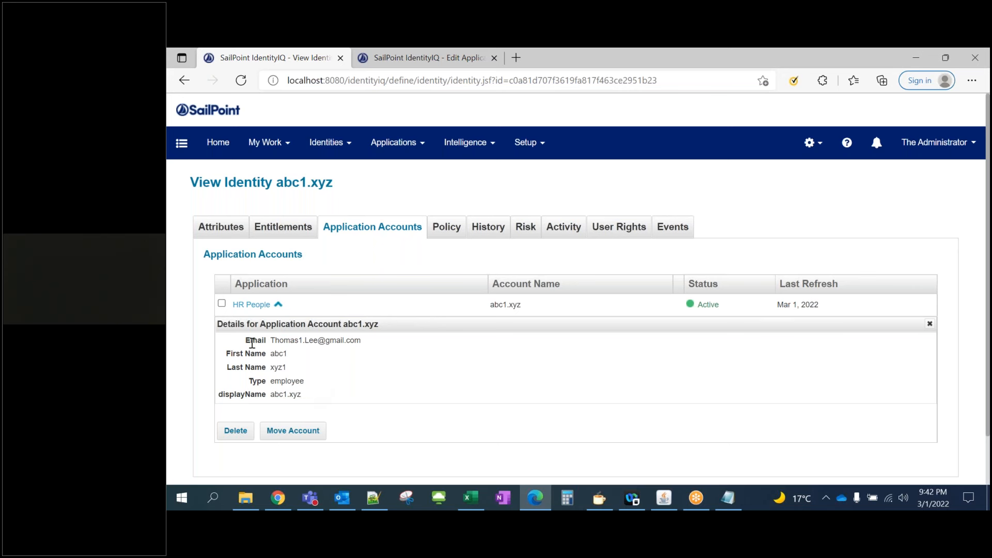
drag(247, 340, 288, 368)
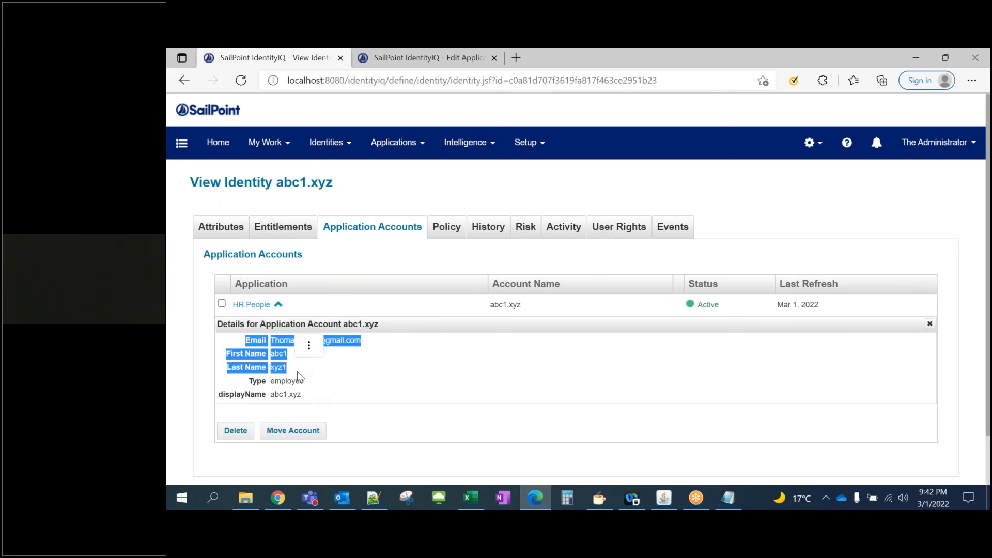
click(334, 389)
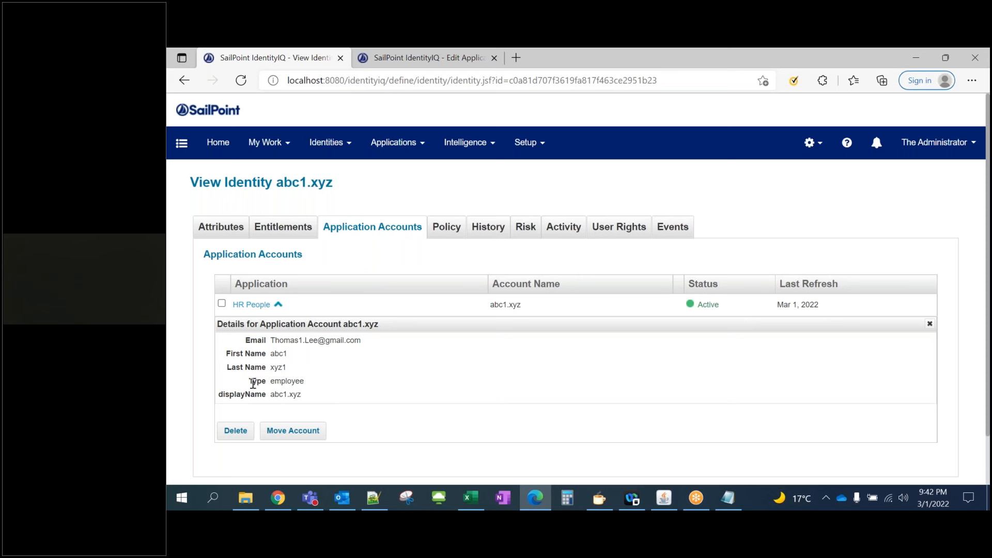
drag(252, 381, 306, 384)
drag(225, 394, 303, 399)
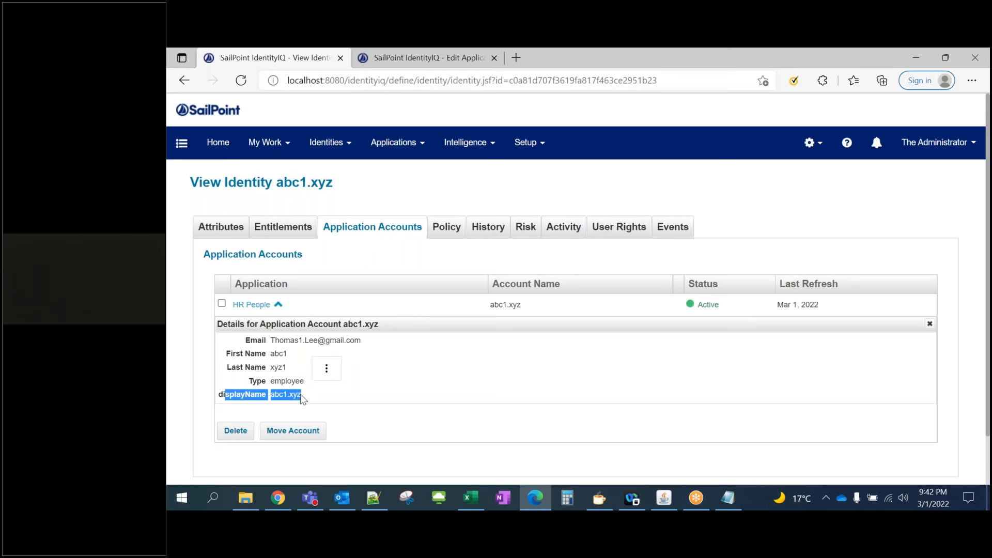
click(245, 344)
drag(245, 344, 299, 393)
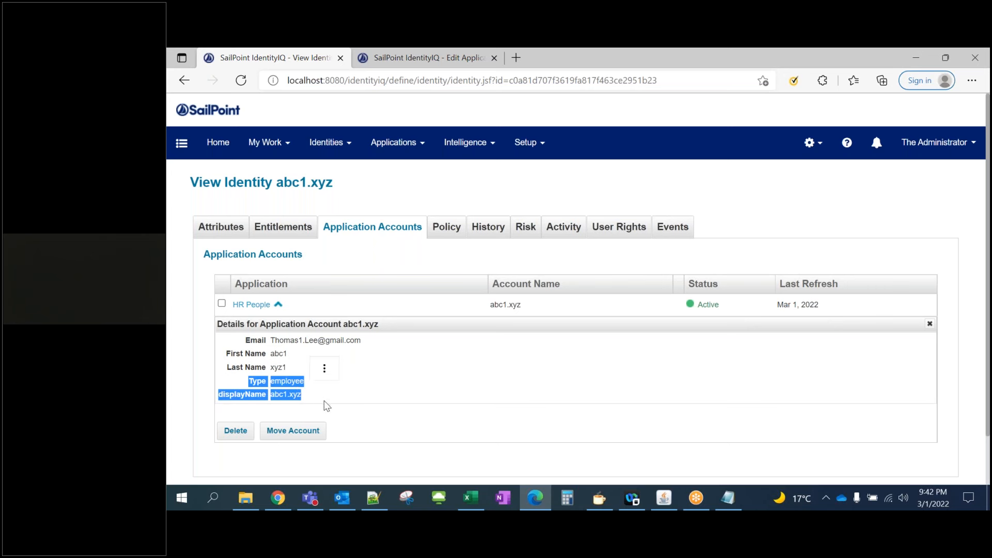
click(326, 406)
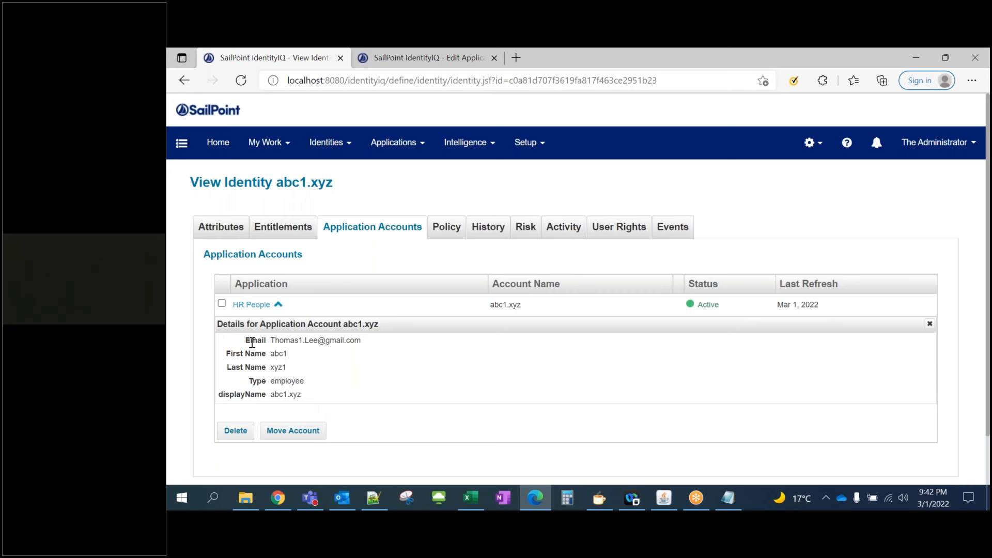
Compare the identity's attribute rows with the HR account's Email through Last Name details
click(219, 228)
drag(235, 266, 255, 361)
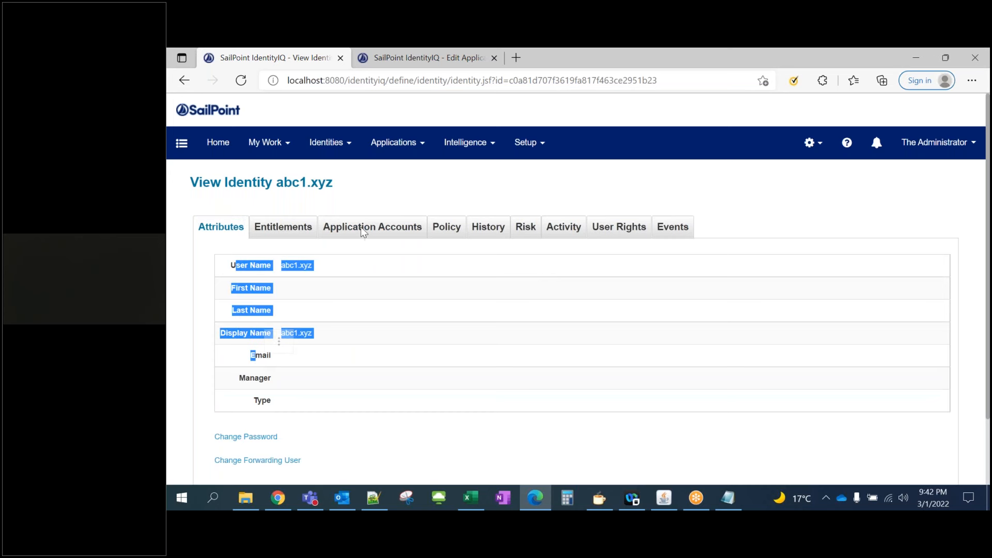
click(372, 230)
drag(247, 340, 298, 394)
click(247, 382)
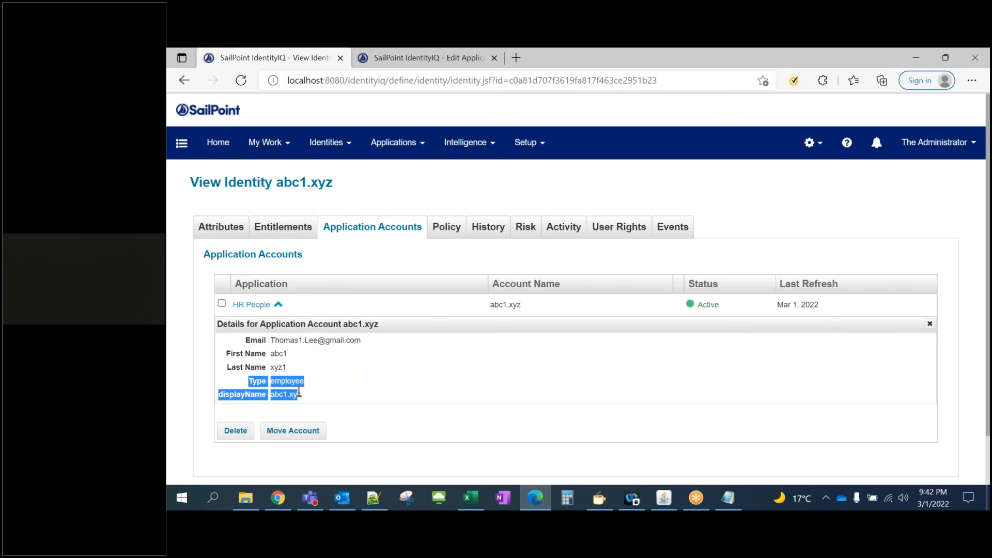
click(354, 268)
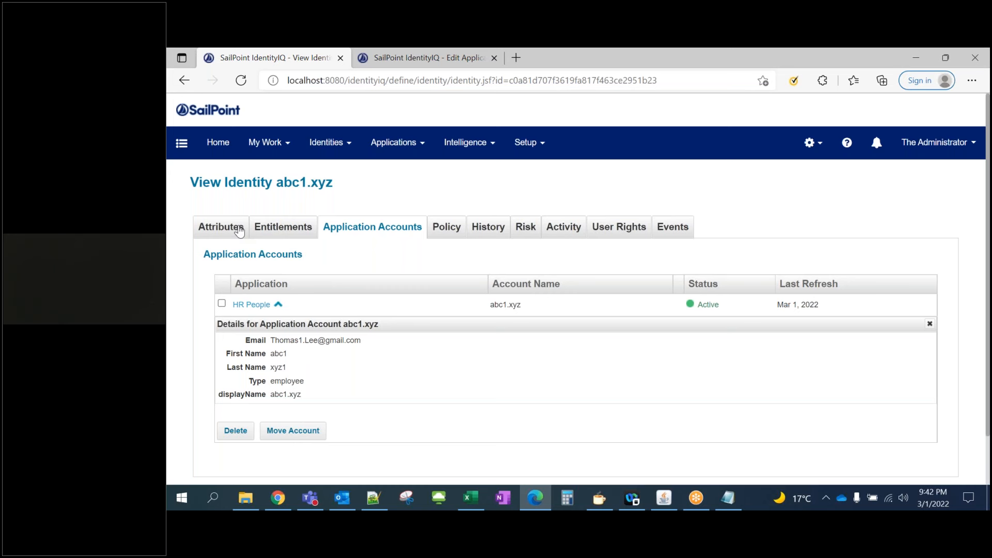
Recheck the blank Last Name and Email attributes, then bring up the system administration gear menu
click(227, 234)
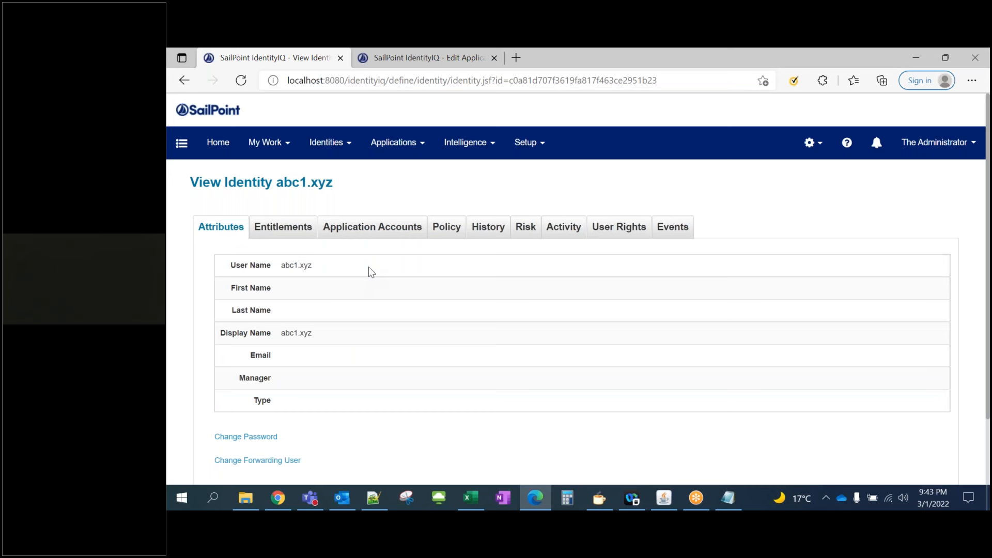
click(382, 229)
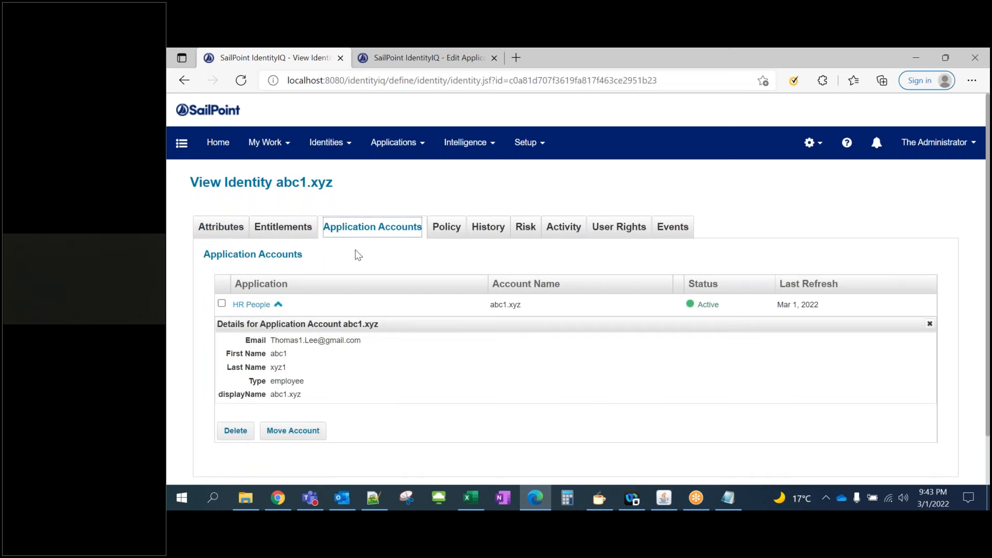
click(278, 305)
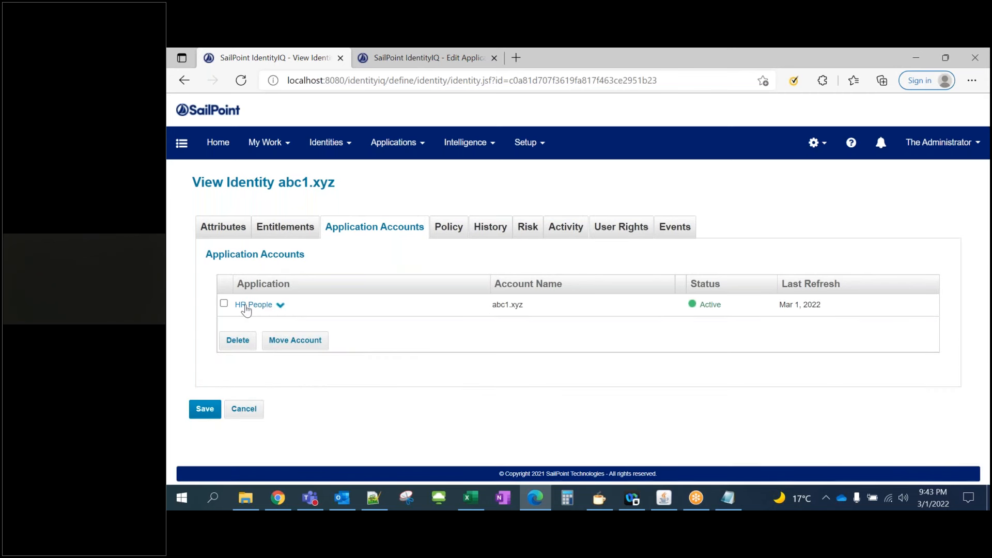
click(279, 306)
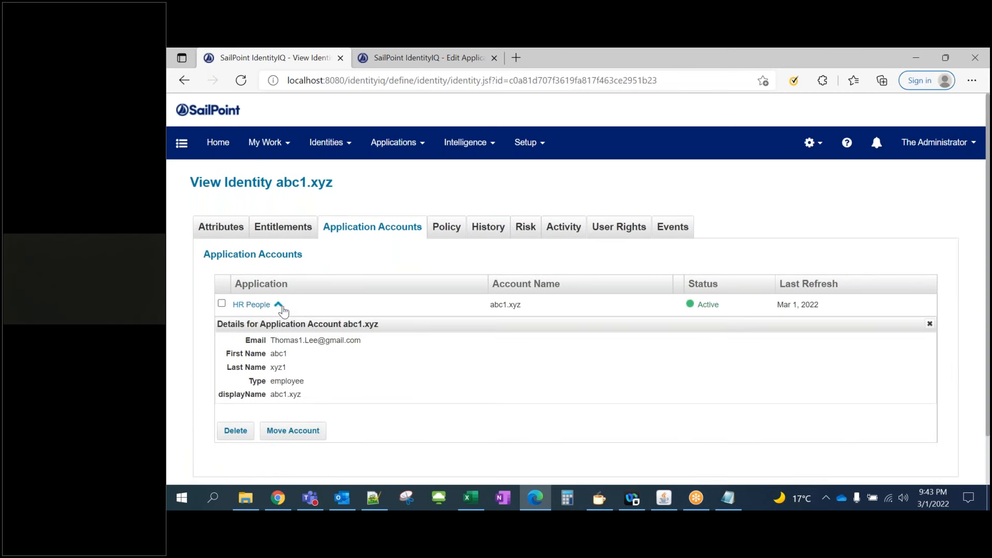
click(234, 232)
drag(249, 310, 260, 310)
double_click(259, 355)
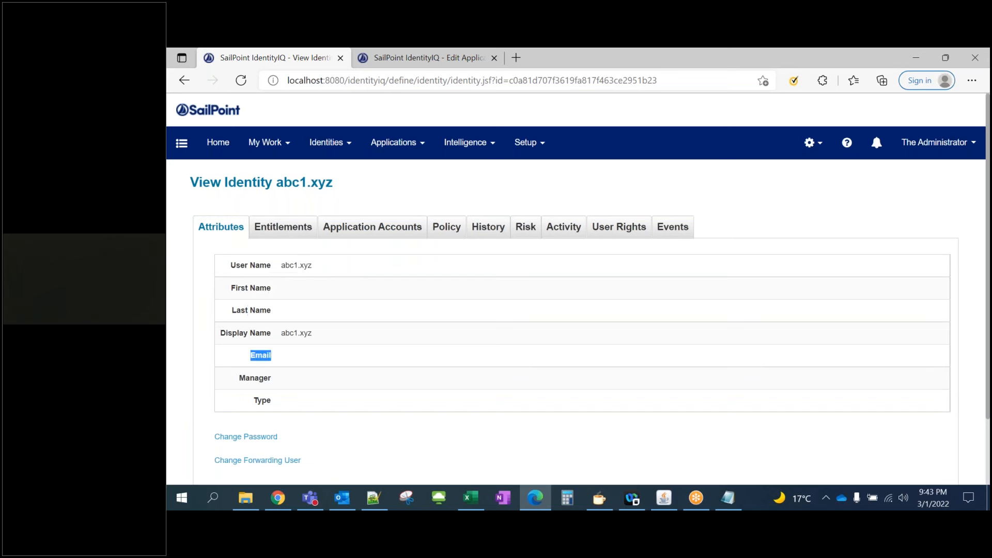
click(290, 368)
click(820, 149)
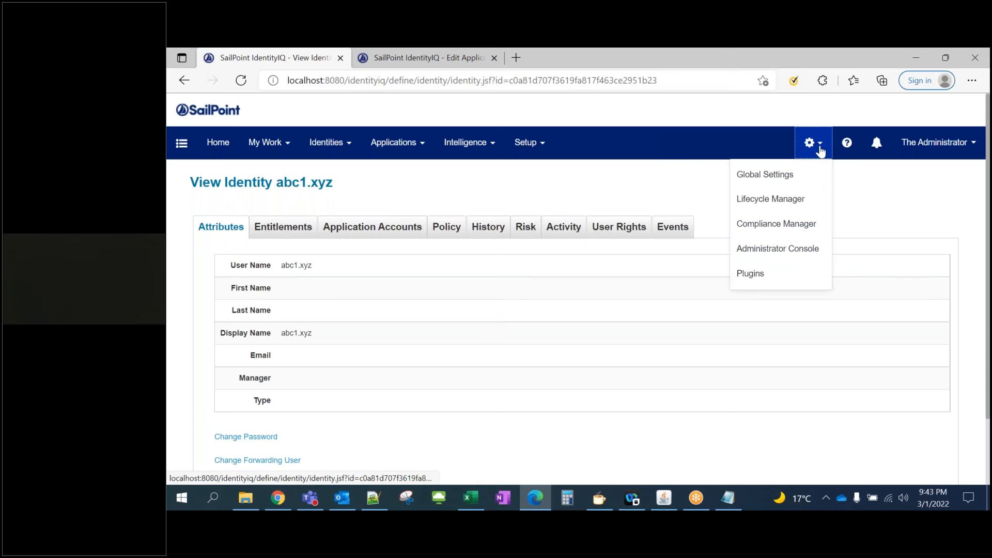
Go to Global Settings and view the Identity Mappings page
click(781, 177)
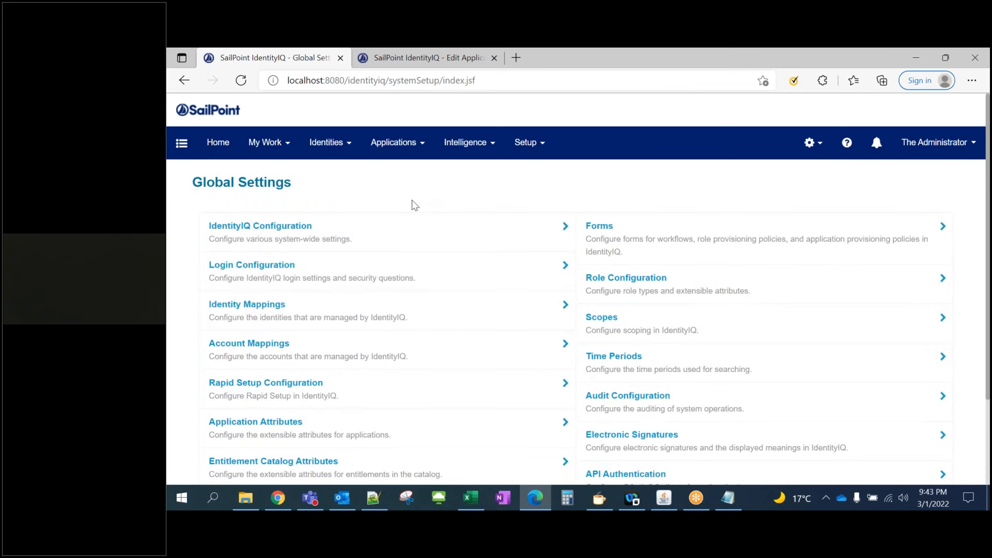
click(233, 316)
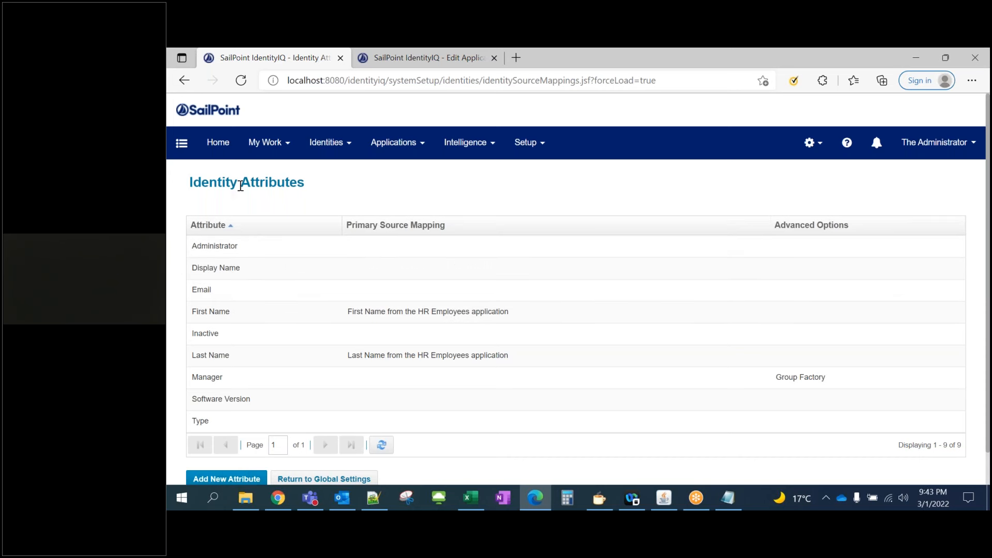
drag(217, 182, 300, 184)
Open the first identity in Identity Warehouse and confirm its name and email fields are empty
click(326, 143)
click(339, 174)
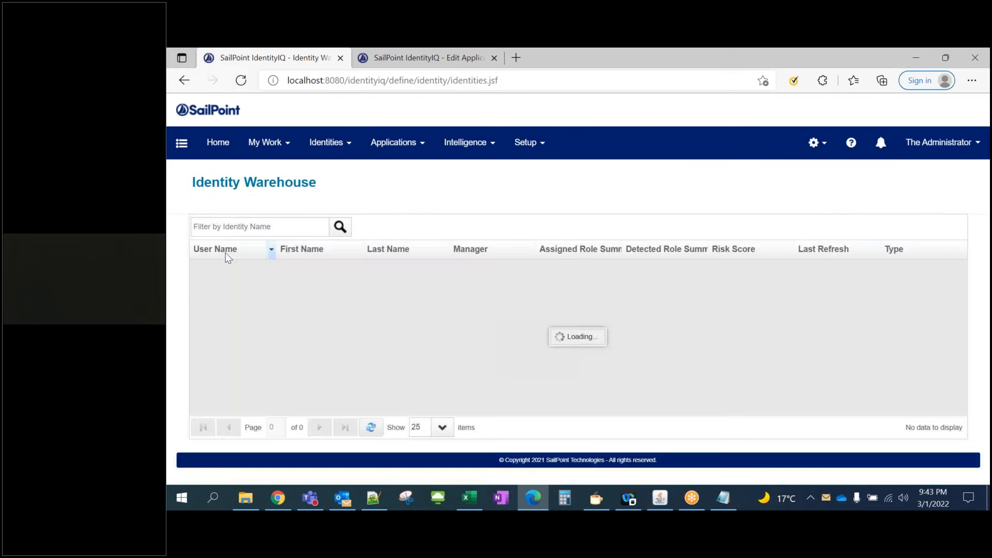
click(237, 273)
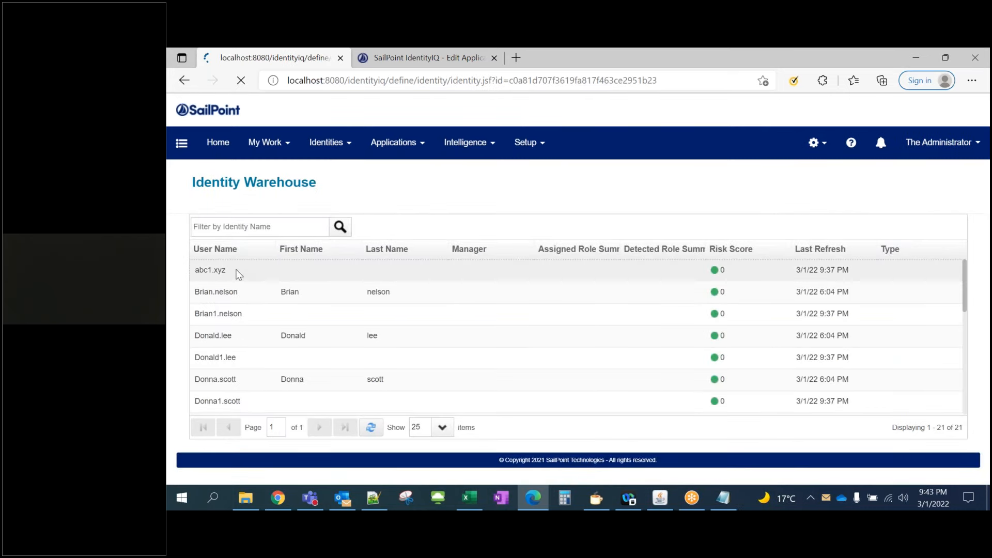
drag(226, 267, 308, 380)
click(308, 379)
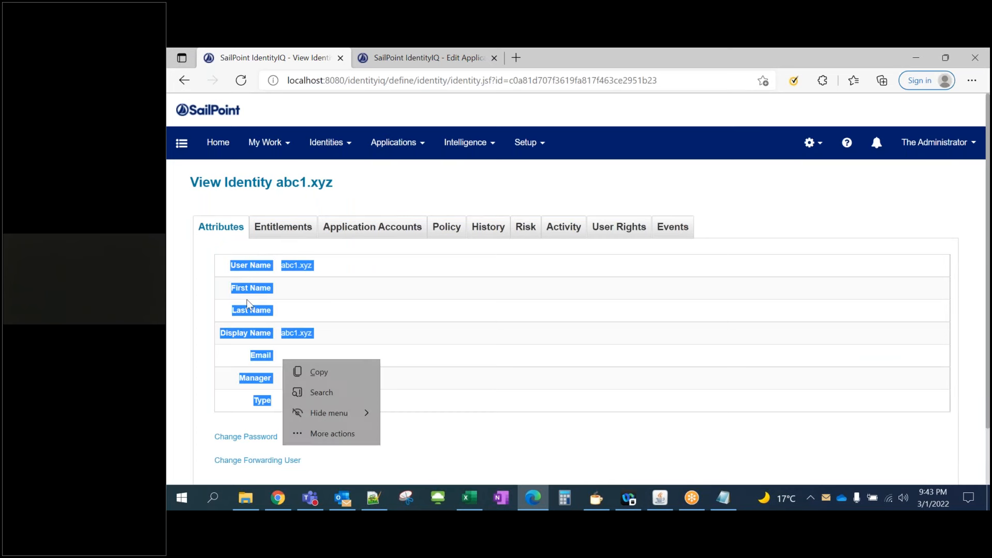
Open the First Name identity attribute from Global Settings > Identity Mappings for editing
click(830, 145)
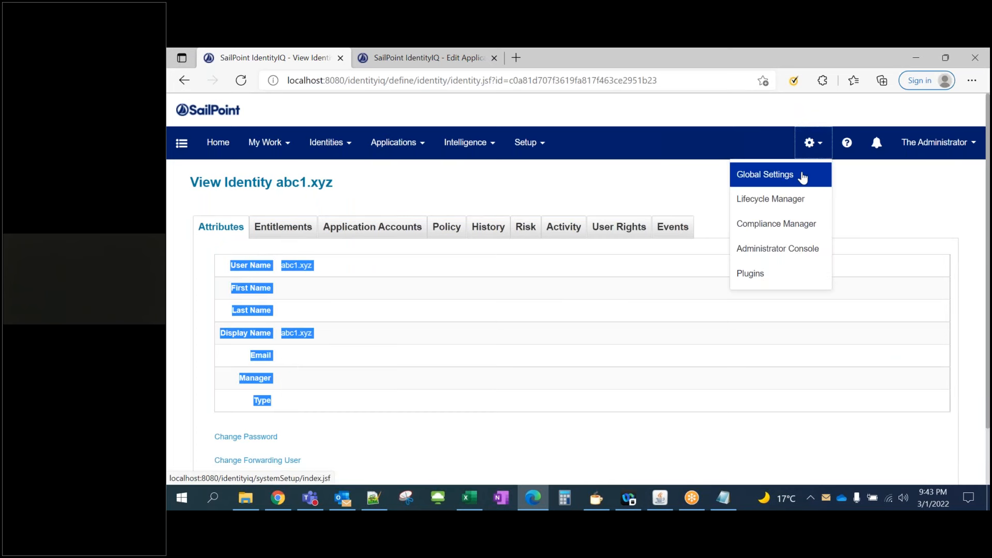
click(801, 177)
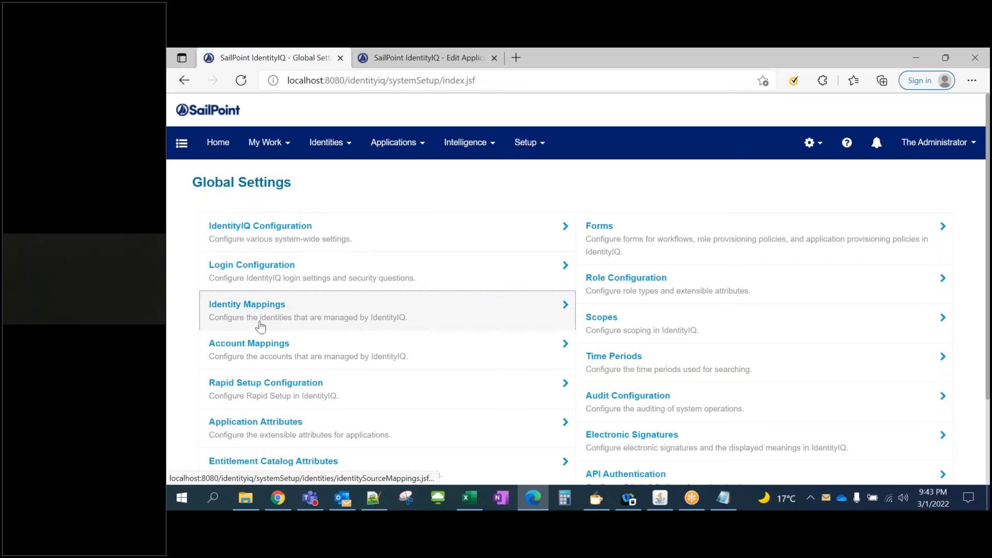
click(261, 321)
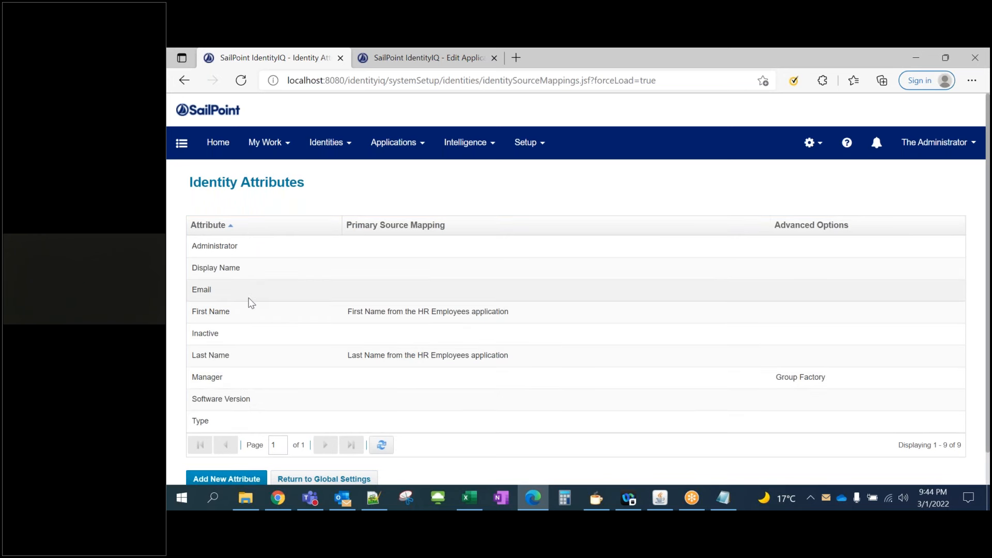
click(261, 312)
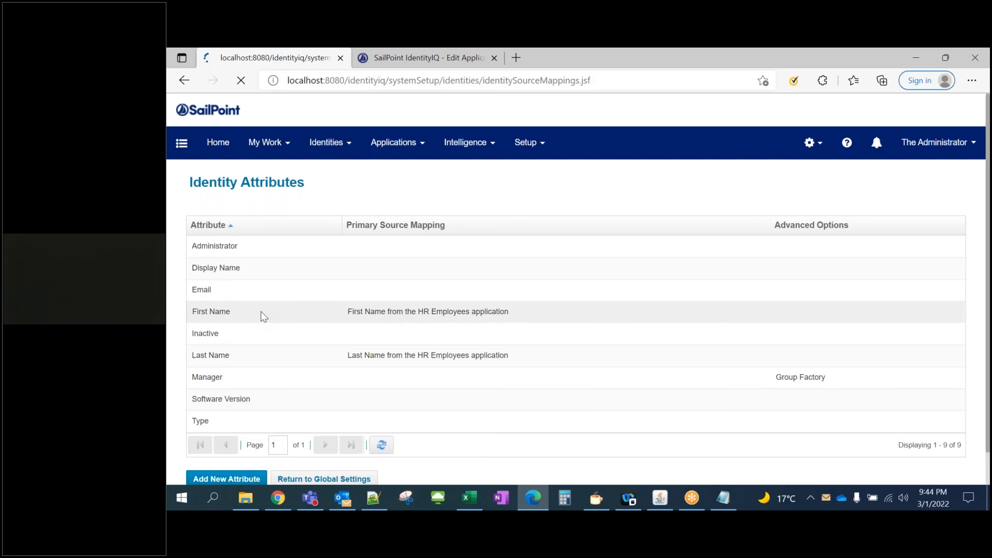
scroll(324, 314, down, 2)
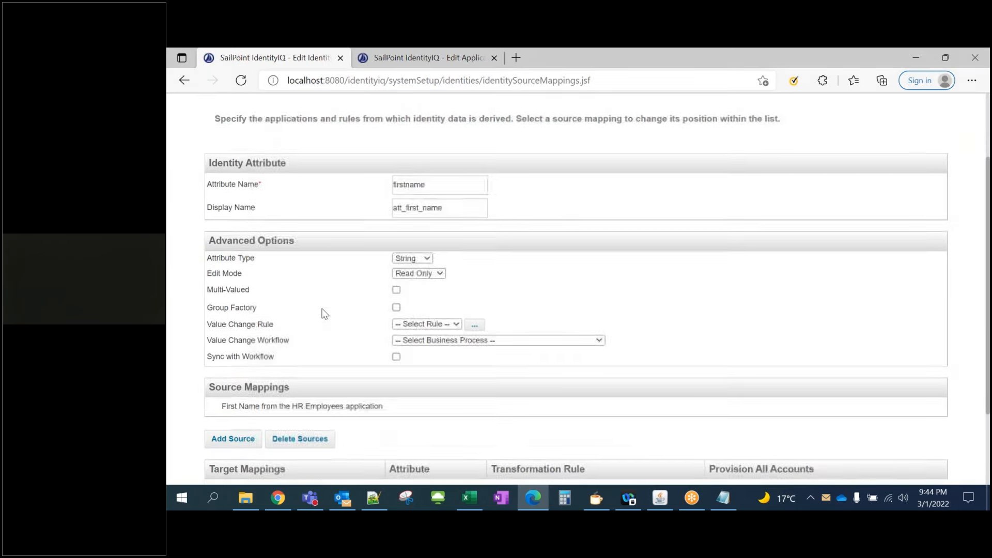
Add HR People's First Name as a source for the firstname attribute and save
scroll(343, 303, down, 1)
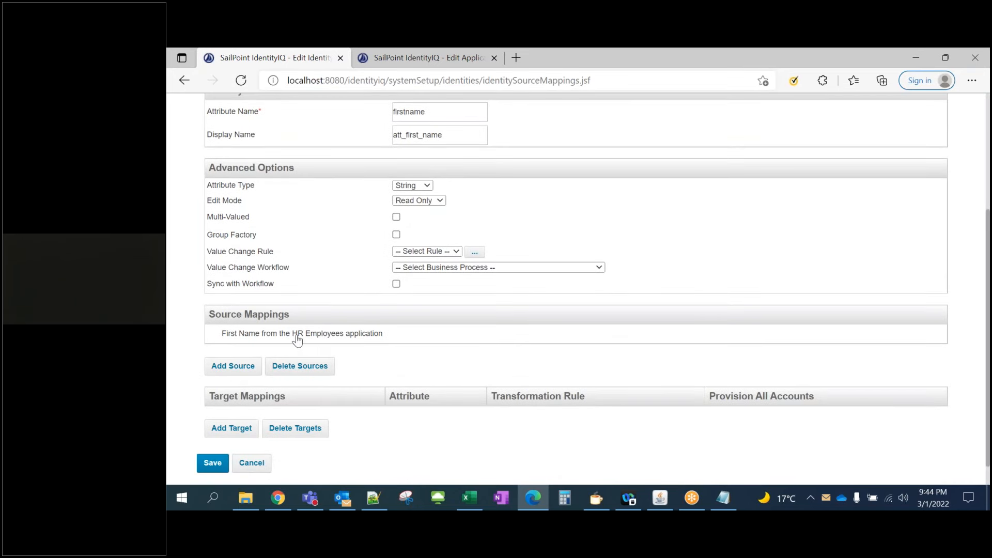
click(232, 367)
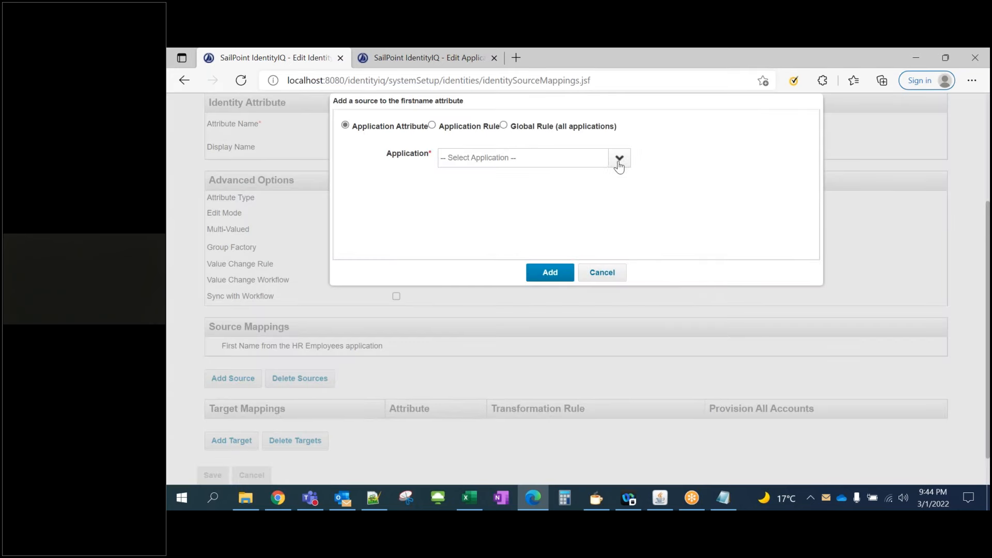
click(620, 160)
click(491, 202)
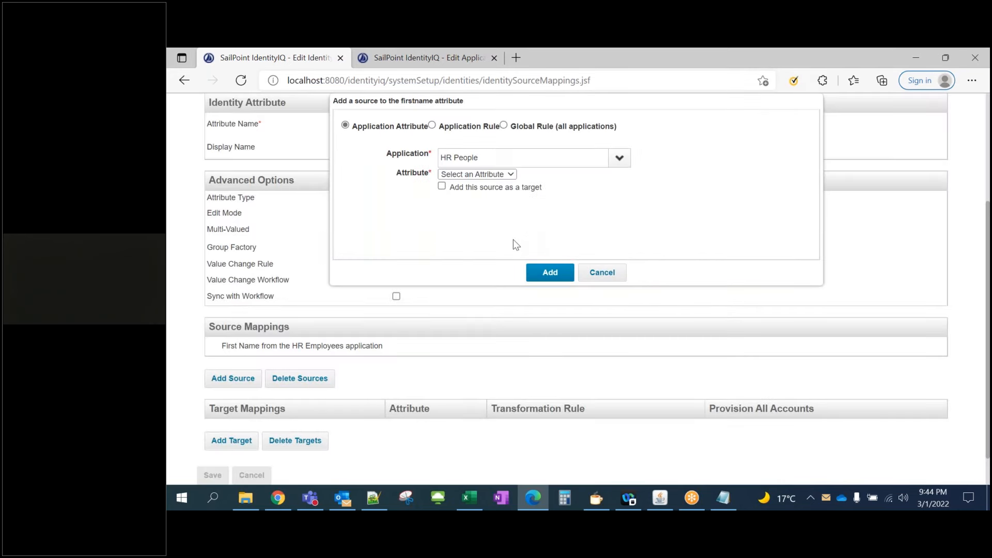
click(476, 174)
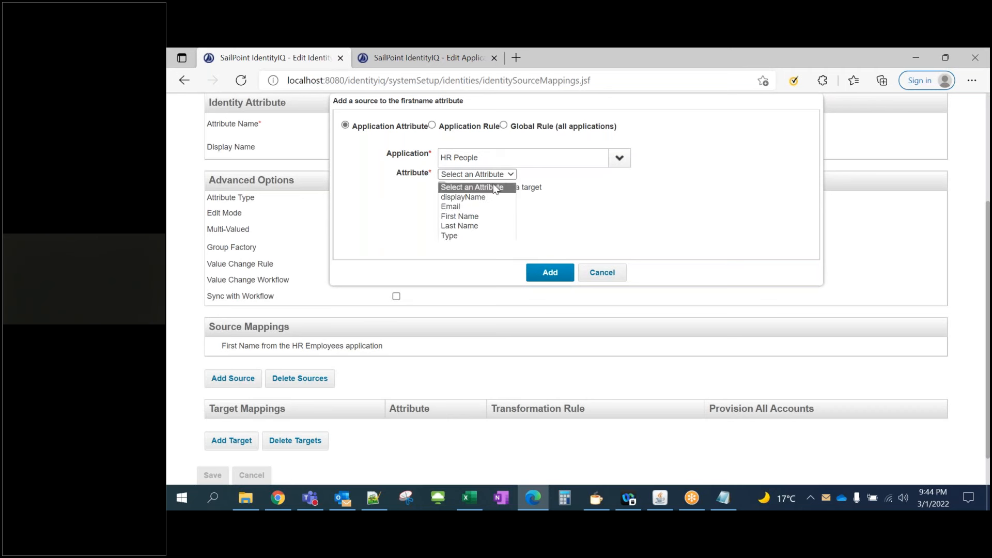
click(467, 216)
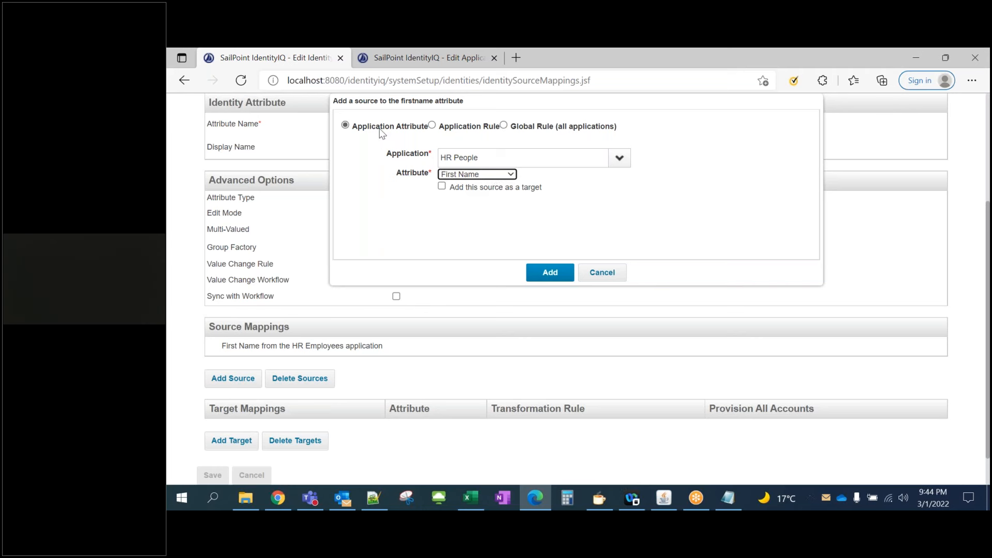
click(543, 275)
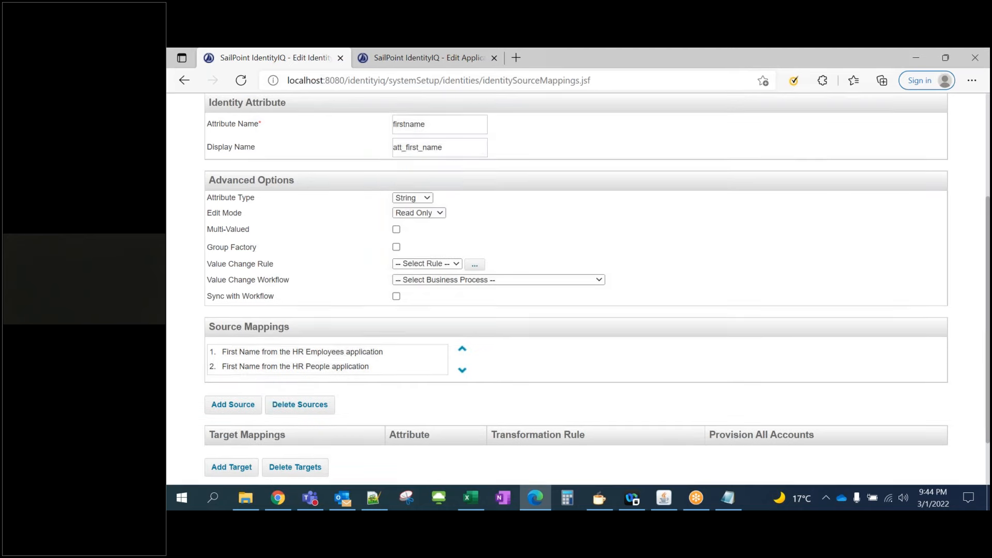
scroll(251, 380, down, 3)
click(211, 491)
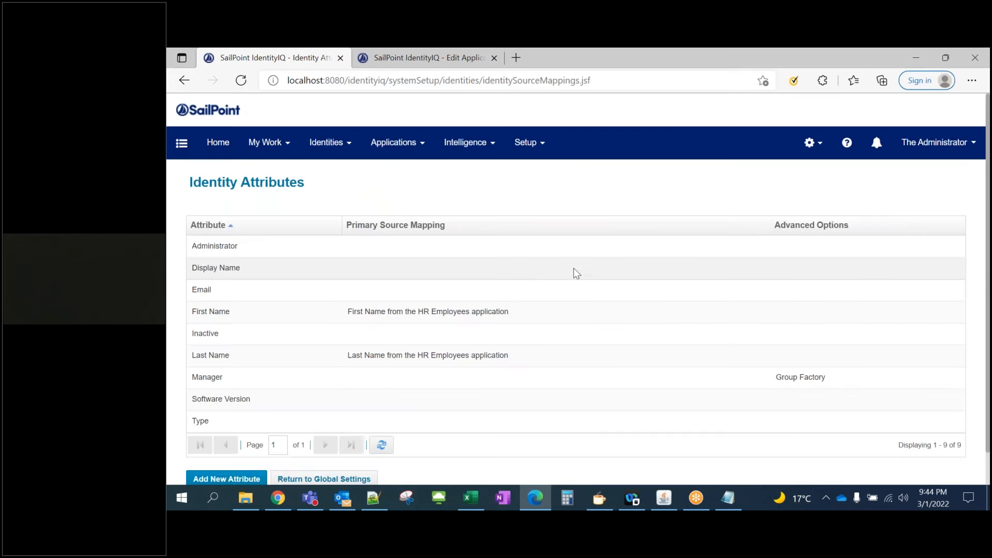
Open the Last Name identity attribute from Global Settings > Identity Mappings
click(811, 147)
click(789, 185)
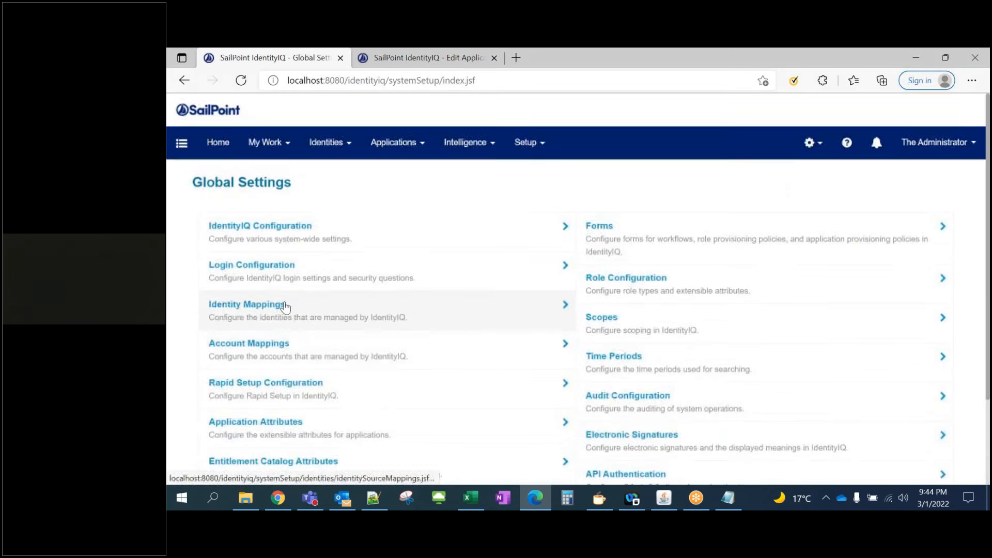
click(284, 309)
click(222, 355)
scroll(361, 324, down, 4)
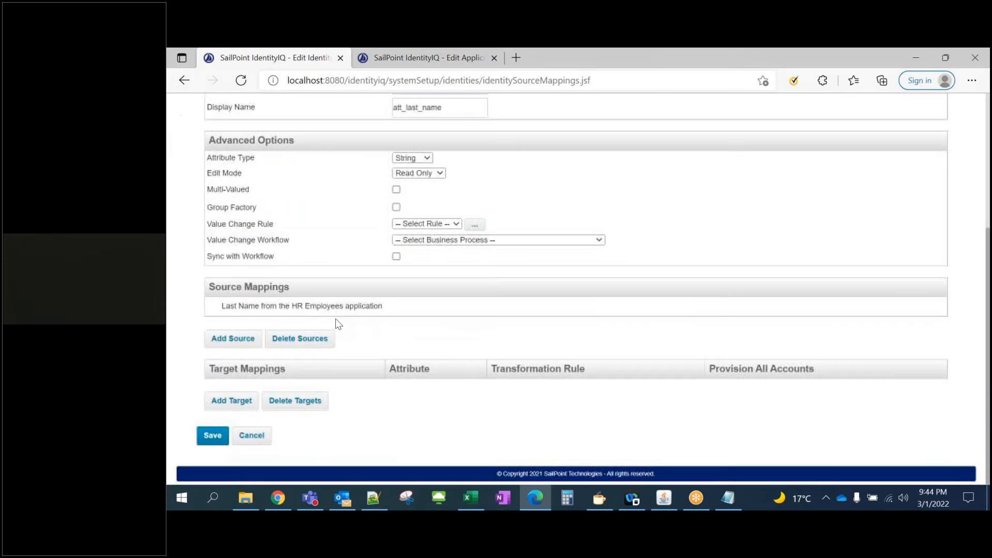
Add HR People's Last Name as a source for the lastname attribute and save
click(241, 341)
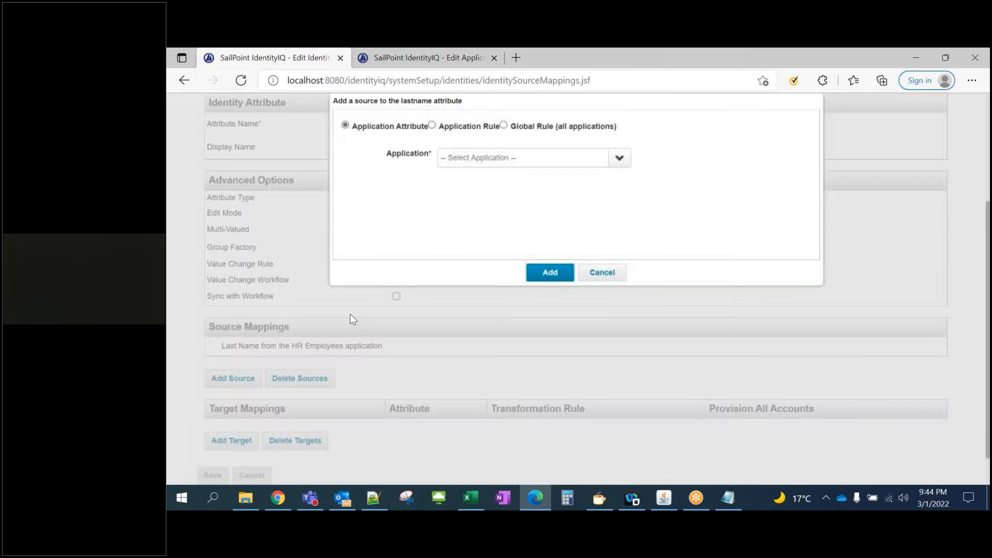
click(620, 157)
click(508, 199)
click(507, 175)
click(478, 226)
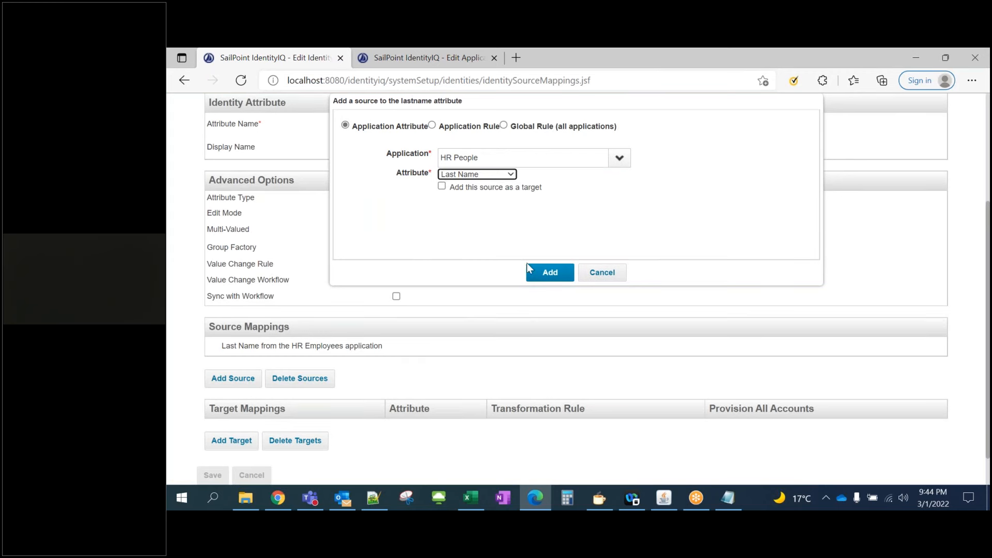
click(538, 274)
scroll(290, 386, down, 2)
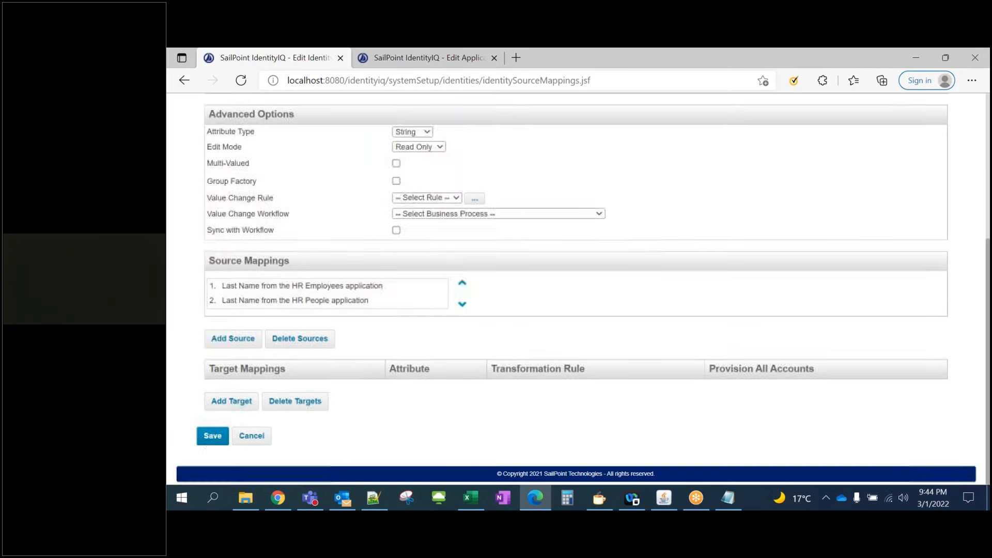
click(212, 436)
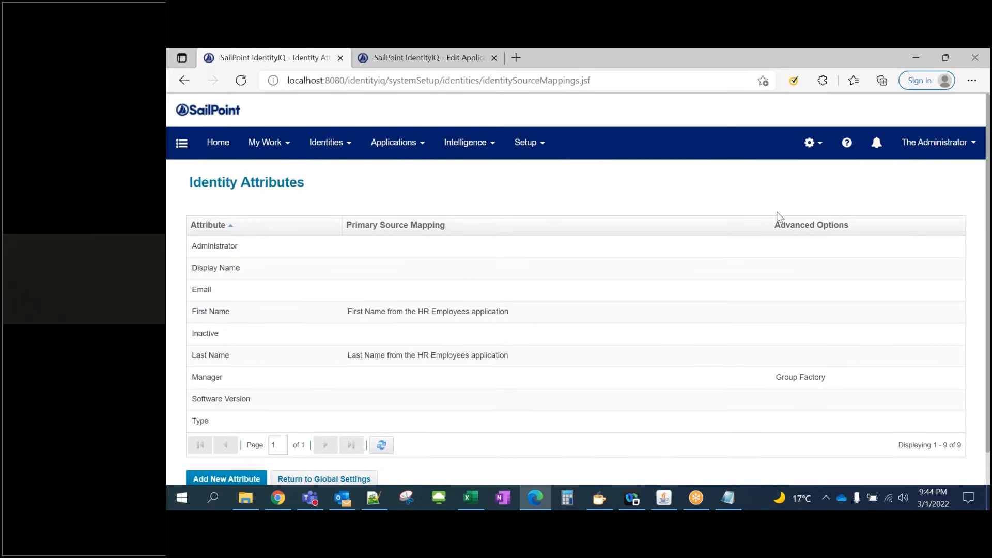
click(814, 149)
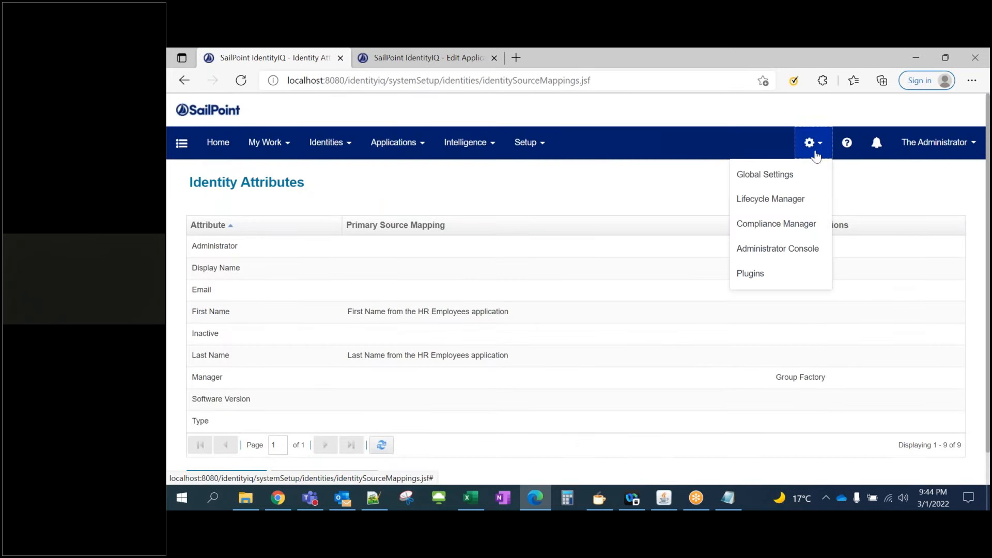
Open the Email identity attribute from Global Settings > Identity Mappings
click(786, 175)
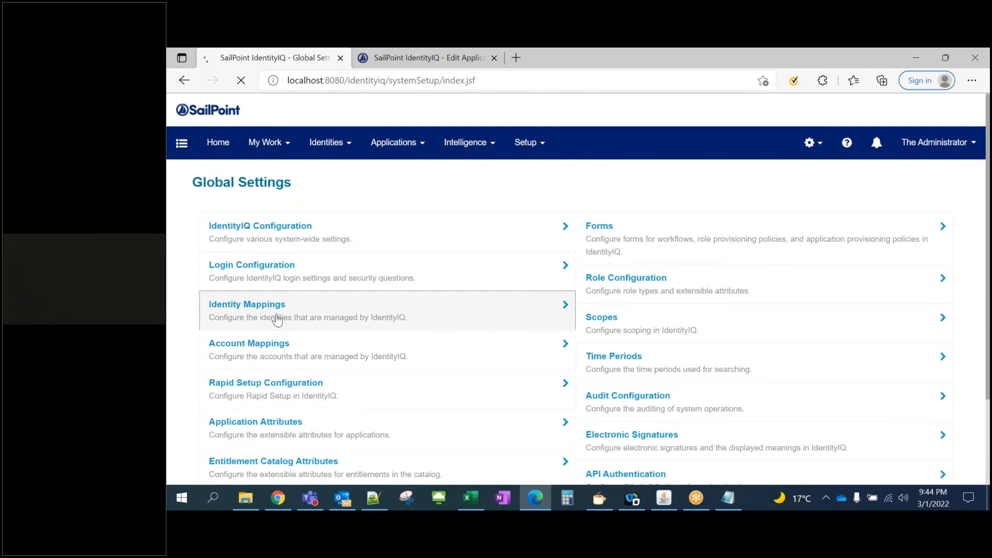
click(274, 317)
click(237, 294)
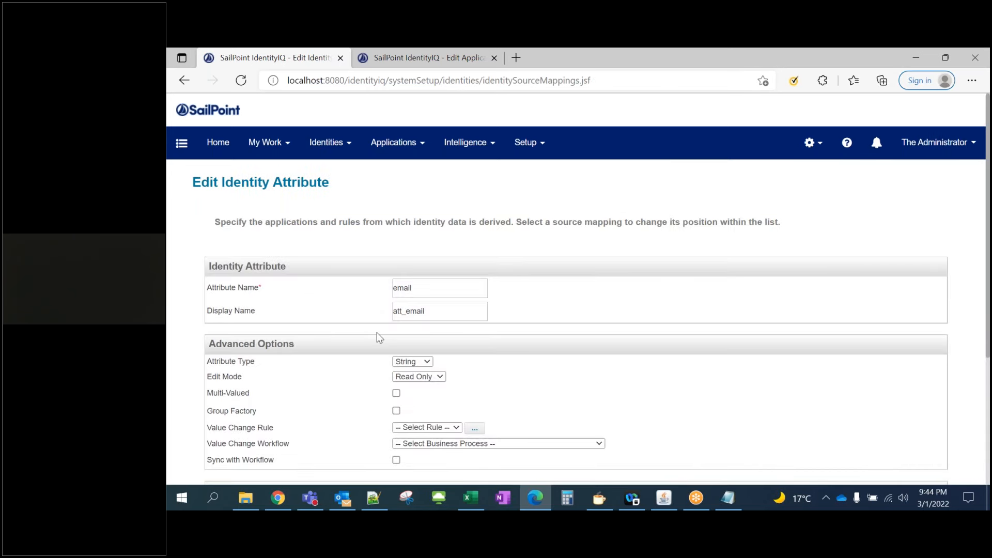
scroll(377, 333, down, 2)
scroll(343, 370, down, 1)
Source the Email attribute from HR People's Email field and save
click(235, 351)
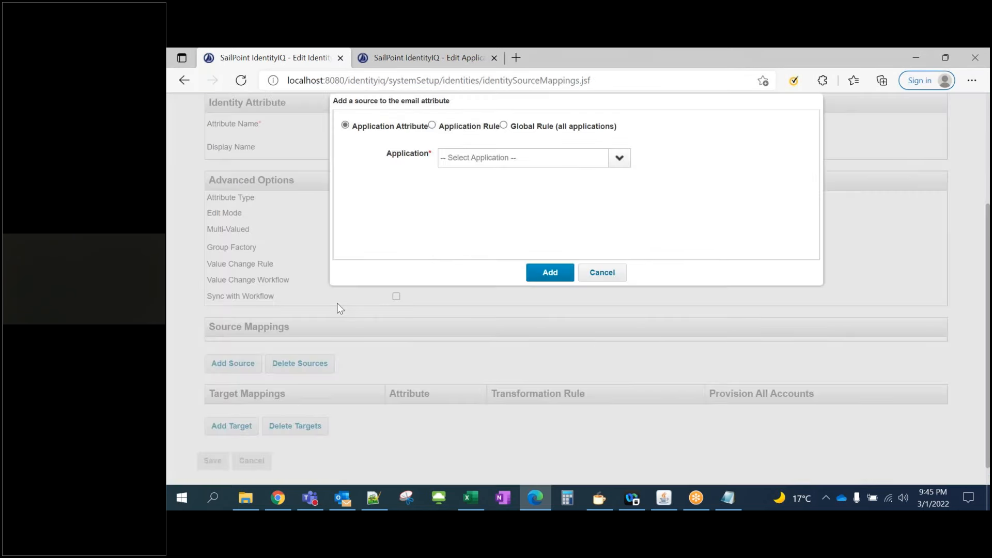
click(615, 161)
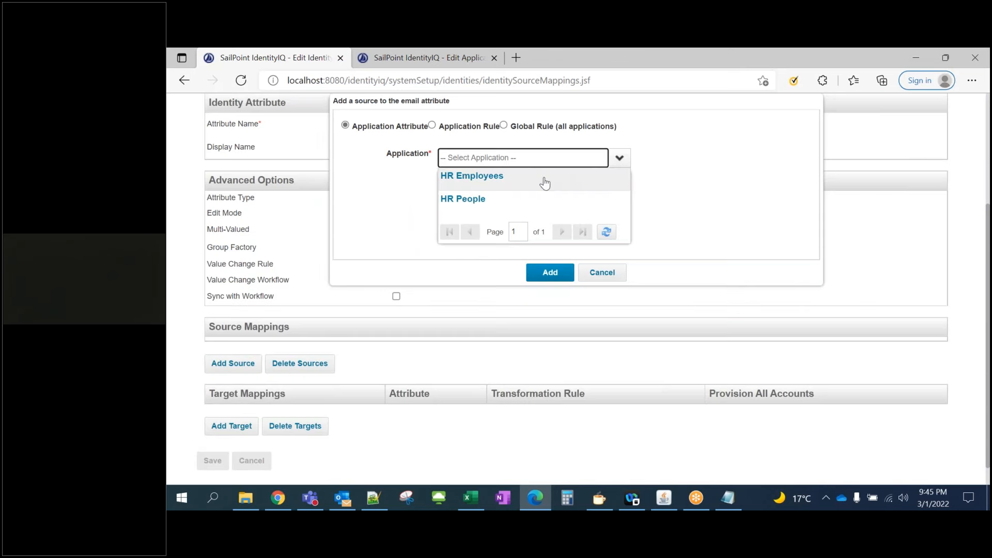
click(519, 199)
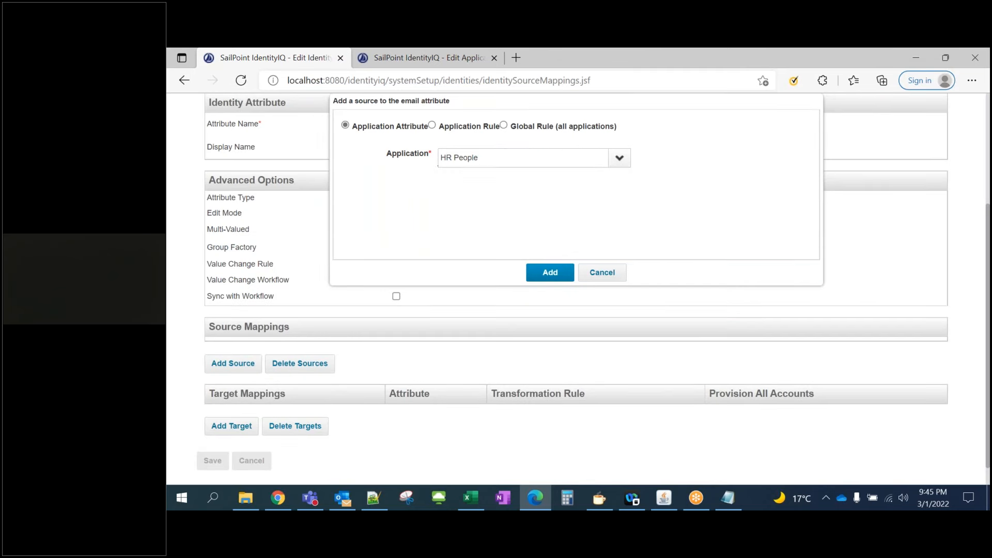
click(509, 175)
click(460, 204)
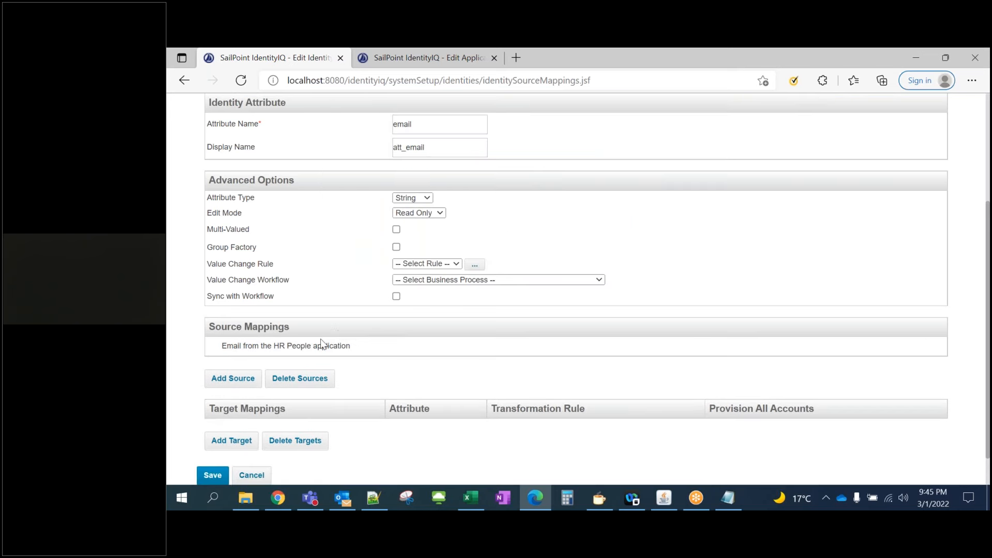
scroll(290, 393, down, 2)
click(212, 437)
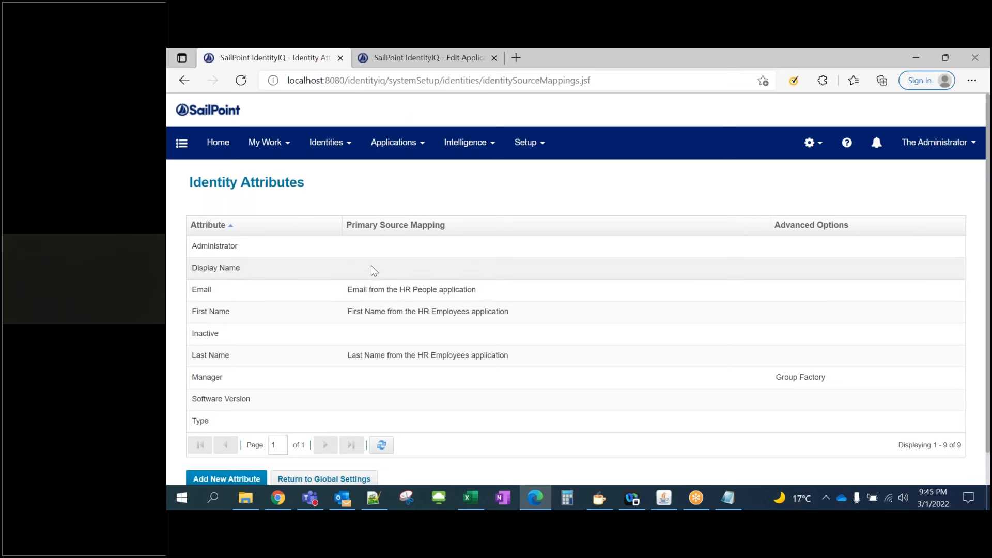
Review Identity Attributes sources: Email from HR People, First and Last Name from HR Employees
click(821, 154)
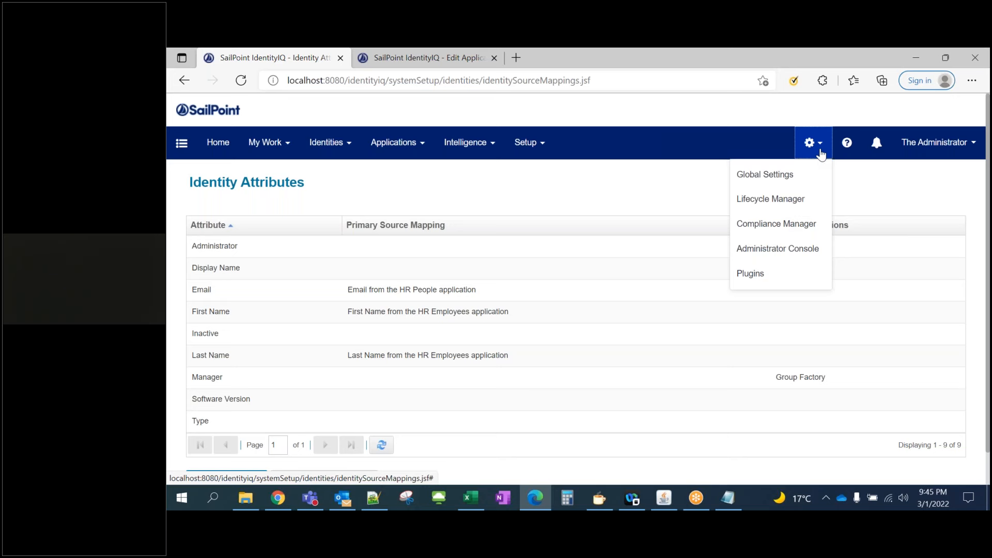
click(795, 174)
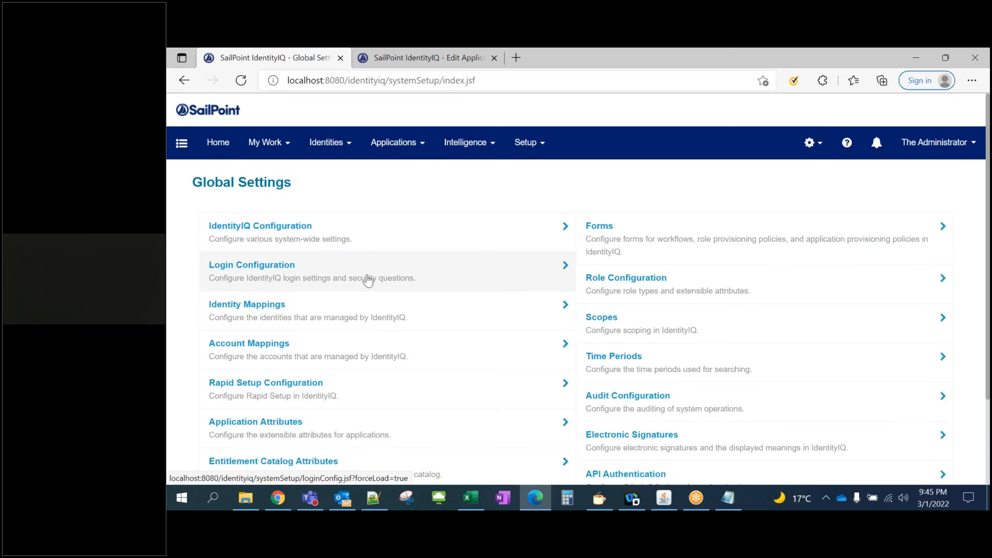
scroll(368, 281, down, 1)
scroll(368, 281, up, 1)
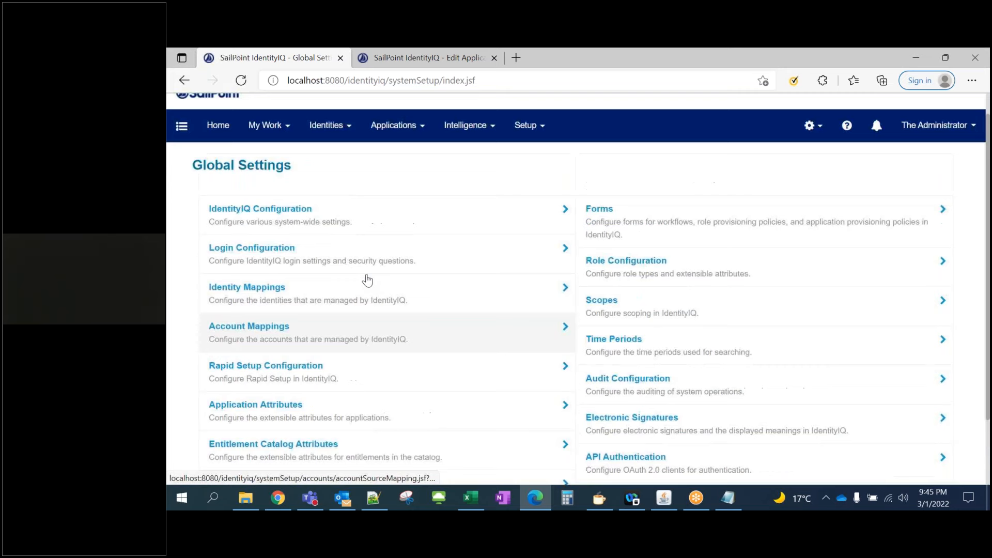
click(287, 313)
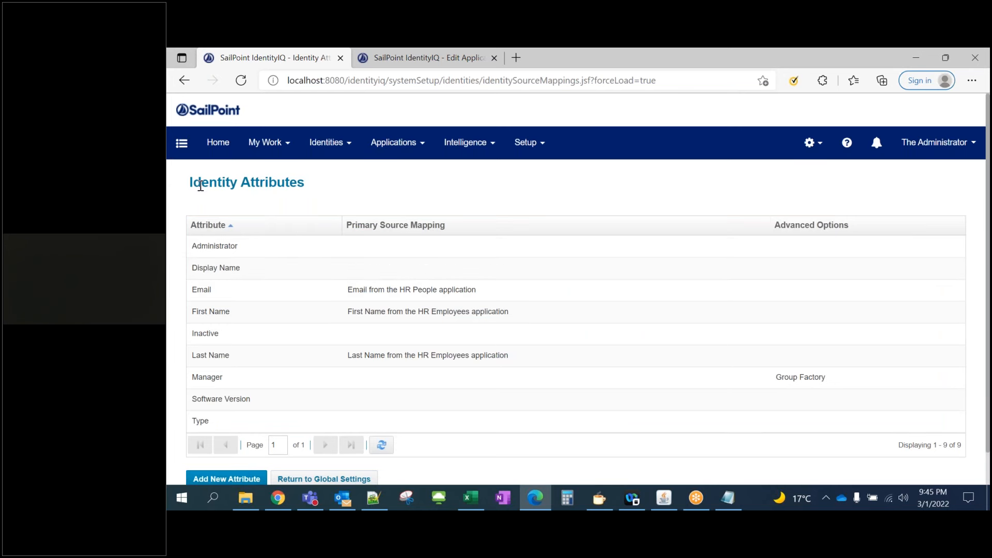
click(346, 146)
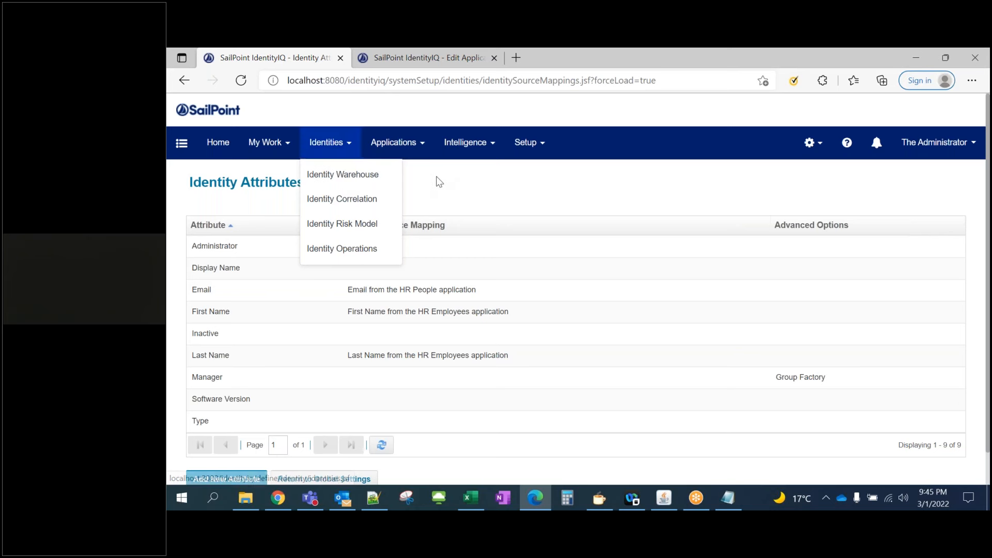
drag(215, 183, 321, 188)
click(320, 204)
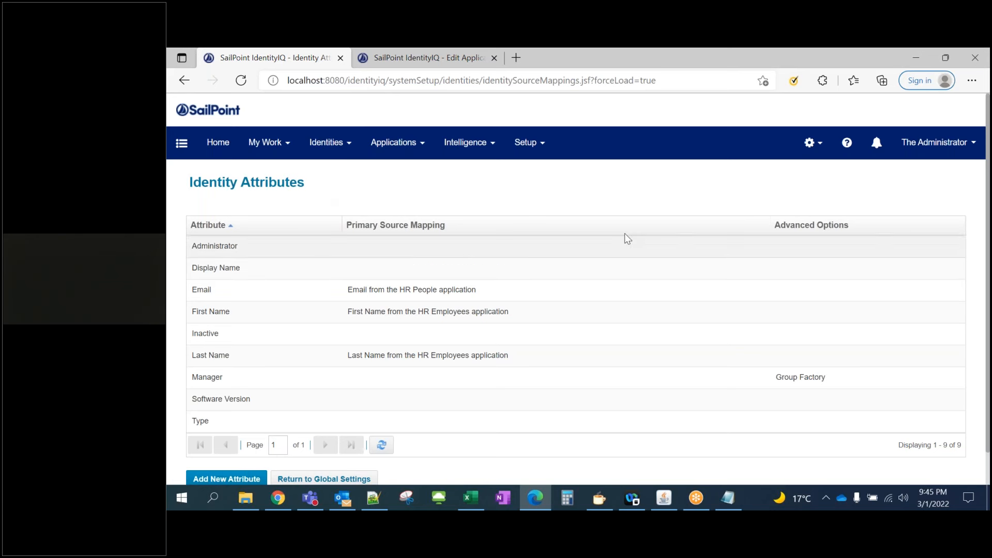
mouse_move(811, 148)
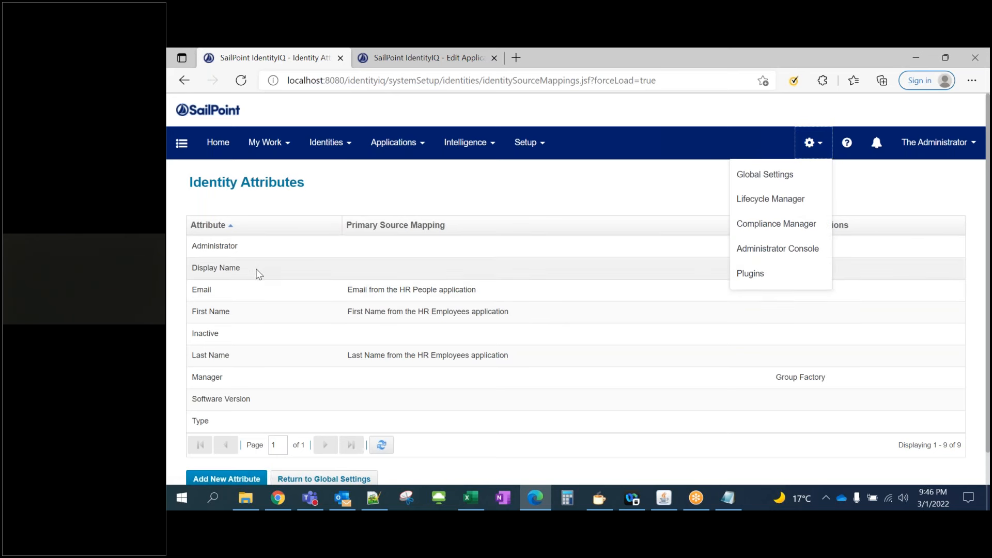
click(246, 292)
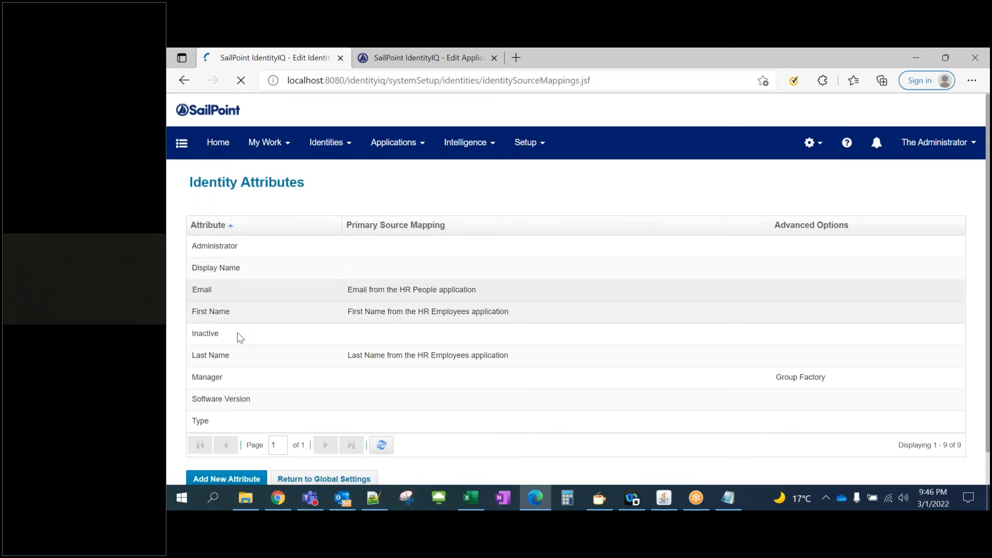
Open the Type identity attribute from Global Settings > Identity Mappings
click(810, 155)
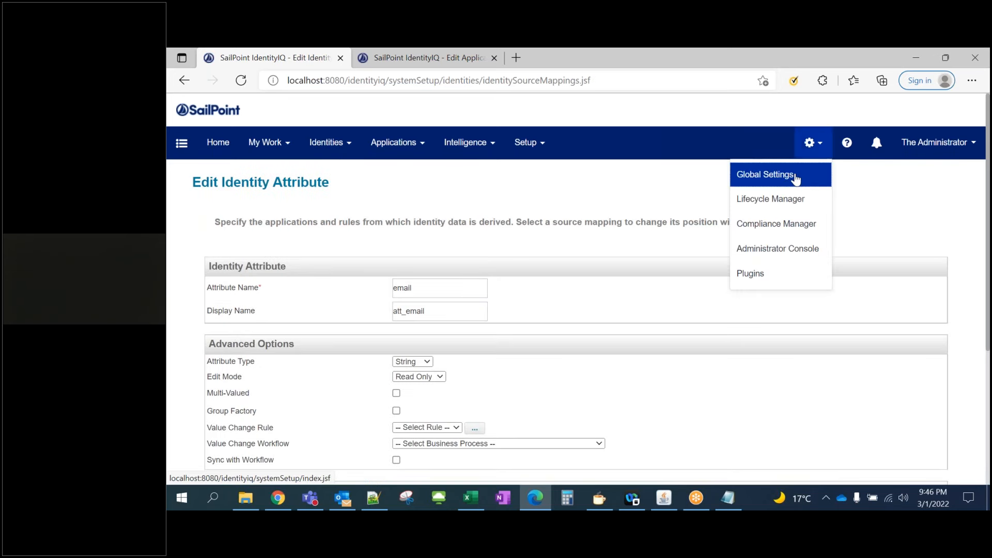
click(769, 171)
click(278, 318)
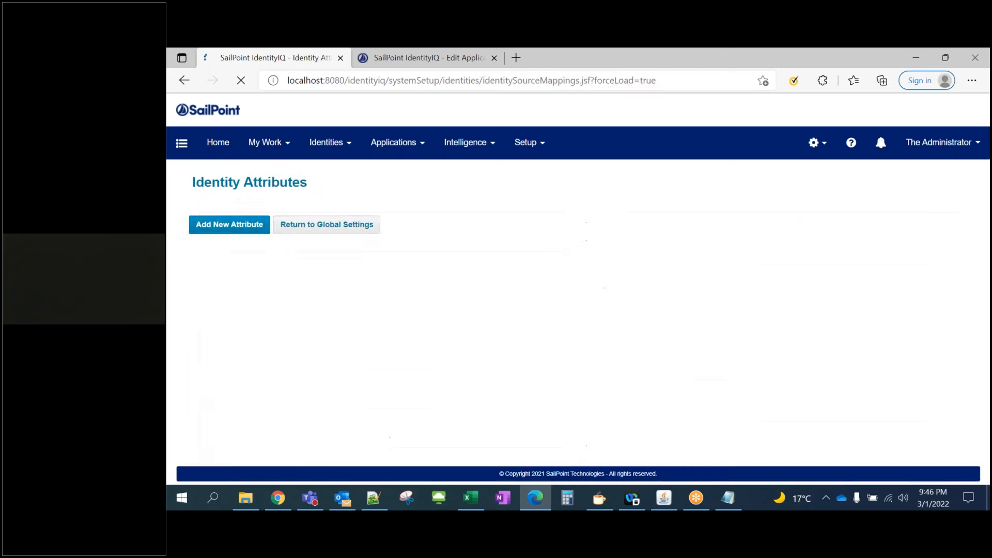
click(241, 422)
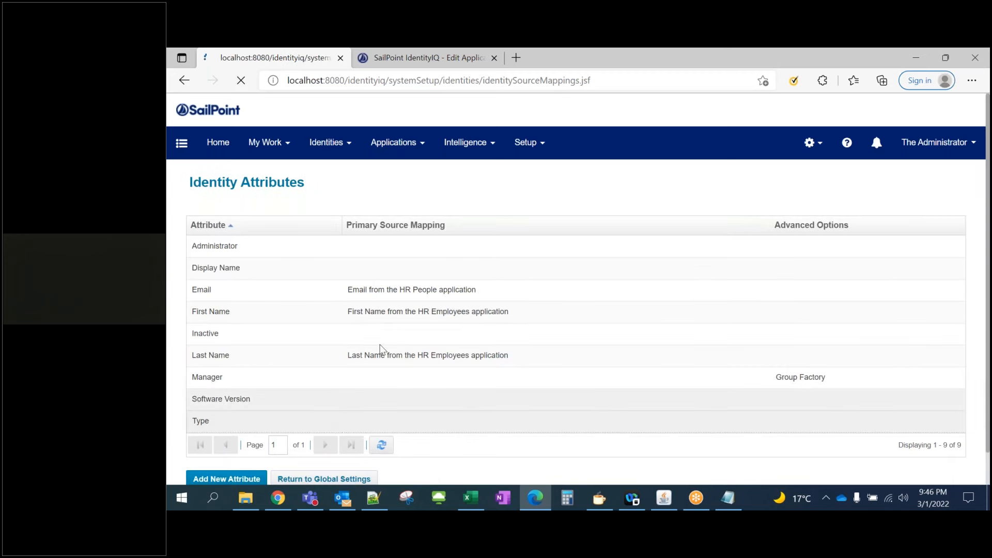
scroll(375, 356, down, 1)
scroll(376, 355, down, 3)
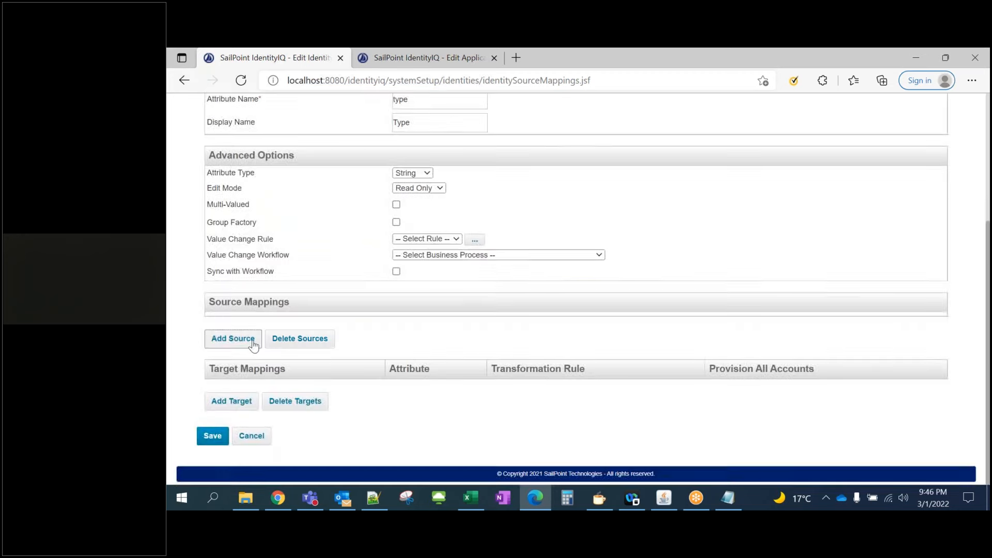
Add HR People's Type field as the Type attribute's source and save
click(252, 342)
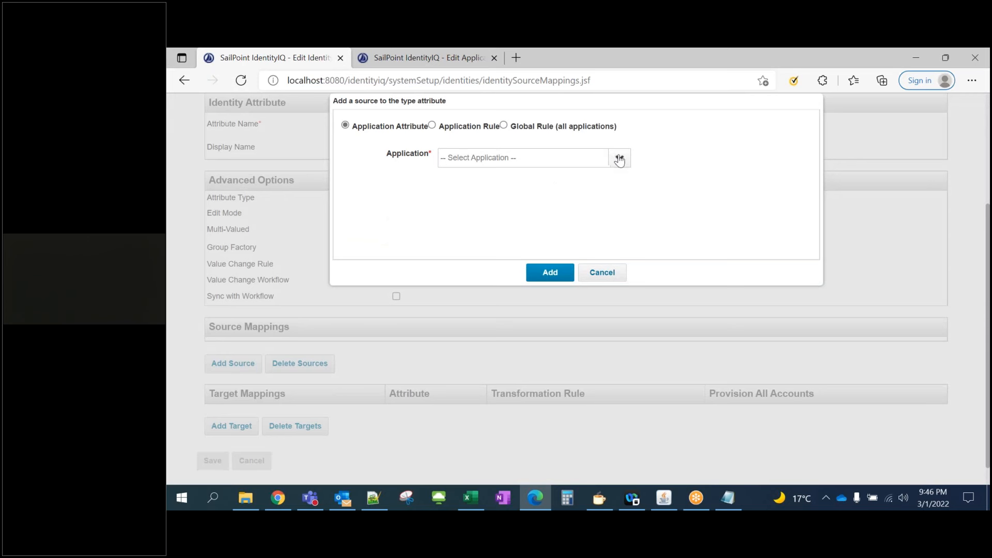
click(620, 158)
click(511, 200)
click(504, 175)
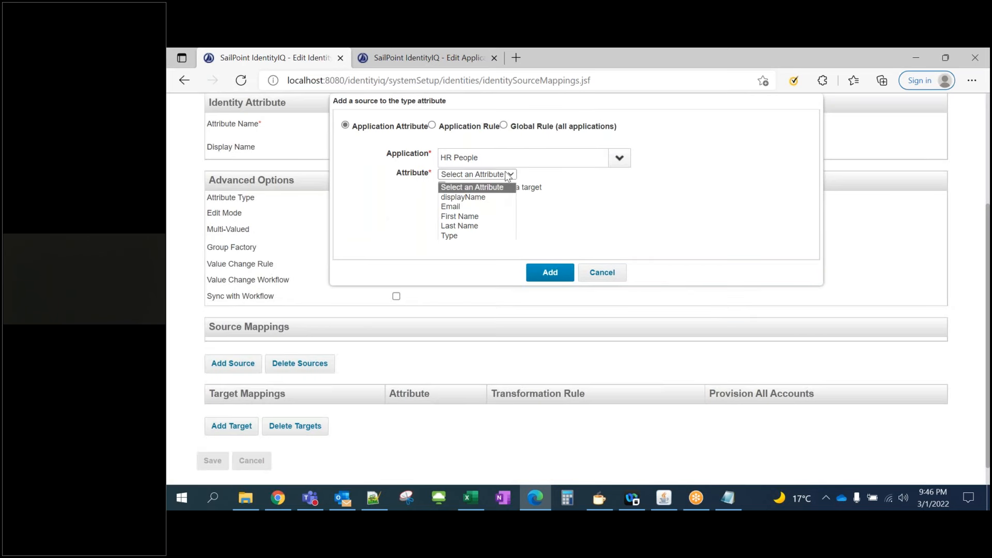
click(498, 237)
click(537, 273)
scroll(380, 348, down, 1)
click(214, 436)
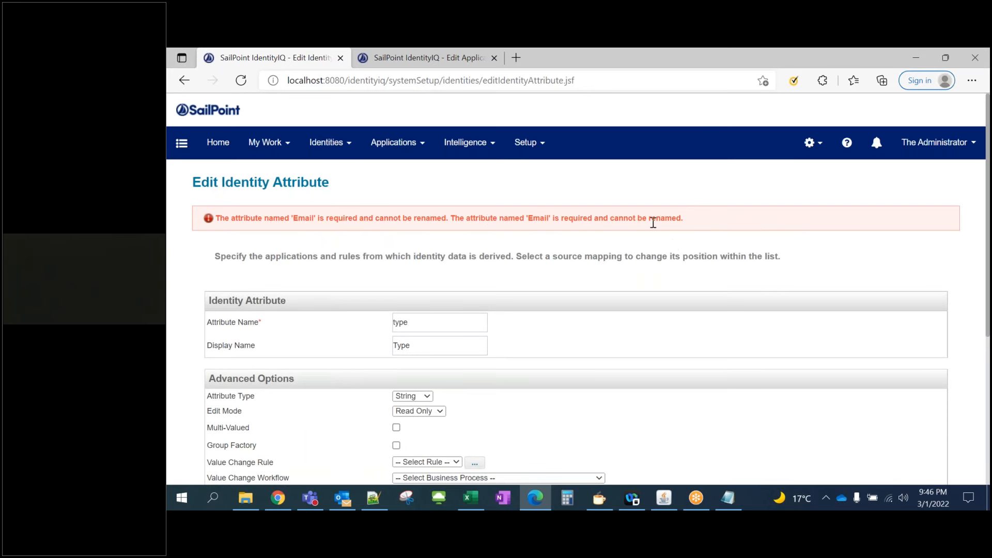
scroll(502, 297, down, 5)
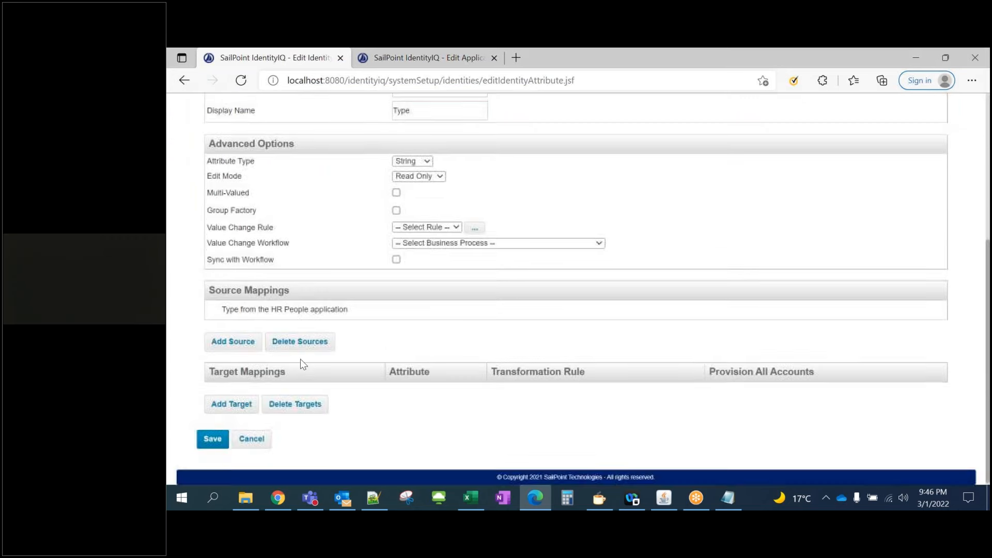
click(213, 439)
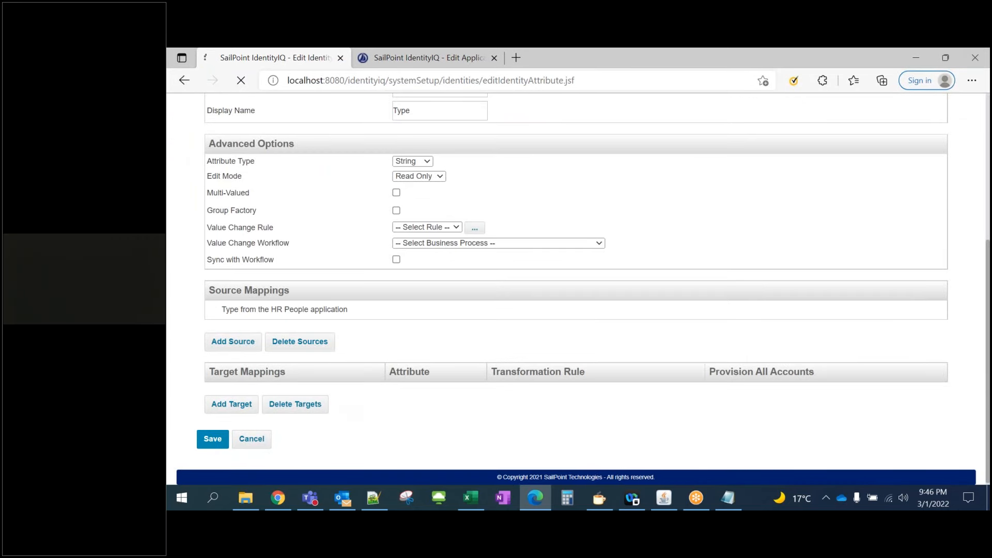
Reopen the Type identity attribute from Global Settings > Identity Mappings
click(811, 142)
click(800, 176)
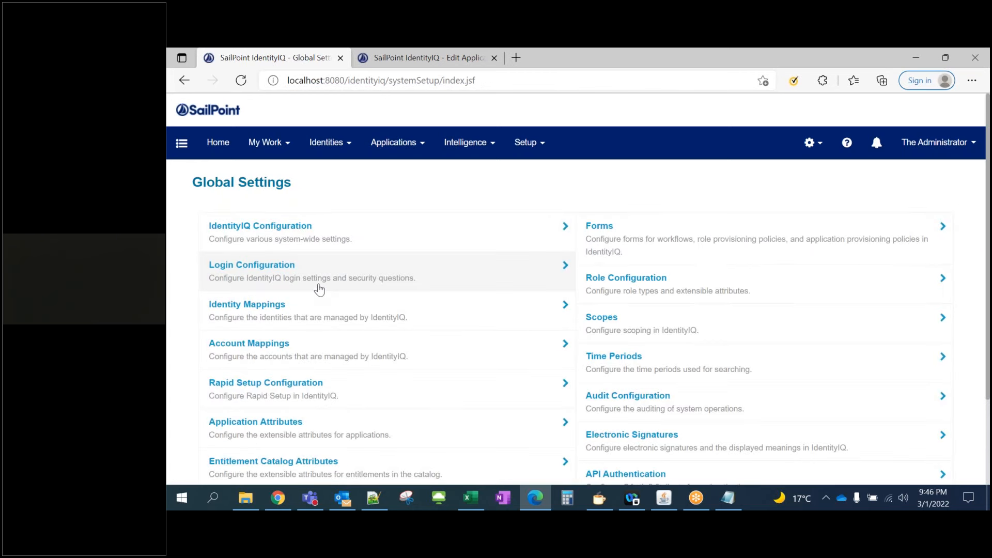
click(311, 304)
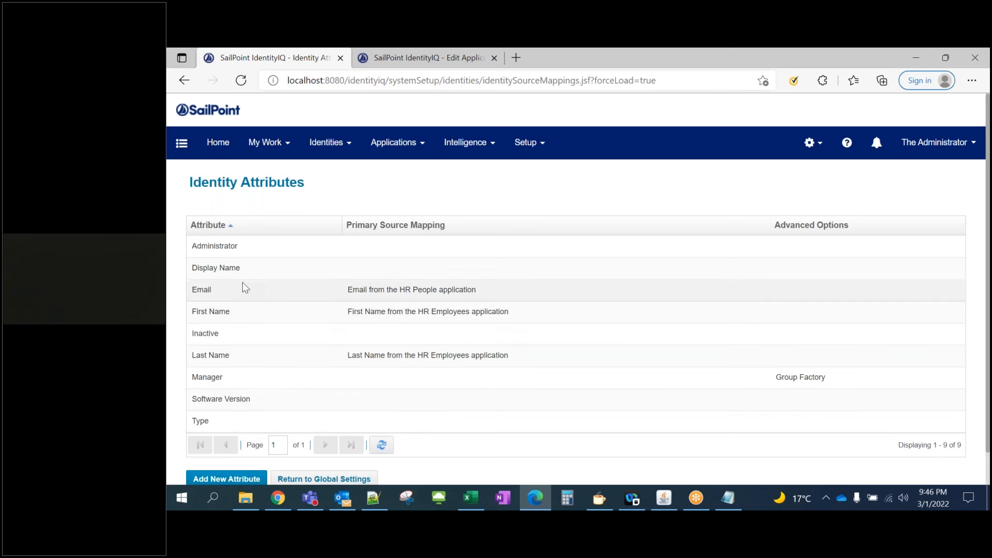
click(261, 421)
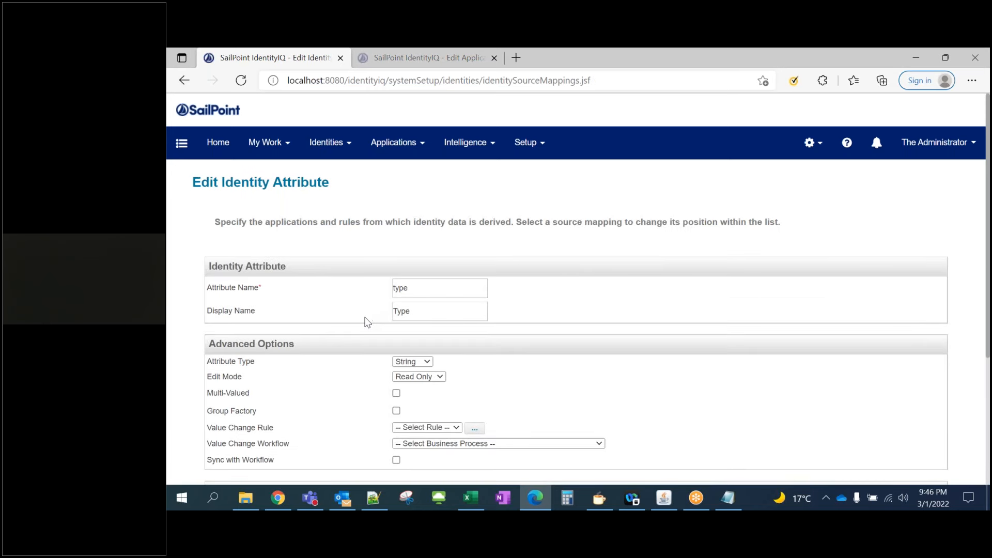
scroll(365, 321, down, 3)
Add HR People's Type source again and save, producing the 'Email' cannot-be-renamed error
click(227, 339)
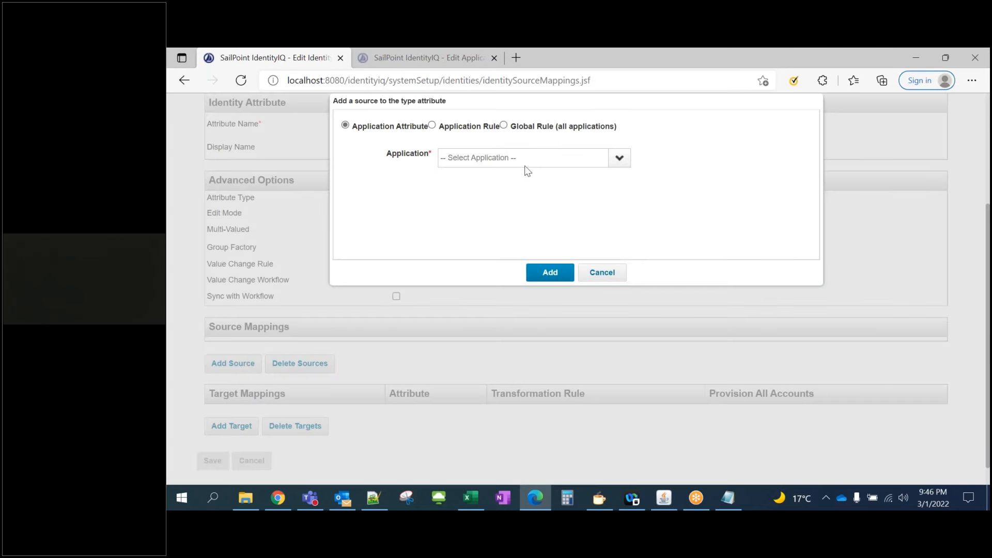
click(620, 161)
click(462, 200)
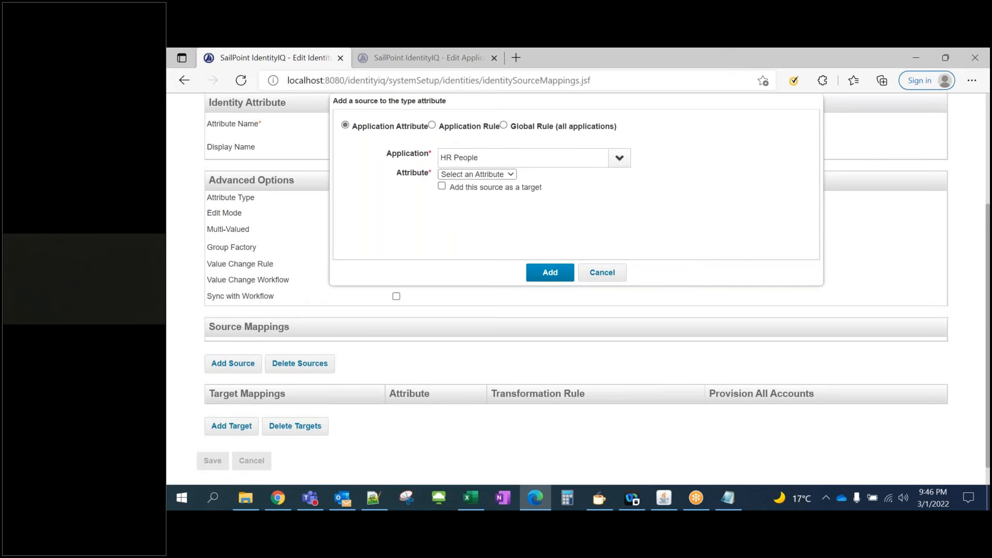
click(505, 176)
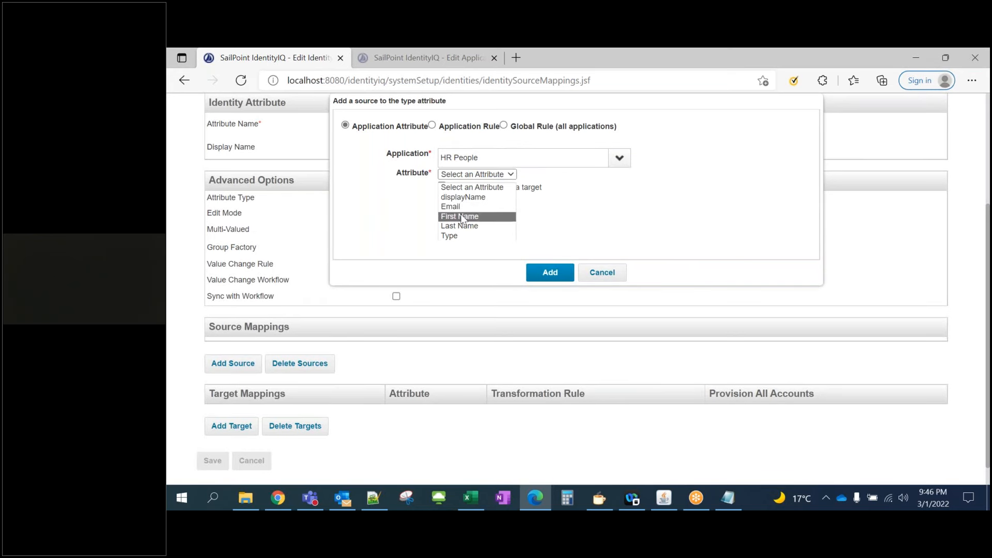
click(460, 236)
click(532, 278)
scroll(316, 358, down, 1)
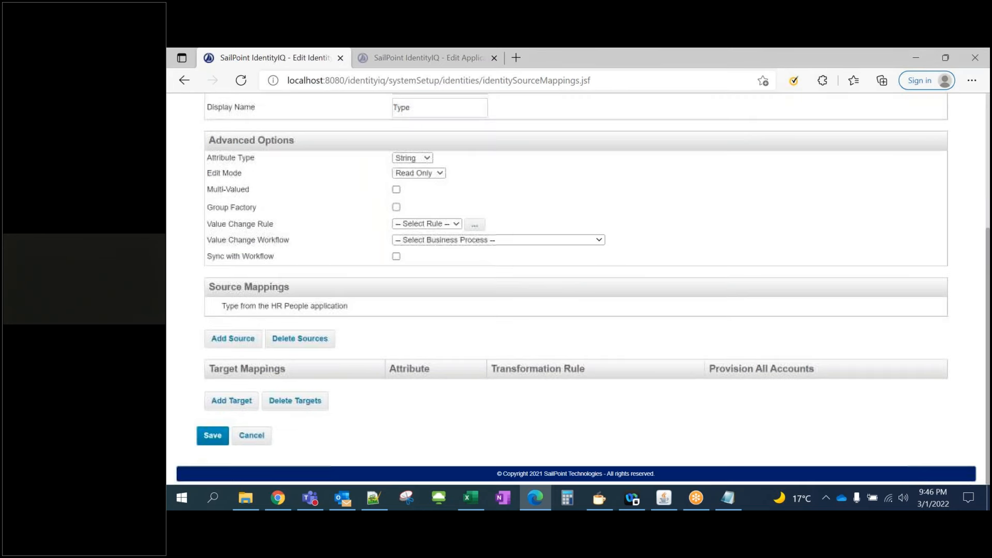
click(205, 439)
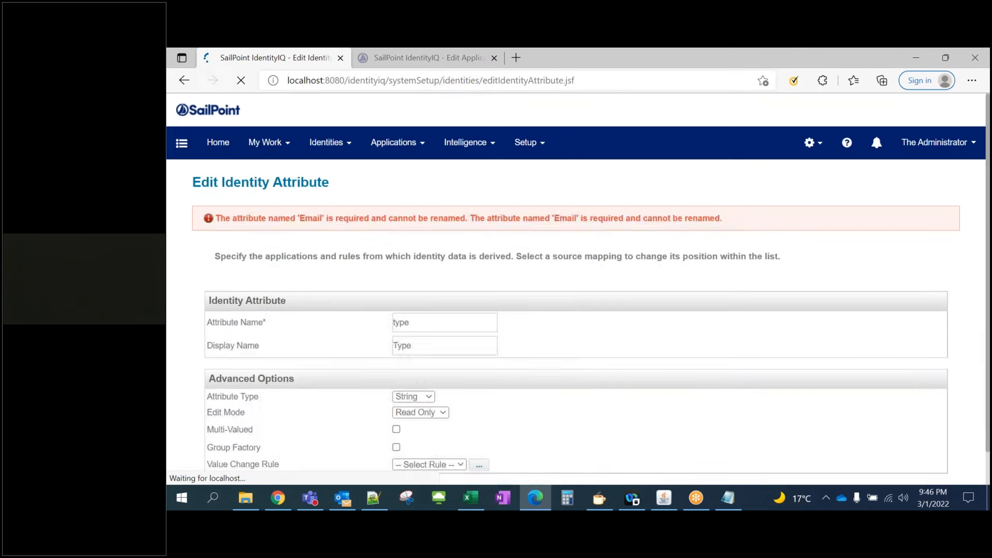
Review the Email rename error text and try reaching Global Settings from the gear menu
drag(281, 218, 426, 219)
click(557, 247)
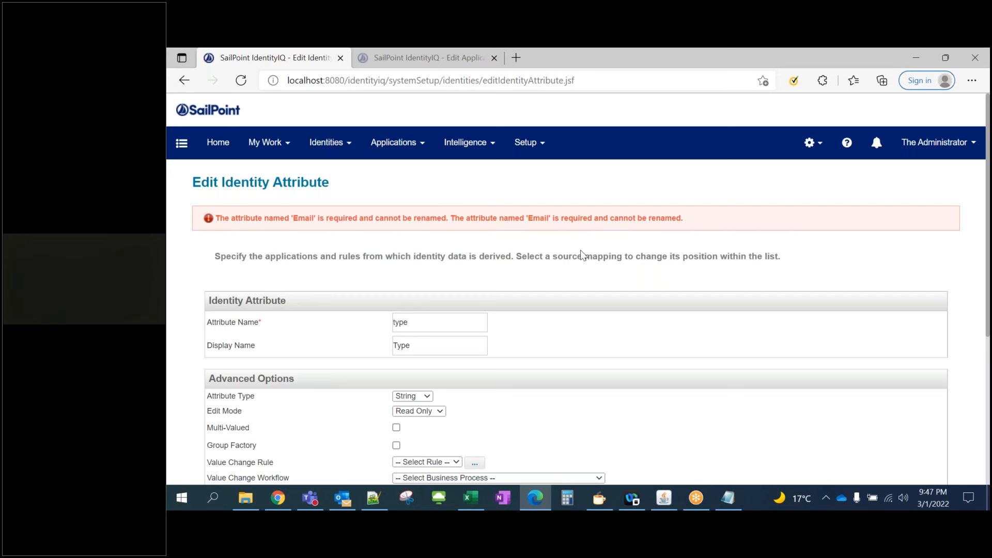
drag(703, 218, 504, 217)
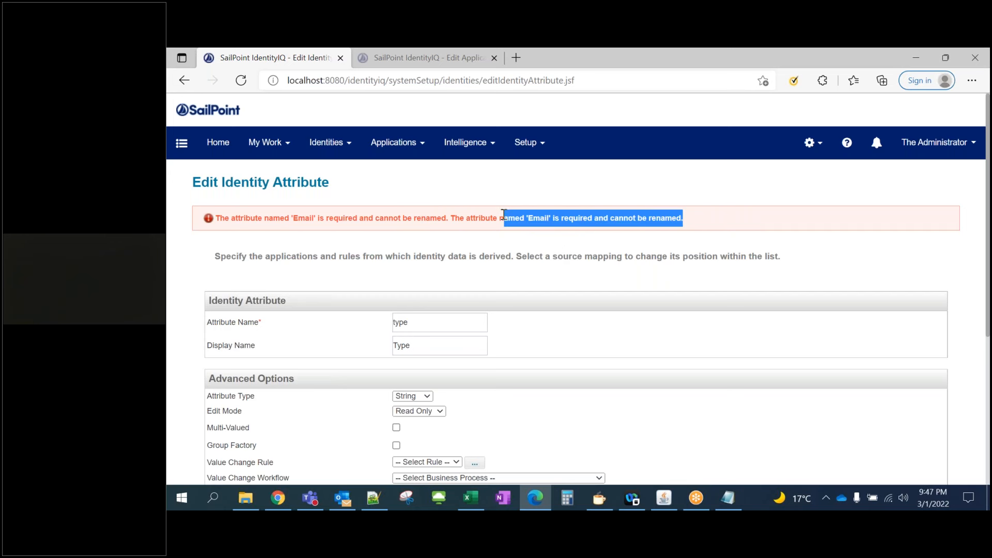
click(809, 142)
click(791, 173)
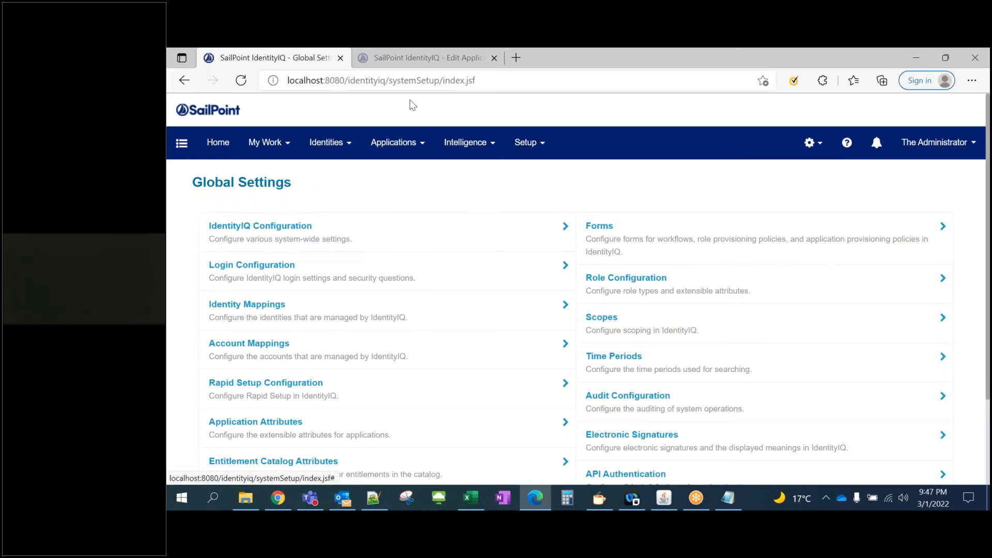
Reload the home dashboard via home.jsf, then reopen Identity Mappings and the Type attribute
drag(391, 81, 521, 82)
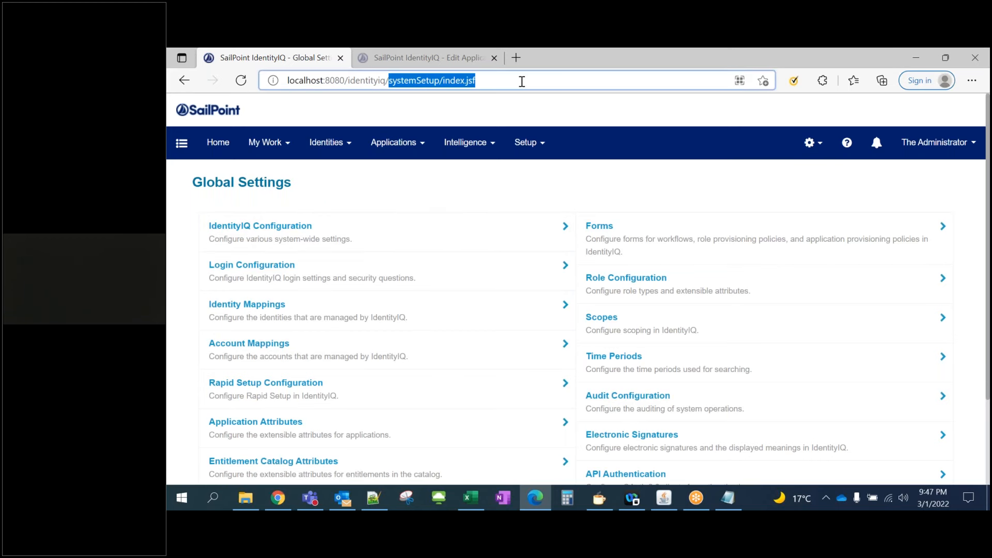
key(BackSpace)
key(Return)
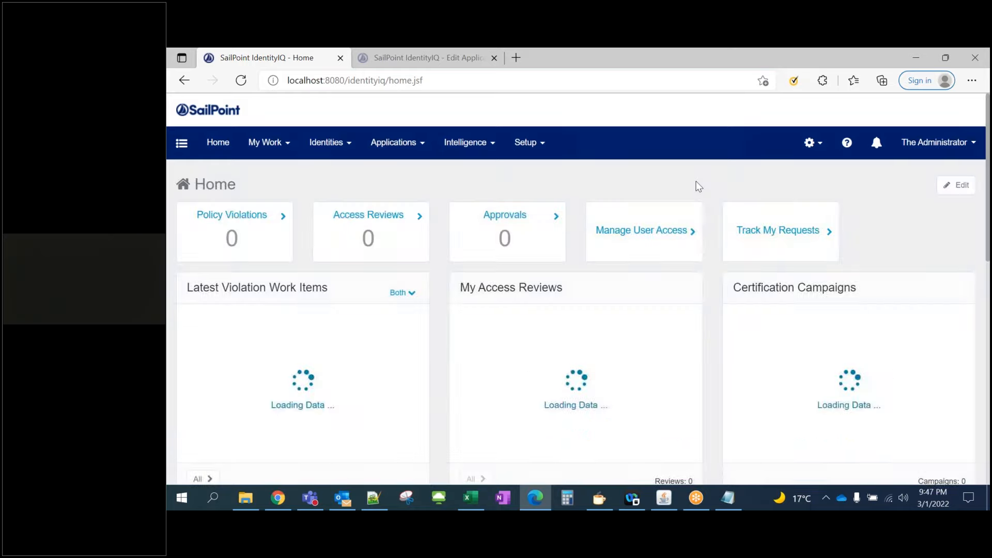
mouse_move(814, 142)
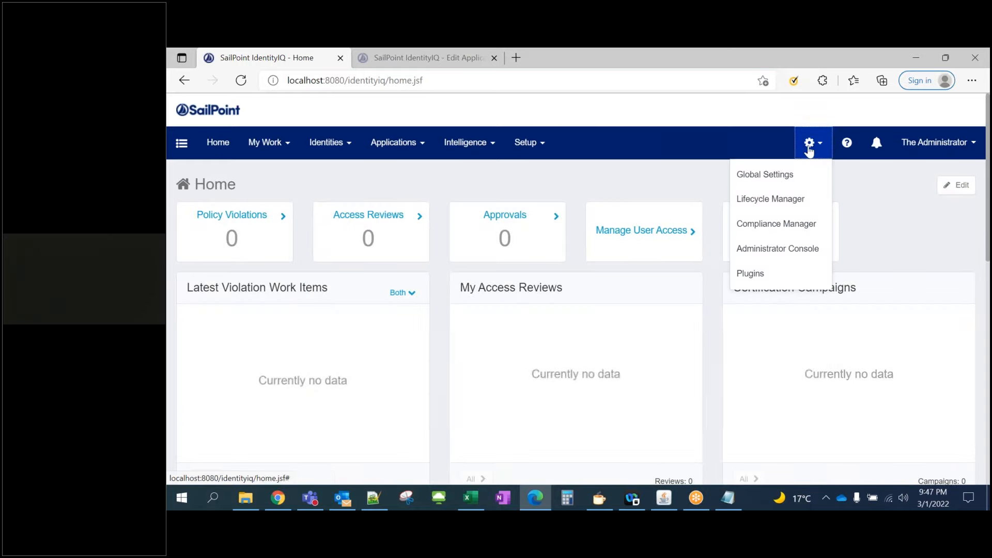
click(792, 177)
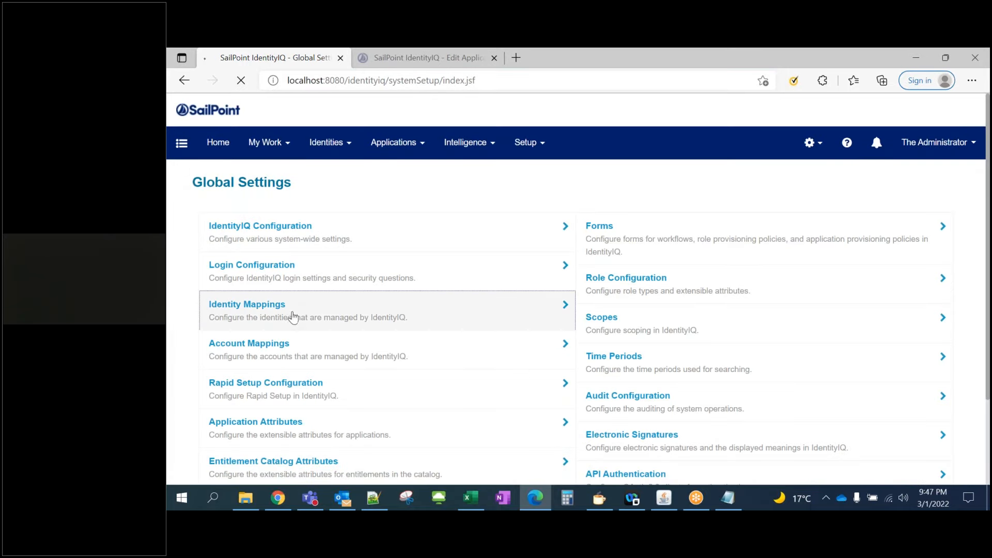
click(293, 317)
scroll(300, 308, down, 1)
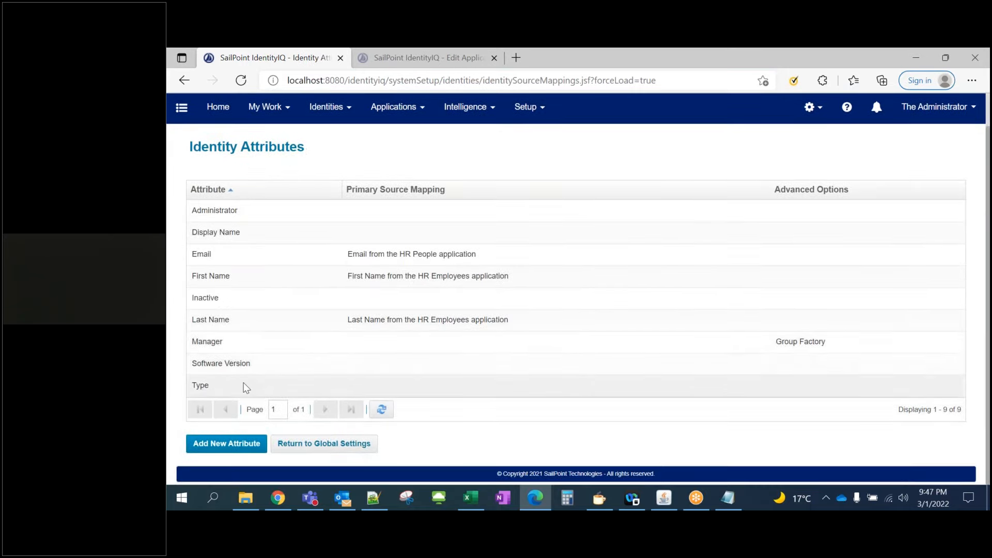
click(244, 385)
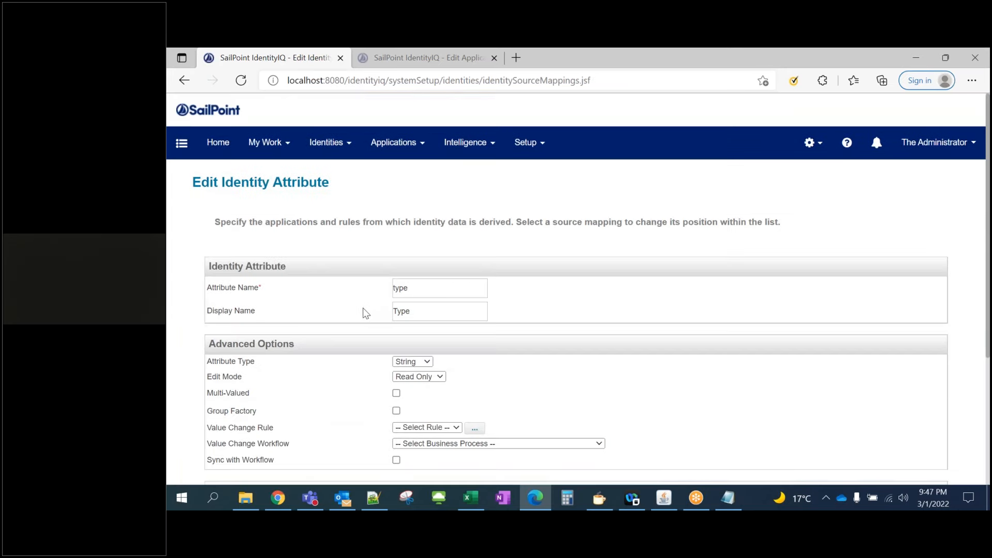
Add HR People's Type attribute as a source for the Type identity attribute
scroll(362, 316, down, 5)
click(255, 342)
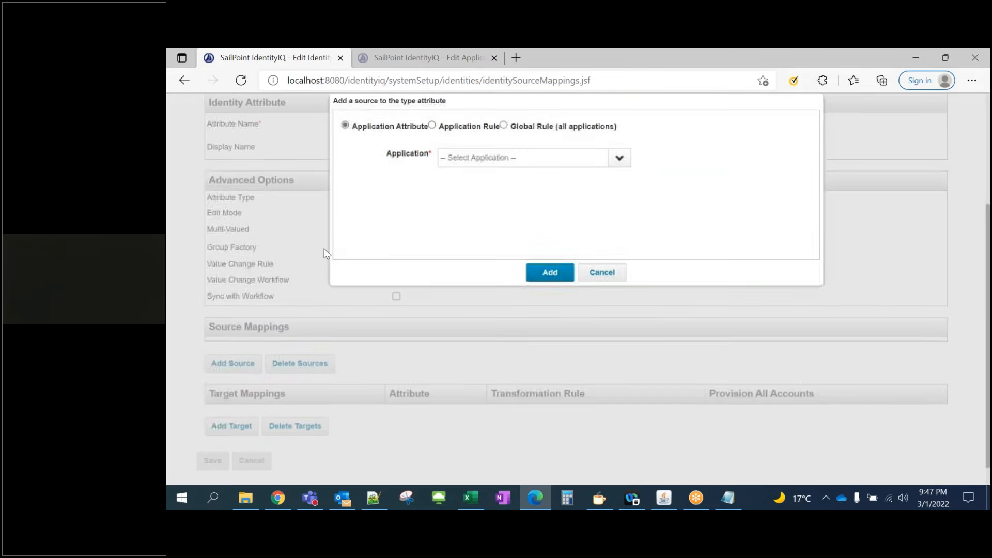
click(619, 159)
click(494, 199)
click(504, 175)
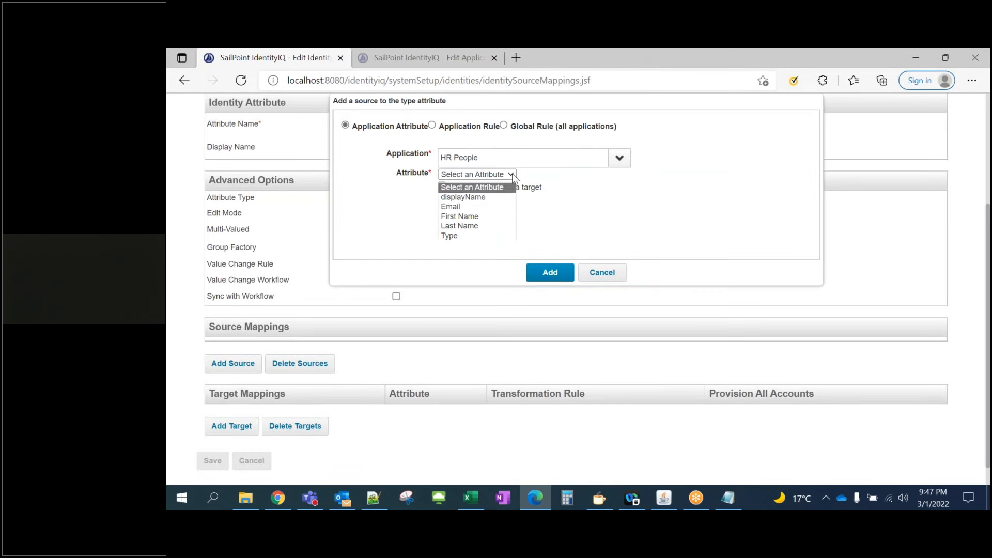
click(459, 236)
click(550, 273)
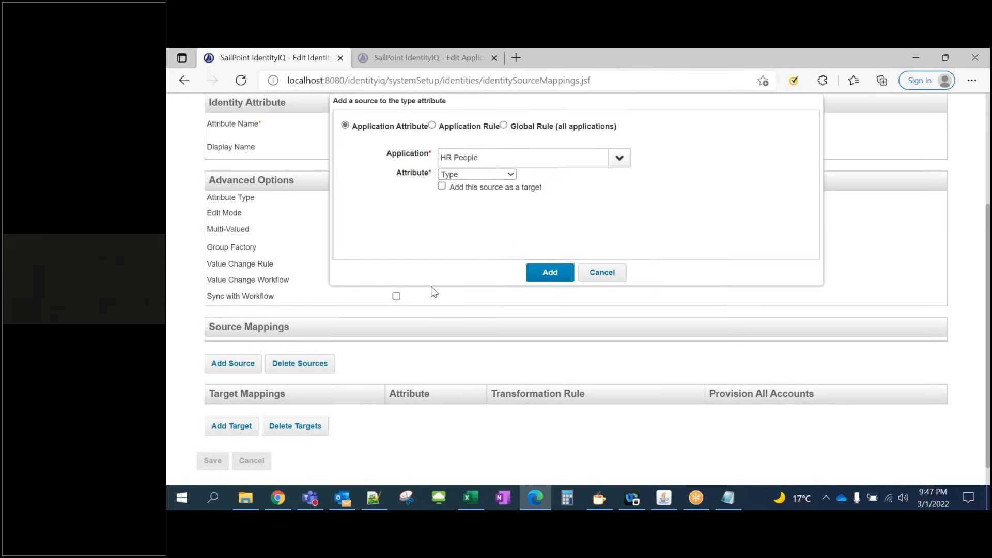
Save the Type attribute, which hits the 'Email' rename error, and return Home
scroll(268, 383, down, 1)
click(211, 437)
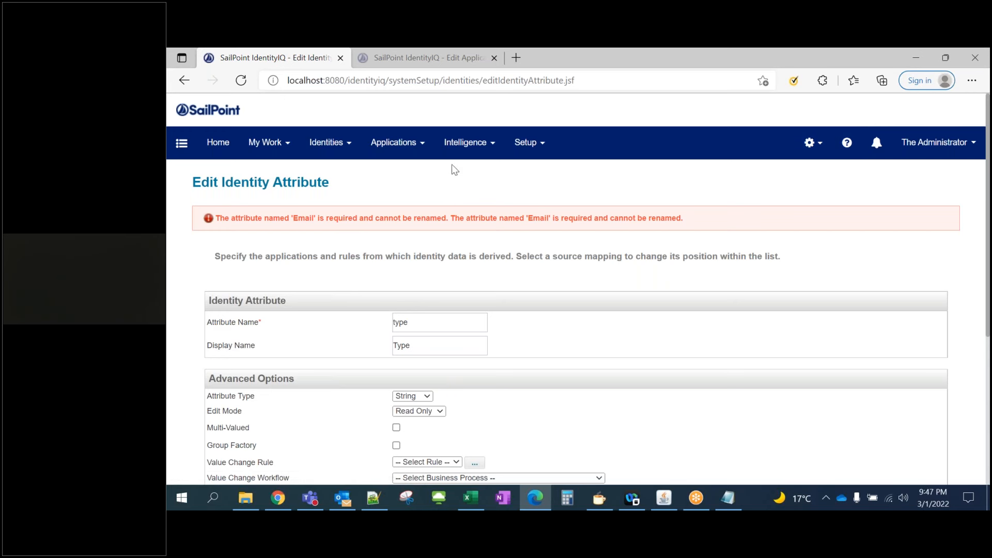
click(223, 146)
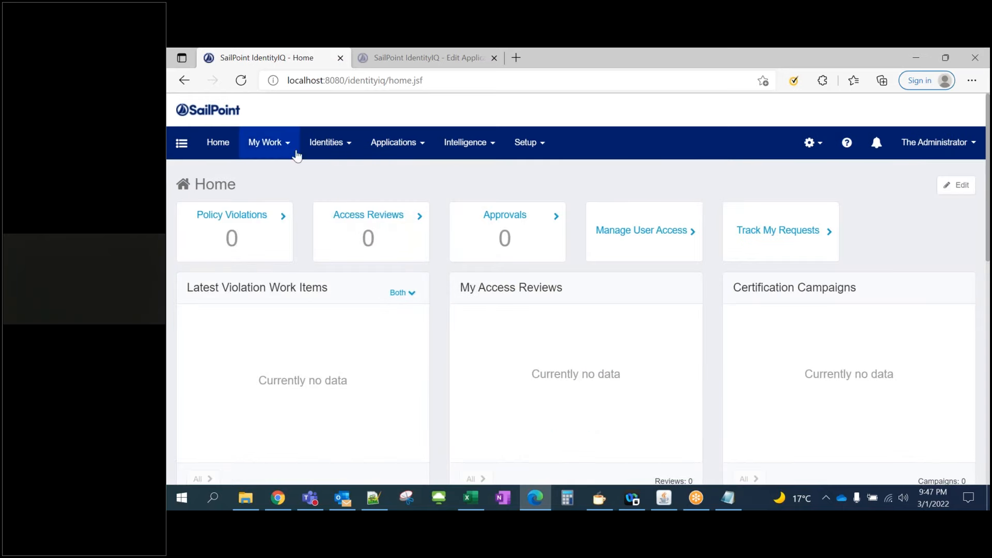
Check the 21 identities in Identity Warehouse with Type still empty, then open Global Settings
click(327, 150)
click(338, 173)
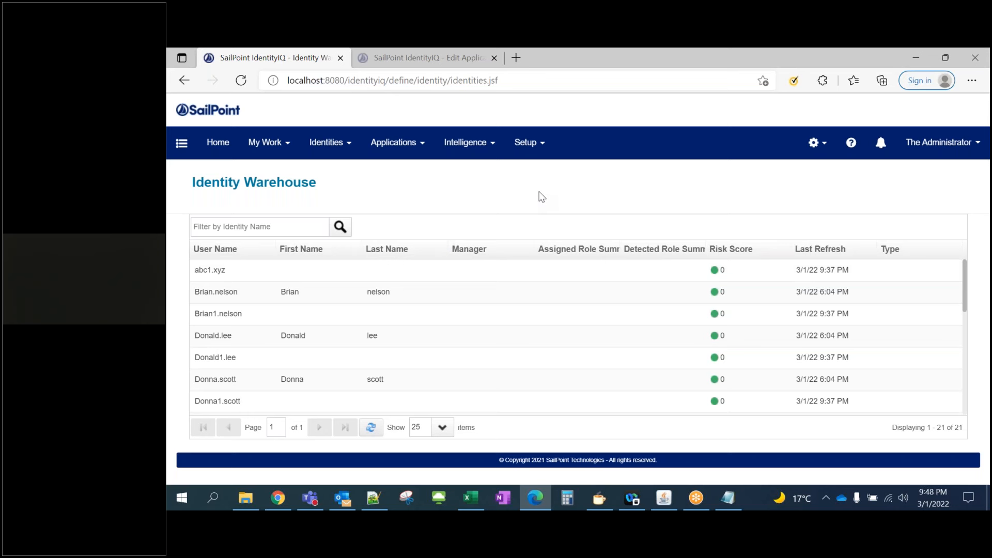
click(823, 151)
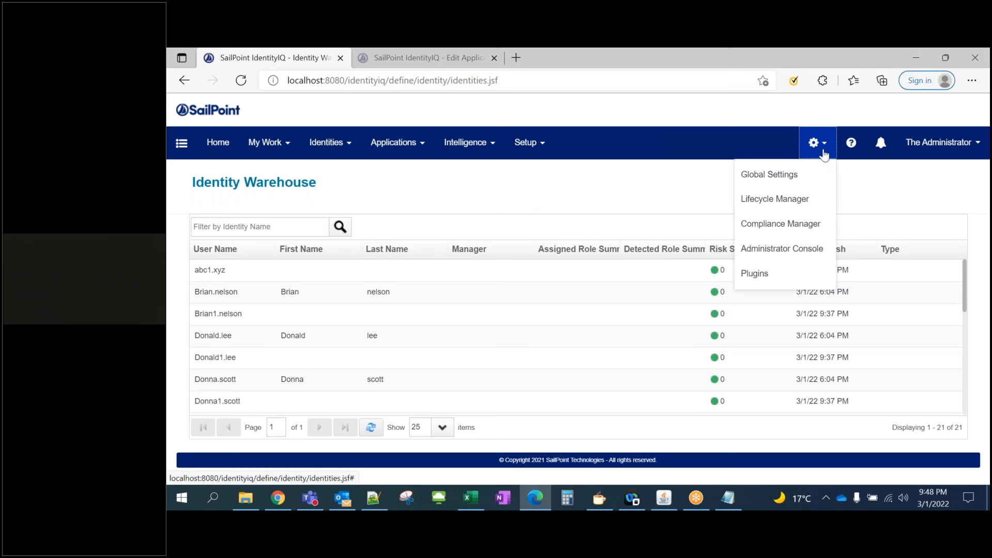
click(619, 177)
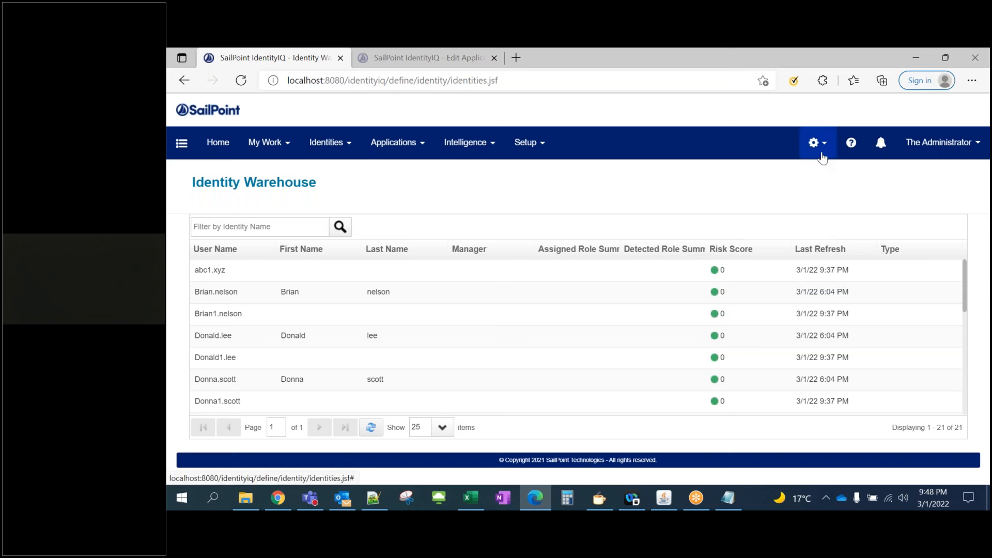
click(822, 154)
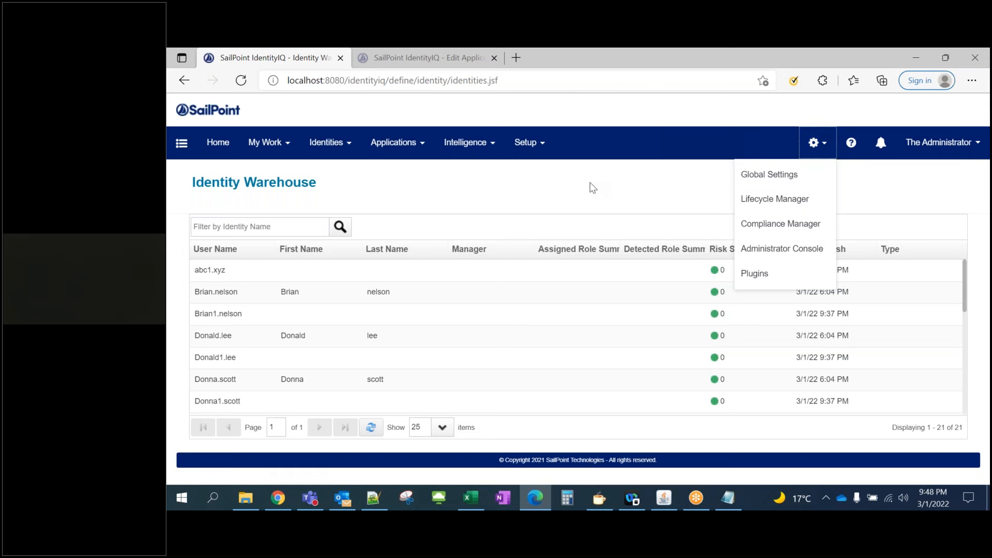
click(755, 179)
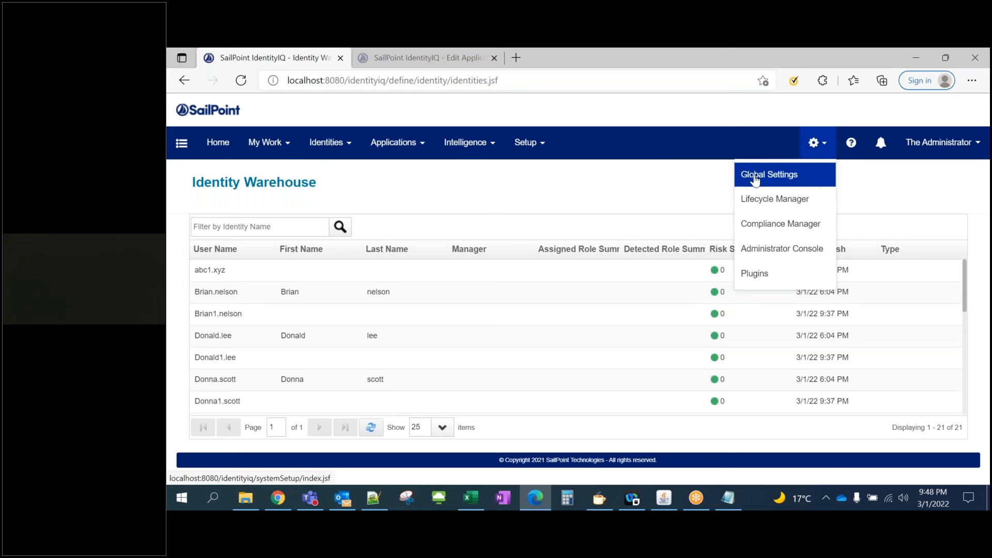
Open Identity Mappings and the Type attribute's edit page
click(277, 317)
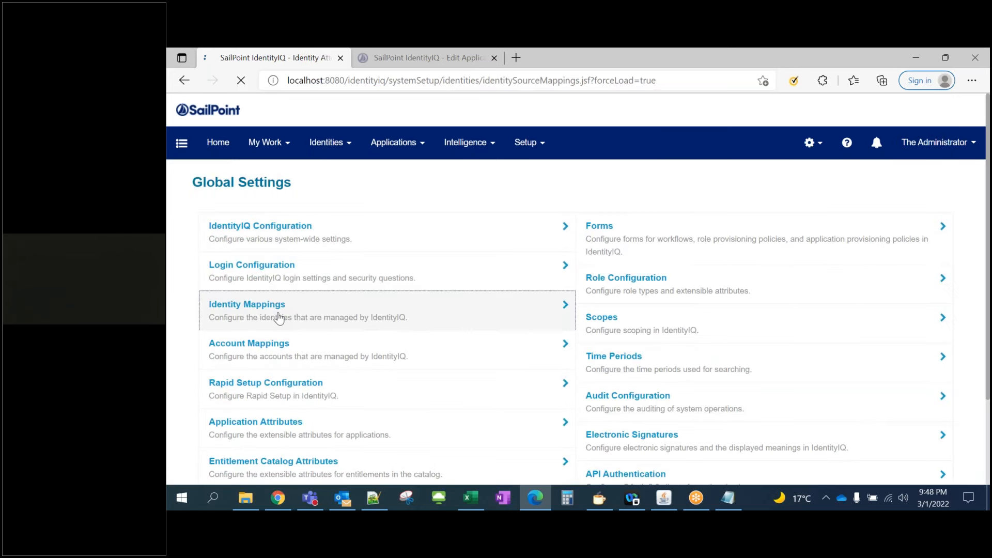
scroll(248, 372, down, 1)
click(238, 387)
scroll(436, 287, down, 3)
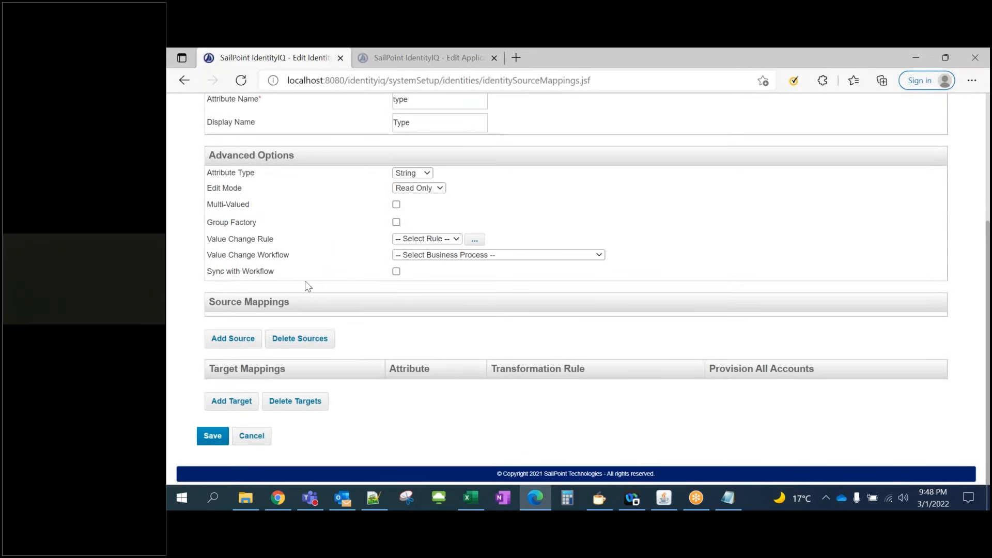
Add HR People's Type as the source and save, getting the 'Email' rename error again
click(237, 344)
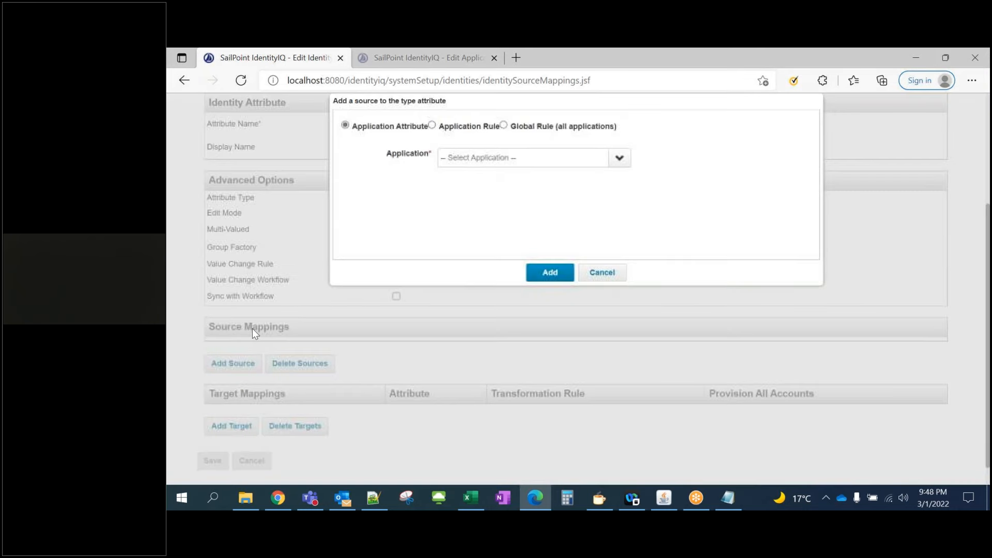
click(620, 159)
click(473, 200)
click(513, 174)
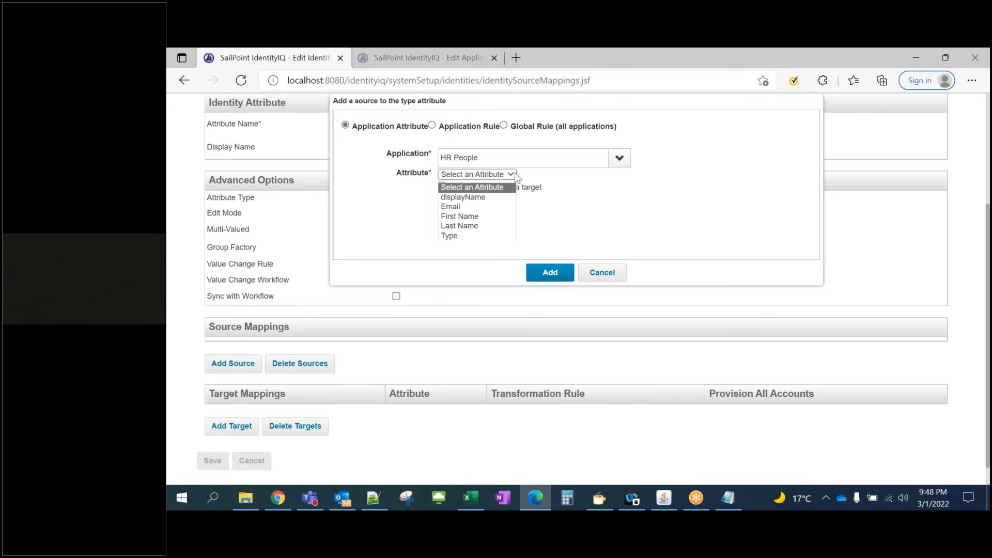
click(451, 236)
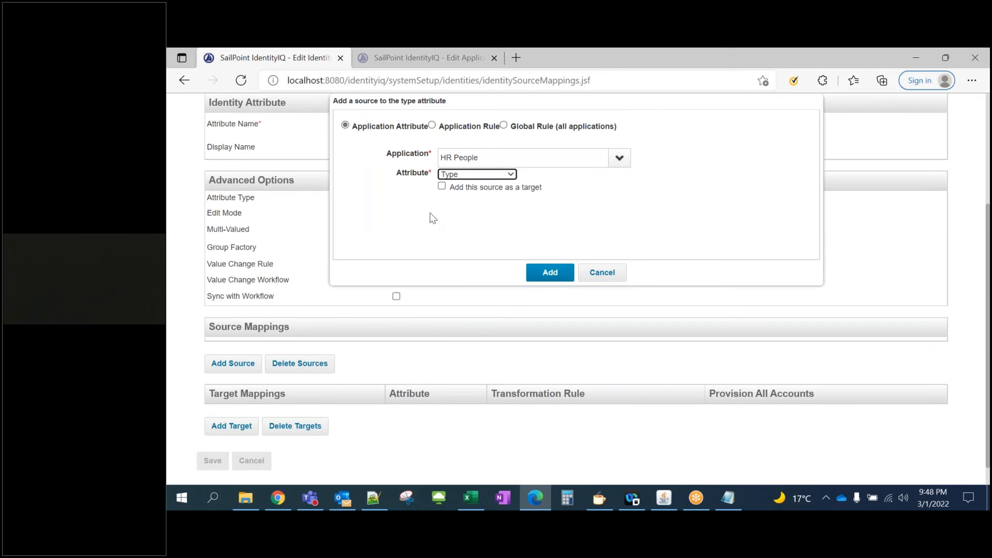
click(546, 277)
scroll(289, 318, down, 2)
click(212, 437)
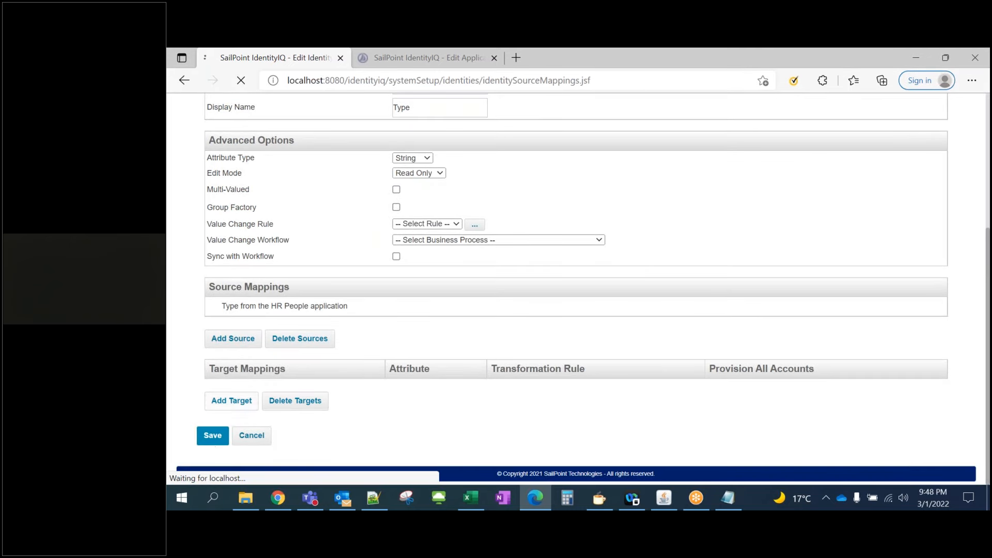
drag(242, 218, 672, 219)
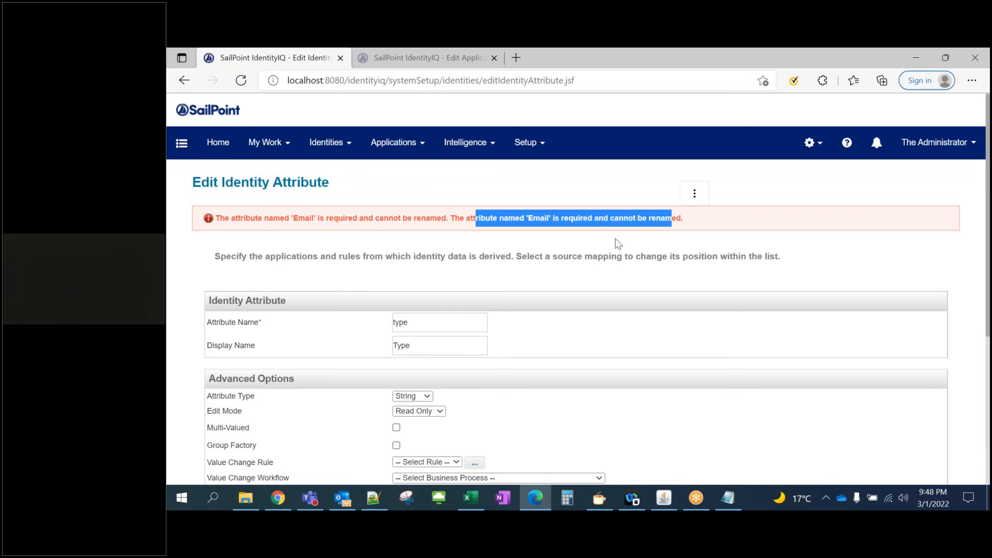
Review the 'Email' cannot-be-renamed error and the Attribute Name field, then go Home
click(547, 245)
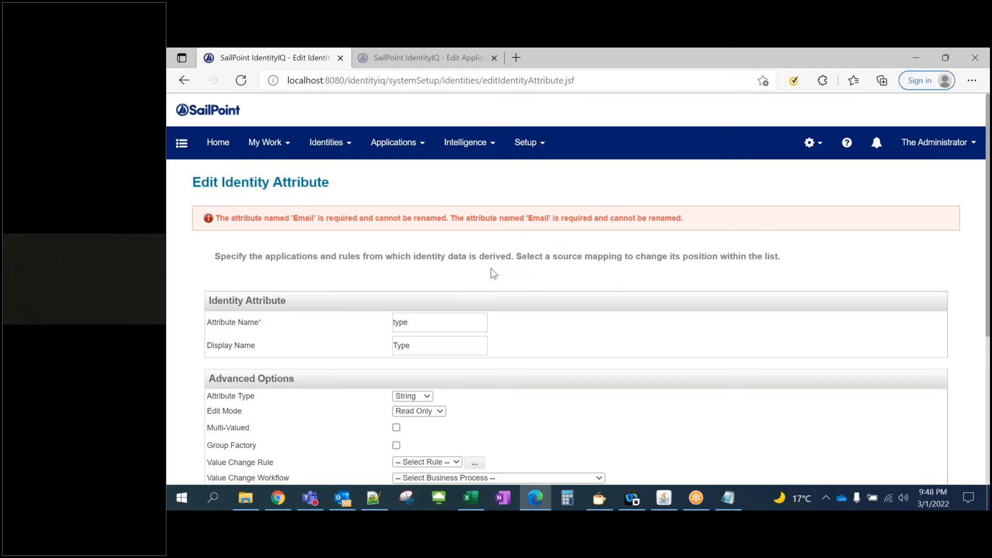
scroll(493, 274, down, 1)
scroll(494, 274, up, 1)
scroll(494, 274, down, 4)
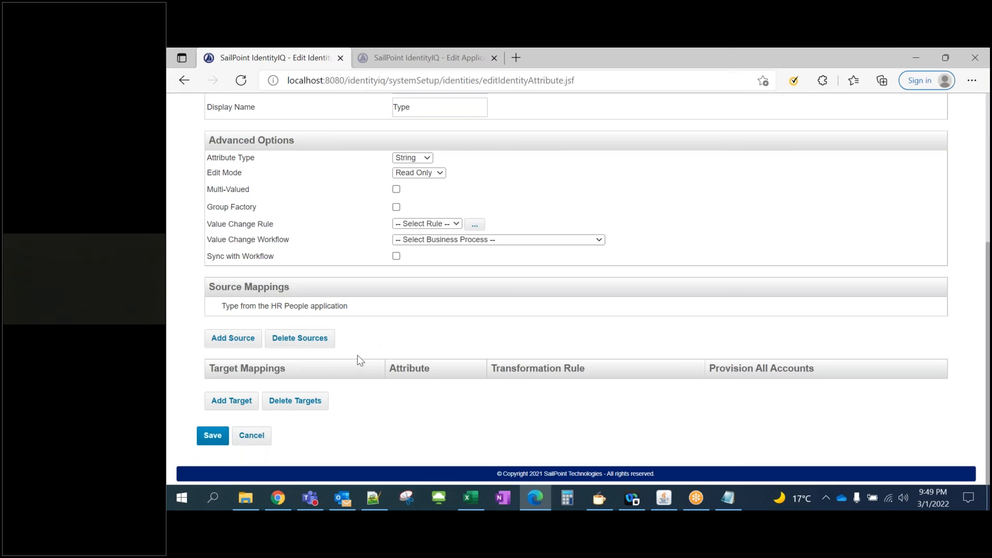
scroll(359, 358, up, 5)
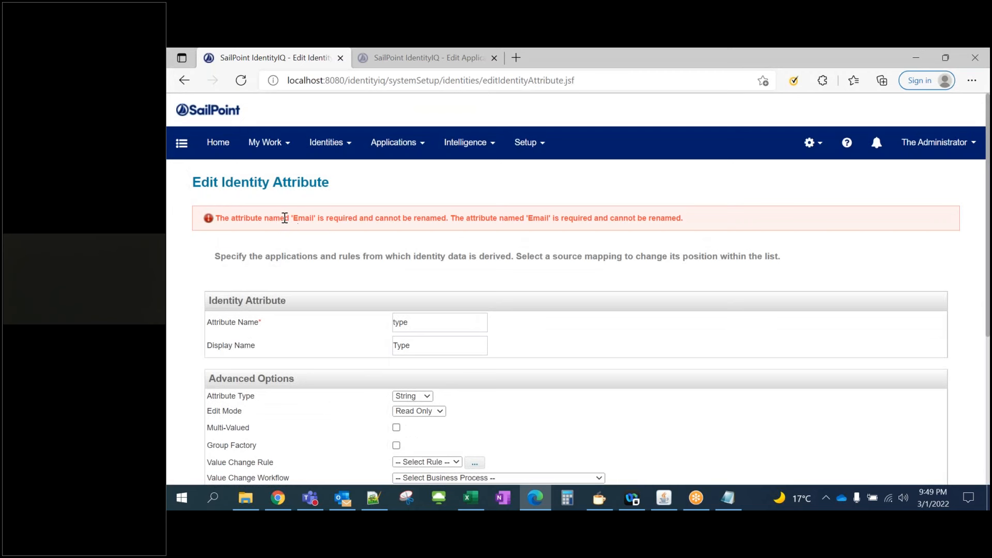
drag(292, 218, 414, 218)
click(482, 225)
drag(419, 328, 379, 323)
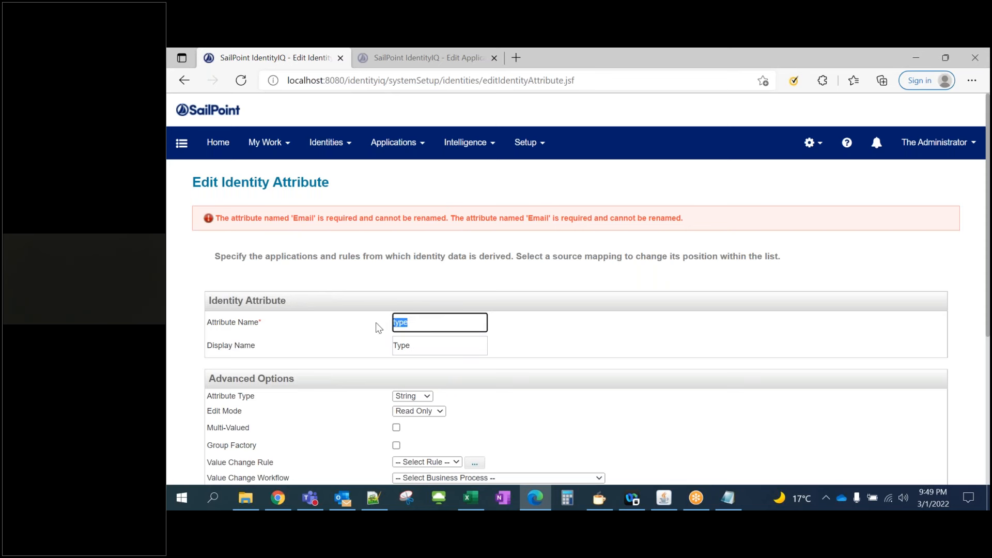
click(336, 252)
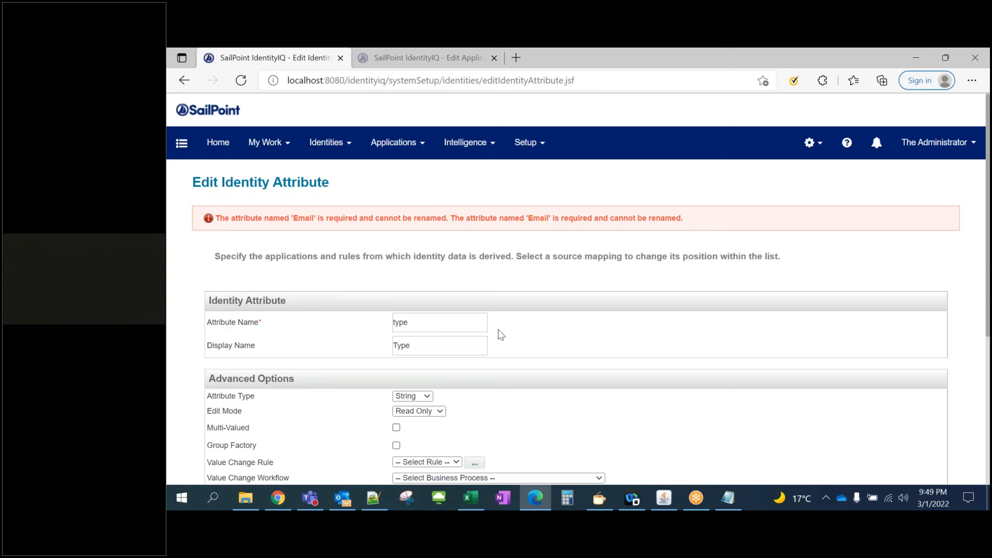
click(226, 155)
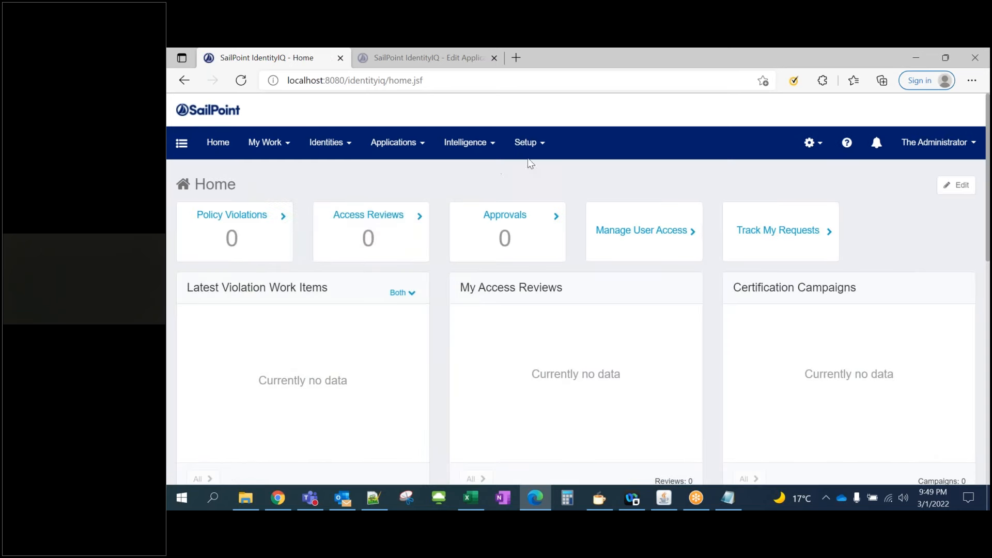
Under Setup > Tasks, select Refresh Identity Cube to open its Edit Task page
click(535, 147)
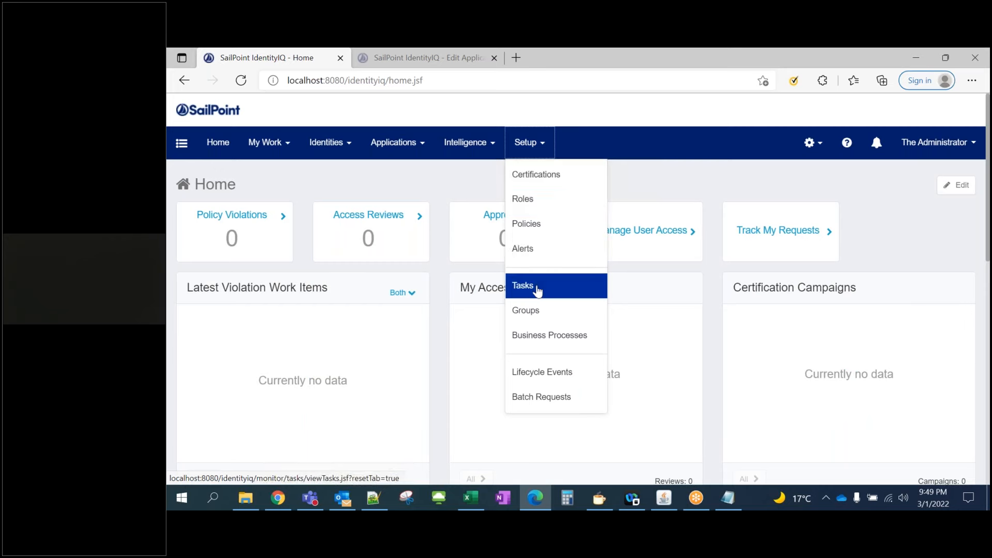
click(538, 291)
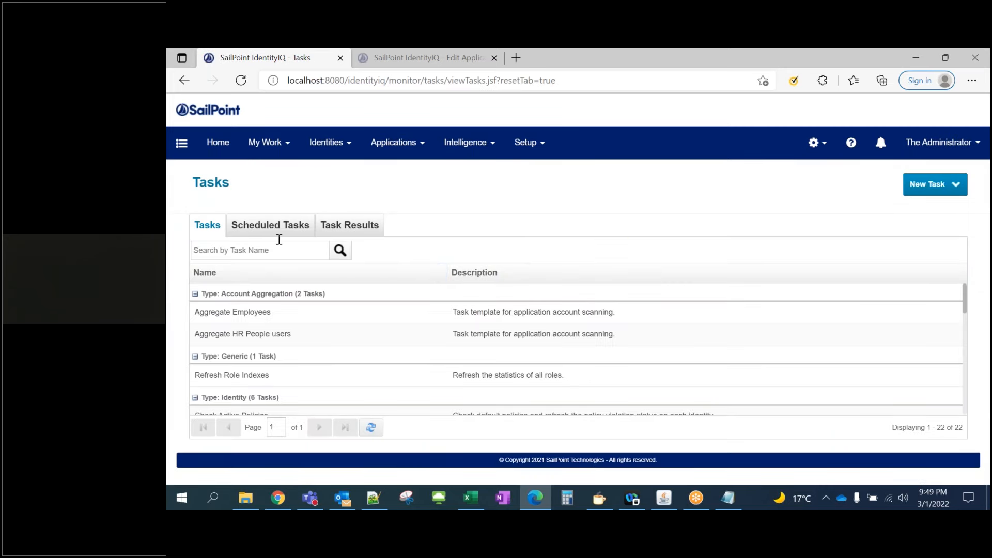
click(331, 142)
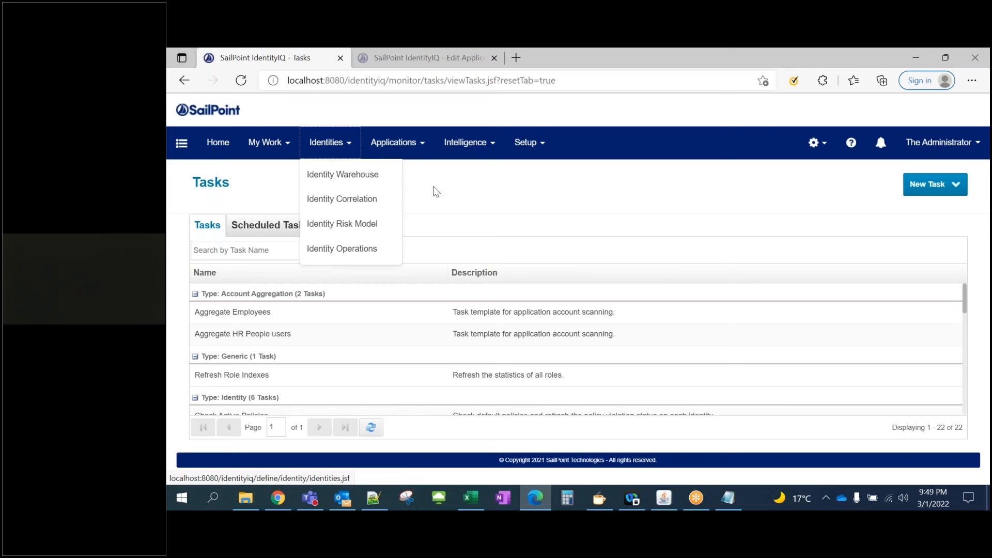
click(472, 192)
scroll(284, 368, down, 3)
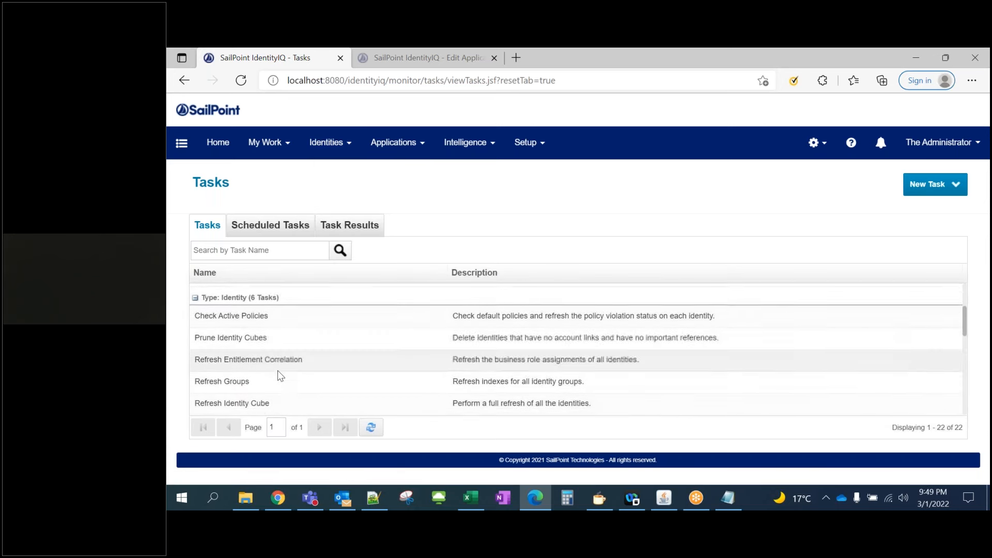
scroll(277, 370, down, 1)
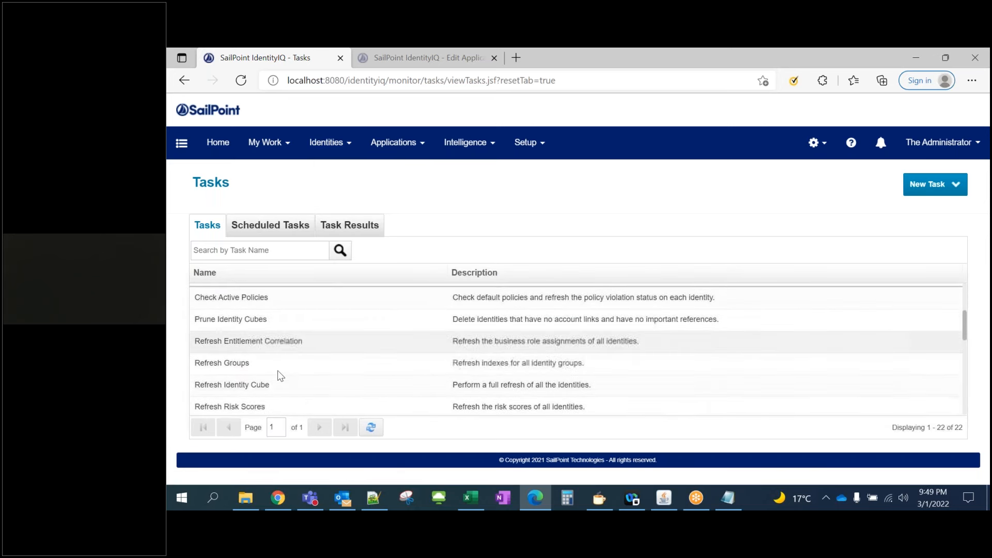
click(251, 385)
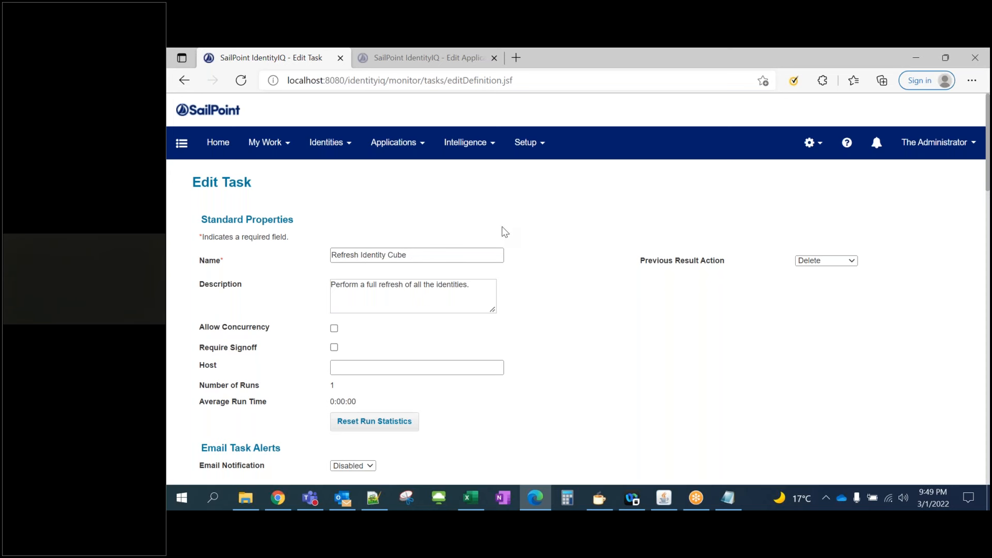
Save and execute the Refresh Identity Cube task, acknowledging the background execution notice
scroll(514, 231, down, 2)
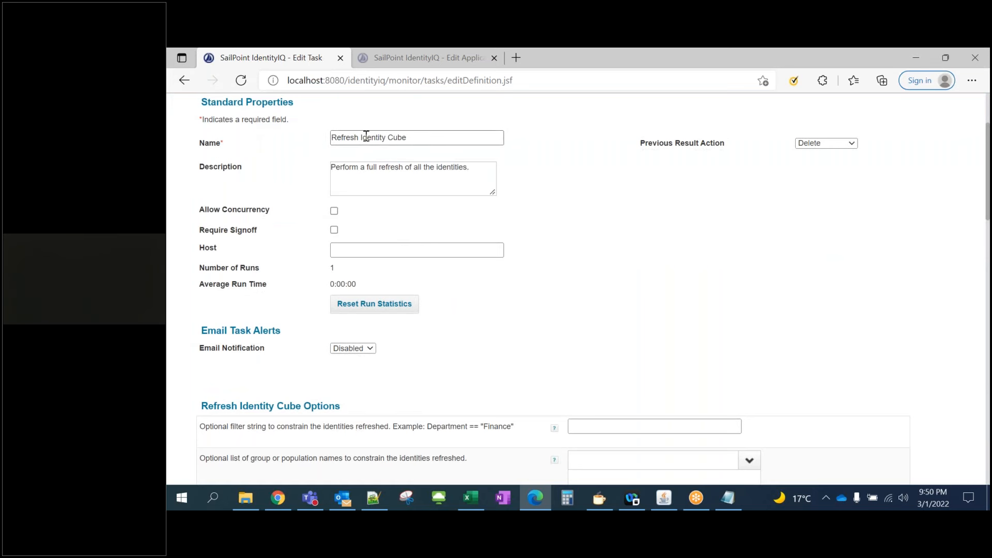
scroll(488, 304, down, 1)
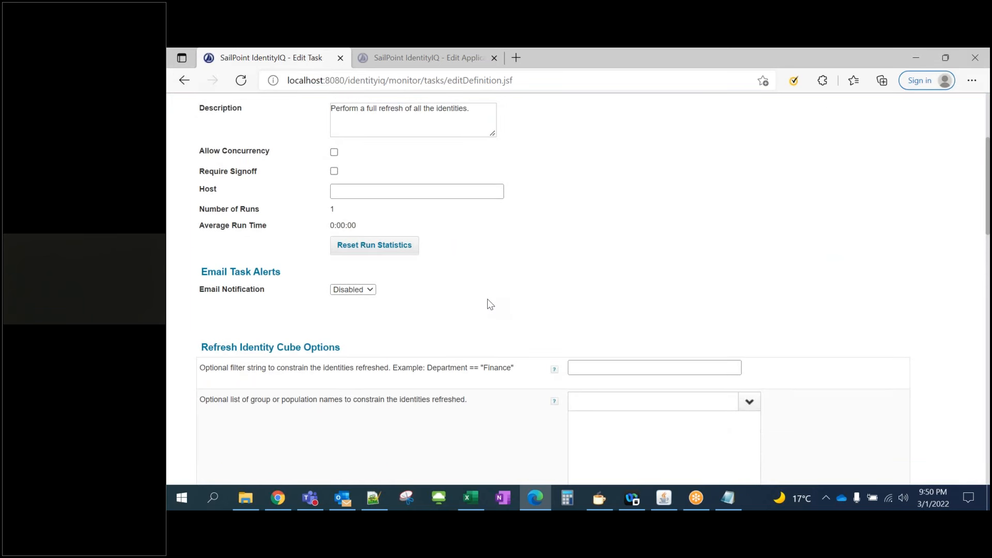
scroll(490, 304, down, 7)
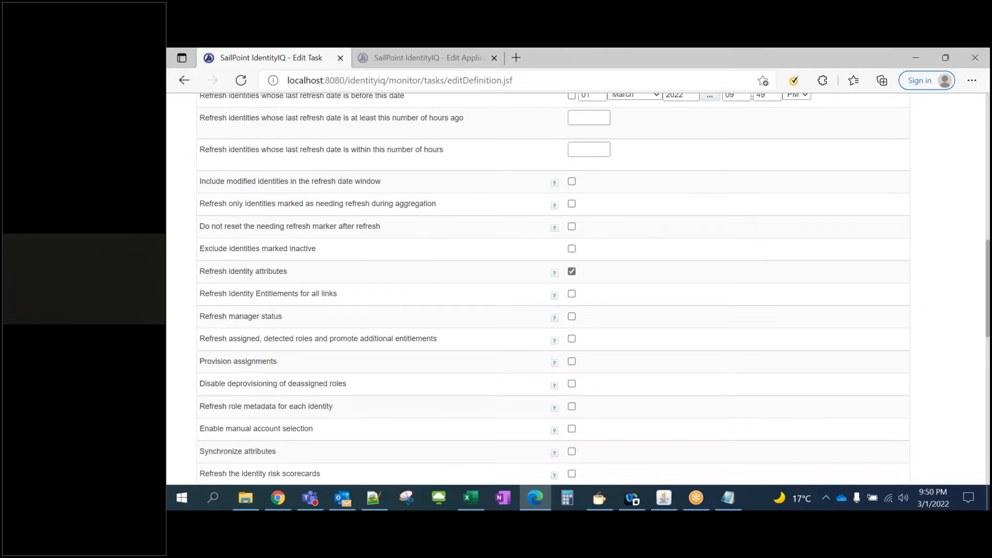
scroll(295, 362, down, 3)
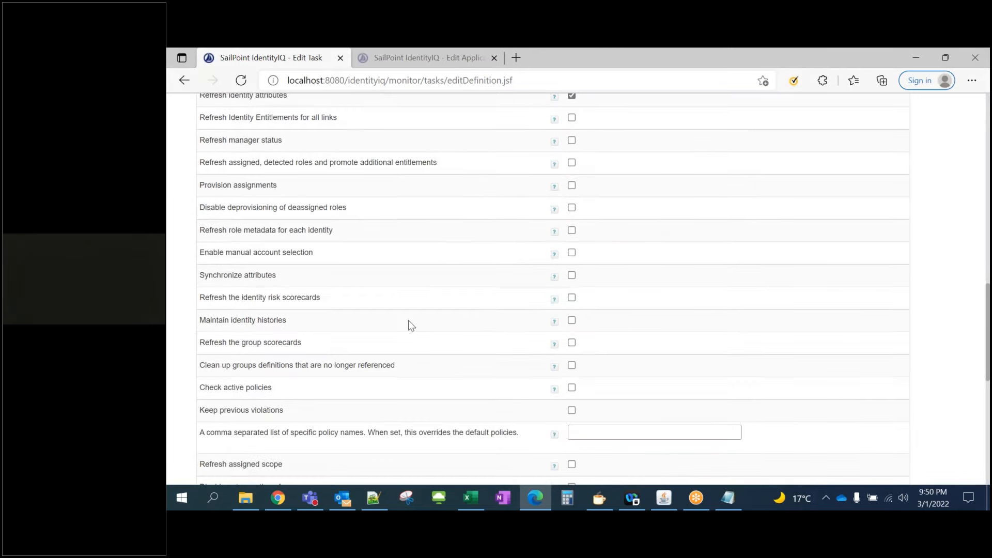
scroll(329, 350, down, 7)
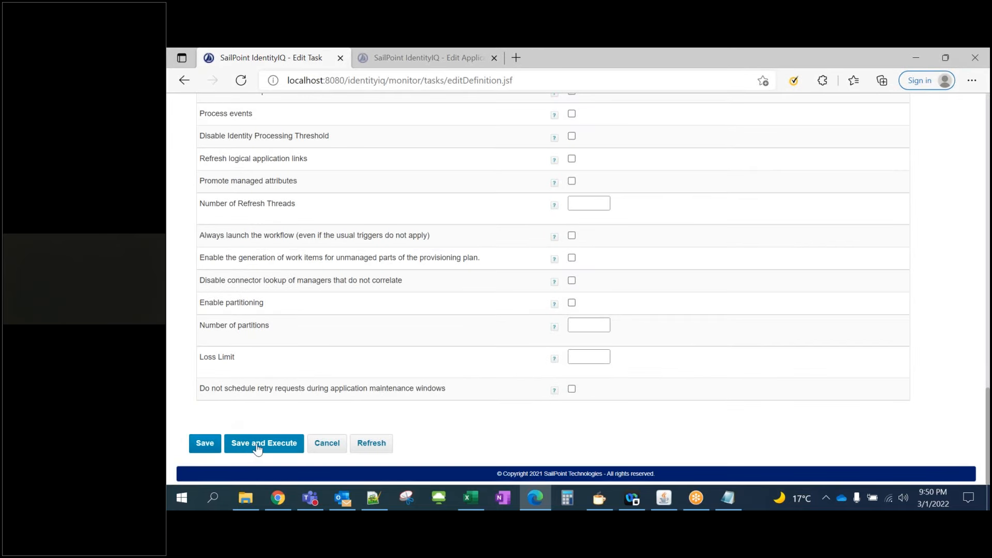
click(258, 448)
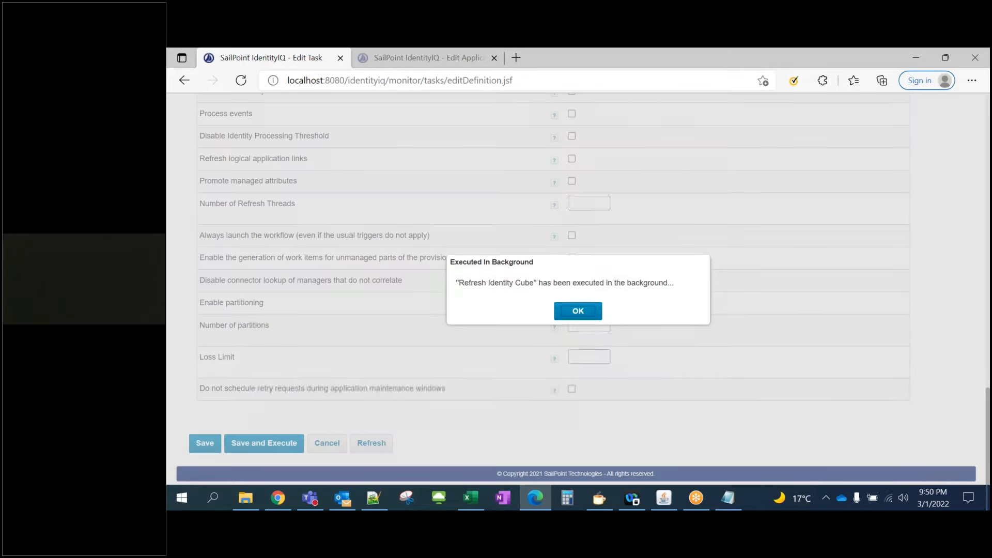
click(578, 313)
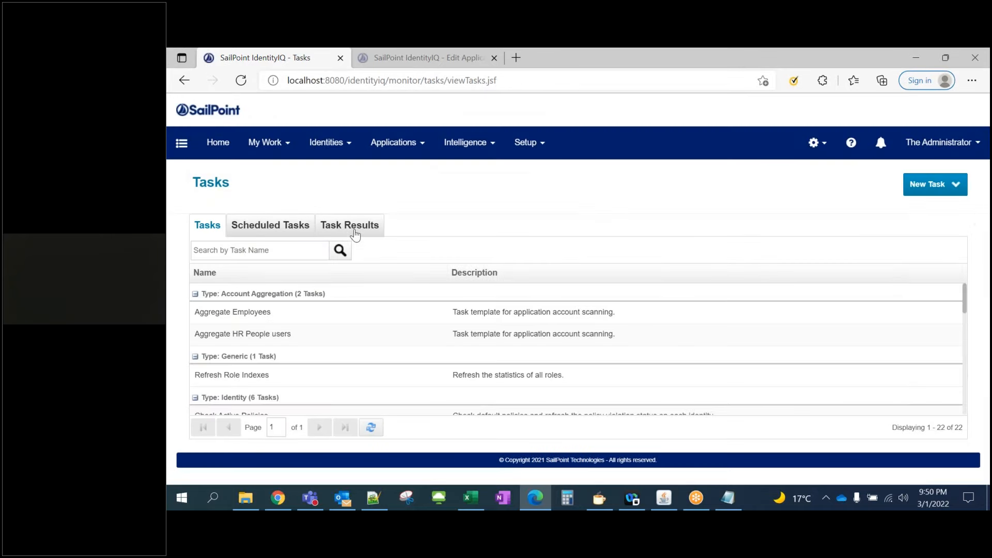
Confirm the Refresh Identity Cube result succeeded, then open the Identity Warehouse
click(355, 227)
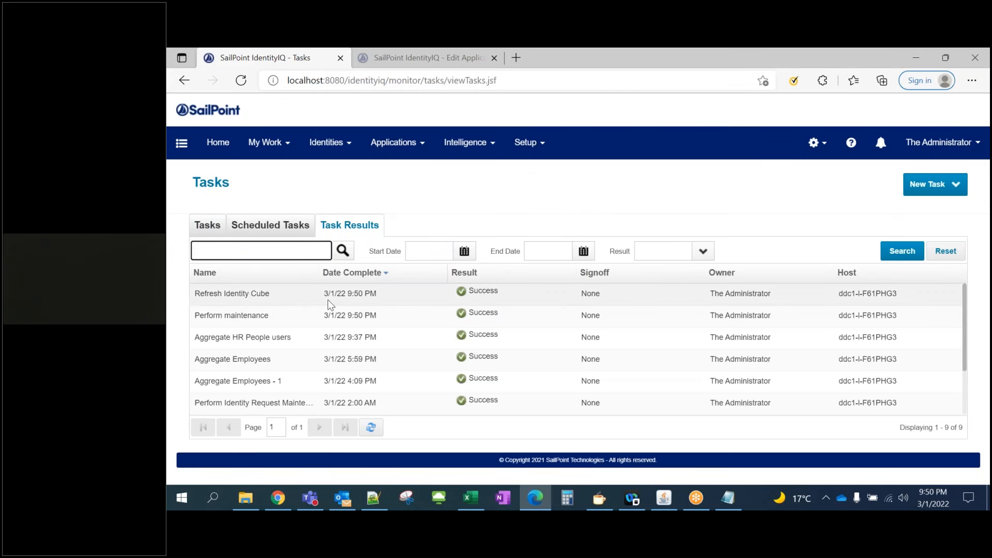
click(367, 300)
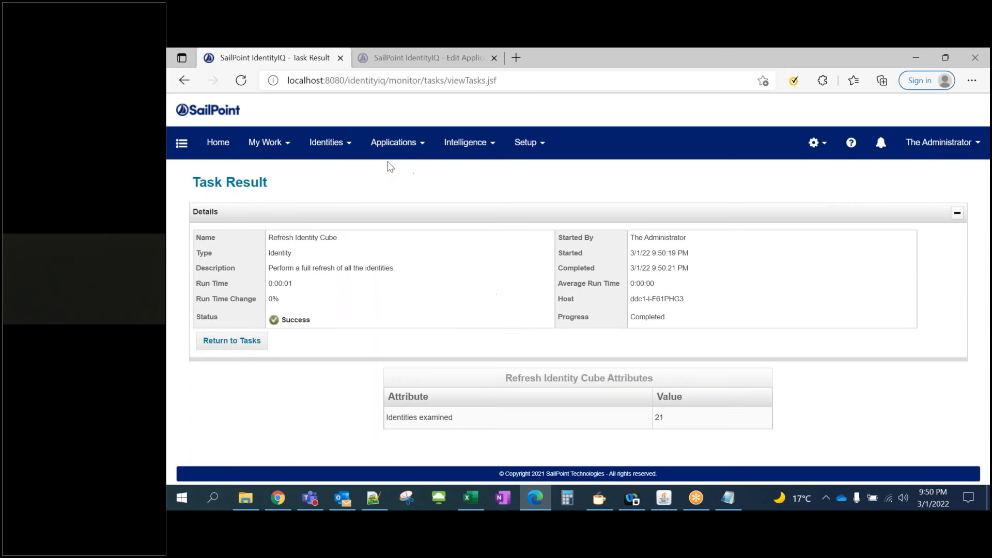
click(328, 142)
click(368, 176)
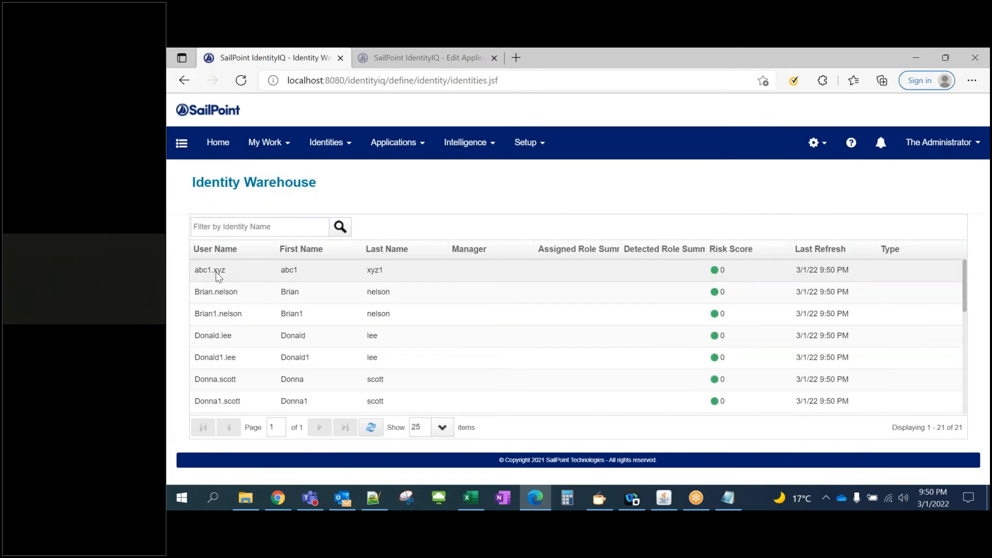
Check abc1.xyz's populated email, then view another identity's active HR People account
click(237, 274)
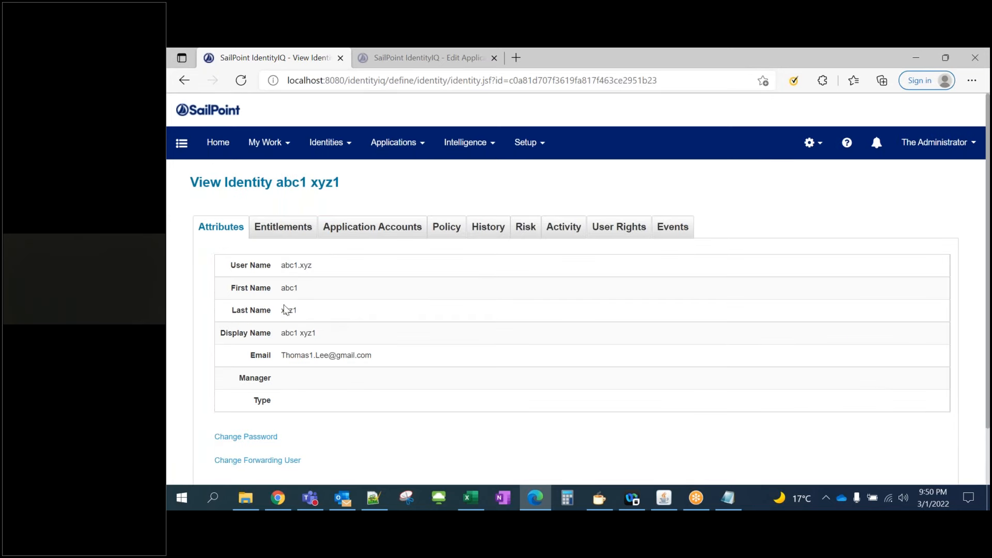
drag(290, 356, 385, 356)
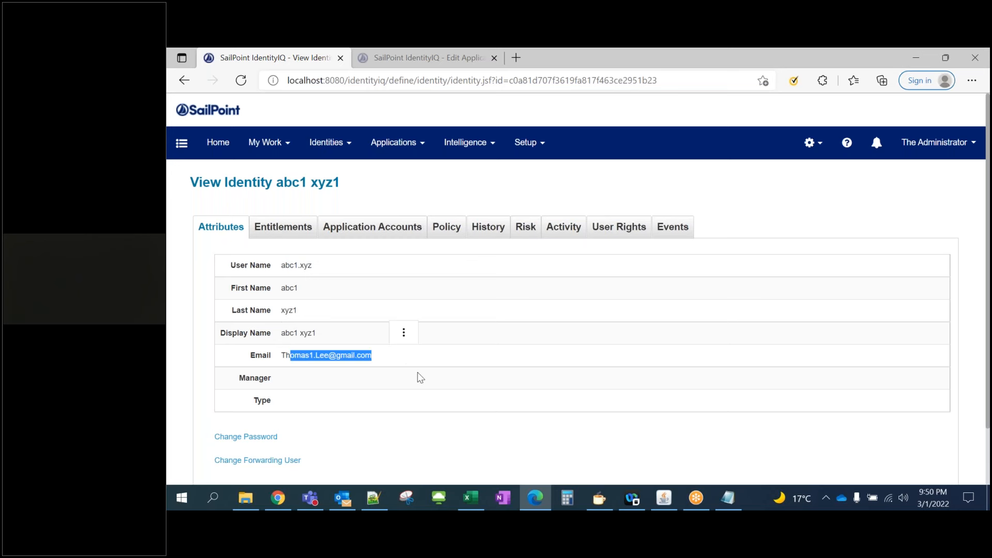
click(327, 142)
click(314, 174)
scroll(360, 335, down, 3)
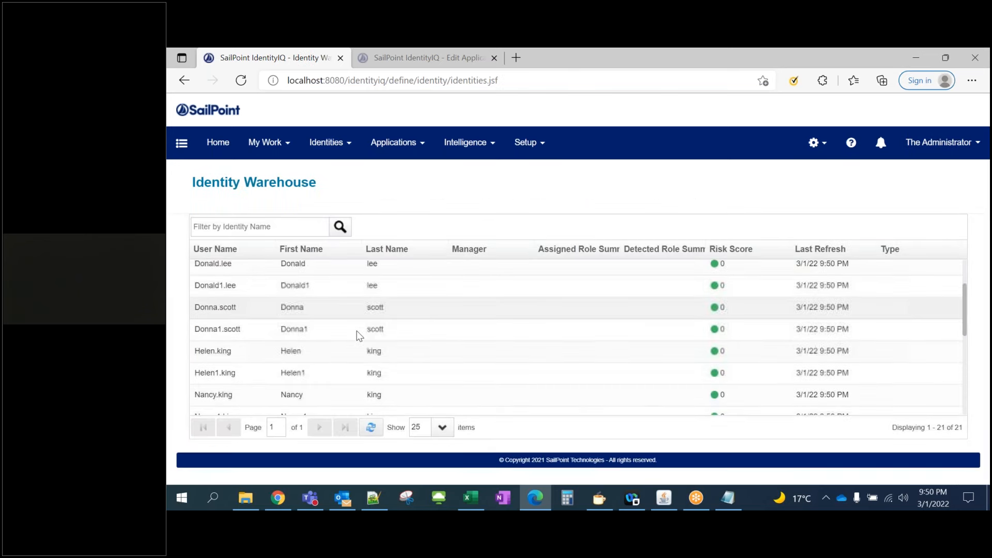
click(242, 348)
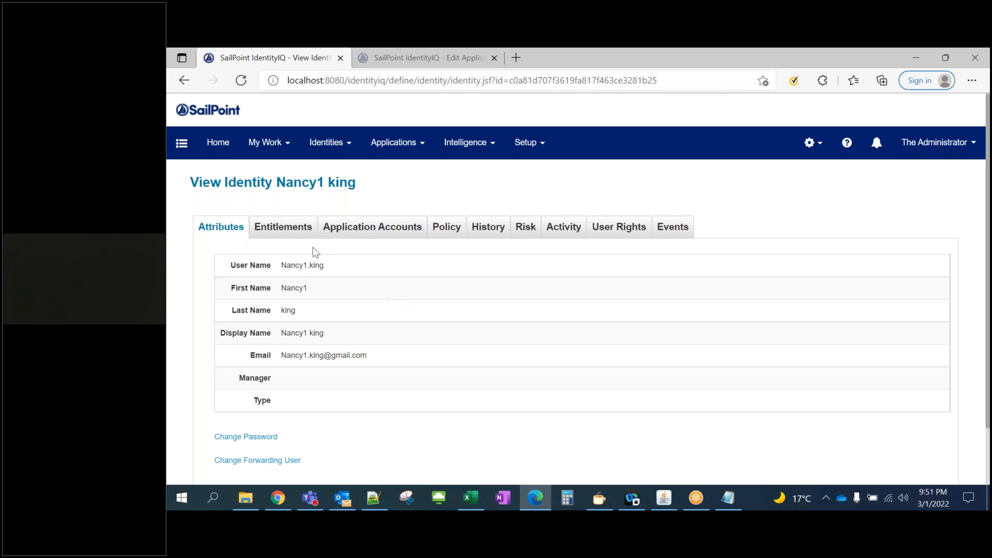
click(371, 227)
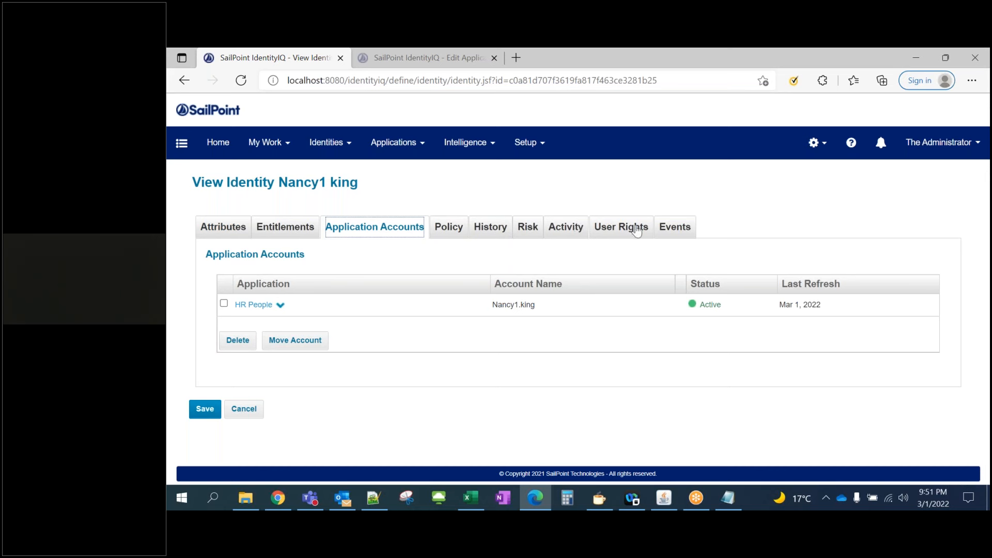
Go to Applications > Application Definition and clear the page path from the URL
mouse_move(408, 144)
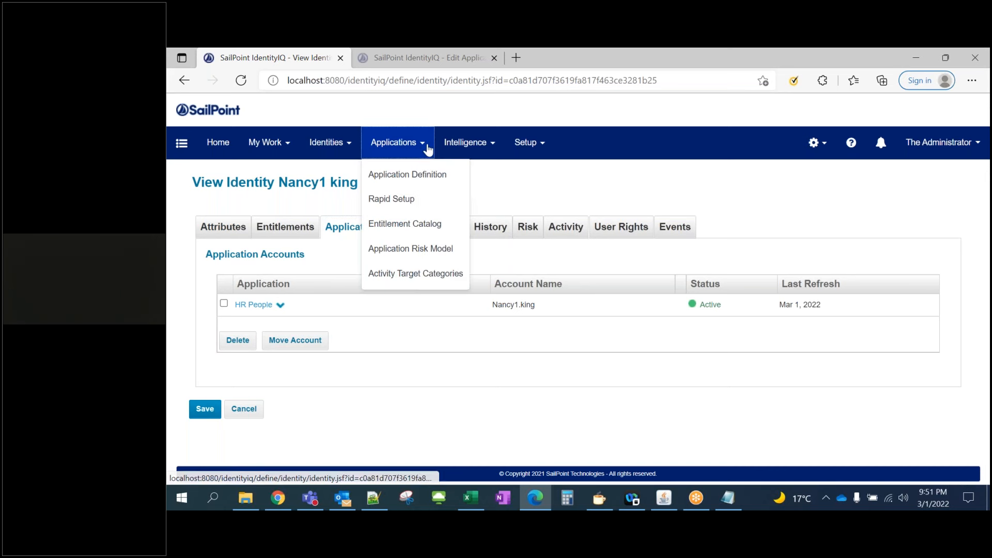
click(417, 171)
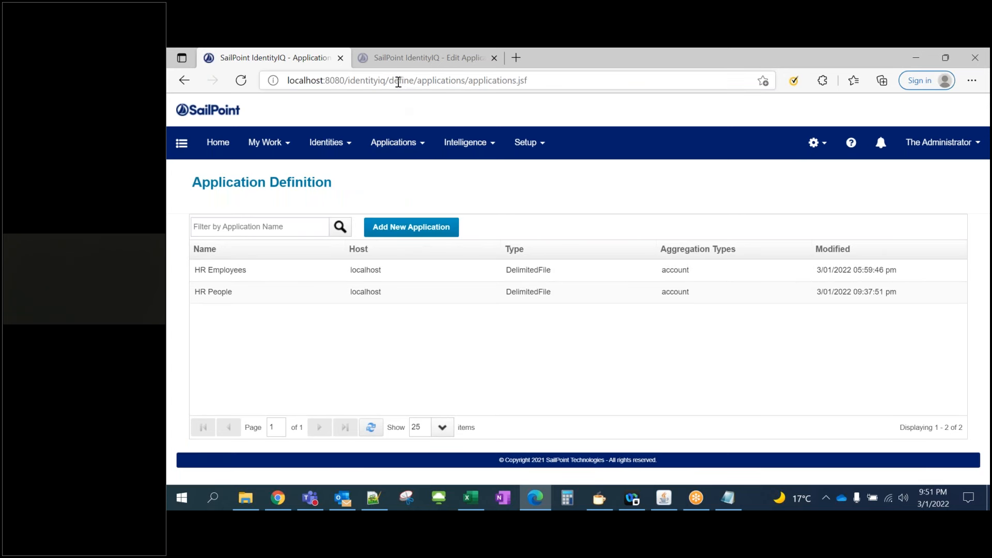
drag(391, 80, 553, 84)
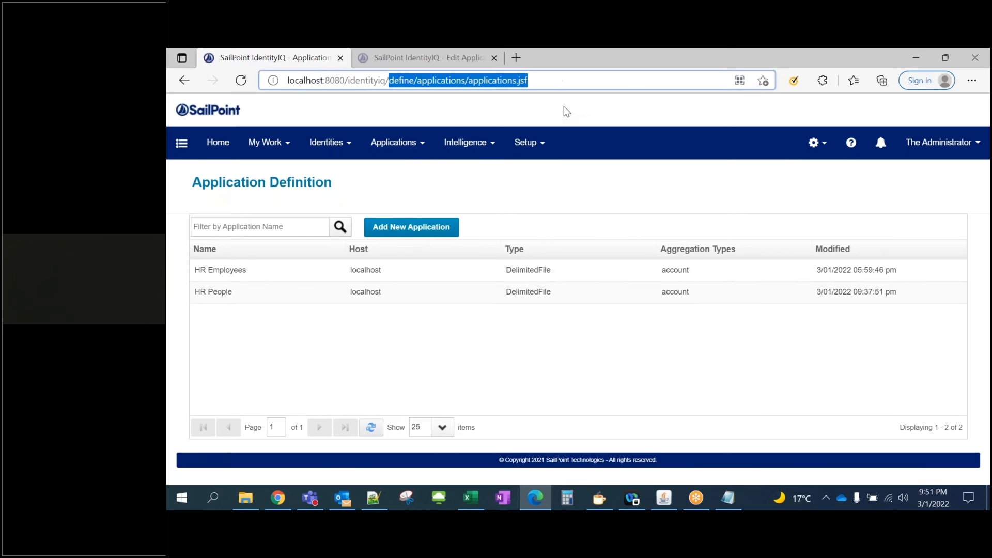
key(BackSpace)
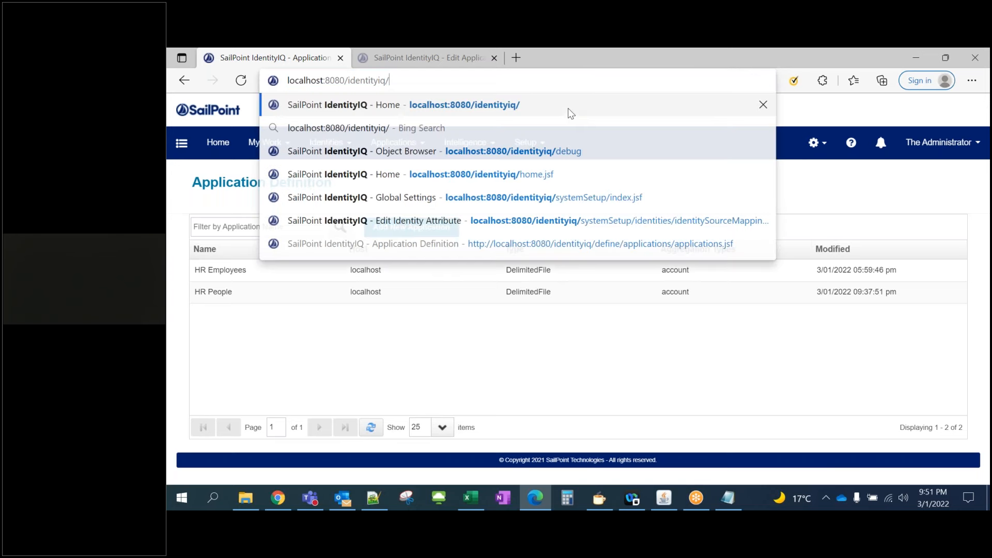
Close the second browser tab and open Global Settings
click(374, 59)
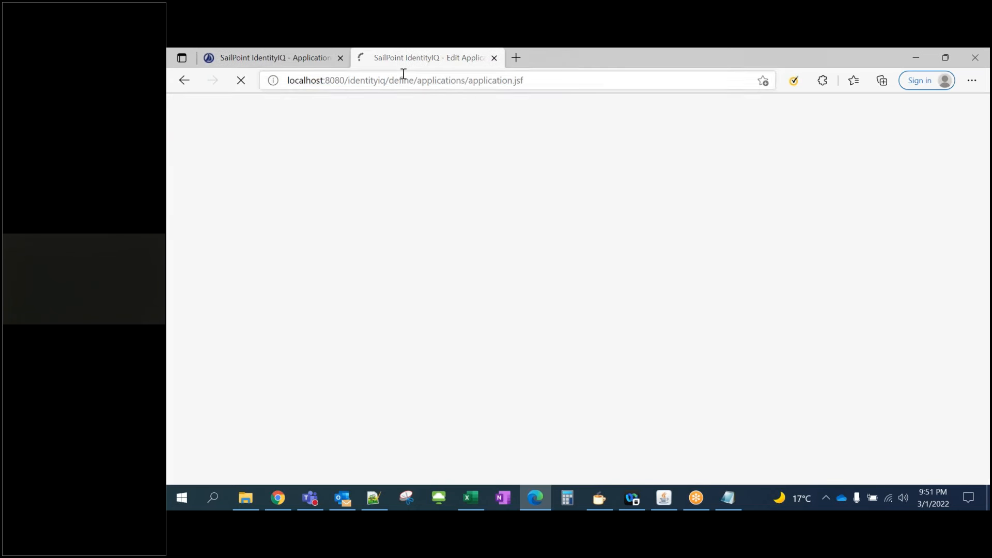
right_click(377, 59)
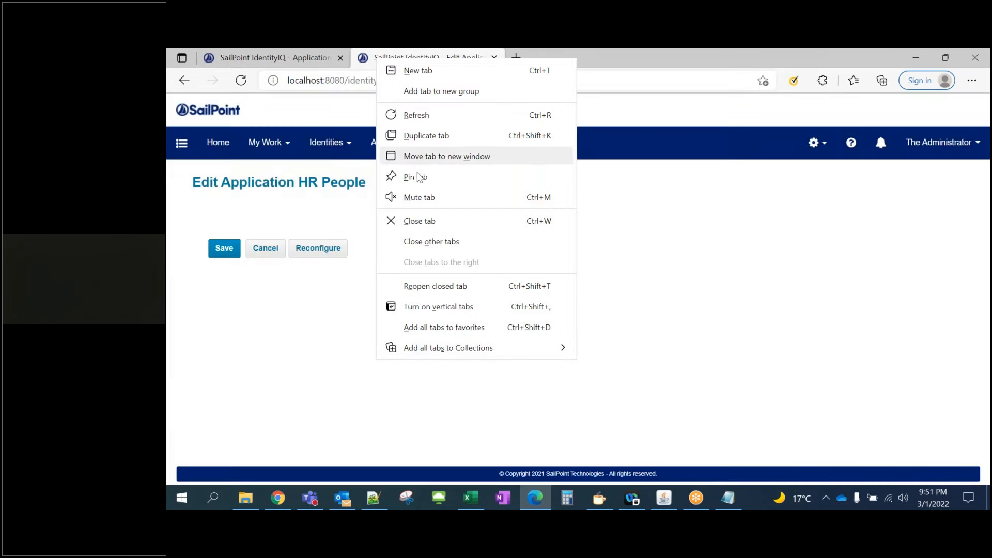
click(425, 225)
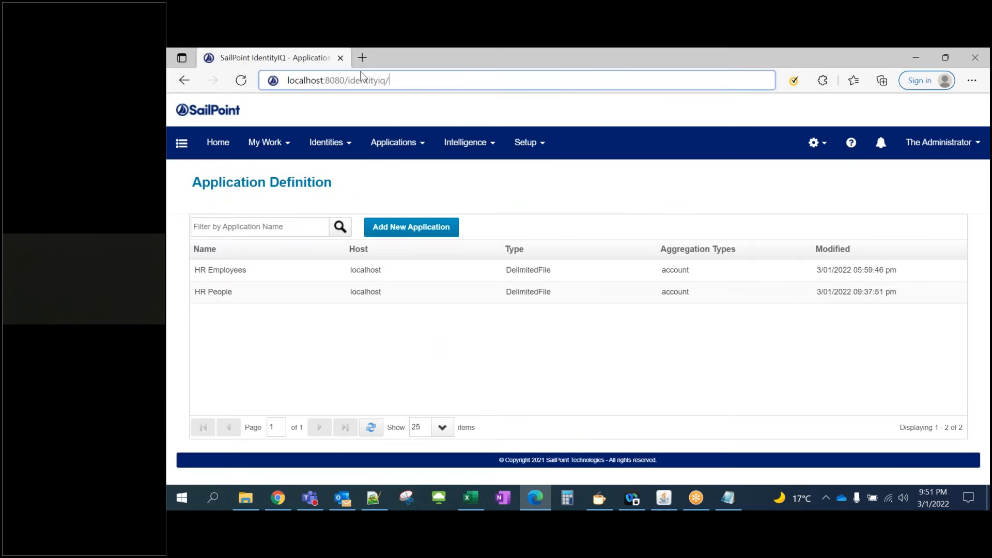
right_click(308, 58)
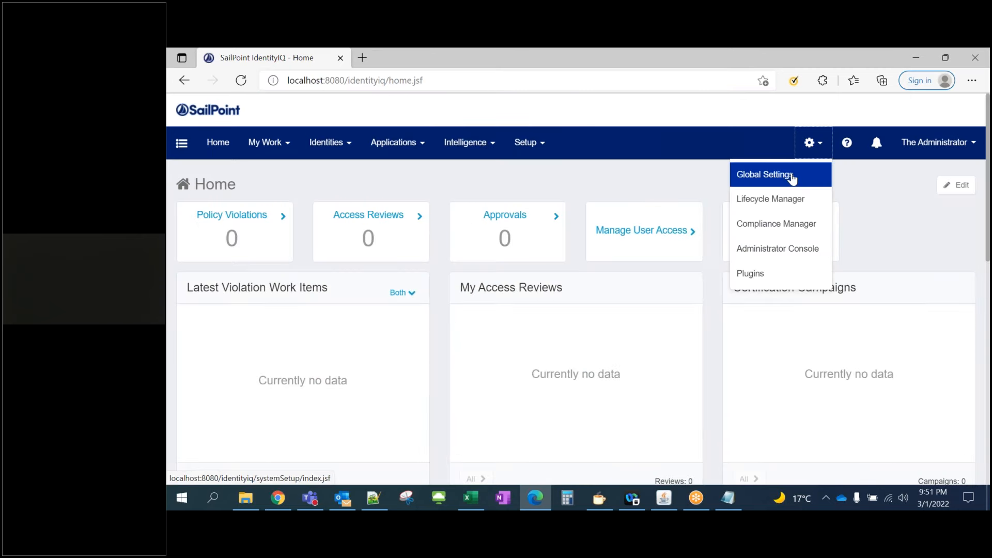
click(792, 178)
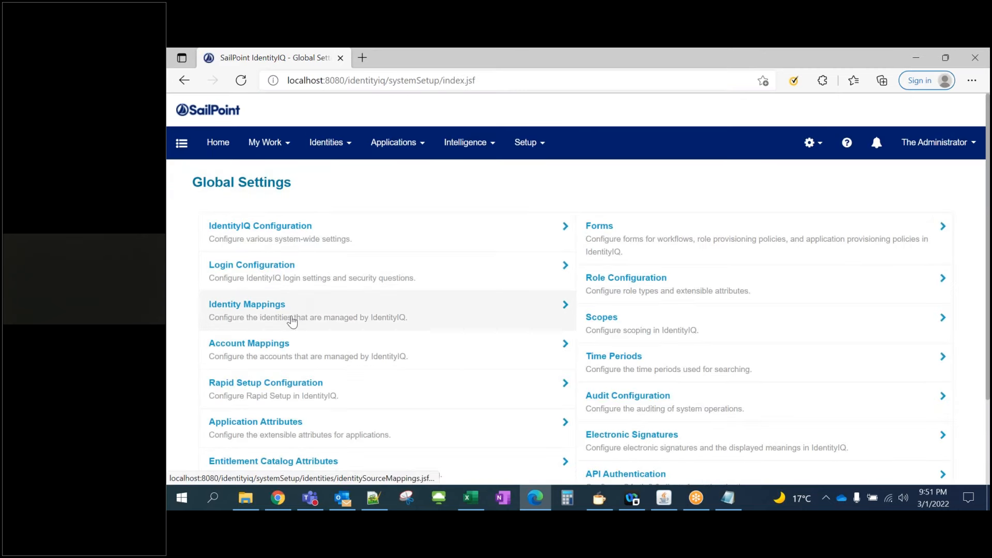
Open Identity Mappings and inspect First Name's HR Employees source, leaving it unchanged
click(293, 322)
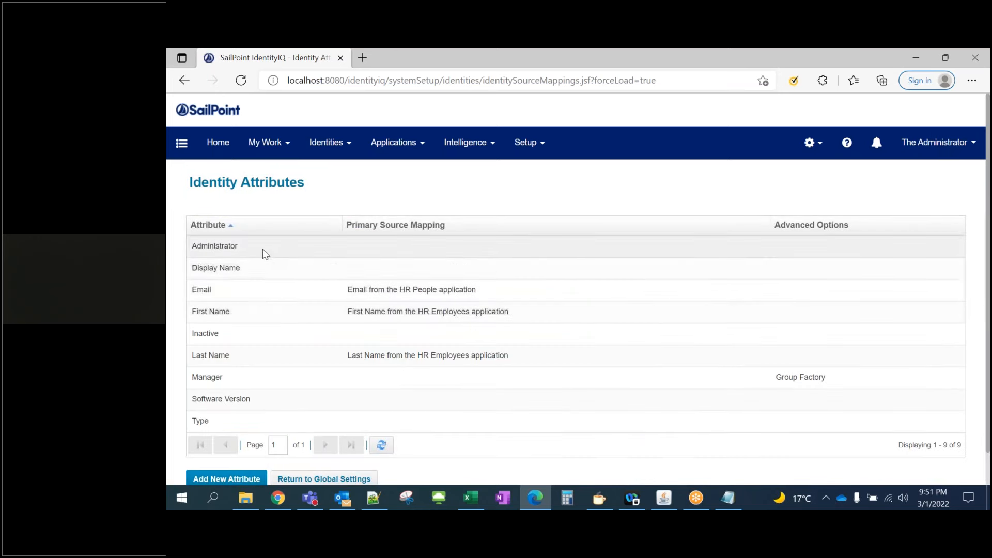
click(268, 320)
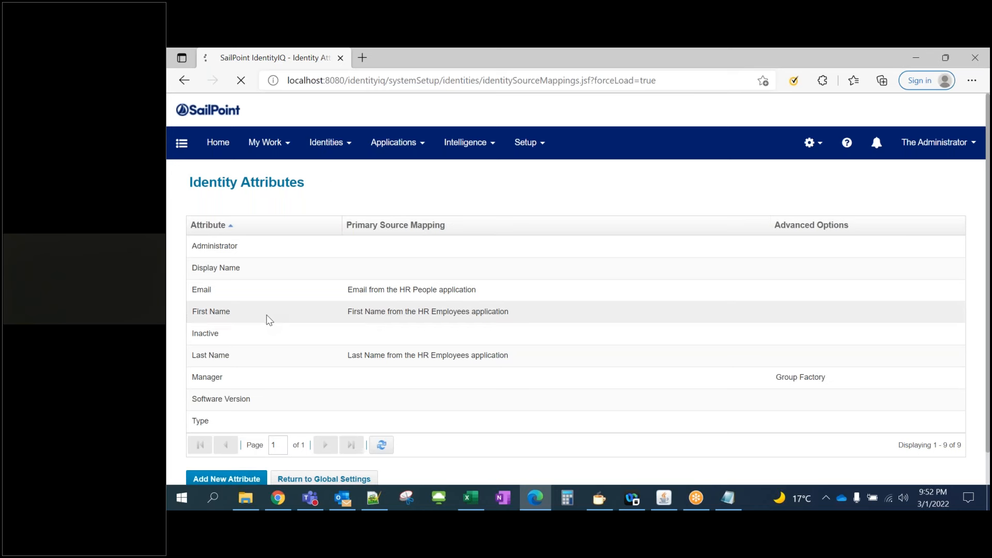
scroll(302, 304, down, 1)
scroll(303, 304, down, 4)
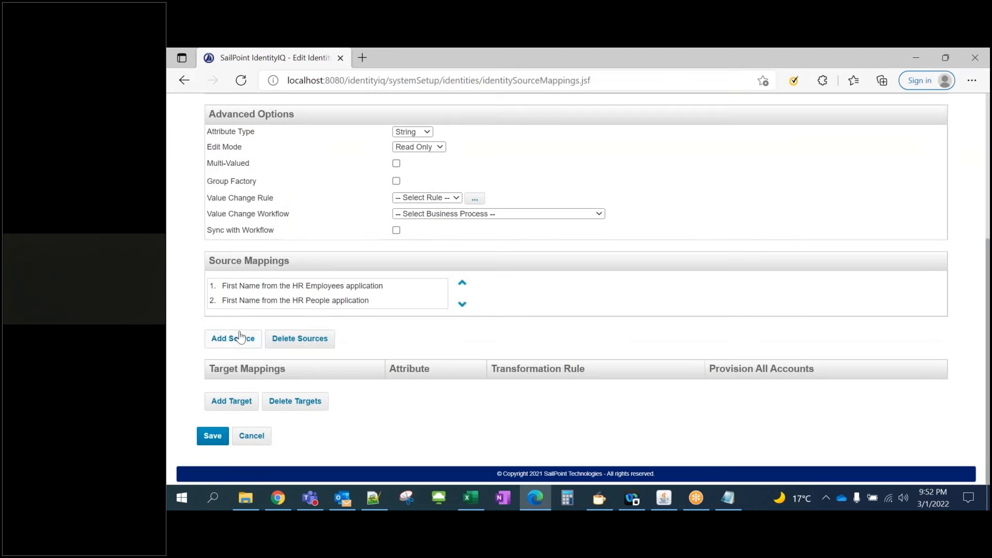
click(234, 339)
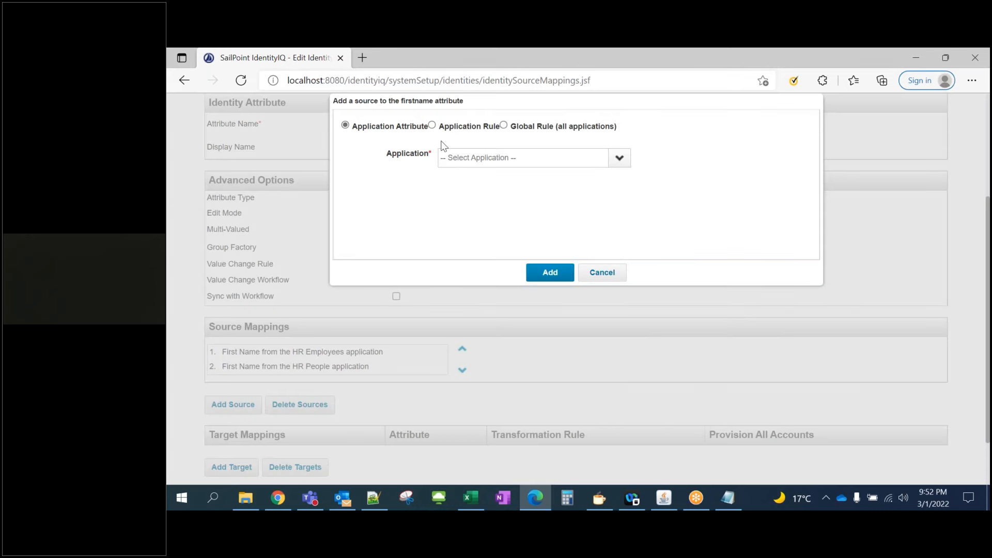
scroll(439, 333, down, 2)
click(253, 437)
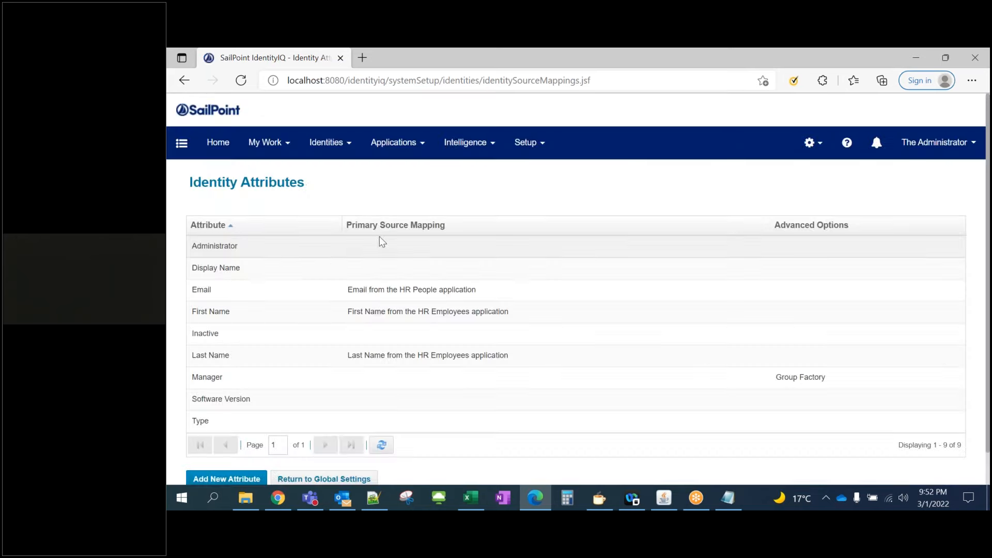
Inspect the Email and Last Name mappings without changes, then open the Type attribute
click(279, 290)
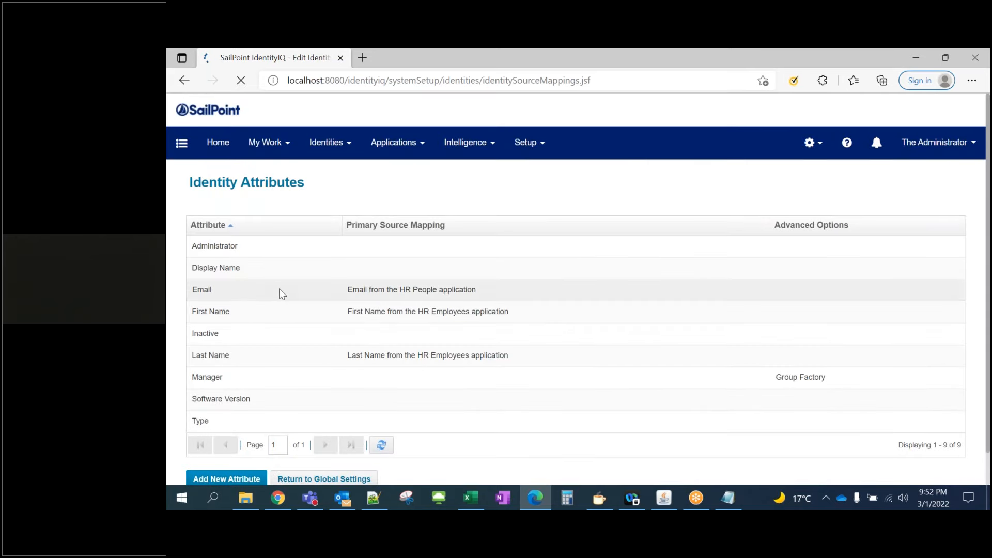
scroll(304, 299, down, 4)
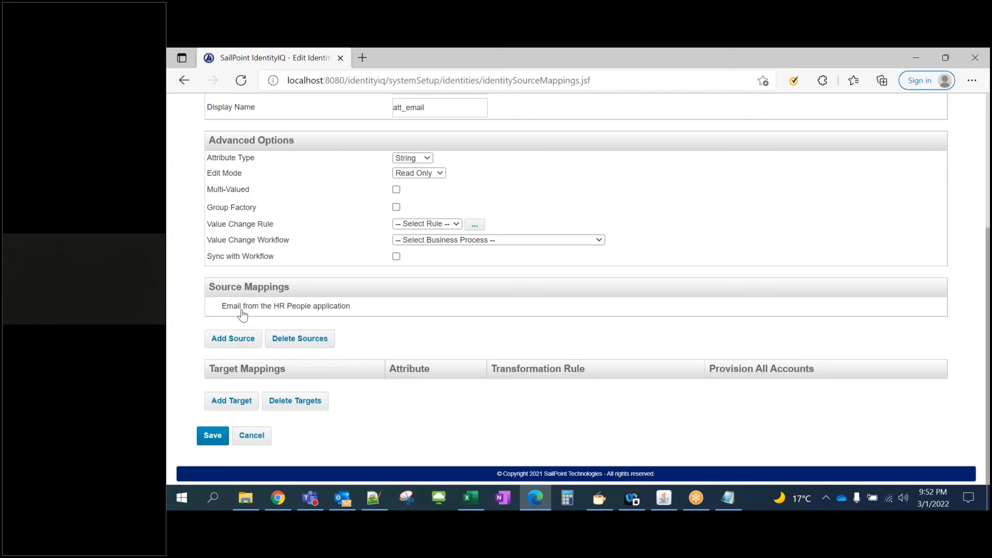
click(247, 438)
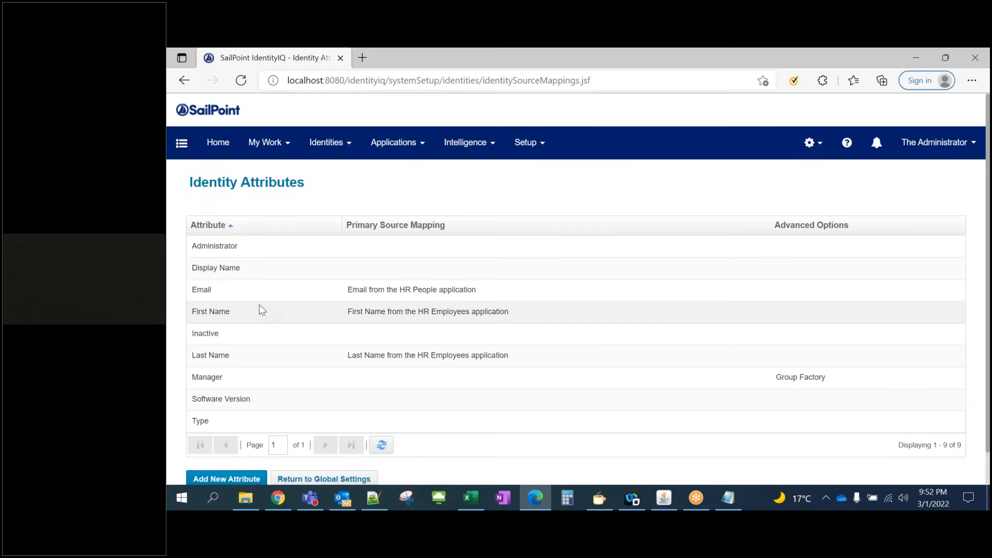
click(287, 359)
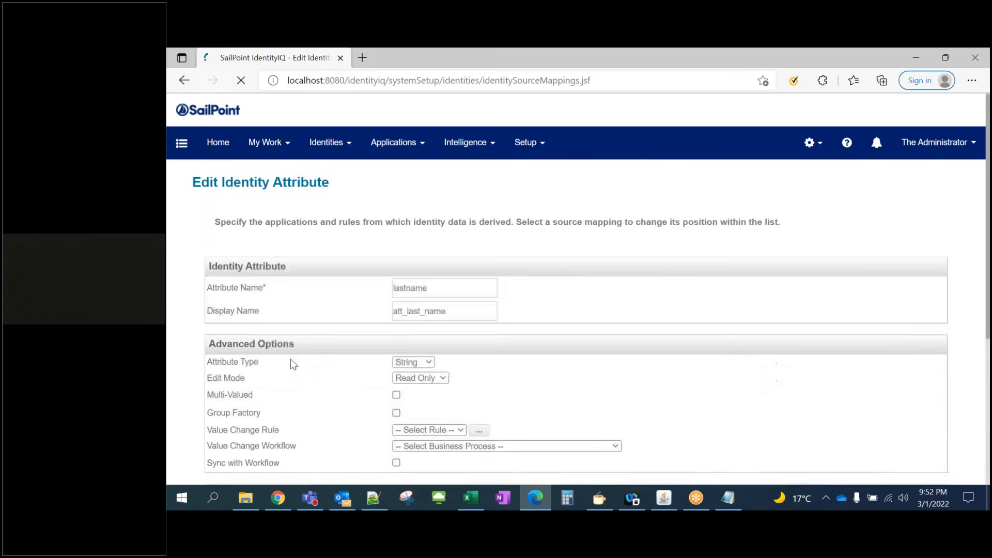
scroll(296, 404, down, 4)
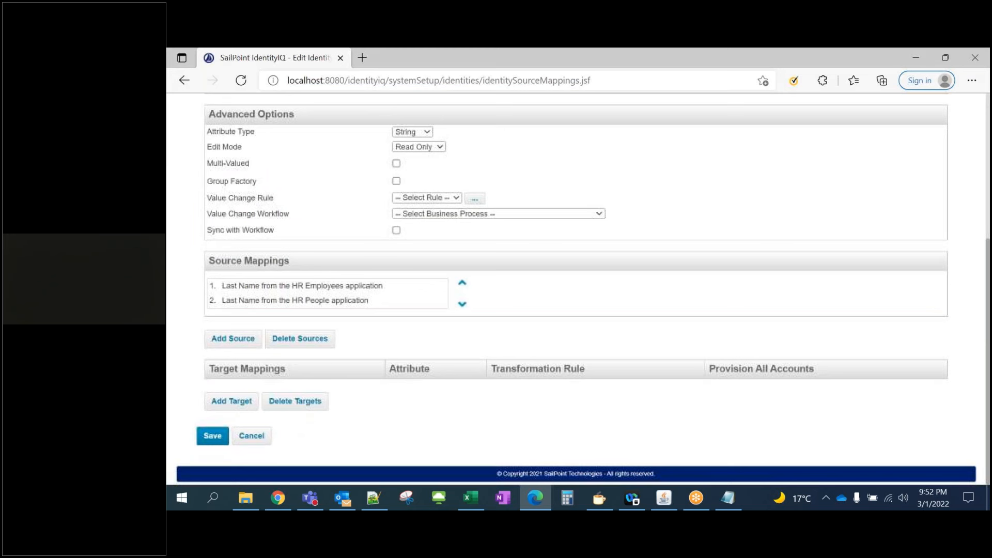
click(252, 436)
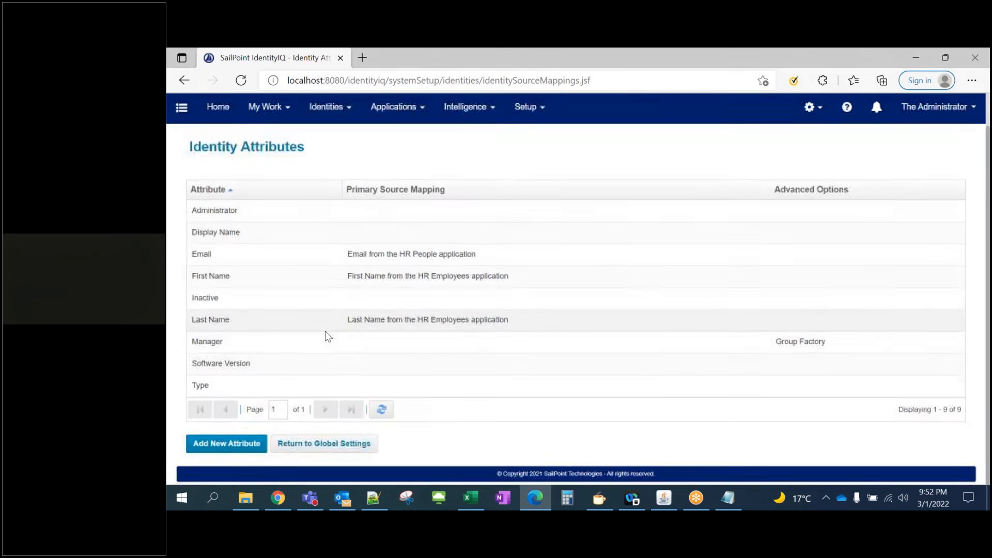
click(255, 388)
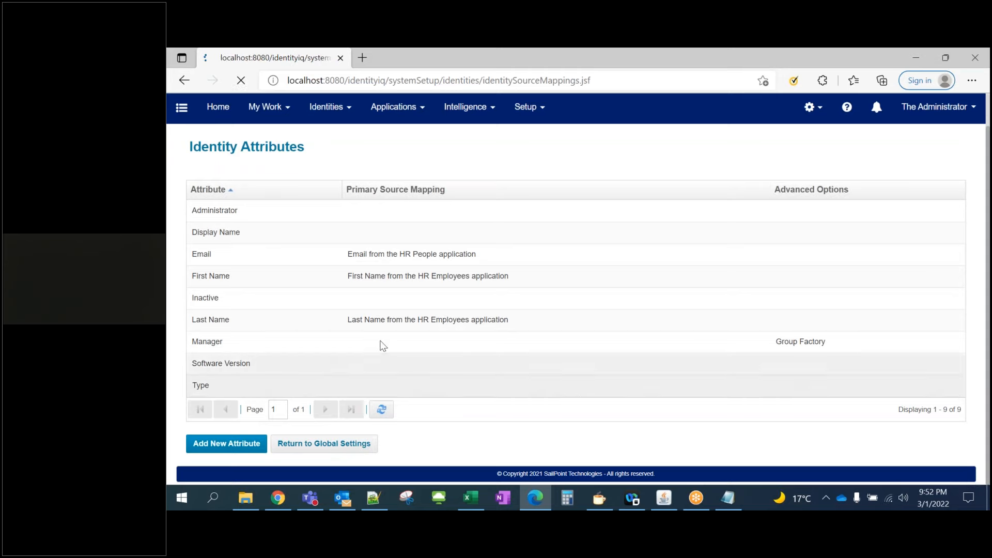
Add the HR People application's Type attribute as a source for the Type identity attribute
scroll(348, 295, down, 3)
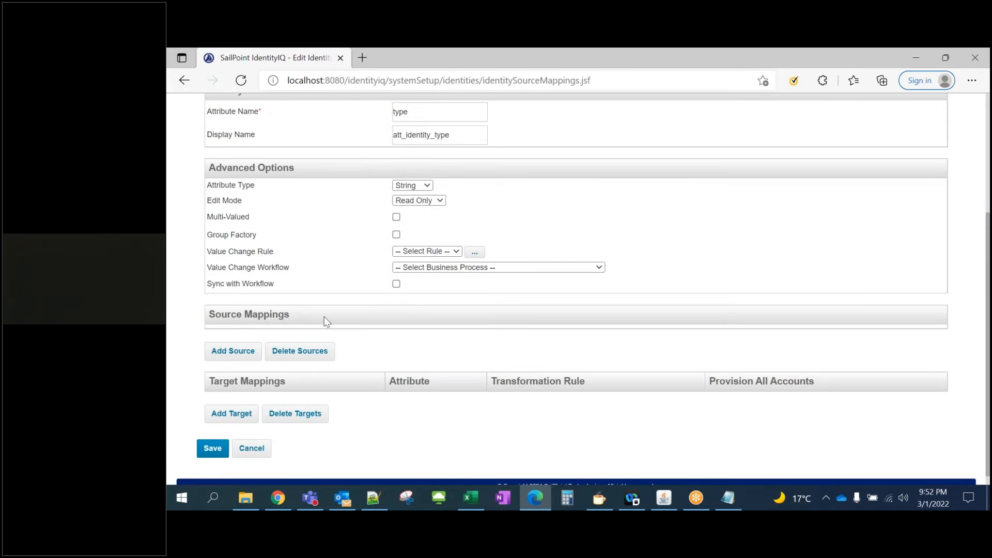
scroll(251, 329, down, 1)
click(251, 336)
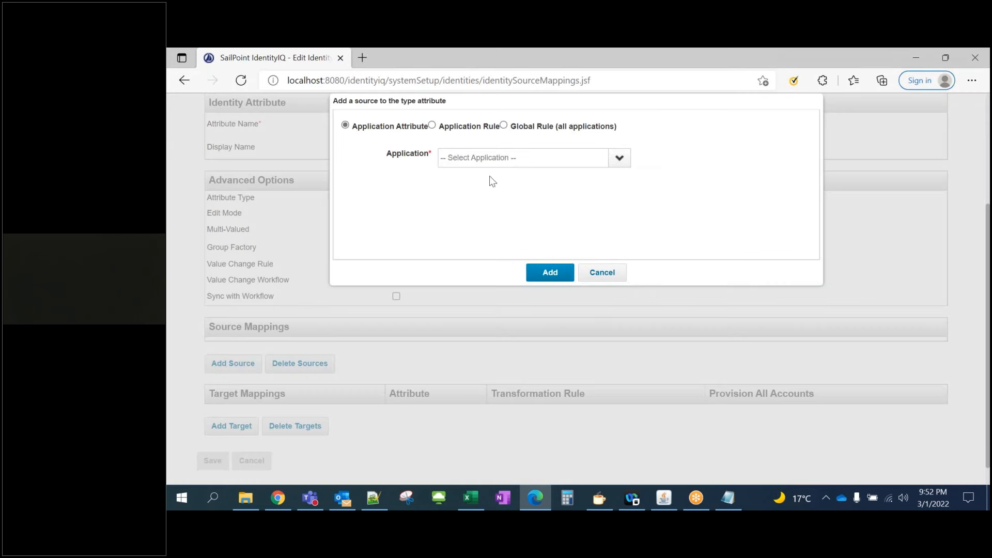
click(622, 162)
click(518, 197)
click(499, 175)
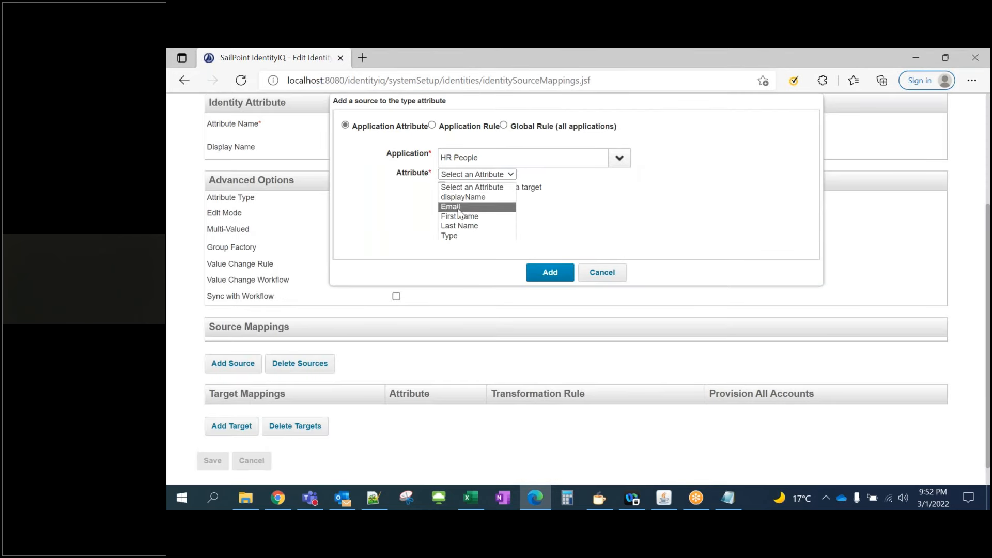
click(455, 209)
click(499, 175)
click(457, 236)
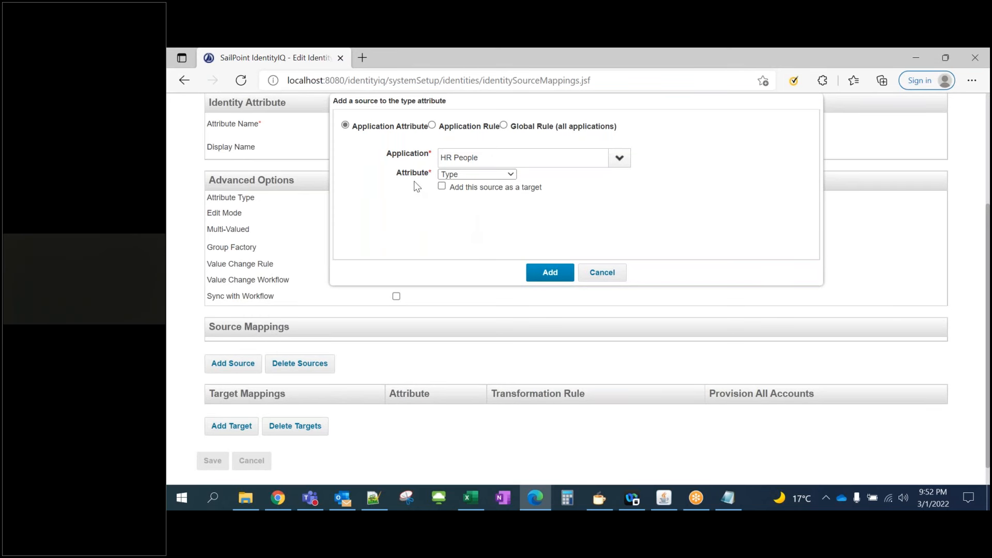
click(538, 274)
Save the Type identity attribute with its new HR People Type source mapping
scroll(346, 288, up, 3)
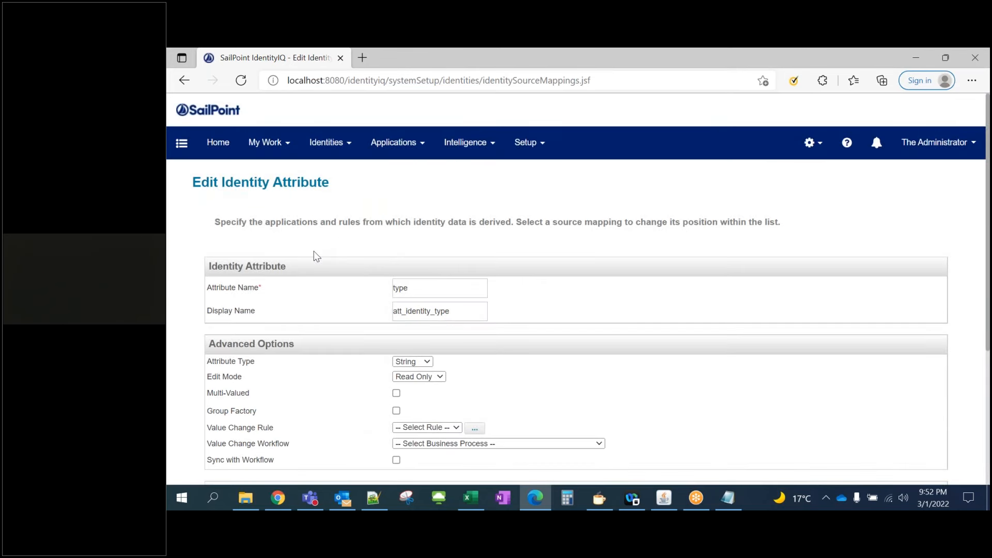
scroll(314, 252, down, 3)
scroll(315, 259, down, 3)
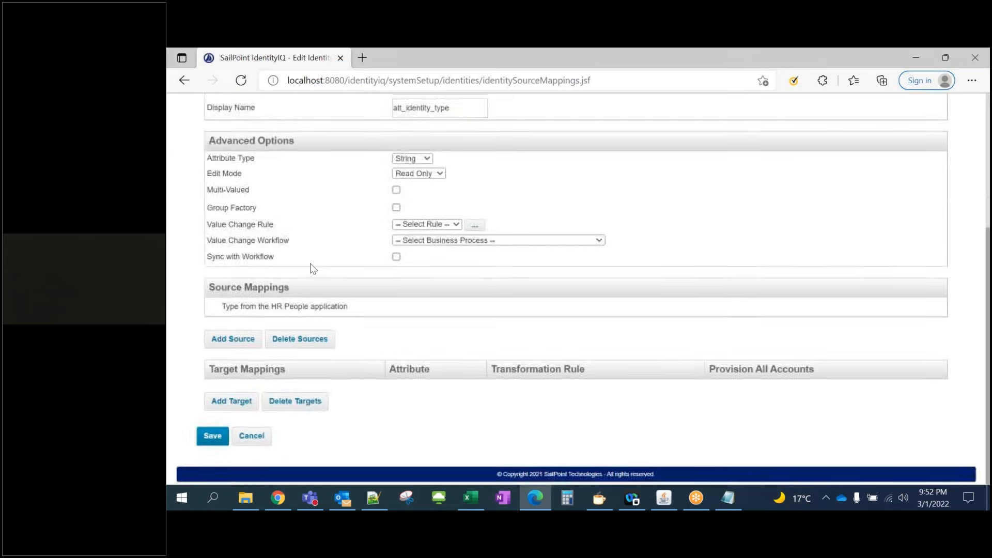
click(213, 436)
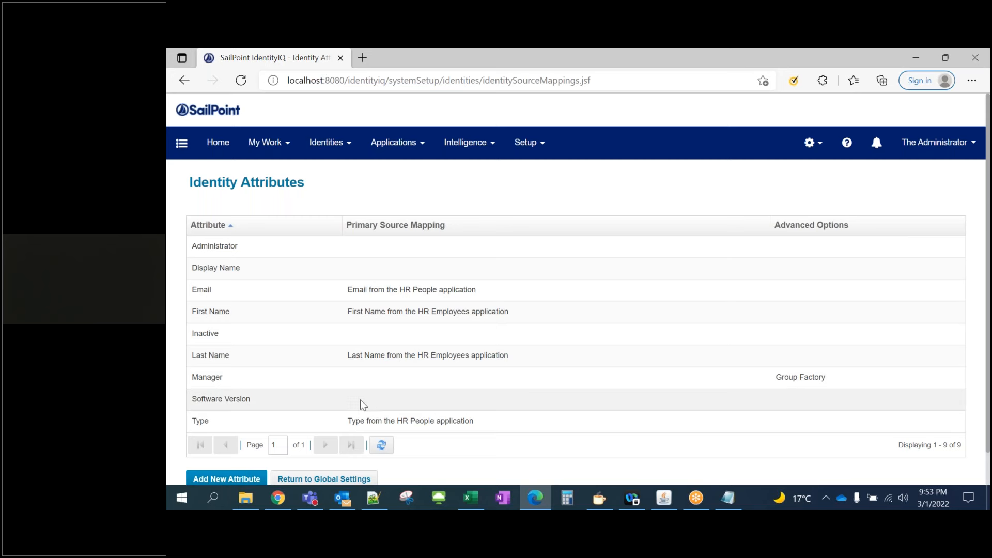
scroll(361, 404, down, 1)
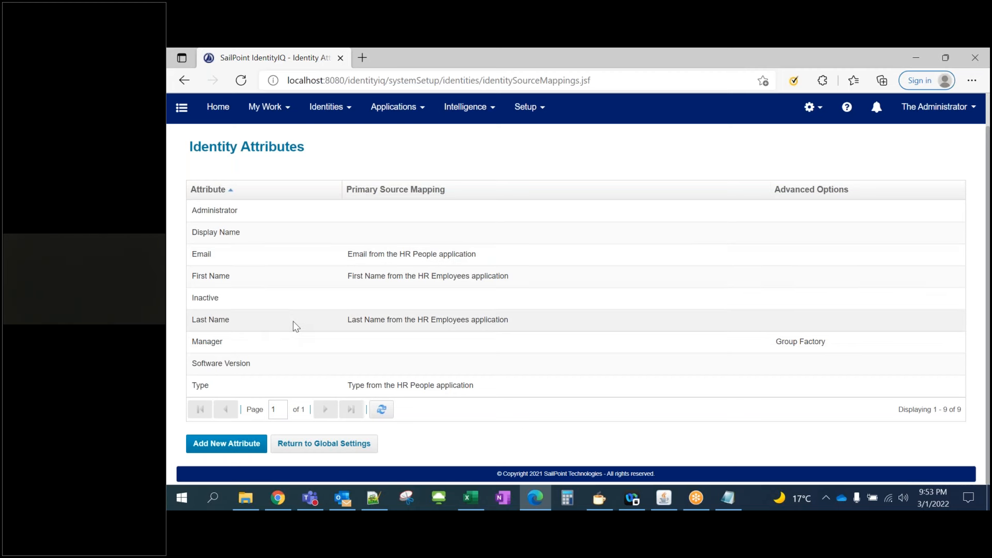
scroll(294, 324, up, 2)
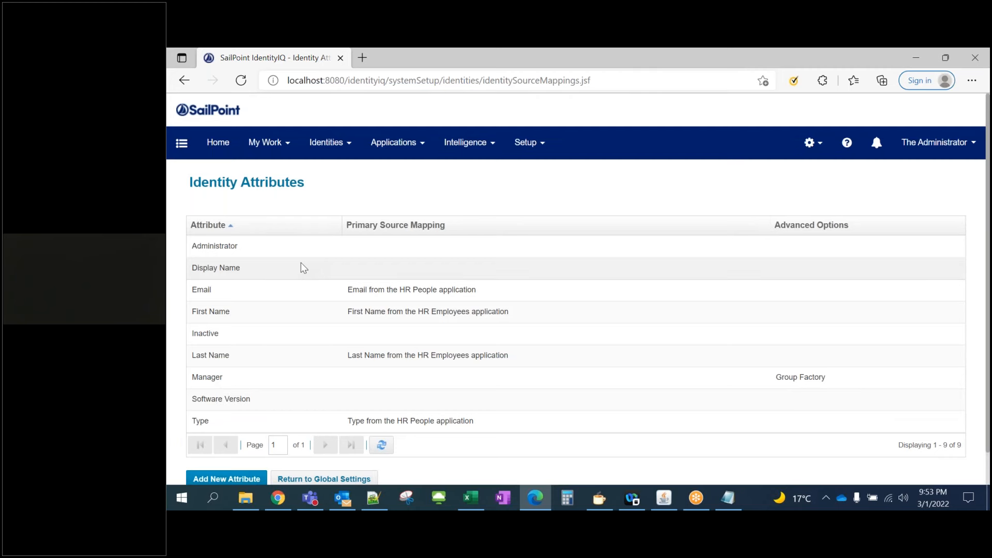
scroll(301, 264, down, 2)
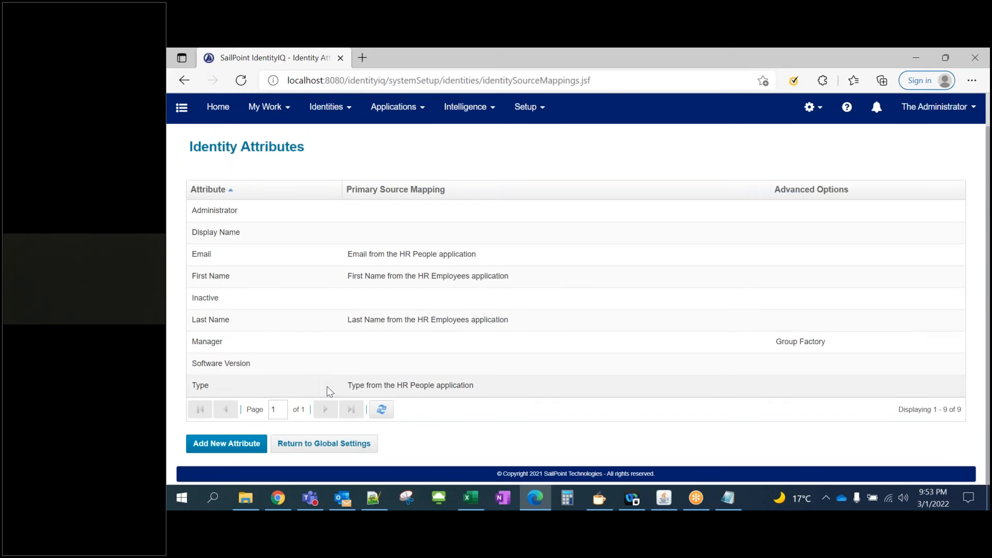
scroll(636, 242, up, 2)
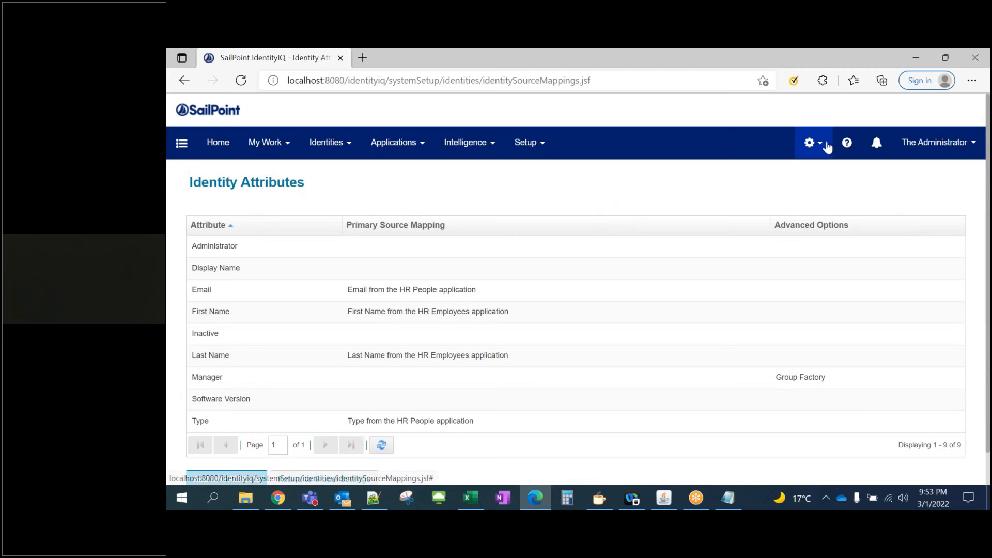
Open the first Identity Warehouse identity's HR People account and highlight its Type value, employee
click(354, 148)
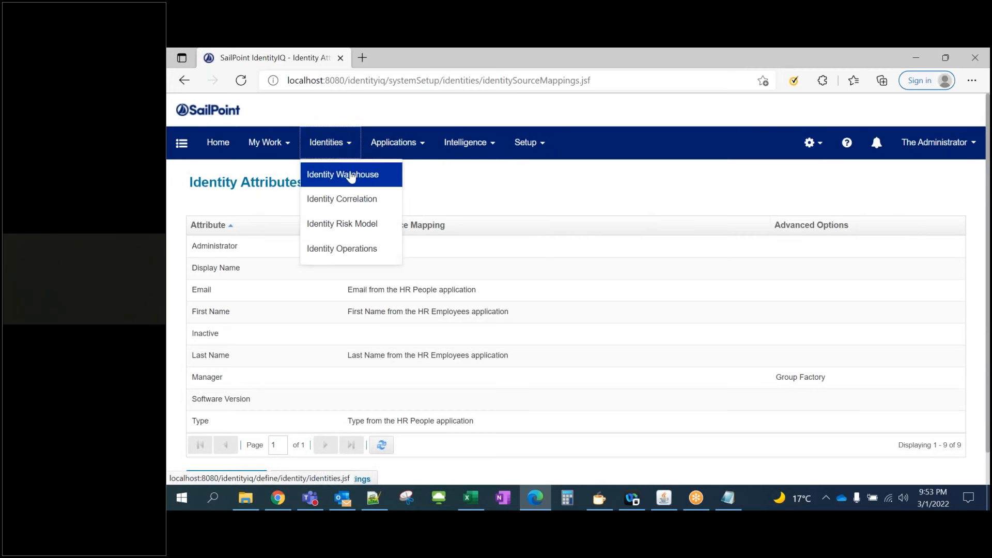
click(348, 172)
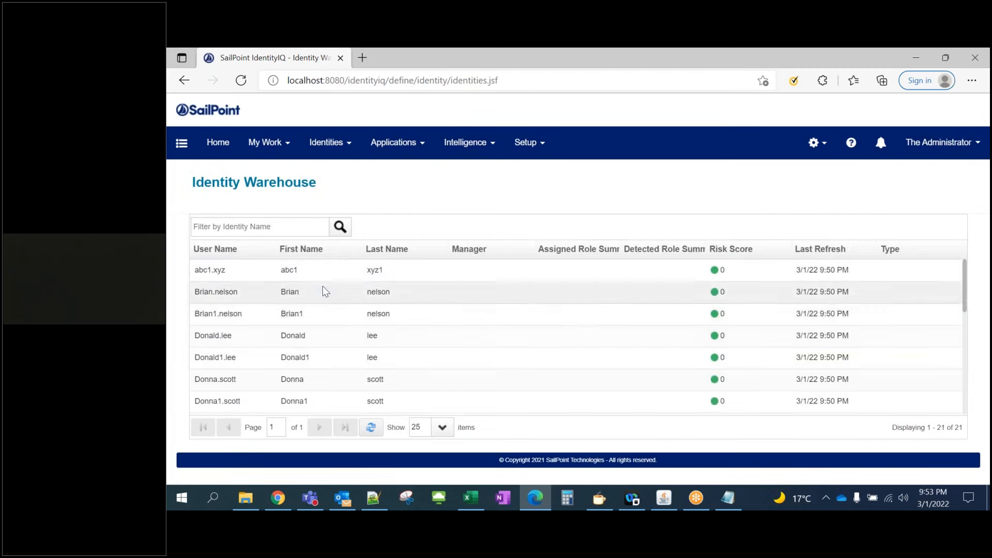
click(331, 277)
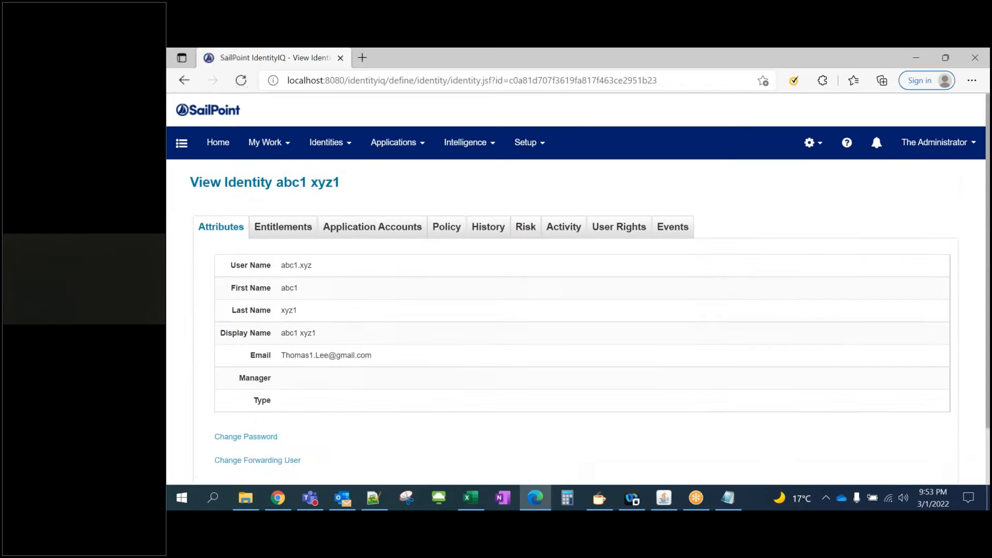
scroll(267, 314, down, 1)
scroll(375, 311, up, 1)
click(384, 230)
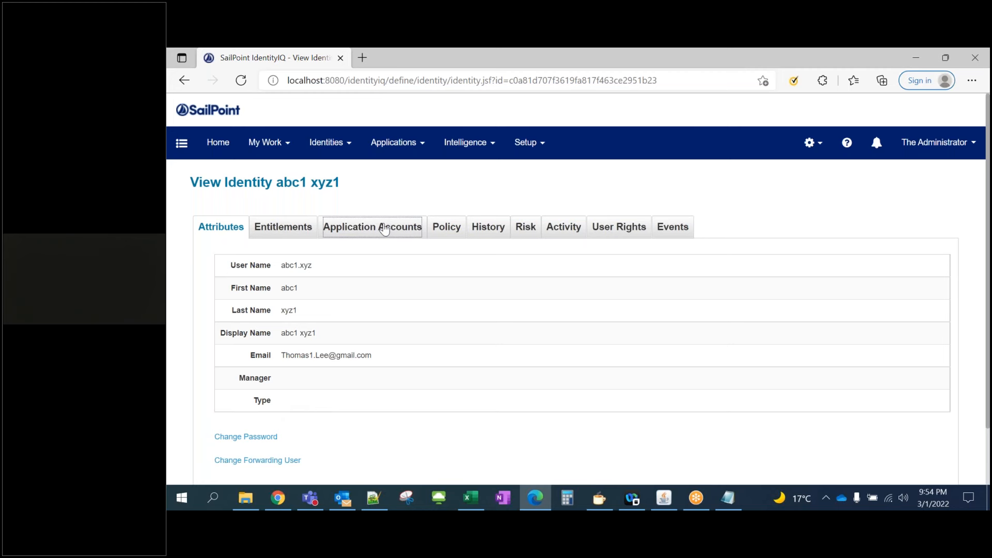
click(278, 305)
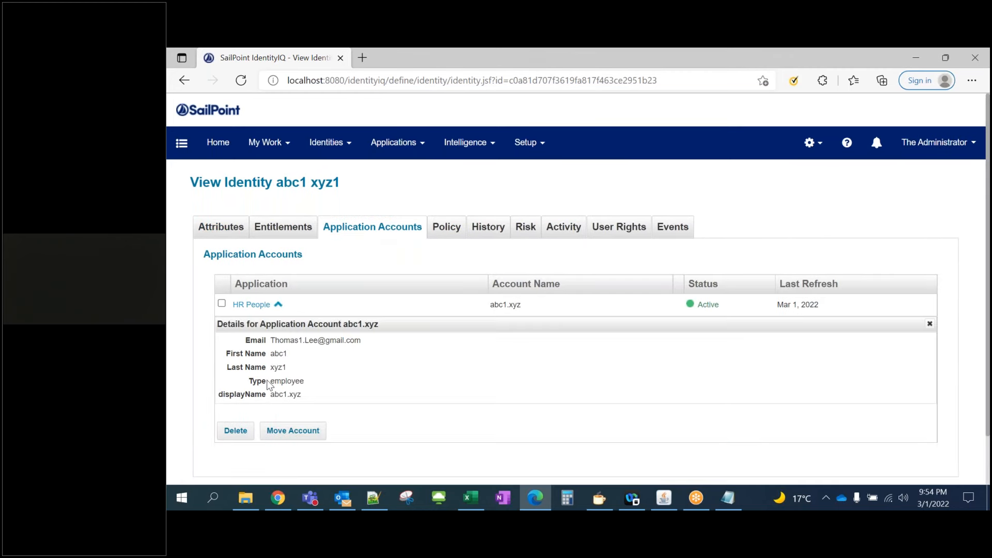
drag(271, 383, 292, 383)
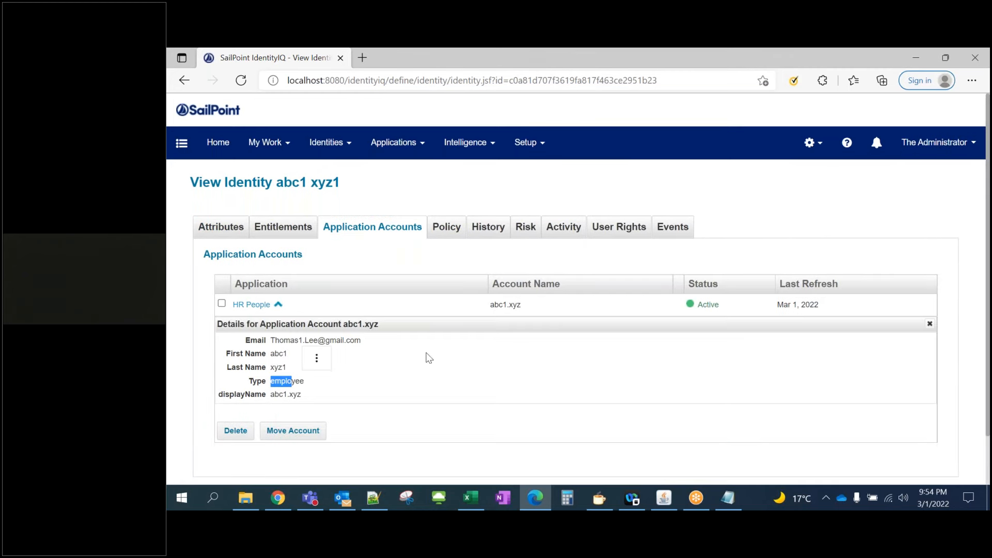
Run Refresh Identity Cube in the background and check Task Results shows it completed successfully
click(544, 156)
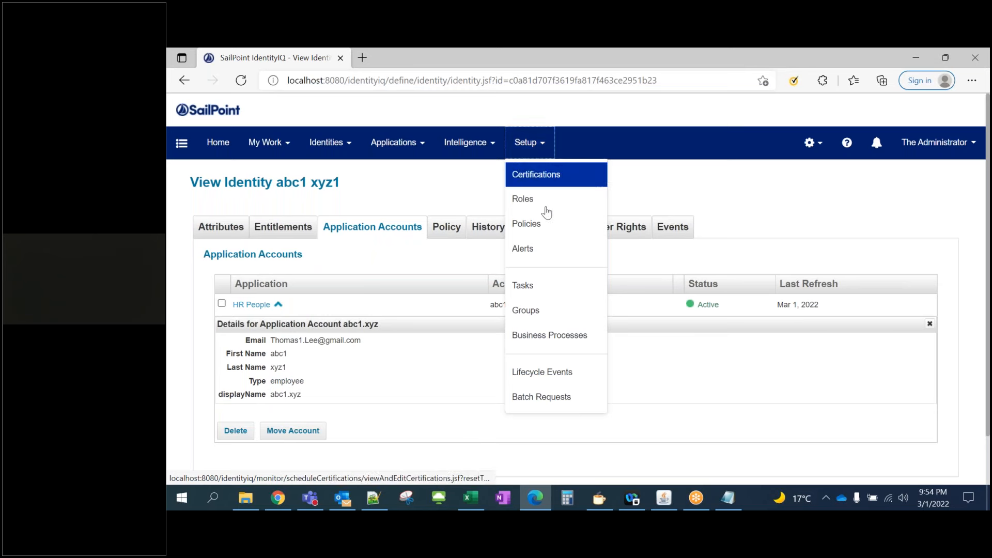
click(523, 285)
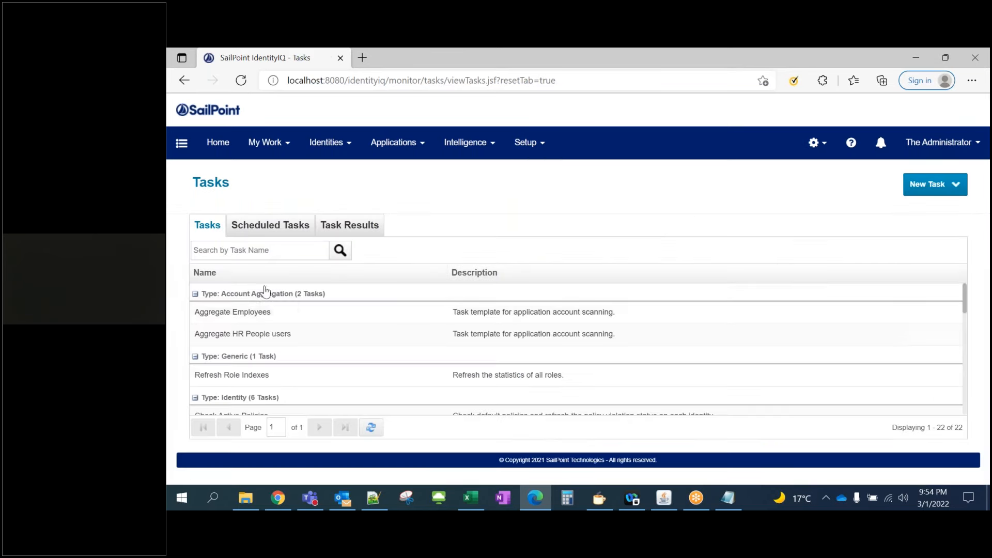
scroll(243, 354, down, 1)
scroll(237, 396, down, 3)
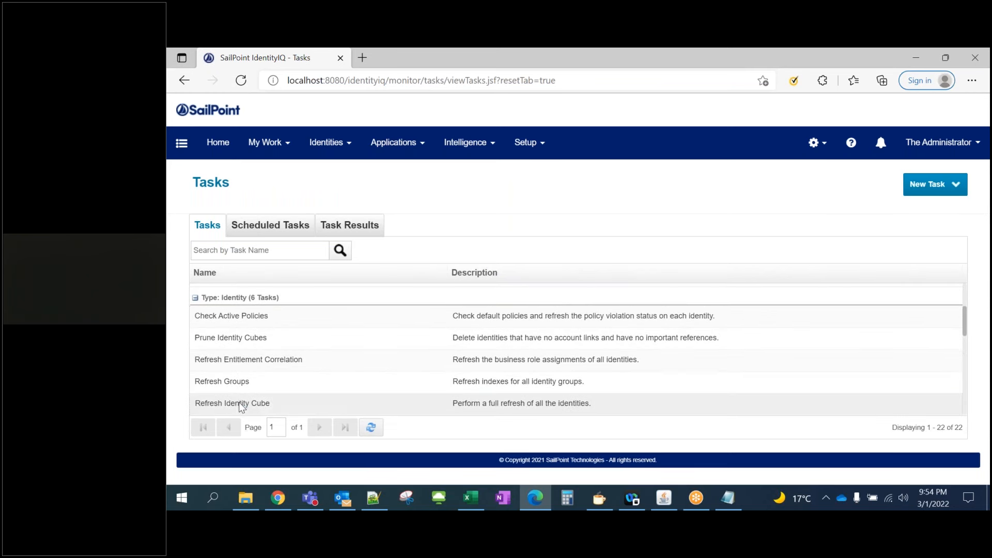
click(239, 402)
click(276, 452)
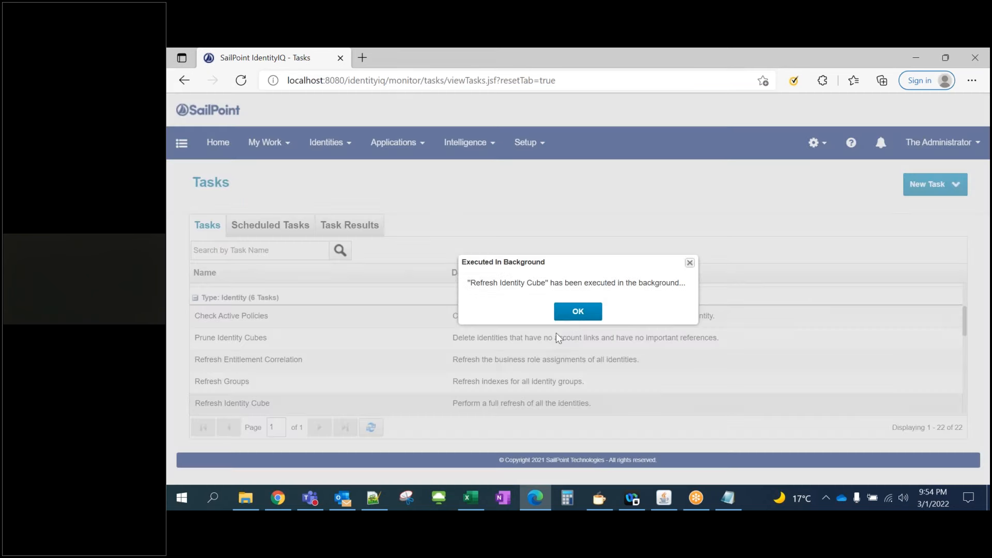
click(575, 310)
click(359, 234)
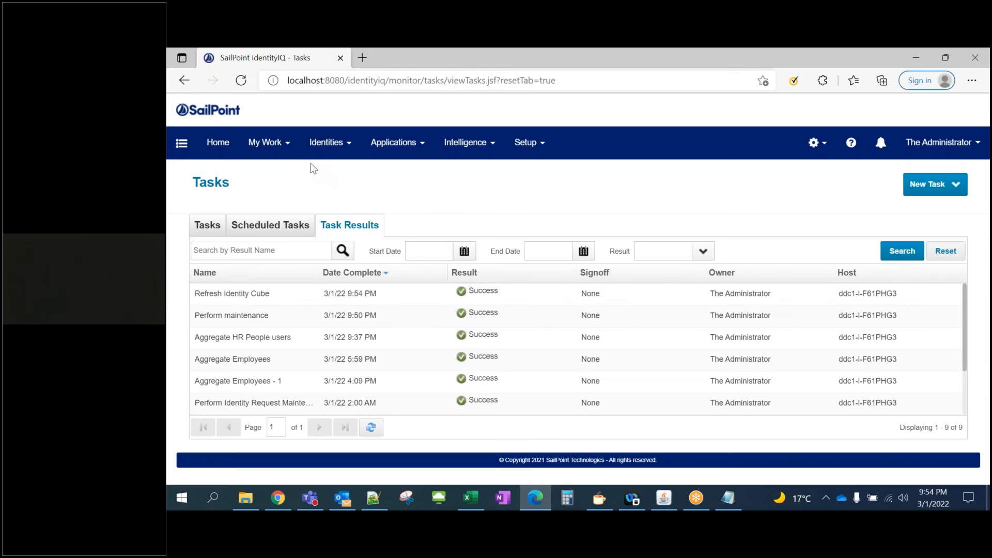
click(326, 142)
Open the first Identity Warehouse identity and confirm its Type attribute now reads Employee
click(350, 178)
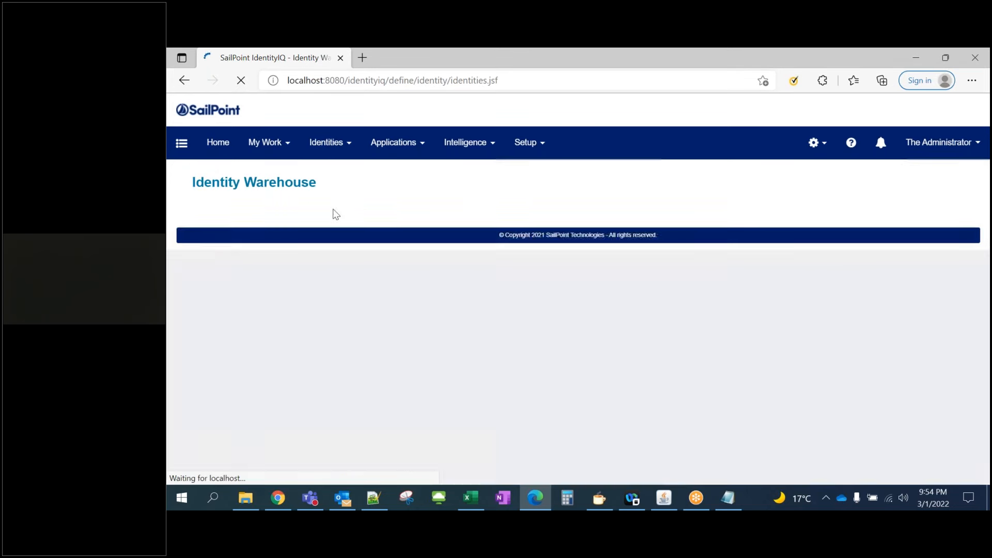
click(295, 271)
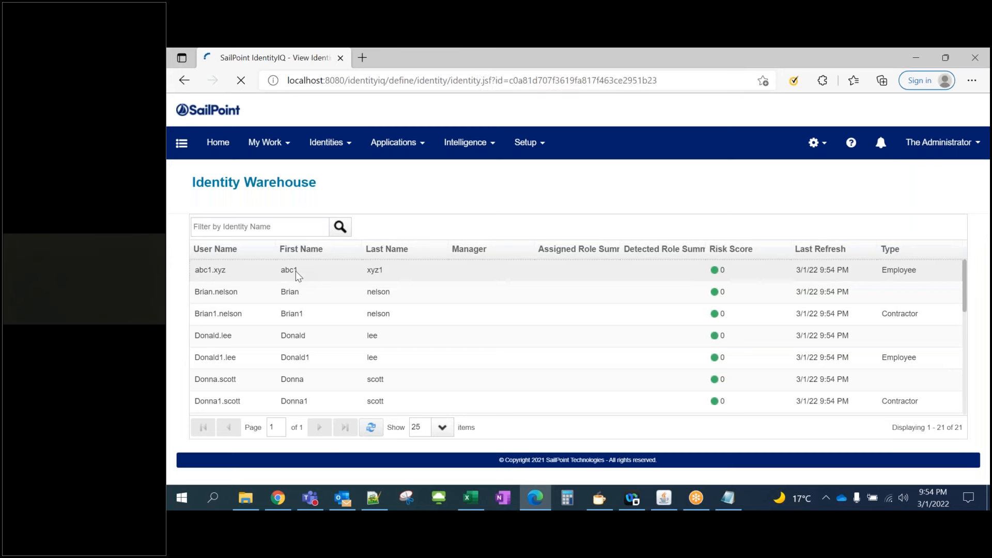
double_click(295, 399)
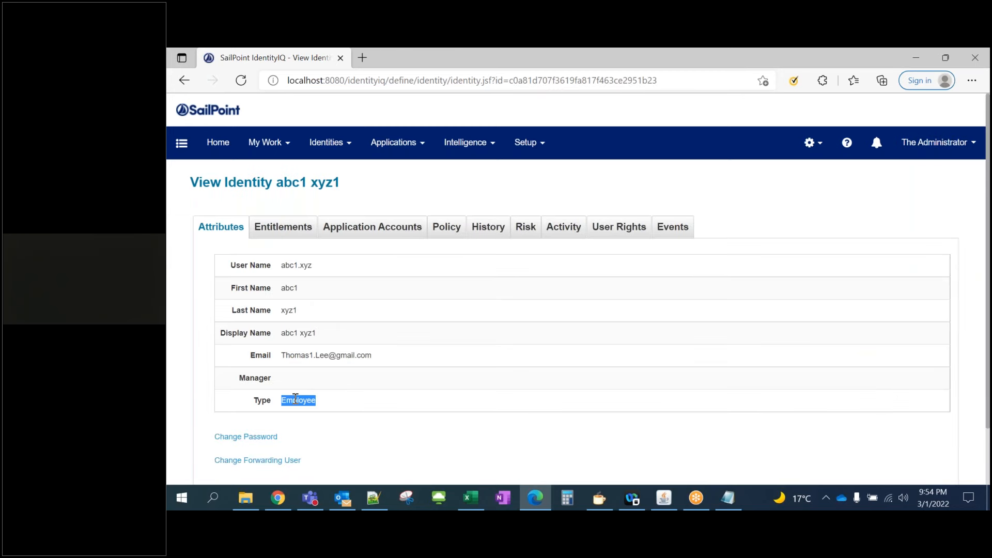
click(357, 407)
click(544, 145)
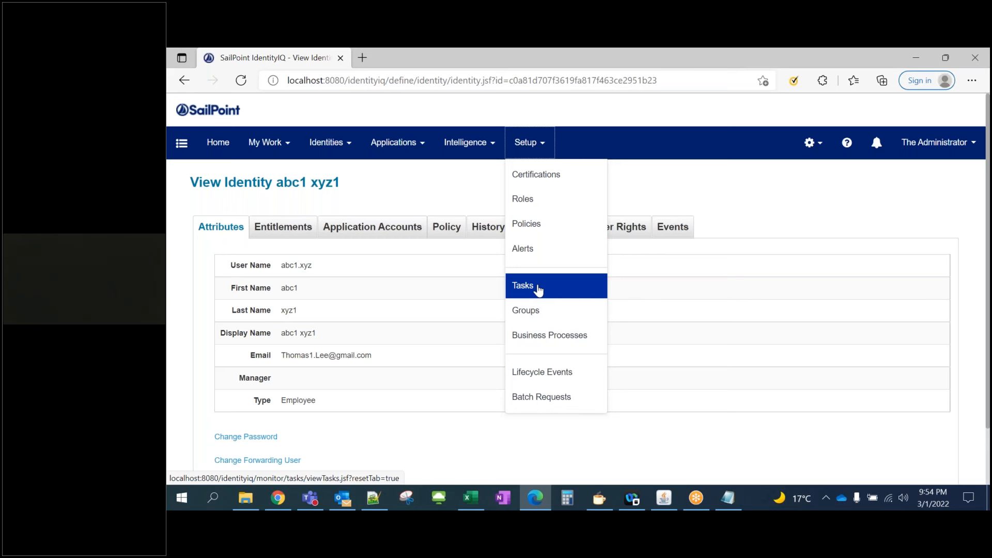
click(744, 211)
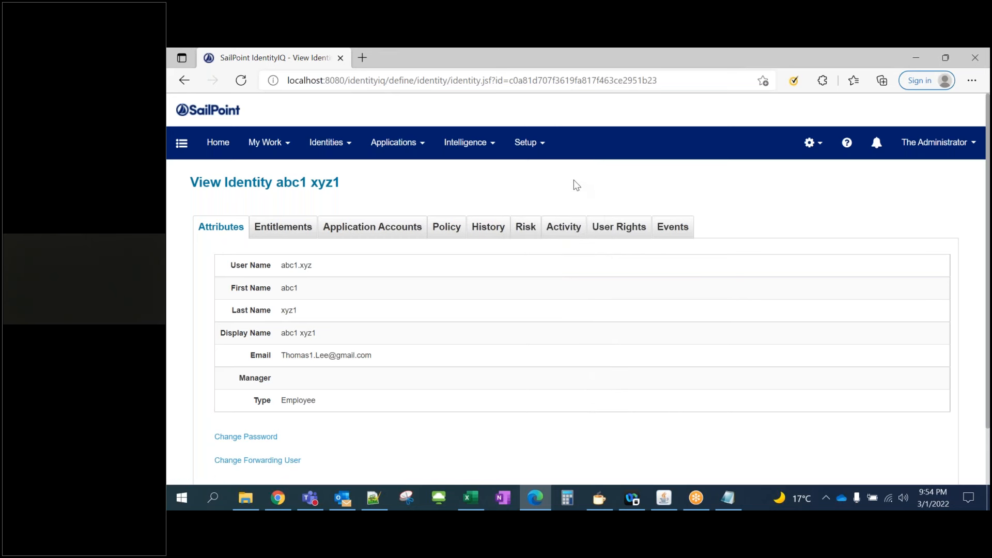